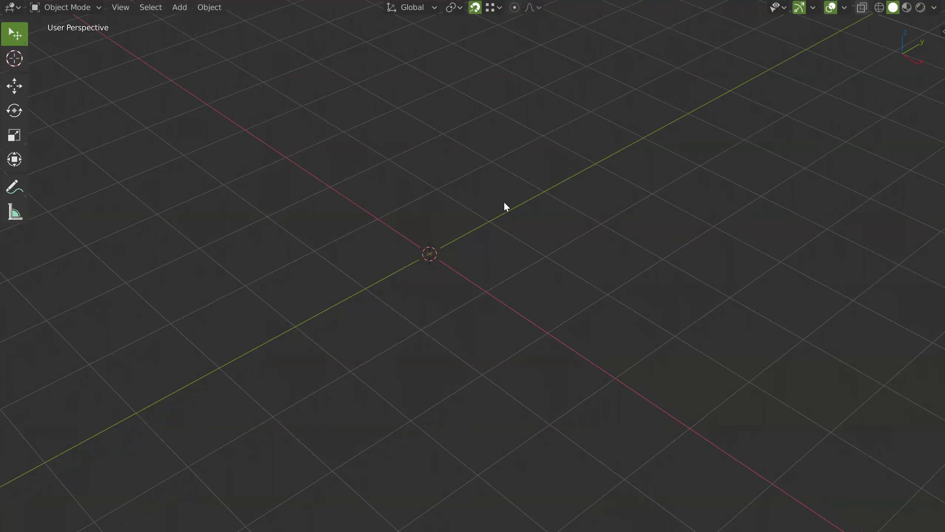
# Orbit the empty grid to a flatter view, checking the Speedflow quick menu along the way
pyautogui.press('space')
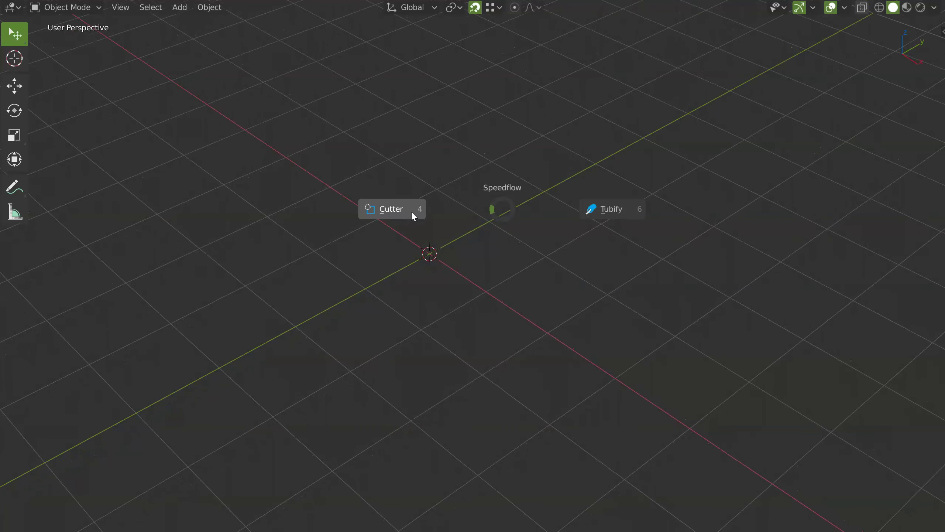
pyautogui.click(548, 214)
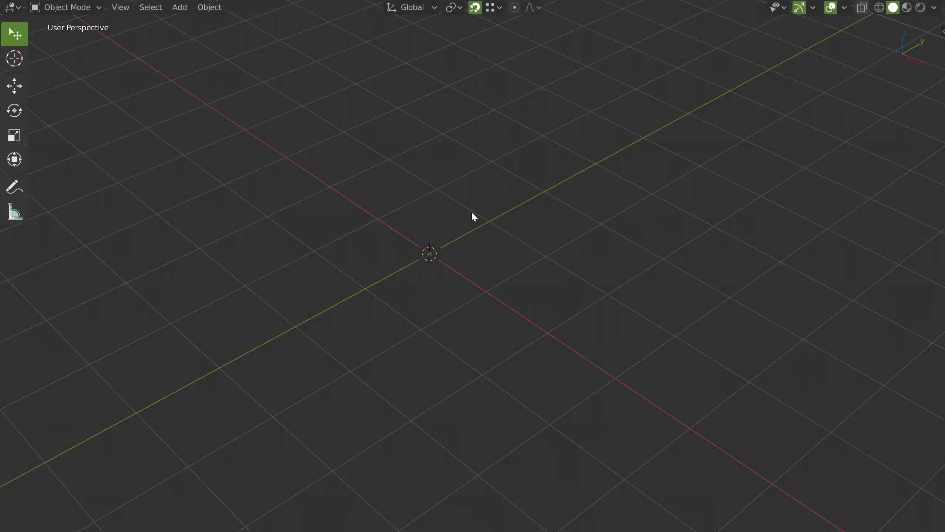
pyautogui.moveTo(510, 255)
pyautogui.mouseDown(button='middle')
pyautogui.moveTo(456, 220)
pyautogui.moveTo(479, 205)
pyautogui.moveTo(494, 226)
pyautogui.mouseUp(button='middle')
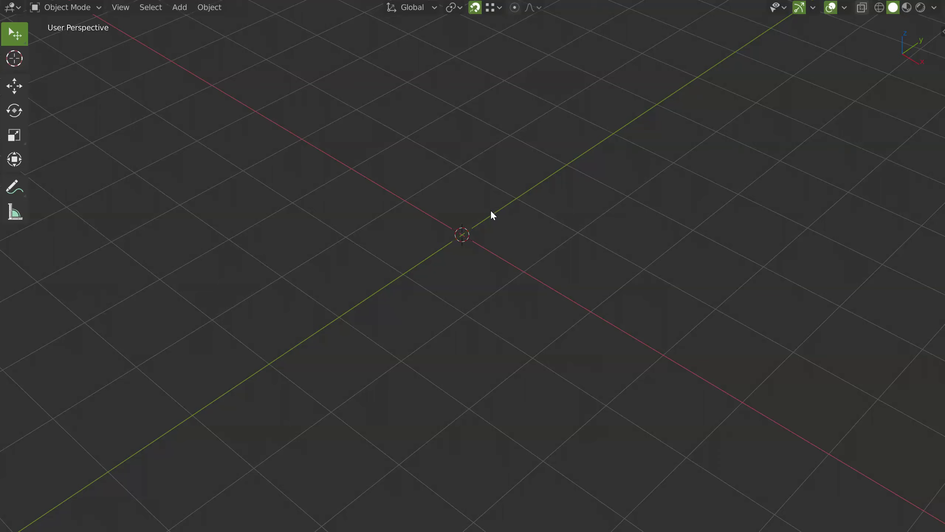
pyautogui.moveTo(495, 188)
pyautogui.mouseDown(button='middle')
pyautogui.moveTo(479, 189)
pyautogui.moveTo(471, 208)
pyautogui.mouseUp(button='middle')
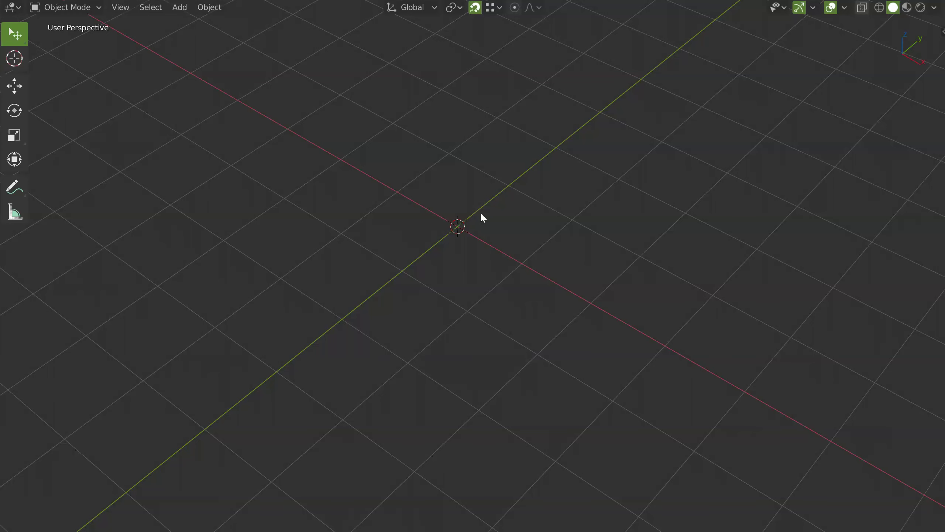
pyautogui.moveTo(522, 195); pyautogui.dragTo(501, 226, button='middle')
pyautogui.hotkey('shift', 'space')
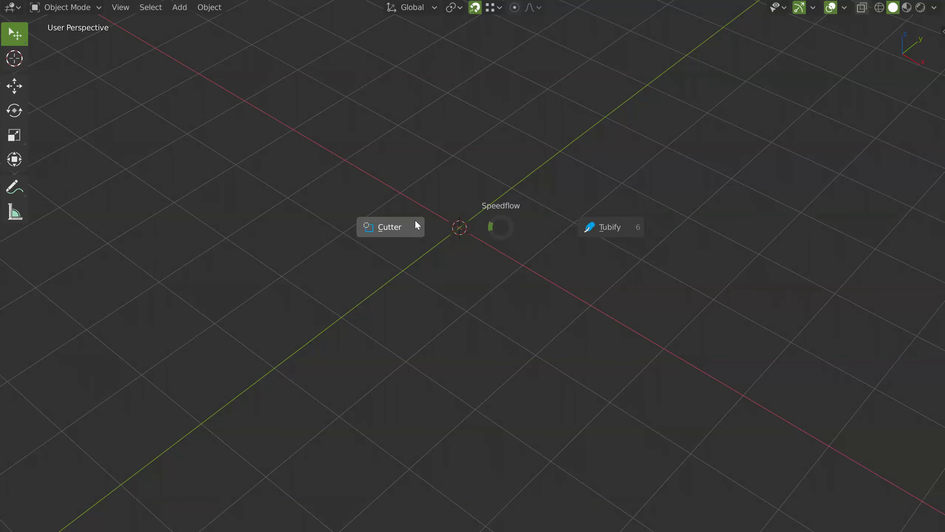
pyautogui.click(427, 227)
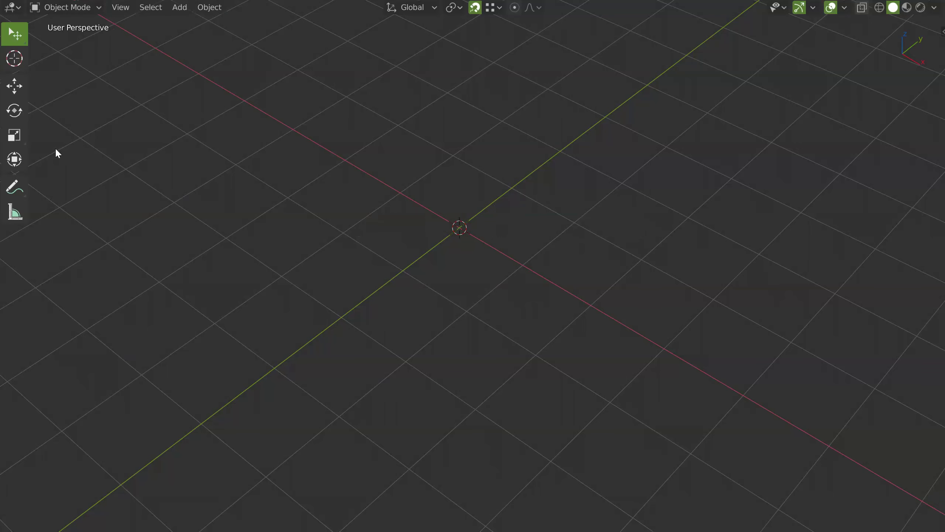
pyautogui.moveTo(599, 238)
pyautogui.mouseDown(button='middle')
pyautogui.moveTo(527, 223)
pyautogui.moveTo(514, 235)
pyautogui.moveTo(519, 208)
pyautogui.mouseUp(button='middle')
pyautogui.moveTo(475, 234); pyautogui.dragTo(495, 236, button='middle')
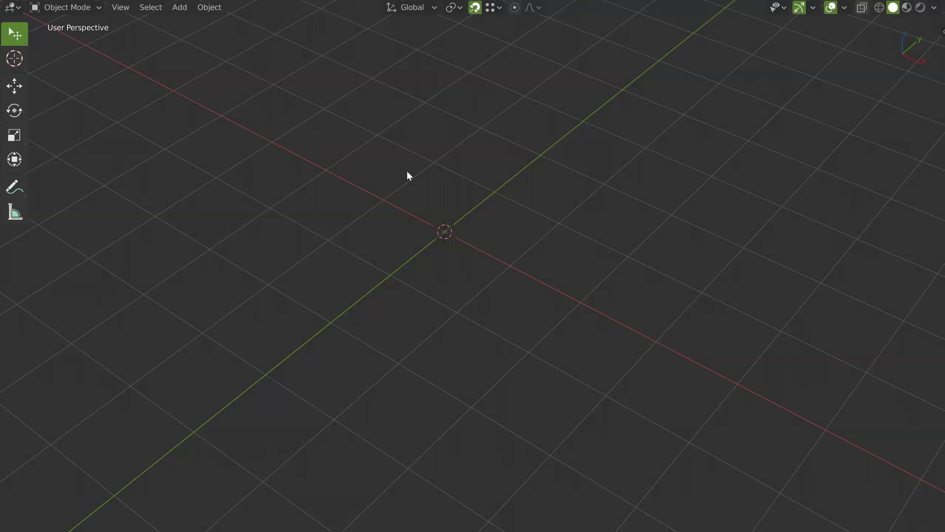
pyautogui.moveTo(408, 175); pyautogui.dragTo(478, 241, button='middle')
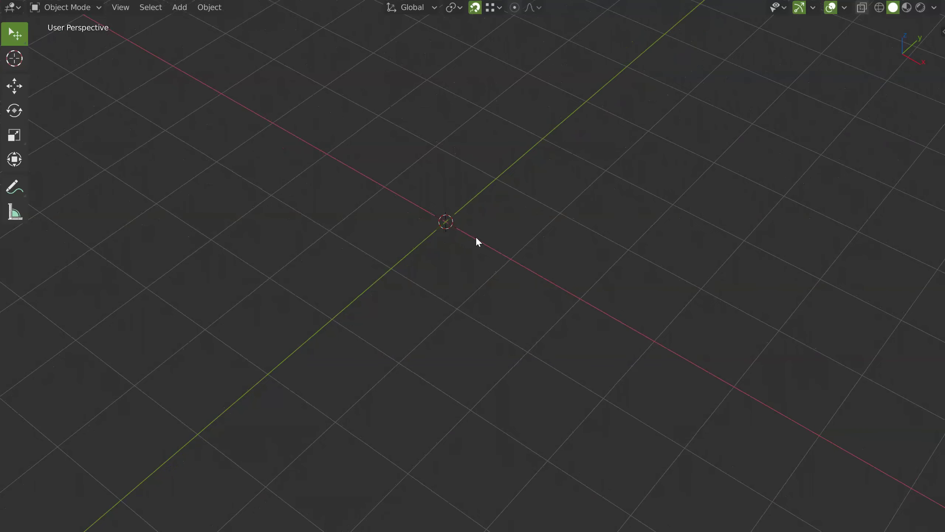
pyautogui.moveTo(481, 220); pyautogui.dragTo(482, 220, button='middle')
# Draw a plane with the Speedflow Cutter and solidify it into a tall box
pyautogui.press('q')
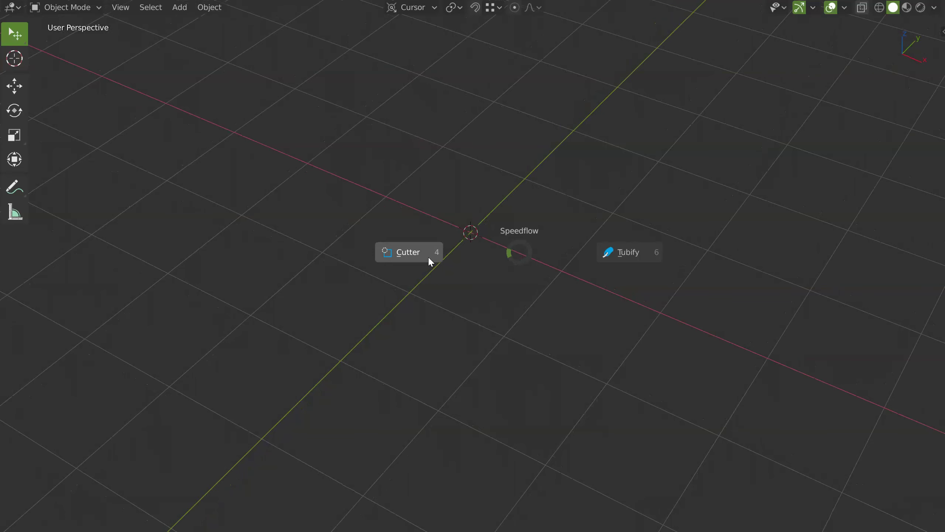
pyautogui.click(430, 260)
pyautogui.click(520, 382)
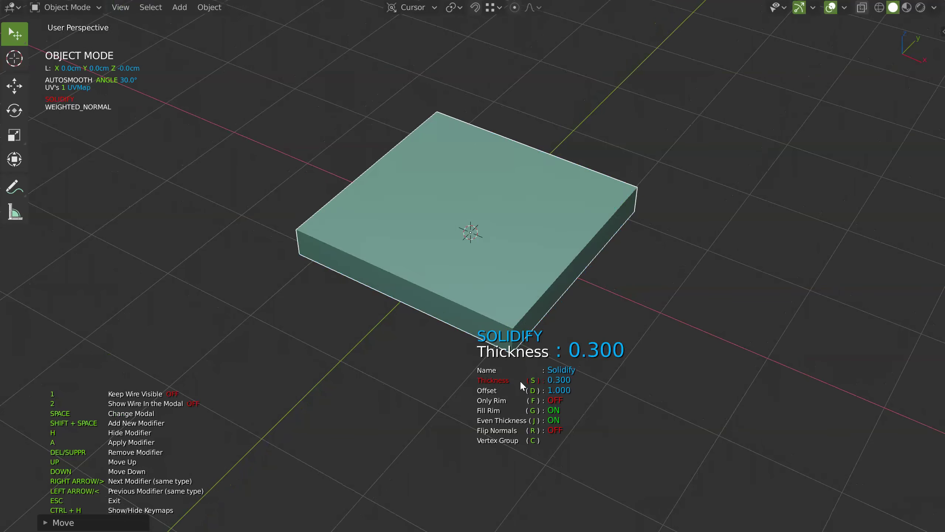
pyautogui.press('space')
pyautogui.hotkey('shift', 'space')
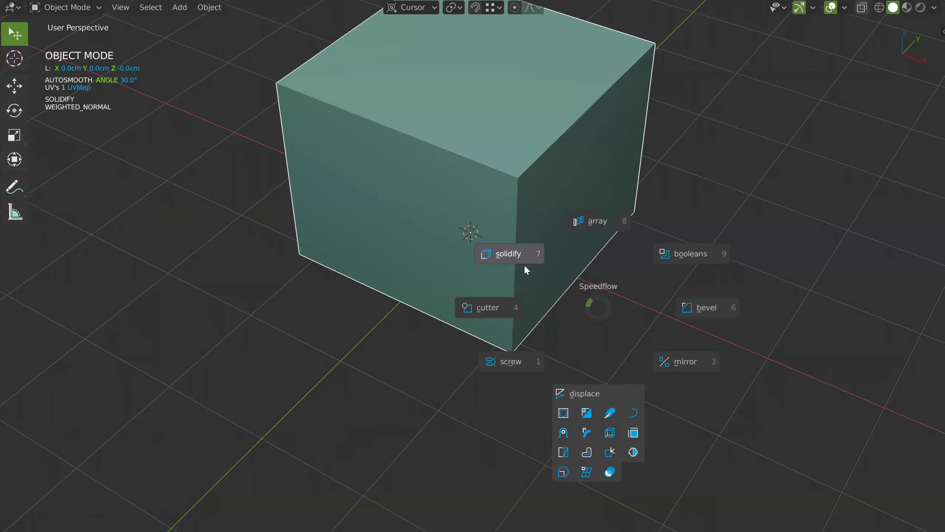
pyautogui.click(524, 264)
pyautogui.moveTo(523, 249); pyautogui.dragTo(530, 209, button='middle')
# In Edit Mode, chamfer one of the box's top edges with Speedflow Bevel
pyautogui.press('Tab')
pyautogui.press('q')
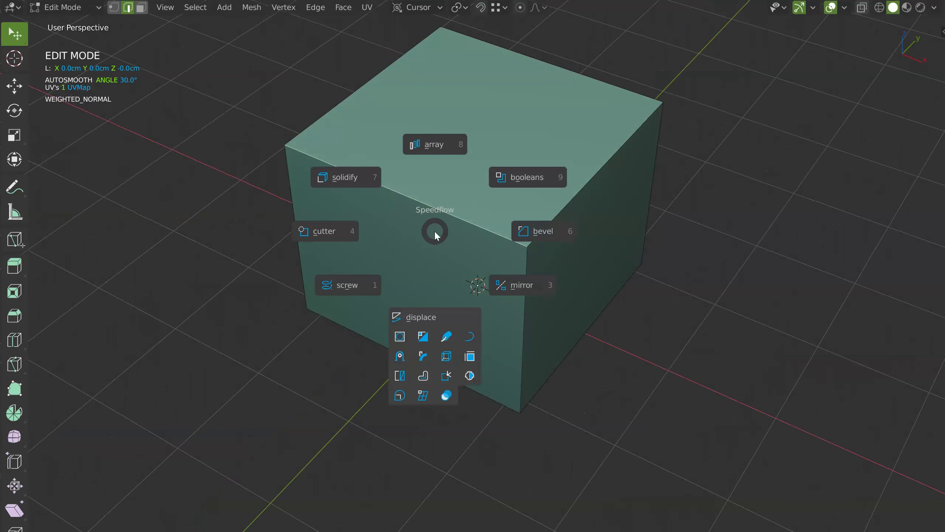
pyautogui.click(543, 231)
pyautogui.press('d')
pyautogui.press('space')
pyautogui.press('s')
pyautogui.press('space')
pyautogui.moveTo(566, 226); pyautogui.dragTo(535, 219, button='middle')
pyautogui.hotkey('shift', 'space')
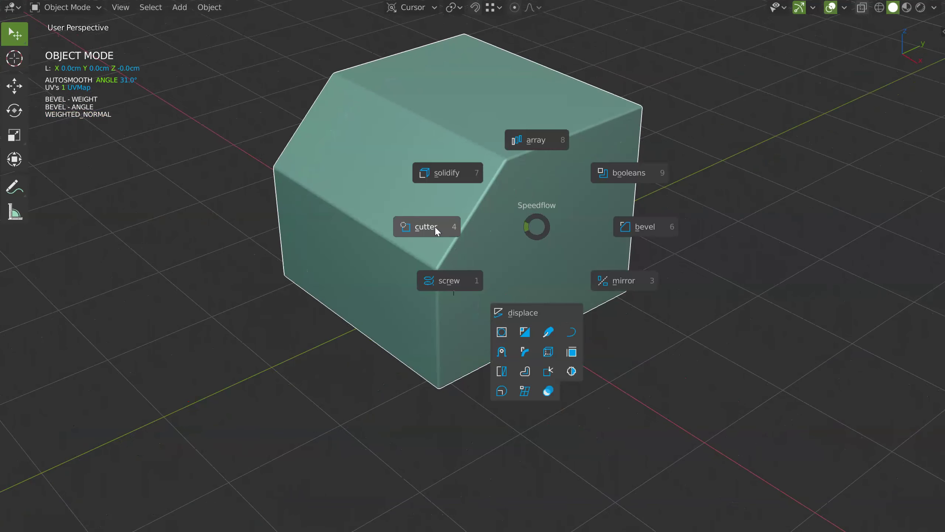
# Cut a first rotated slot into the box with a Speedflow cutter plane
pyautogui.click(436, 226)
pyautogui.click(485, 257)
pyautogui.click(533, 222)
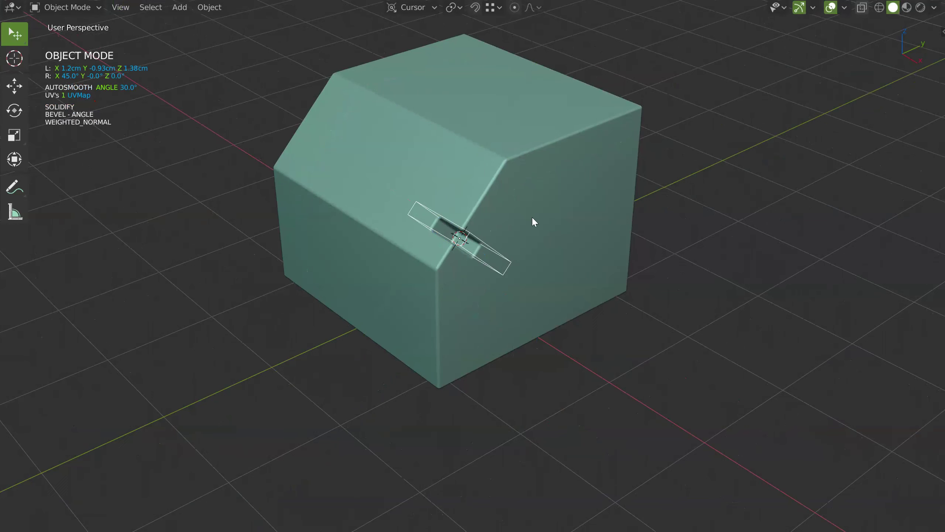
pyautogui.hotkey('shift', 'space')
# Cut a second angled slot into the box with another cutter rectangle
pyautogui.click(444, 213)
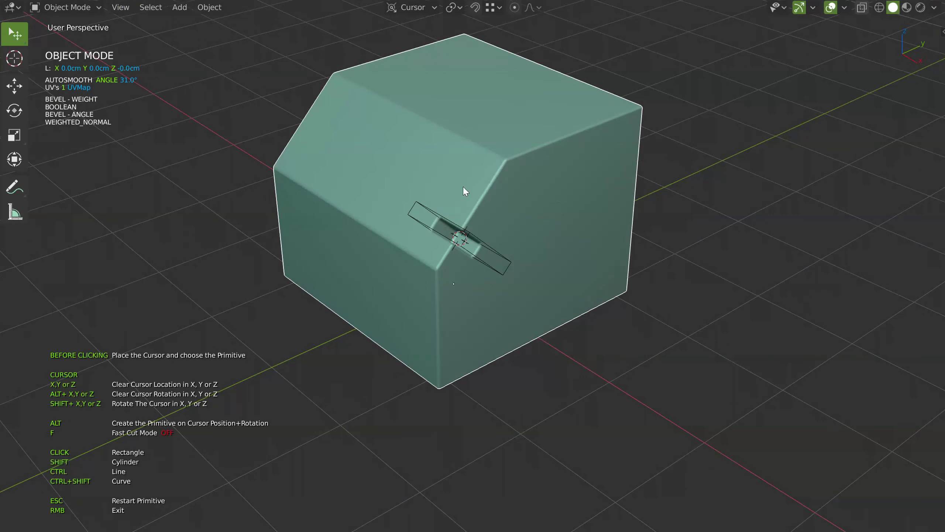
pyautogui.click(463, 186)
pyautogui.click(525, 226)
pyautogui.press('space')
pyautogui.moveTo(558, 194)
pyautogui.mouseDown(button='middle')
pyautogui.moveTo(466, 205)
pyautogui.moveTo(523, 220)
pyautogui.moveTo(500, 153)
pyautogui.moveTo(471, 215)
pyautogui.mouseUp(button='middle')
pyautogui.click(549, 241)
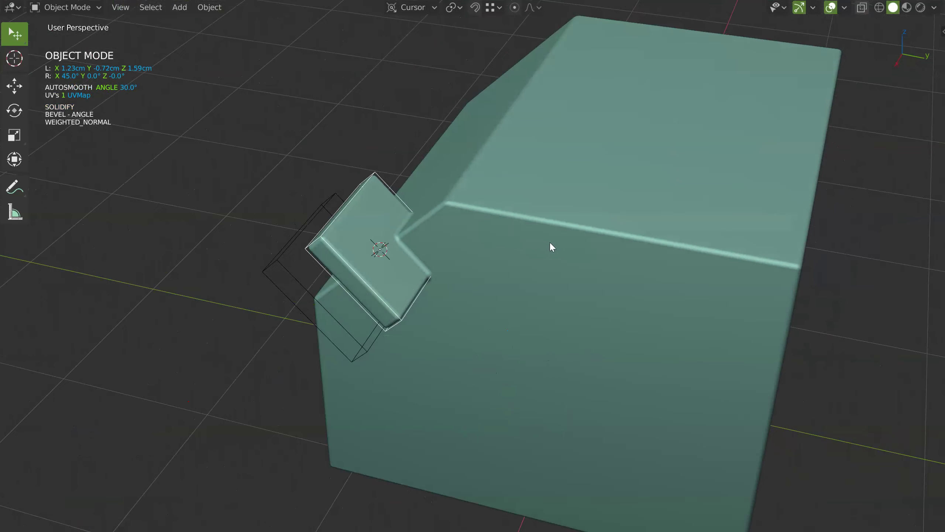
# Draw a notch cutter across the box's top edge and round it with Bevel
pyautogui.hotkey('shift', 'space')
pyautogui.click(446, 242)
pyautogui.click(470, 169)
pyautogui.click(515, 257)
pyautogui.press('space')
pyautogui.moveTo(572, 208); pyautogui.dragTo(467, 218, button='middle')
pyautogui.hotkey('shift', 'space')
pyautogui.click(575, 218)
pyautogui.press('space')
# Array the notch along Y with -1.60 spacing and a count of 3
pyautogui.hotkey('shift', 'space')
pyautogui.click(551, 189)
pyautogui.press('y')
pyautogui.click(341, 223)
pyautogui.press('s')
pyautogui.click(549, 226)
pyautogui.press('Escape')
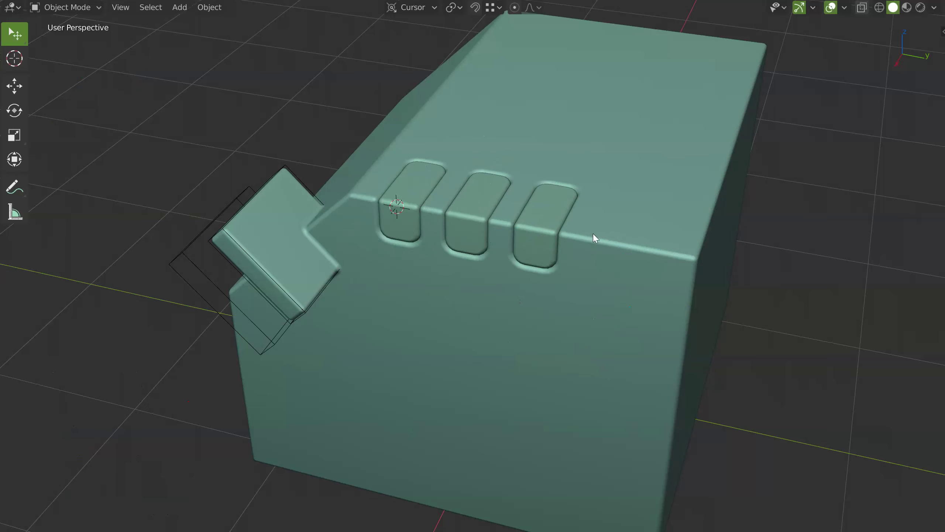
# Draw a green panel beside the box and solidify it to 0.826 thickness
pyautogui.moveTo(593, 233); pyautogui.dragTo(482, 197, button='middle')
pyautogui.click(505, 268)
pyautogui.hotkey('shift', 'space')
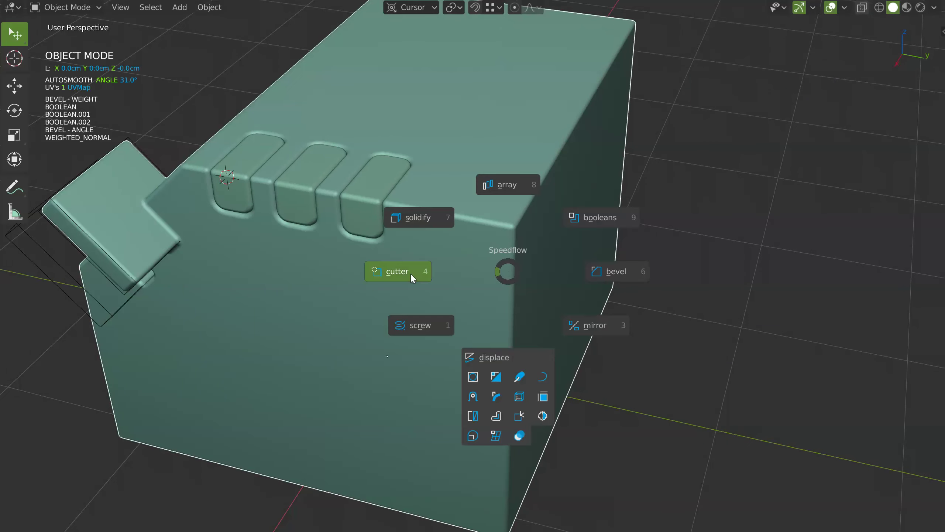
pyautogui.click(410, 273)
pyautogui.moveTo(501, 233); pyautogui.dragTo(467, 404)
pyautogui.click(509, 354)
pyautogui.moveTo(509, 354)
pyautogui.mouseDown(button='middle')
pyautogui.moveTo(545, 205)
pyautogui.moveTo(425, 237)
pyautogui.moveTo(530, 208)
pyautogui.mouseUp(button='middle')
# Draw a cylinder on the green panel and extrude it outward from the plate
pyautogui.moveTo(429, 193); pyautogui.dragTo(606, 228, button='middle')
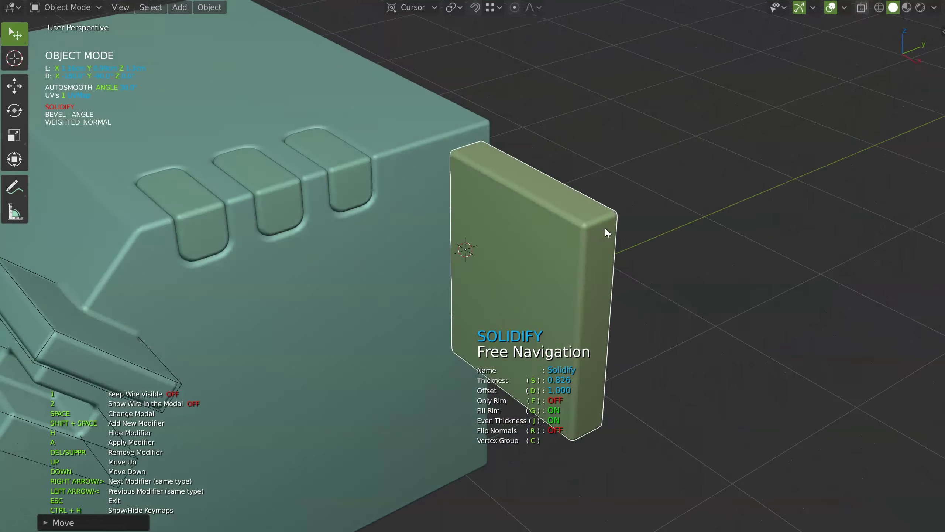
pyautogui.hotkey('shift', 'space')
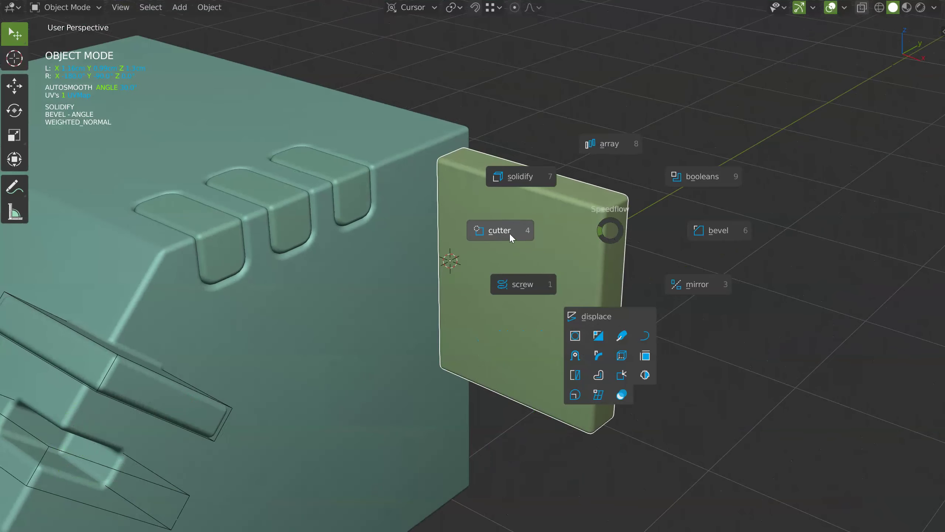
pyautogui.click(510, 234)
pyautogui.keyDown('shift'); pyautogui.moveTo(508, 270); pyautogui.dragTo(566, 261); pyautogui.keyUp('shift')
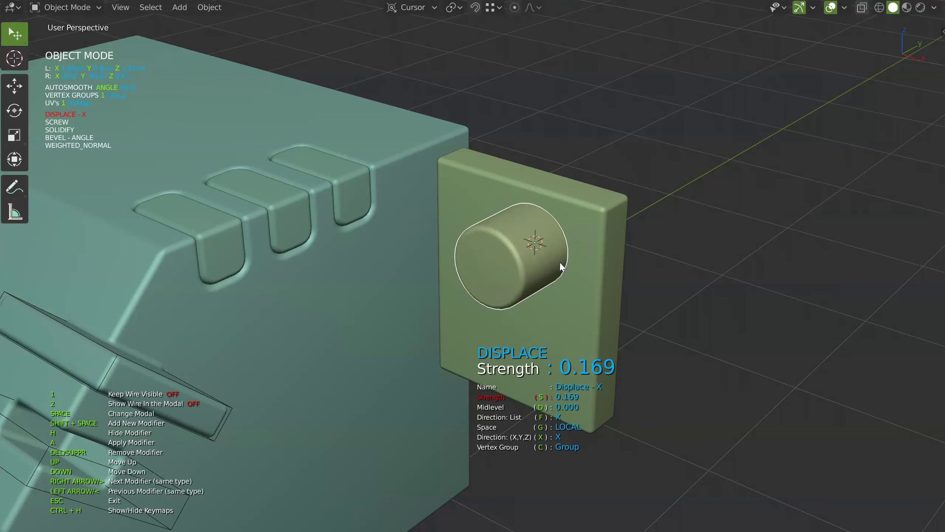
pyautogui.click(562, 262)
pyautogui.press('Escape')
pyautogui.moveTo(551, 253)
pyautogui.mouseDown(button='middle')
pyautogui.moveTo(510, 257)
pyautogui.moveTo(520, 232)
pyautogui.moveTo(533, 241)
pyautogui.mouseUp(button='middle')
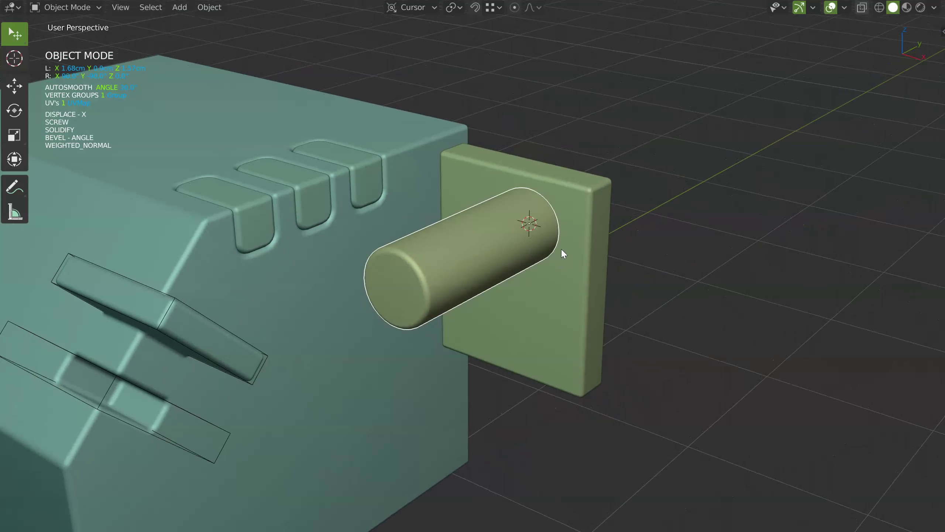
# Add a wider displaced collar around the cylinder's base
pyautogui.press('q')
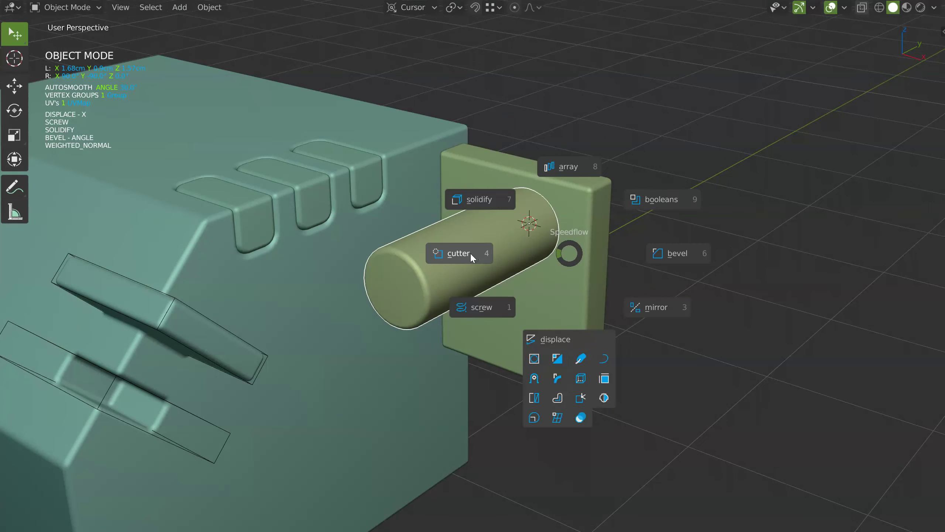
pyautogui.press('d')
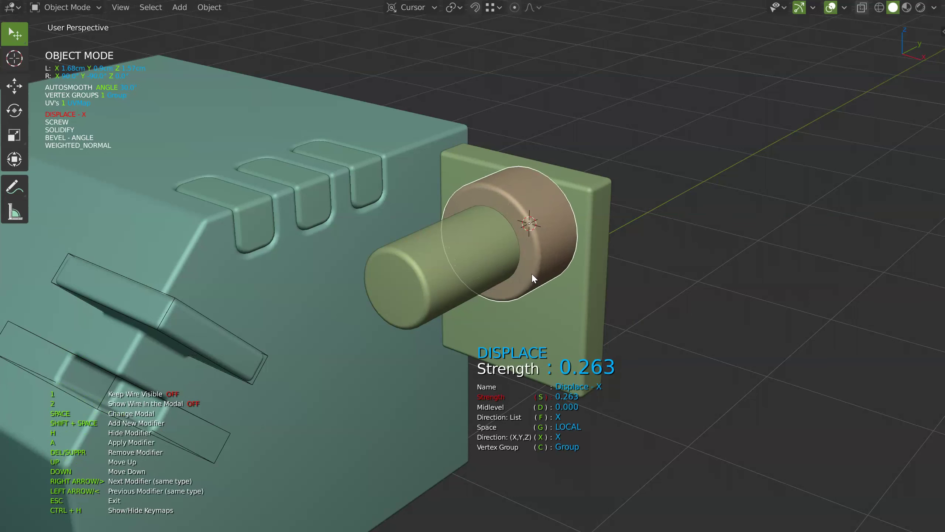
pyautogui.press('space')
pyautogui.moveTo(569, 257)
pyautogui.mouseDown(button='middle')
pyautogui.moveTo(508, 256)
pyautogui.moveTo(522, 233)
pyautogui.moveTo(435, 242)
pyautogui.mouseUp(button='middle')
pyautogui.press('Escape')
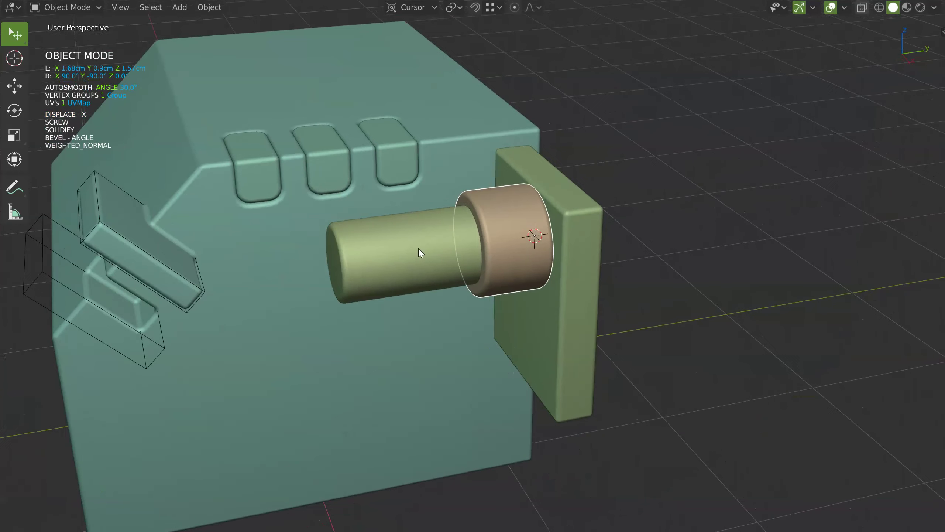
# Move the long cylinder out past the plate and rotate it freely
pyautogui.press('g')
pyautogui.click(641, 218)
pyautogui.moveTo(621, 218)
pyautogui.mouseDown(button='middle')
pyautogui.moveTo(603, 212)
pyautogui.moveTo(645, 217)
pyautogui.mouseUp(button='middle')
pyautogui.press('r')
pyautogui.press('r')
pyautogui.click(593, 211)
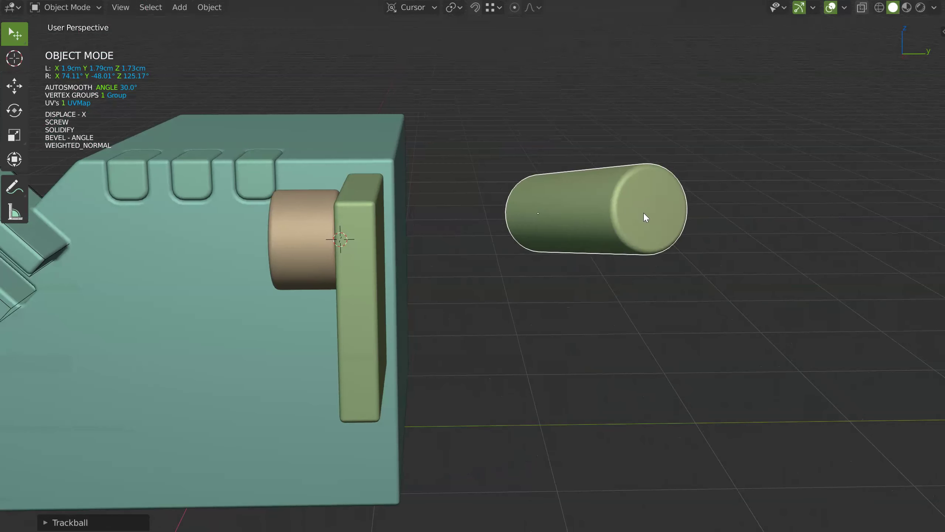
# Cut the cylinder into a hollow tube with a Speedflow cutter
pyautogui.hotkey('alt', 'q')
pyautogui.click(541, 215)
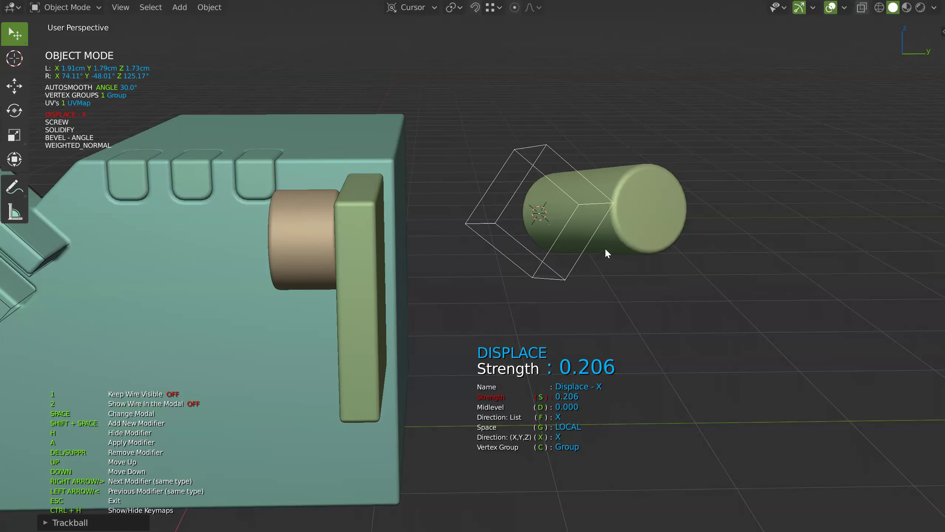
pyautogui.keyDown('ctrl'); pyautogui.scroll(-1, 618, 254); pyautogui.keyUp('ctrl')
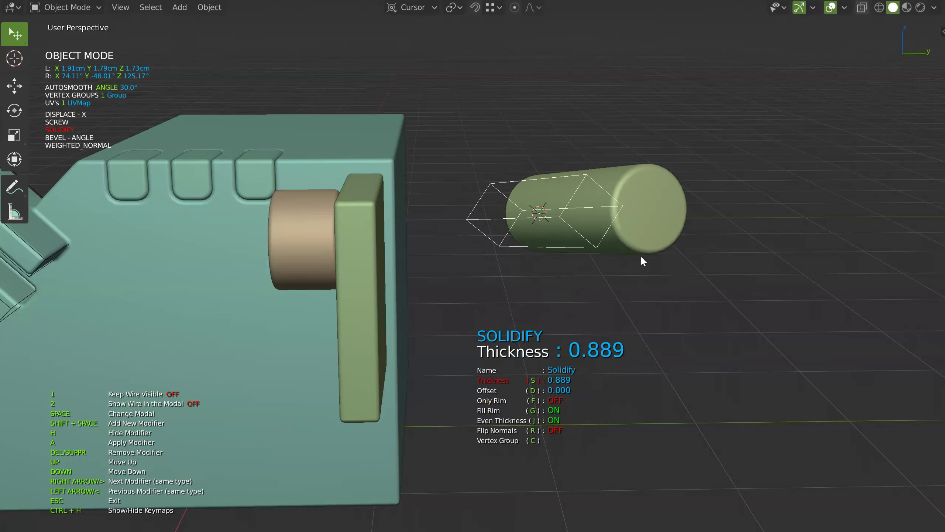
pyautogui.click(673, 248)
pyautogui.moveTo(568, 236)
pyautogui.mouseDown(button='middle')
pyautogui.moveTo(599, 244)
pyautogui.moveTo(633, 224)
pyautogui.moveTo(554, 220)
pyautogui.moveTo(604, 232)
pyautogui.moveTo(603, 246)
pyautogui.mouseUp(button='middle')
# Hide the tube, its cutter, the cylinder and plate, then reselect the box
pyautogui.press('h')
pyautogui.click(601, 219)
pyautogui.keyDown('shift'); pyautogui.click(614, 274); pyautogui.keyUp('shift')
pyautogui.press('h')
pyautogui.click(553, 220)
# Draw a plane near the top of the cube's right face and solidify it to 0.403
pyautogui.hotkey('alt', 's')
pyautogui.click(519, 216)
pyautogui.moveTo(527, 195); pyautogui.dragTo(637, 276)
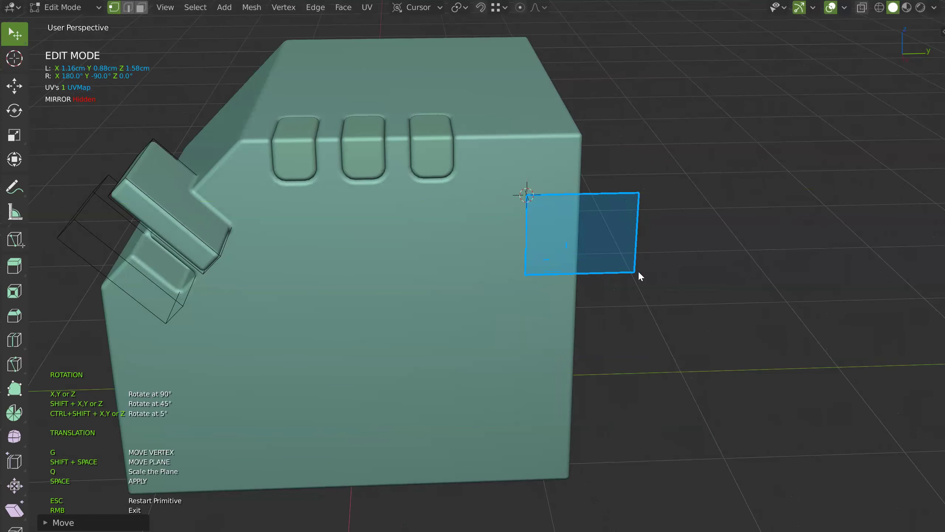
pyautogui.press('space')
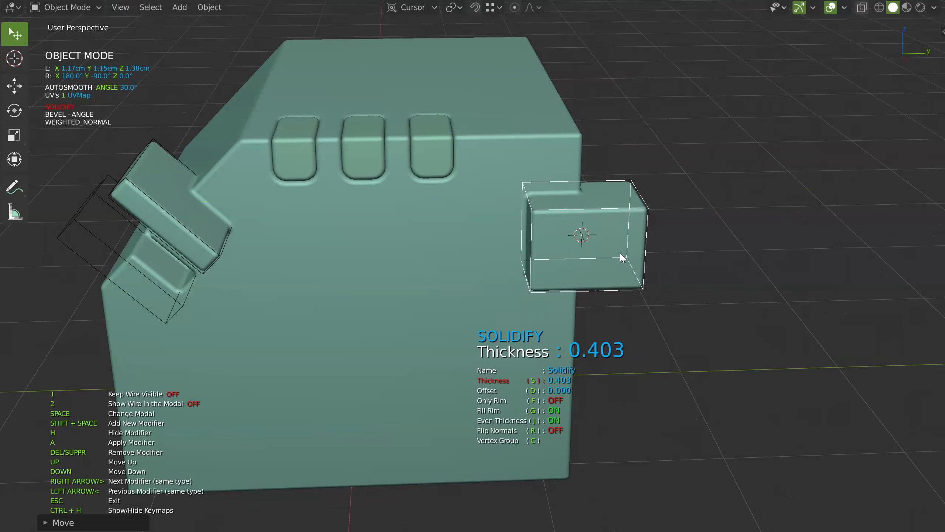
pyautogui.moveTo(652, 247); pyautogui.dragTo(633, 171, button='middle')
pyautogui.press('Escape')
pyautogui.hotkey('alt', 's')
pyautogui.click(515, 277)
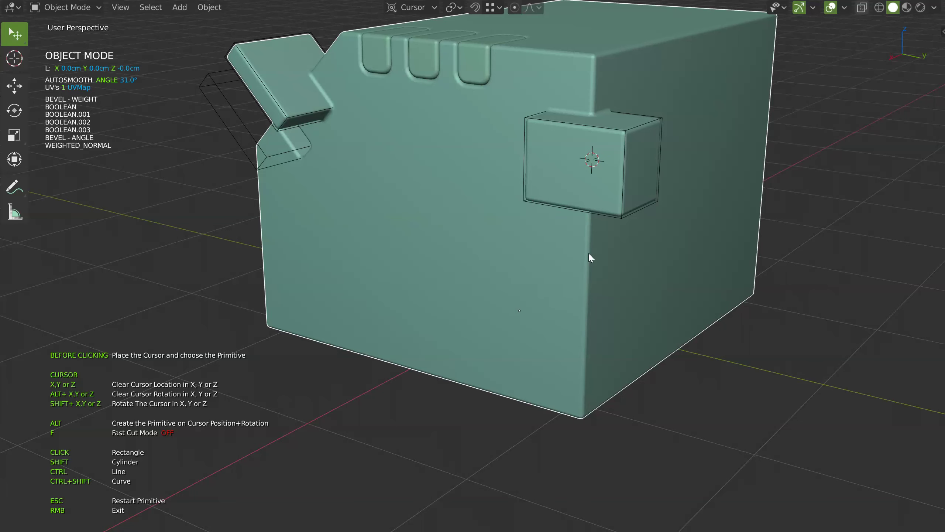
# Draw a small cutter box low on the cube's right side face
pyautogui.moveTo(549, 253); pyautogui.dragTo(629, 316)
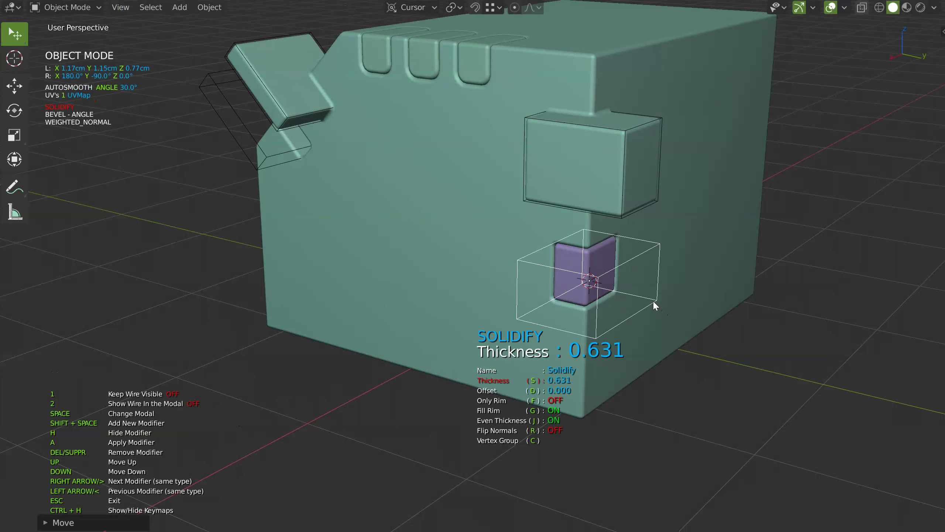
pyautogui.moveTo(564, 254)
pyautogui.mouseDown(button='middle')
pyautogui.moveTo(601, 249)
pyautogui.moveTo(617, 221)
pyautogui.moveTo(549, 259)
pyautogui.mouseUp(button='middle')
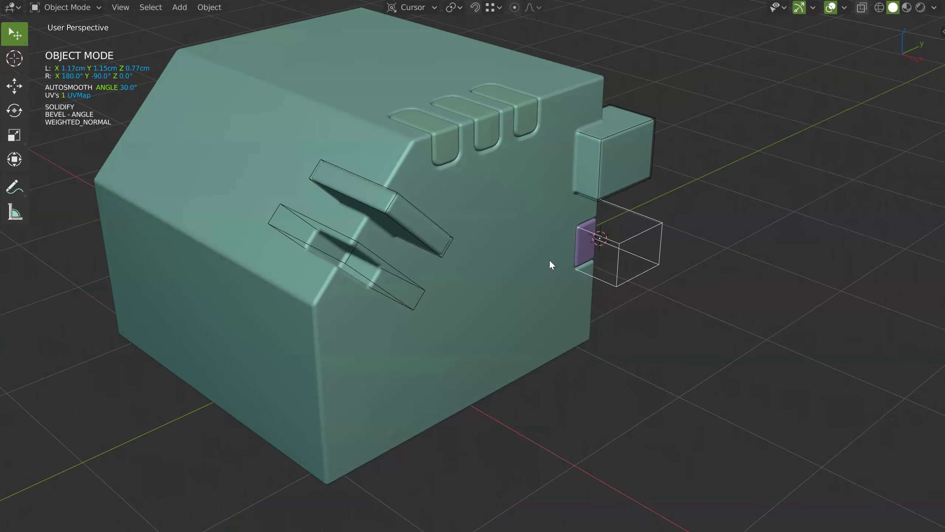
pyautogui.hotkey('alt', 'w')
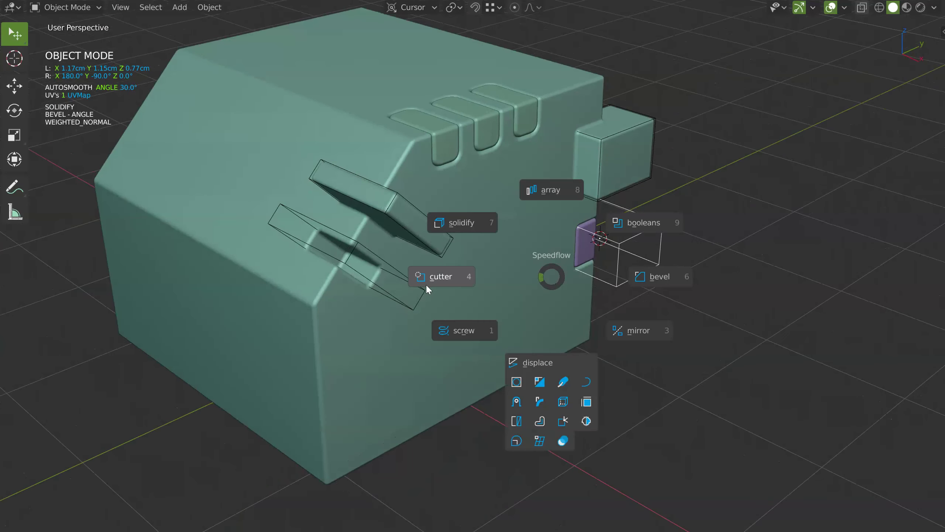
pyautogui.press('Escape')
# Delete the two slanted cutter boxes and the protruding side block
pyautogui.moveTo(603, 242)
pyautogui.mouseDown(button='middle')
pyautogui.moveTo(632, 237)
pyautogui.moveTo(565, 272)
pyautogui.mouseUp(button='middle')
pyautogui.click(598, 262)
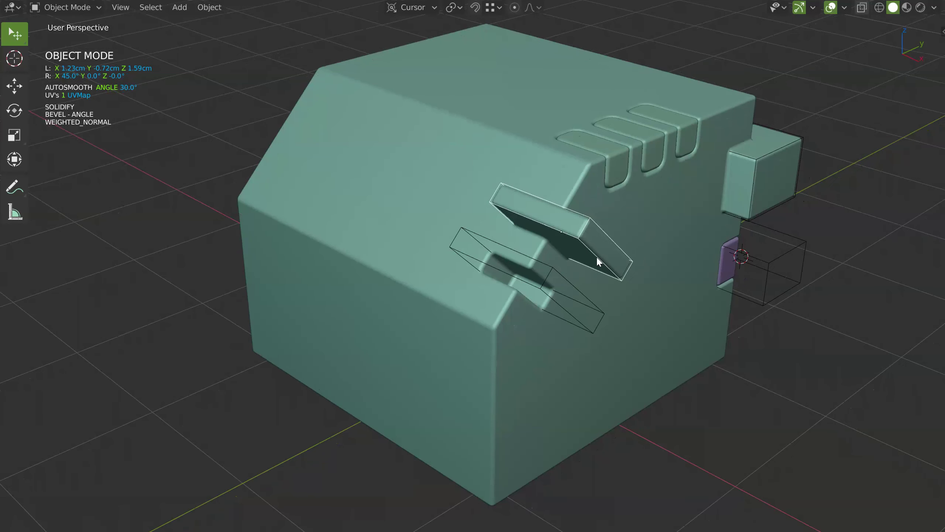
pyautogui.keyDown('shift'); pyautogui.click(588, 292); pyautogui.keyUp('shift')
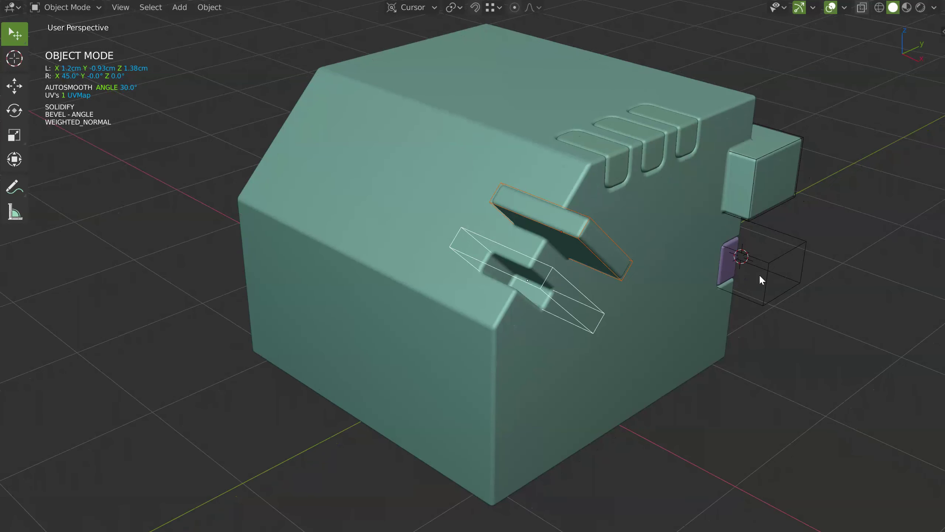
pyautogui.press('x')
pyautogui.click(553, 263)
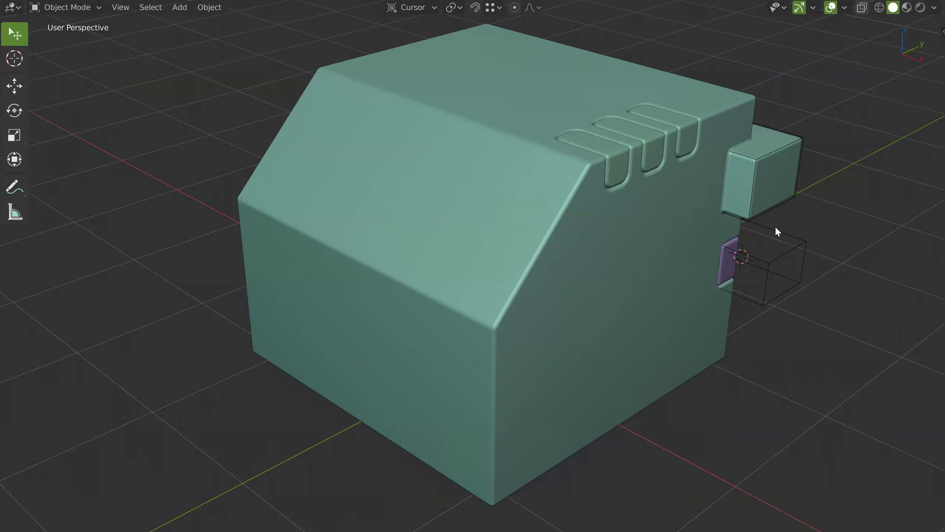
pyautogui.click(770, 215)
pyautogui.press('x')
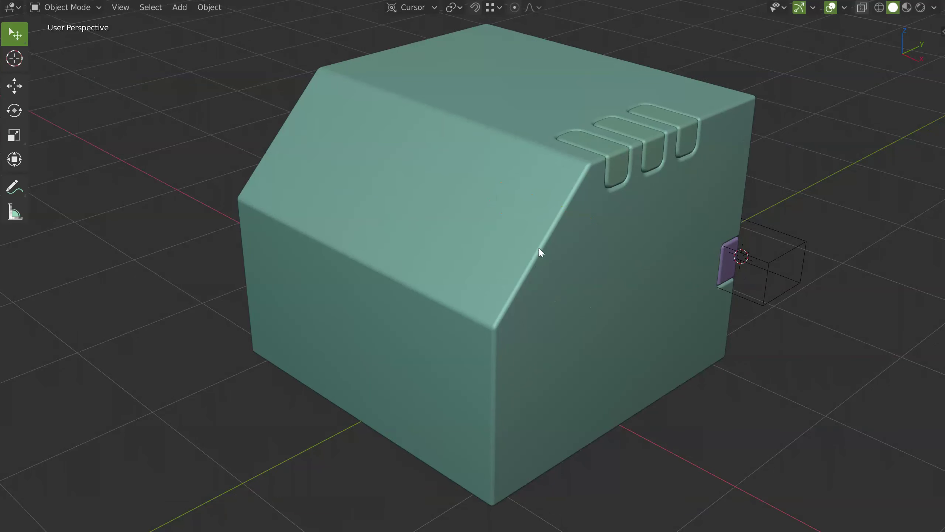
# Check the main cube's boolean settings in Speedflow
pyautogui.click(537, 264)
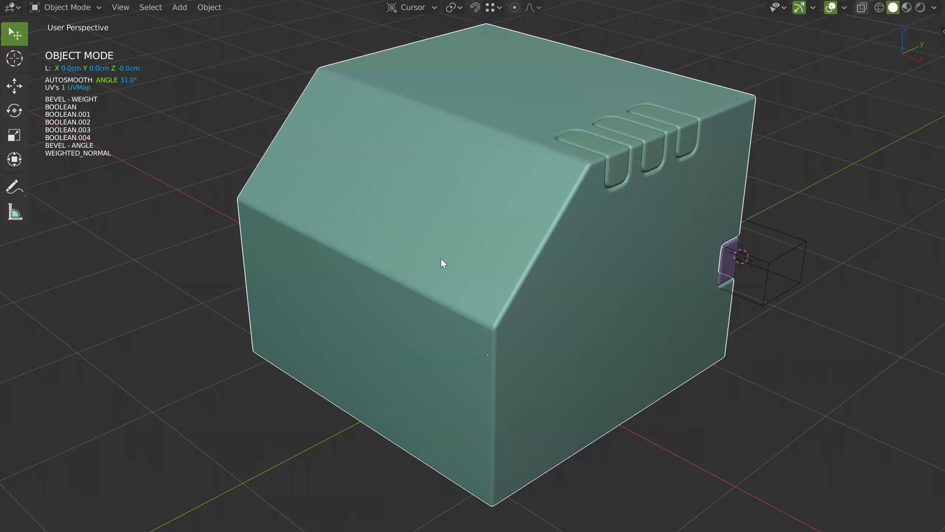
pyautogui.press('q')
pyautogui.click(558, 218)
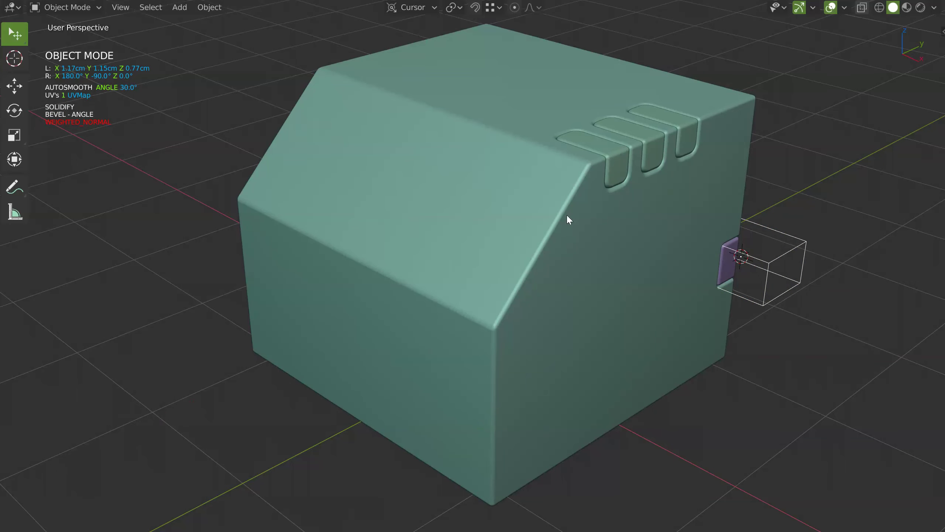
pyautogui.click(752, 271)
pyautogui.click(565, 268)
pyautogui.moveTo(565, 268)
pyautogui.mouseDown(button='middle')
pyautogui.moveTo(571, 239)
pyautogui.moveTo(561, 226)
pyautogui.moveTo(531, 249)
pyautogui.moveTo(543, 237)
pyautogui.mouseUp(button='middle')
pyautogui.hotkey('alt', 's')
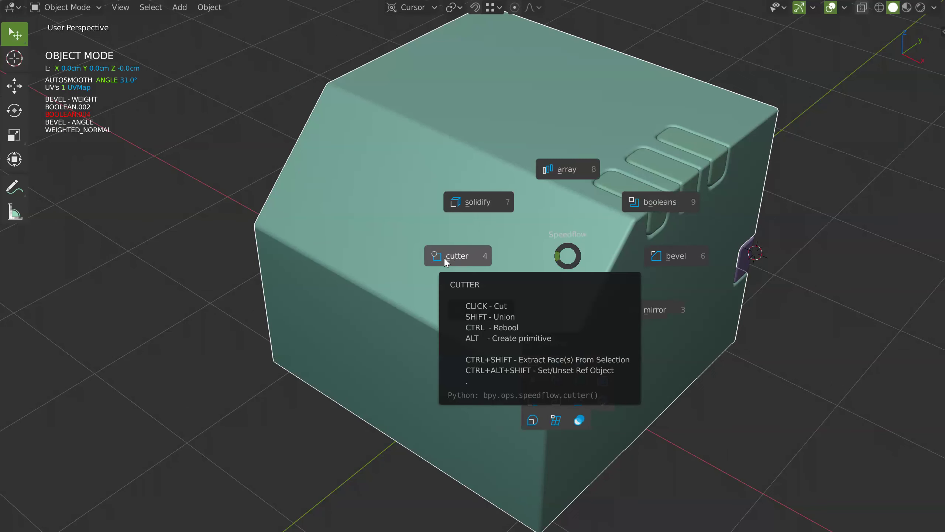
# Start a cutter outline on the cube's front face, extruding its first edge downward
pyautogui.click(460, 258)
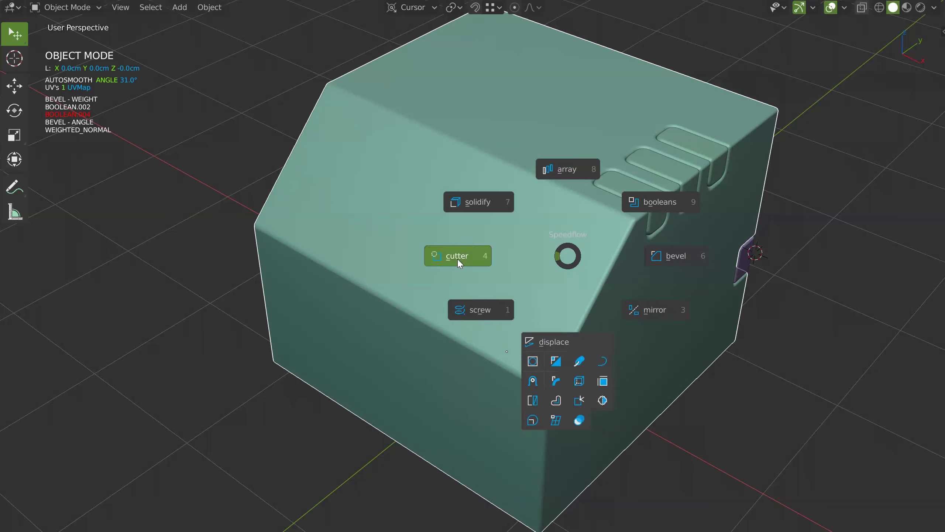
pyautogui.click(581, 230)
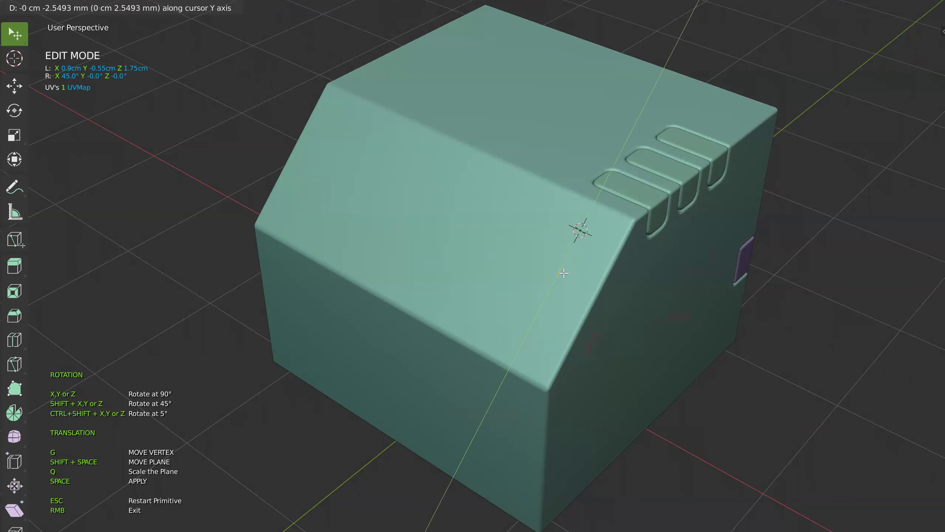
pyautogui.click(544, 317)
pyautogui.moveTo(544, 316); pyautogui.dragTo(587, 249, button='middle')
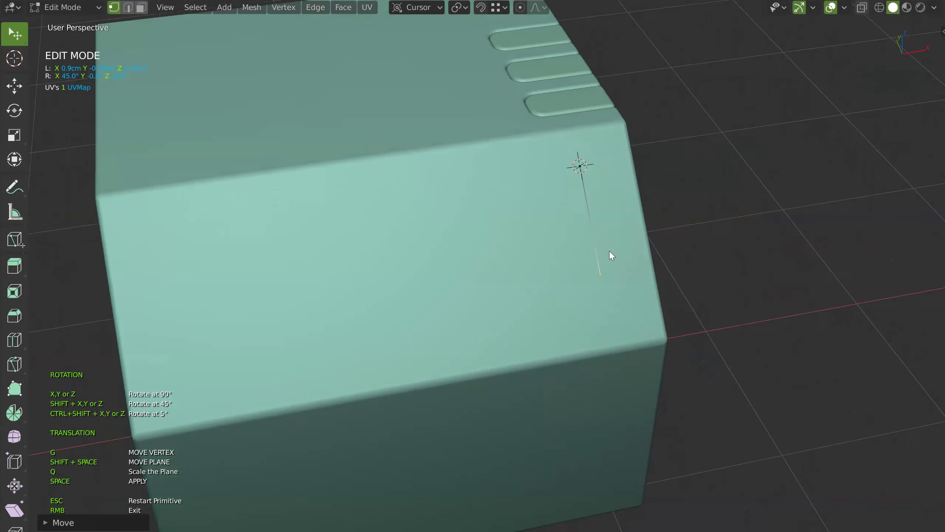
pyautogui.press('e')
pyautogui.click(528, 292)
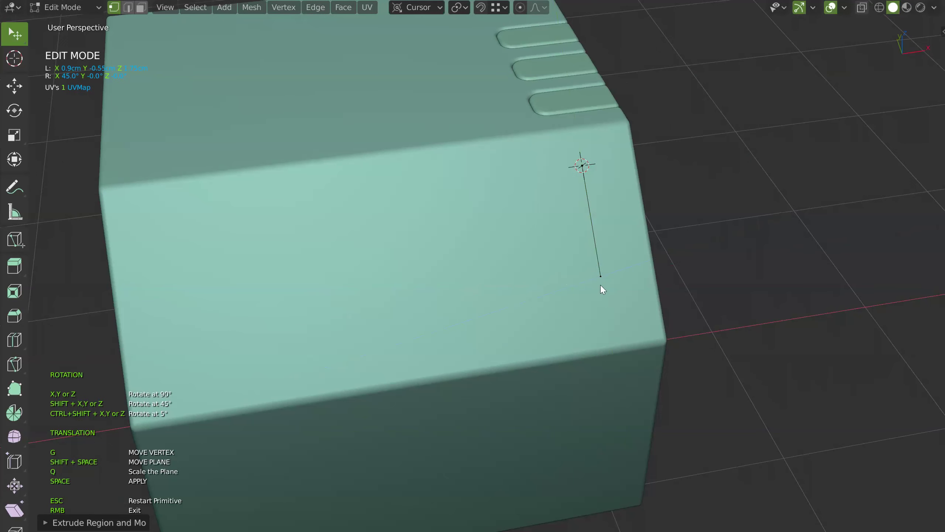
pyautogui.press('space')
# Place the 3D cursor on the cube's front face and align the view to the cursor rotation
pyautogui.moveTo(614, 281)
pyautogui.mouseDown(button='middle')
pyautogui.moveTo(578, 260)
pyautogui.moveTo(614, 237)
pyautogui.mouseUp(button='middle')
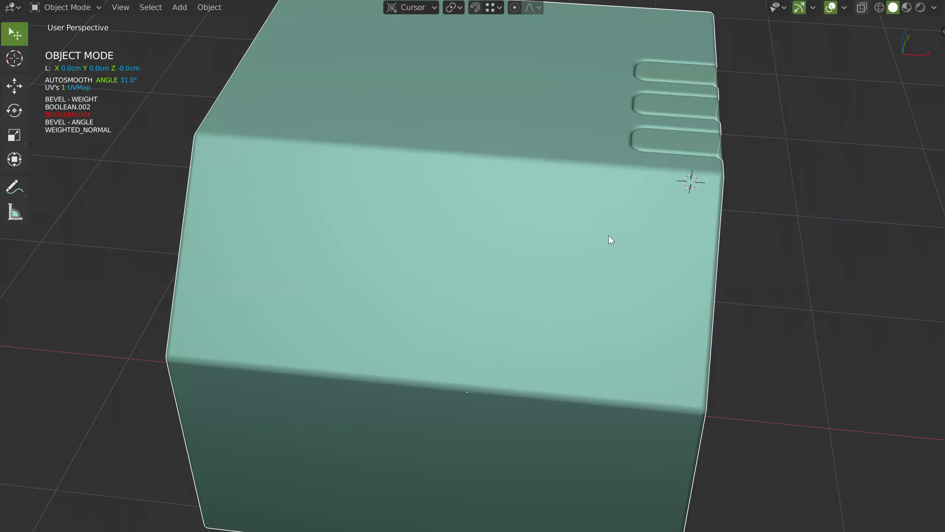
pyautogui.keyDown('shift'); pyautogui.rightClick(568, 262); pyautogui.keyUp('shift')
pyautogui.press('n')
pyautogui.click(804, 41)
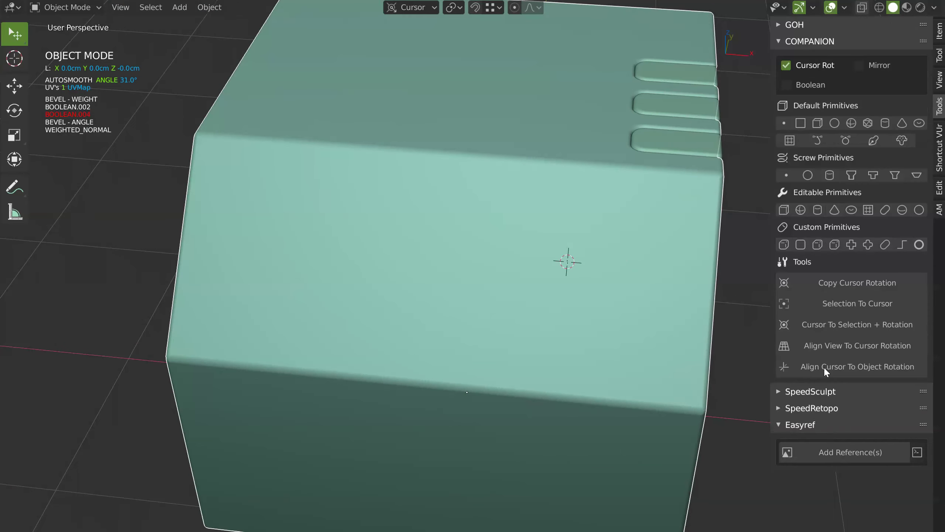
pyautogui.click(825, 347)
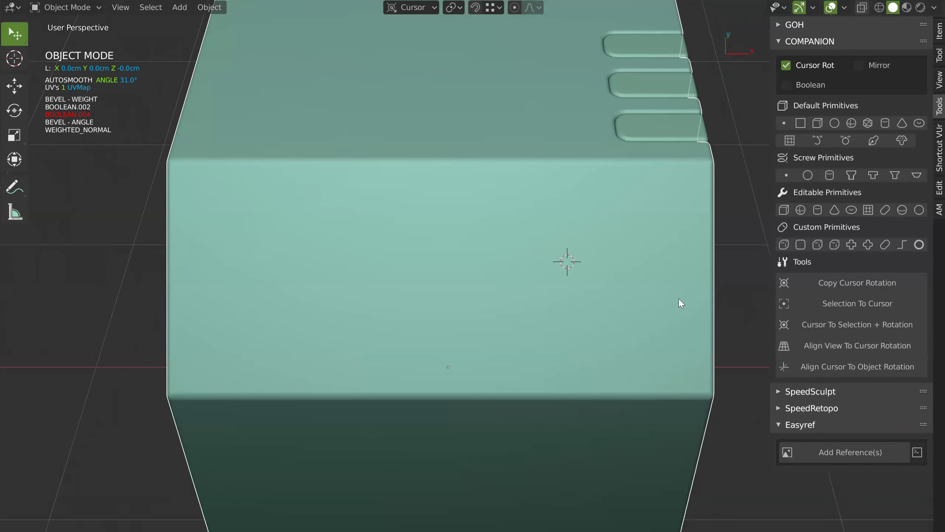
pyautogui.hotkey('alt', 'q')
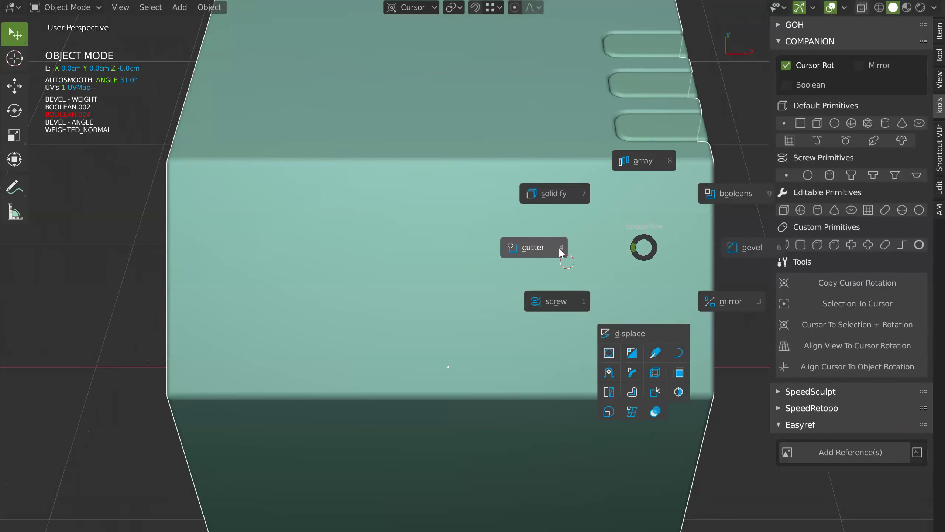
# With the Speedflow cutter, draw the outline's top and left edges using axis-locked extrusions
pyautogui.click(545, 247)
pyautogui.click(641, 204)
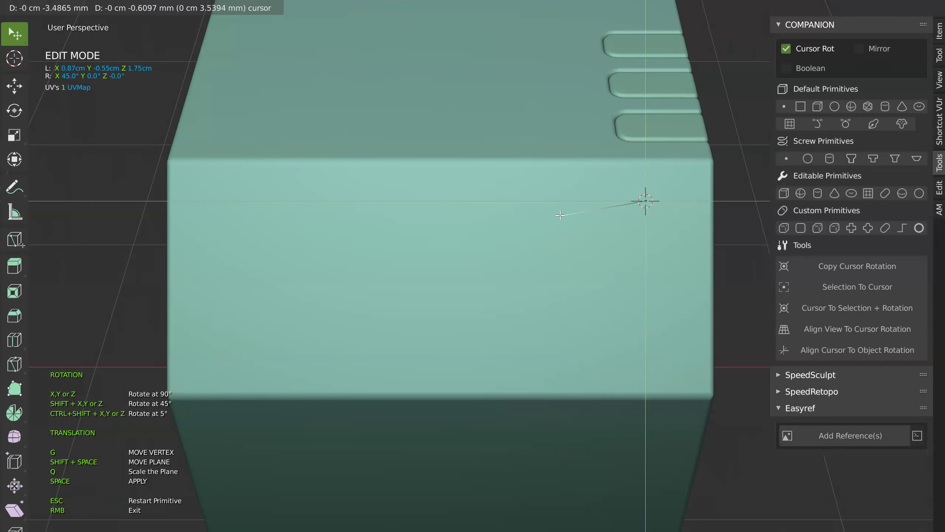
pyautogui.click(496, 215)
pyautogui.click(470, 257)
pyautogui.press('e')
pyautogui.press('x')
pyautogui.click(347, 289)
pyautogui.press('e')
pyautogui.press('y')
pyautogui.click(354, 323)
# Finish the stepped outline with its bottom edge and a diagonal edge
pyautogui.press('e')
pyautogui.press('x')
pyautogui.click(570, 325)
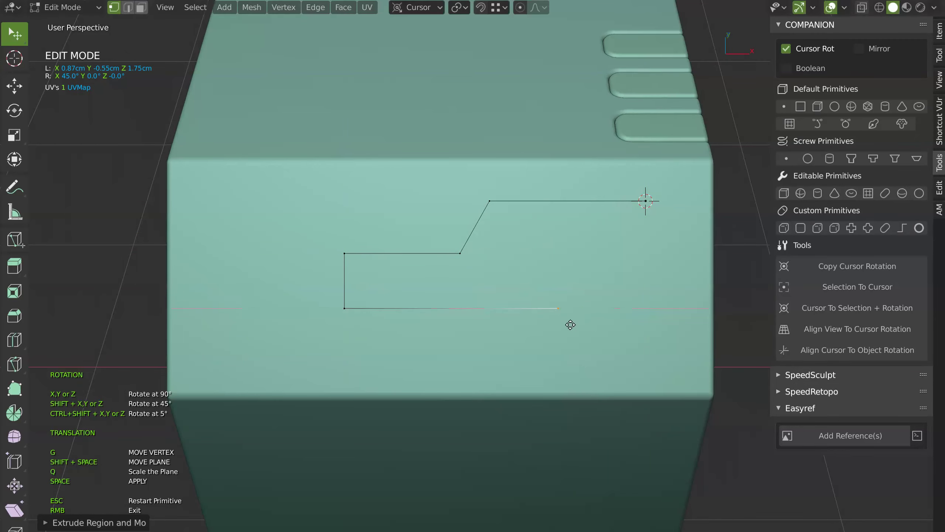
pyautogui.press('e')
pyautogui.click(614, 274)
pyautogui.press('e')
pyautogui.press('z')
pyautogui.rightClick(645, 208)
# Slide two outline vertices along X so the stepped shape lines up
pyautogui.moveTo(646, 204); pyautogui.dragTo(631, 223, button='middle')
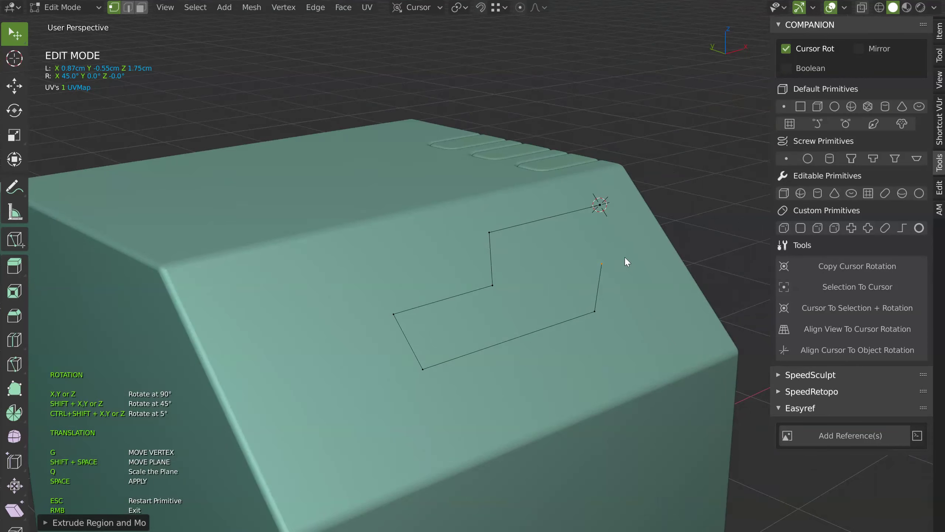
pyautogui.moveTo(624, 257); pyautogui.dragTo(603, 263, button='middle')
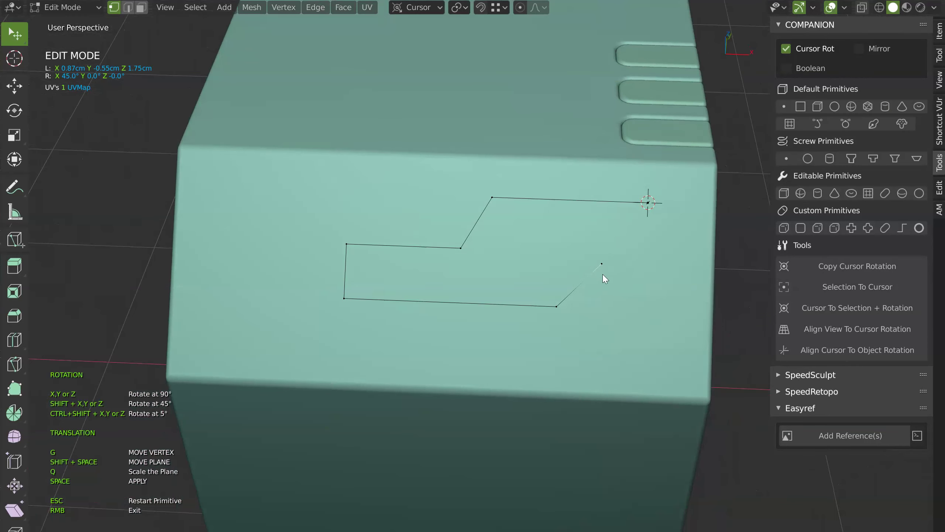
pyautogui.press('g')
pyautogui.press('x')
pyautogui.click(581, 281)
pyautogui.press('g')
pyautogui.press('x')
pyautogui.click(648, 205)
# Solidify the closed outline into the recessed panel, then deselect and reselect the main cube
pyautogui.moveTo(648, 205)
pyautogui.mouseDown(button='middle')
pyautogui.moveTo(628, 256)
pyautogui.moveTo(564, 210)
pyautogui.mouseUp(button='middle')
pyautogui.press('space')
pyautogui.click(586, 244)
pyautogui.moveTo(586, 244)
pyautogui.mouseDown(button='middle')
pyautogui.moveTo(562, 264)
pyautogui.moveTo(568, 200)
pyautogui.mouseUp(button='middle')
pyautogui.hotkey('alt', 'a')
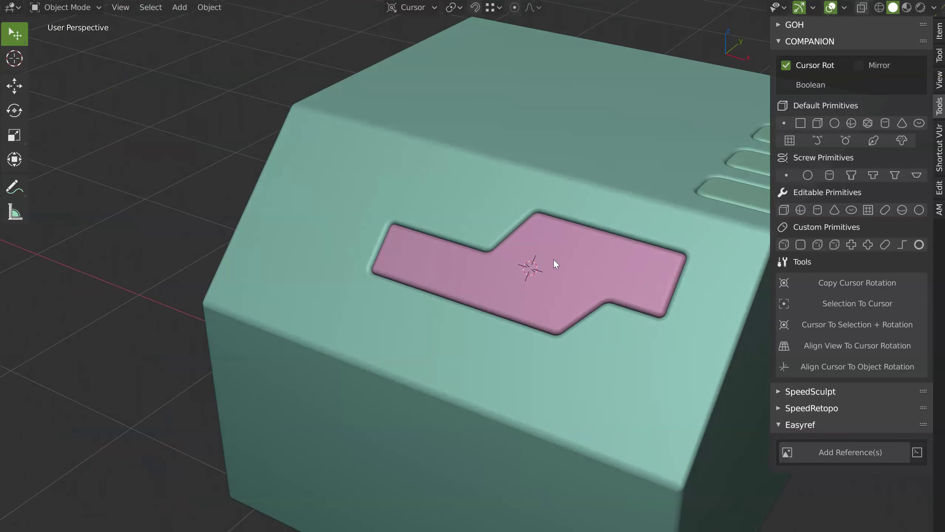
pyautogui.press('n')
pyautogui.moveTo(545, 263)
pyautogui.mouseDown(button='middle')
pyautogui.moveTo(607, 223)
pyautogui.moveTo(536, 227)
pyautogui.moveTo(543, 212)
pyautogui.moveTo(610, 193)
pyautogui.moveTo(620, 251)
pyautogui.moveTo(501, 260)
pyautogui.moveTo(560, 203)
pyautogui.mouseUp(button='middle')
pyautogui.scroll(-3, 568, 231)
pyautogui.click(567, 291)
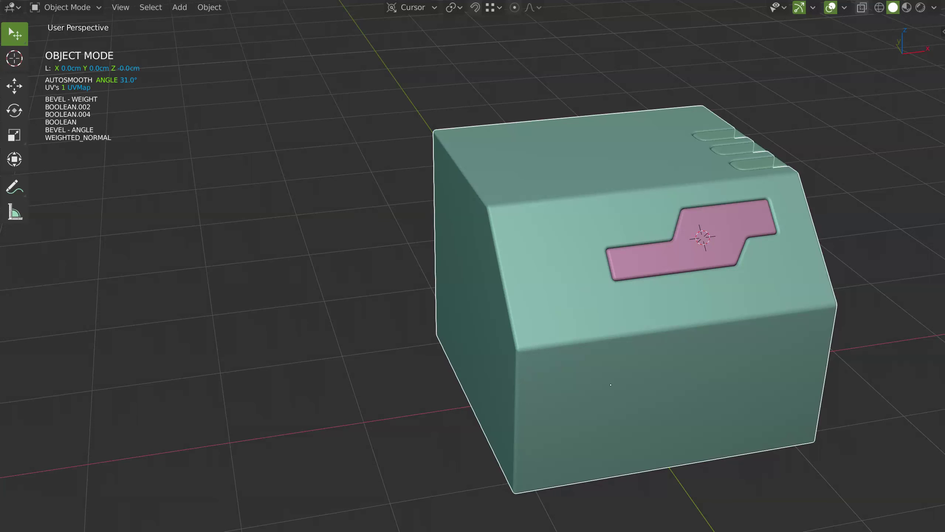
# Place a small box cutter on the cube's upper left edge
pyautogui.moveTo(569, 238); pyautogui.dragTo(550, 296, button='middle')
pyautogui.press('f')
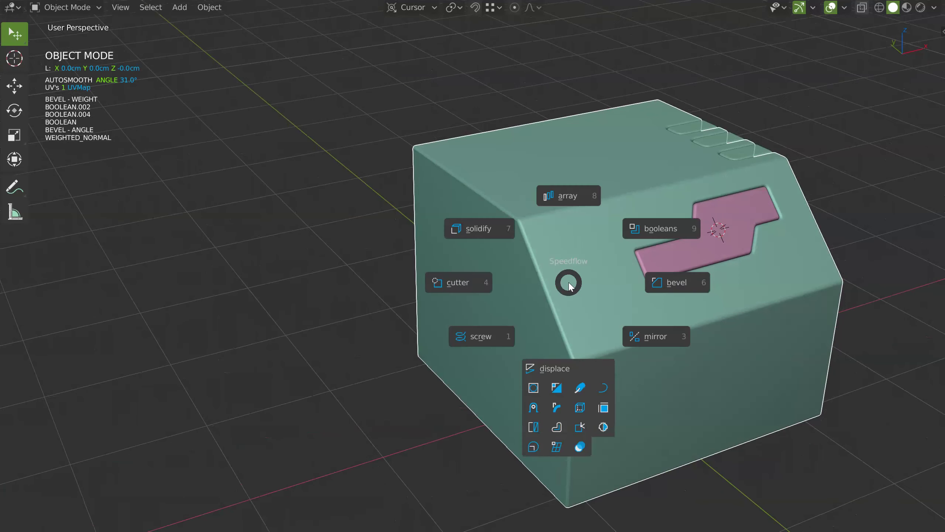
pyautogui.click(462, 284)
pyautogui.click(524, 252)
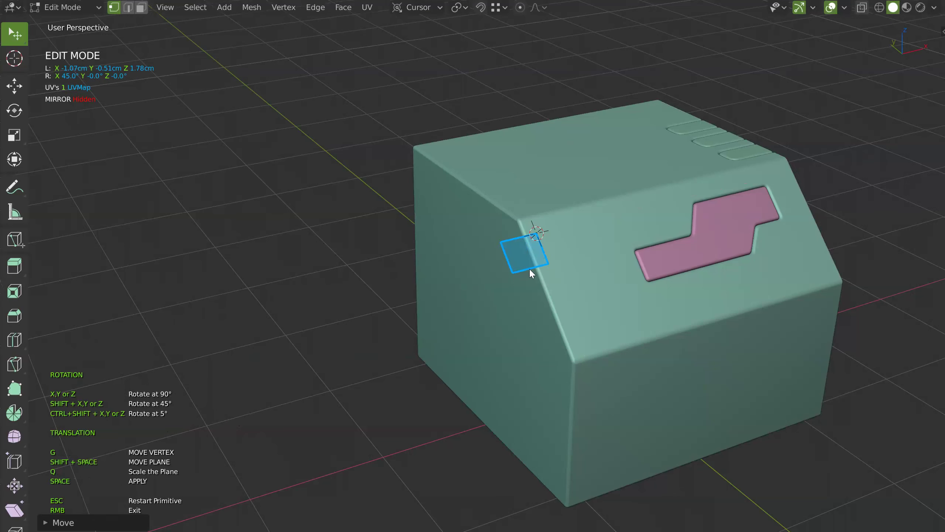
pyautogui.click(529, 268)
# Give the small cutter a 5-segment bevel
pyautogui.press('space')
pyautogui.click(641, 270)
pyautogui.press('d')
pyautogui.click(663, 269)
pyautogui.moveTo(668, 252)
pyautogui.mouseDown(button='middle')
pyautogui.moveTo(552, 258)
pyautogui.moveTo(568, 229)
pyautogui.mouseUp(button='middle')
pyautogui.click(564, 292)
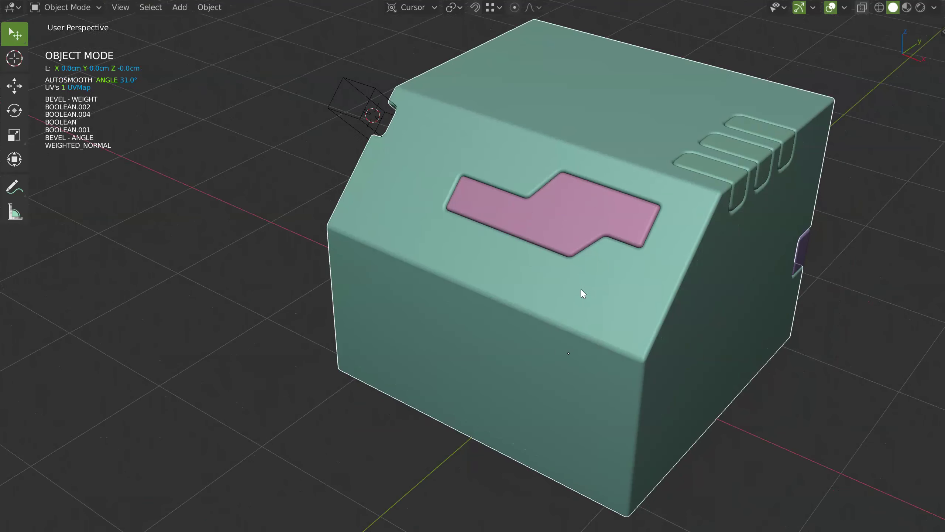
# Select the two slanted top faces and solidify them to about 0.129 thickness
pyautogui.press('space')
pyautogui.press('Tab')
pyautogui.click(558, 280)
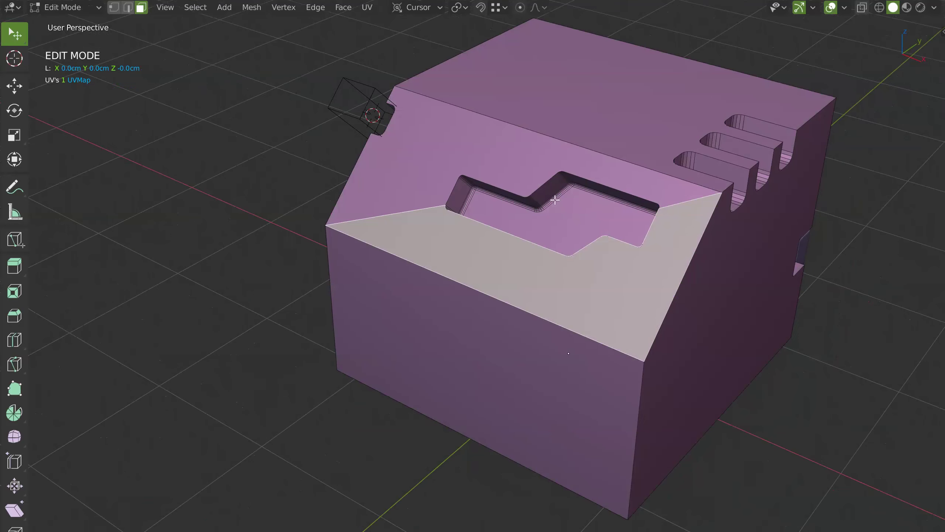
pyautogui.keyDown('shift'); pyautogui.click(466, 150); pyautogui.keyUp('shift')
pyautogui.press('space')
pyautogui.click(547, 215)
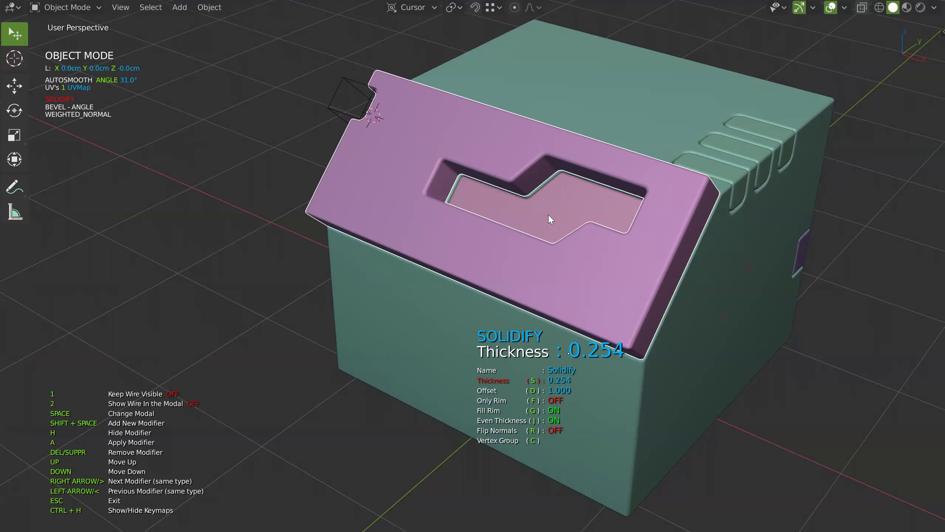
pyautogui.moveTo(577, 224); pyautogui.dragTo(539, 216, button='middle')
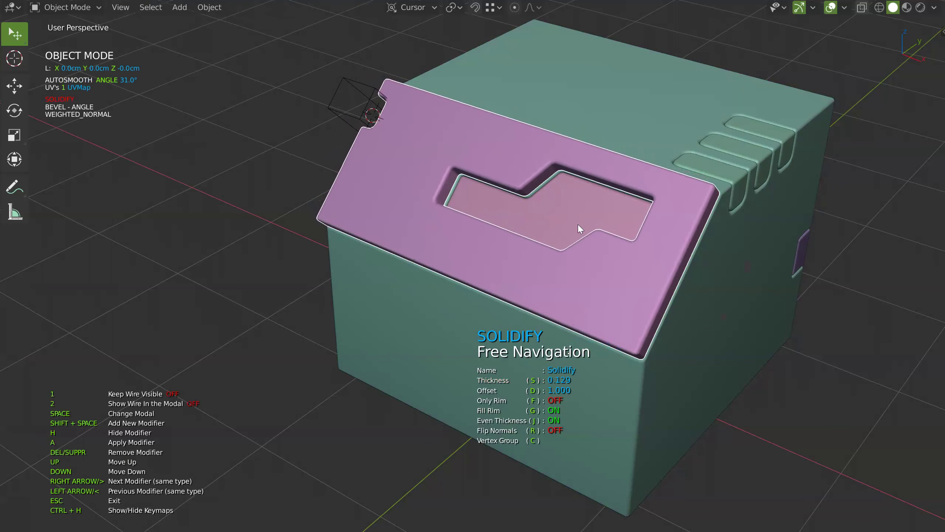
pyautogui.click(539, 258)
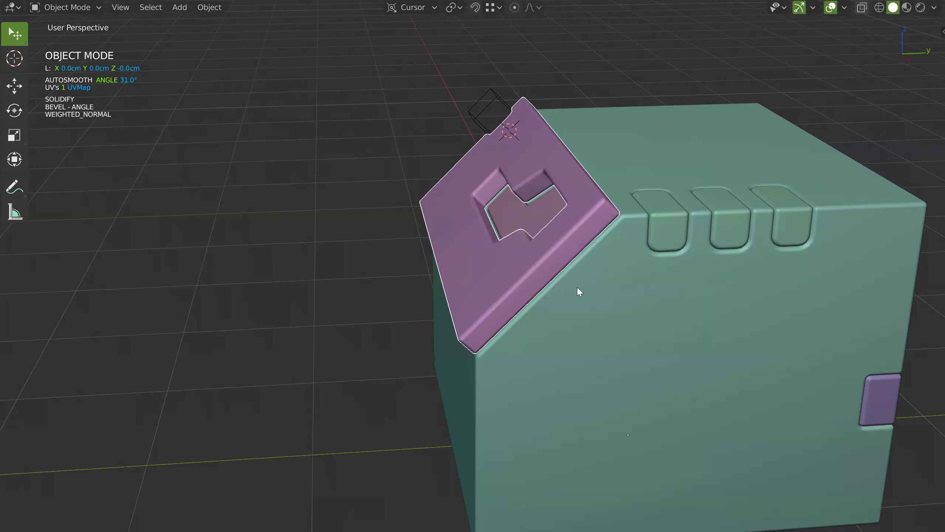
# Isolate the plate in Local view and hide its modifiers to inspect it from above
pyautogui.press('KP_Divide')
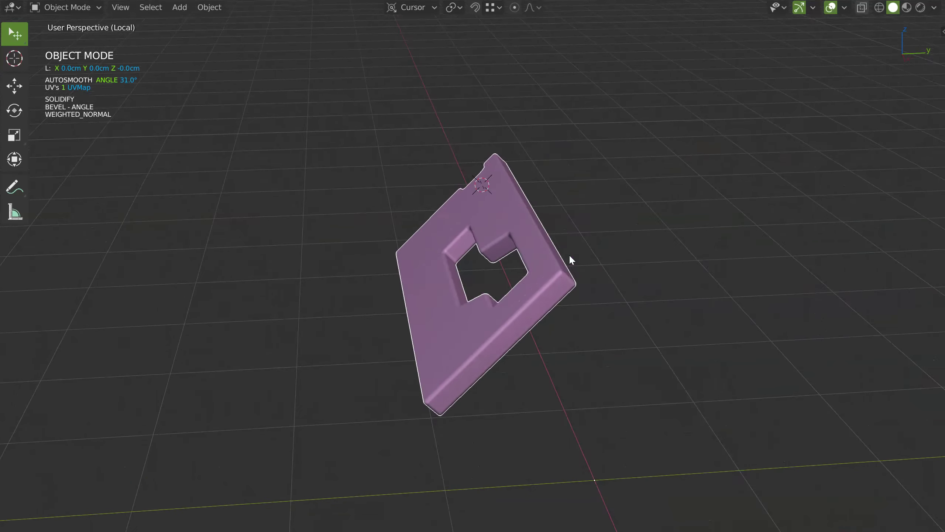
pyautogui.moveTo(568, 255); pyautogui.dragTo(584, 277, button='middle')
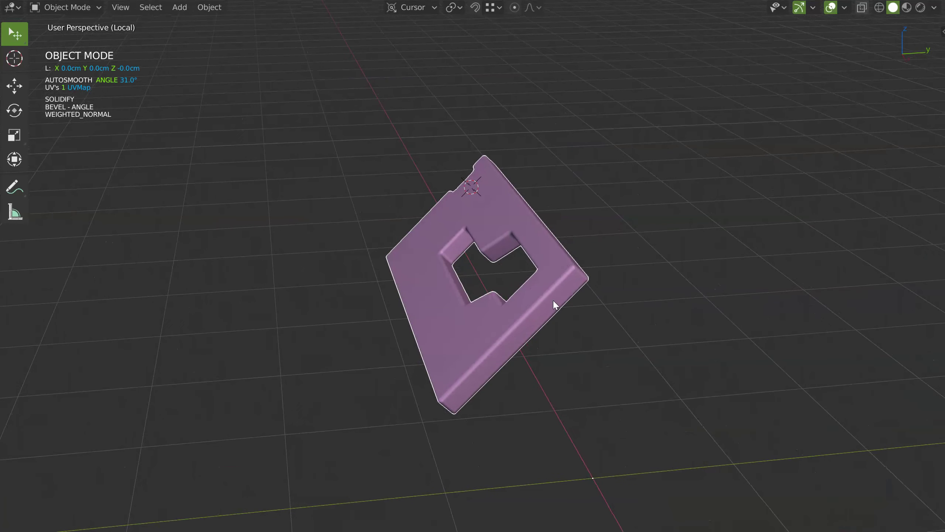
pyautogui.hotkey('shift', 'space')
pyautogui.click(422, 298)
pyautogui.moveTo(425, 300); pyautogui.dragTo(510, 210, button='middle')
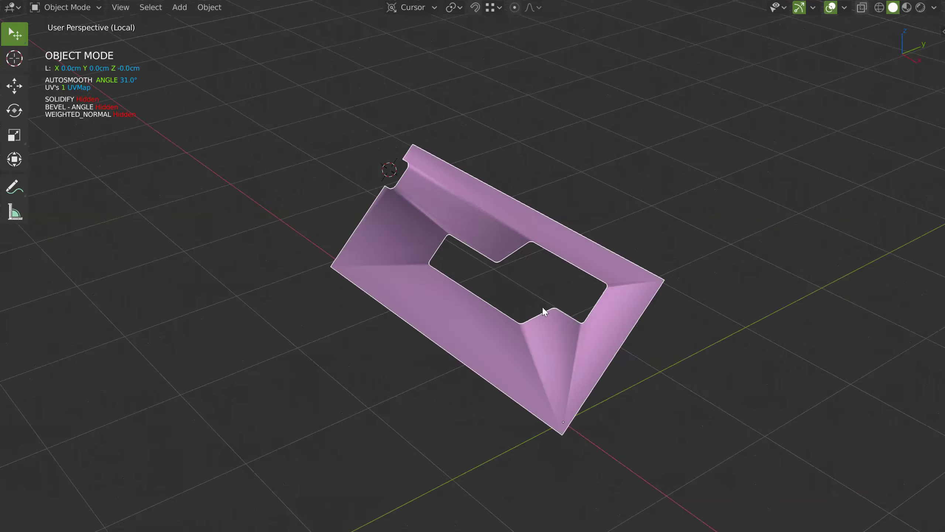
pyautogui.scroll(3, 466, 257)
# Place the 3D cursor beside the plate's cut-out edge in Edit Mode
pyautogui.press('Tab')
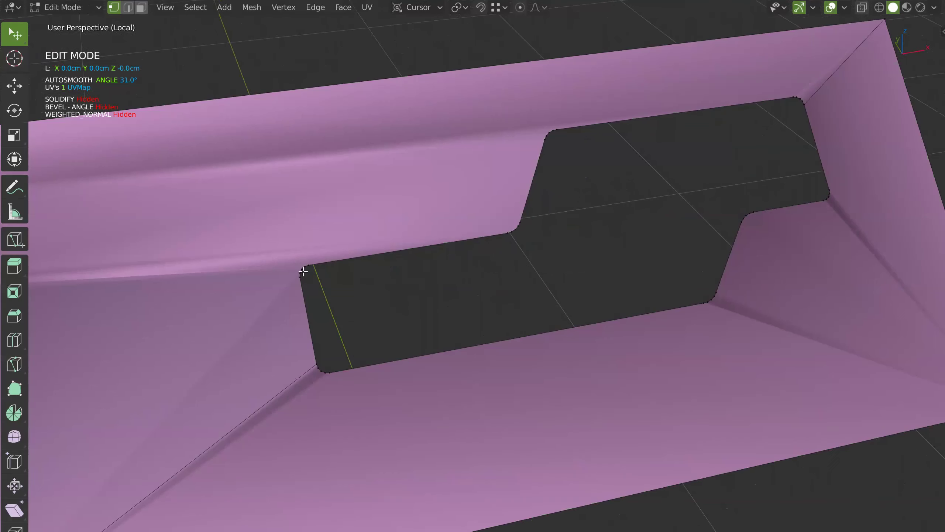
pyautogui.scroll(2, 401, 268)
pyautogui.scroll(2, 401, 253)
pyautogui.keyDown('shift'); pyautogui.rightClick(400, 252); pyautogui.keyUp('shift')
pyautogui.scroll(-3, 401, 254)
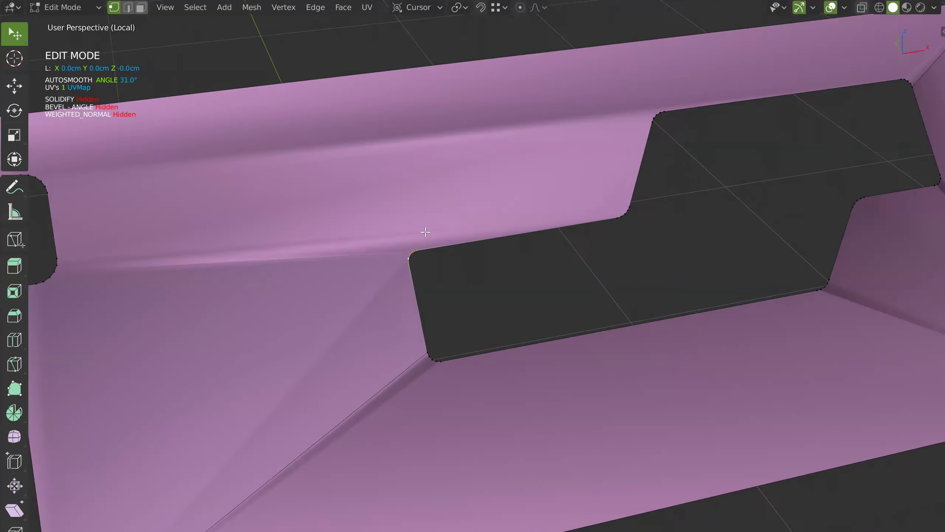
pyautogui.scroll(-3, 400, 255)
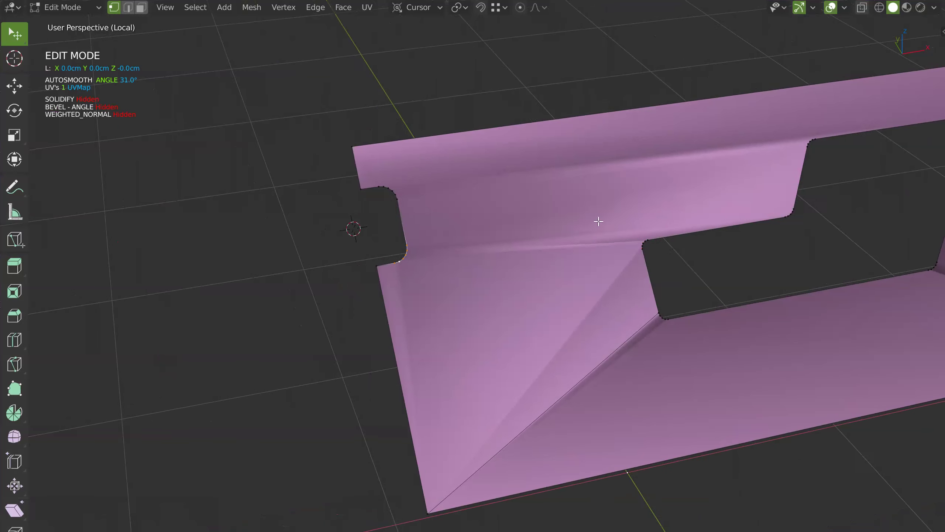
pyautogui.keyDown('ctrl'); pyautogui.scroll(3, 573, 192); pyautogui.keyUp('ctrl')
pyautogui.scroll(-3, 517, 285)
pyautogui.press('Tab')
# Restore the plate's modifiers, leave Local view, and set the plate as a boolean cutter
pyautogui.hotkey('alt', 'q')
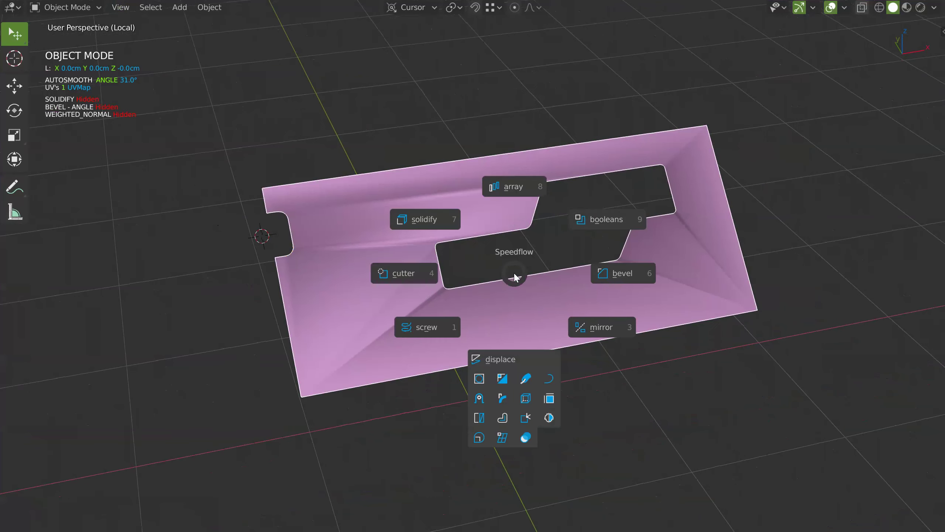
pyautogui.click(545, 417)
pyautogui.moveTo(563, 391); pyautogui.dragTo(582, 275, button='middle')
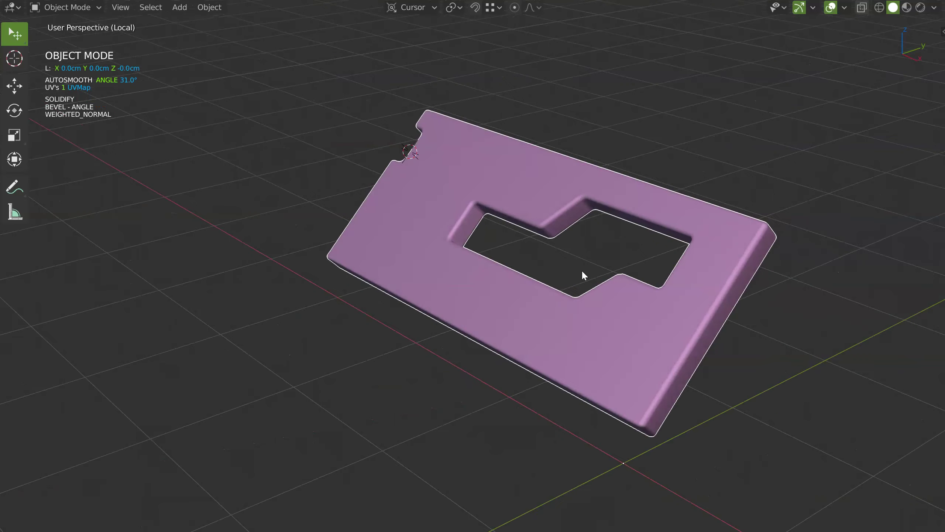
pyautogui.press('KP_Divide')
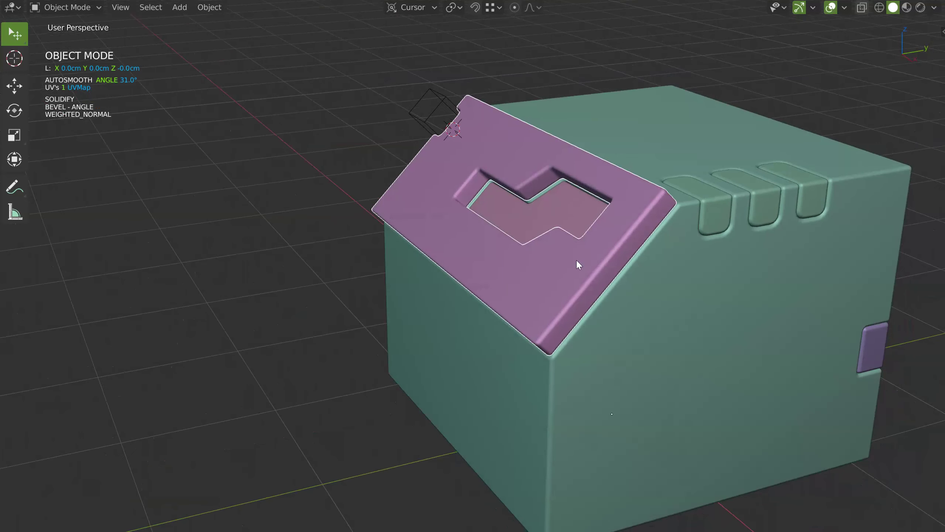
pyautogui.hotkey('ctrl', 'shift', 'b')
pyautogui.click(570, 258)
# Switch the plate's boolean on the box to Intersect
pyautogui.click(545, 225)
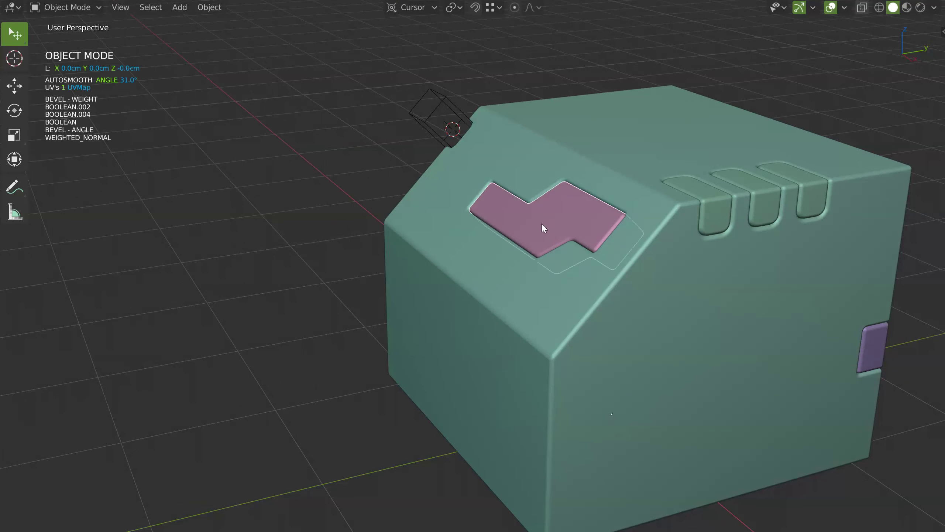
pyautogui.moveTo(544, 226); pyautogui.dragTo(561, 227, button='middle')
pyautogui.press('q')
pyautogui.click(597, 200)
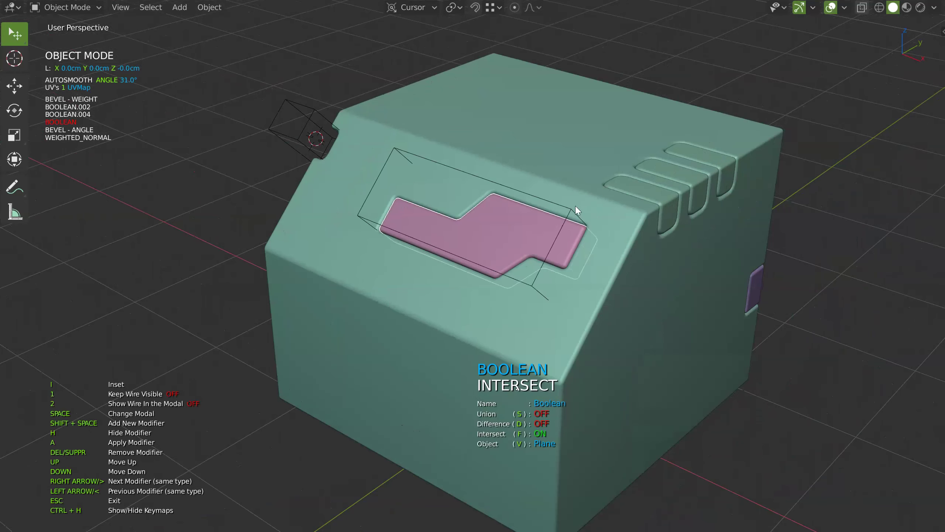
# Round the notch shape's corners with a 7-segment vertex bevel
pyautogui.press('Tab')
pyautogui.click(580, 213)
pyautogui.press('q')
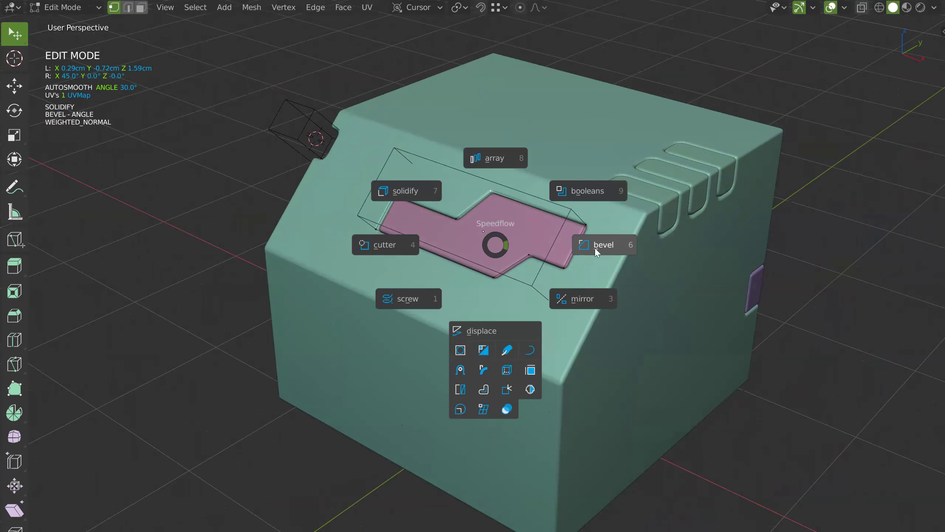
pyautogui.click(603, 246)
pyautogui.scroll(2, 636, 249)
pyautogui.scroll(1, 666, 251)
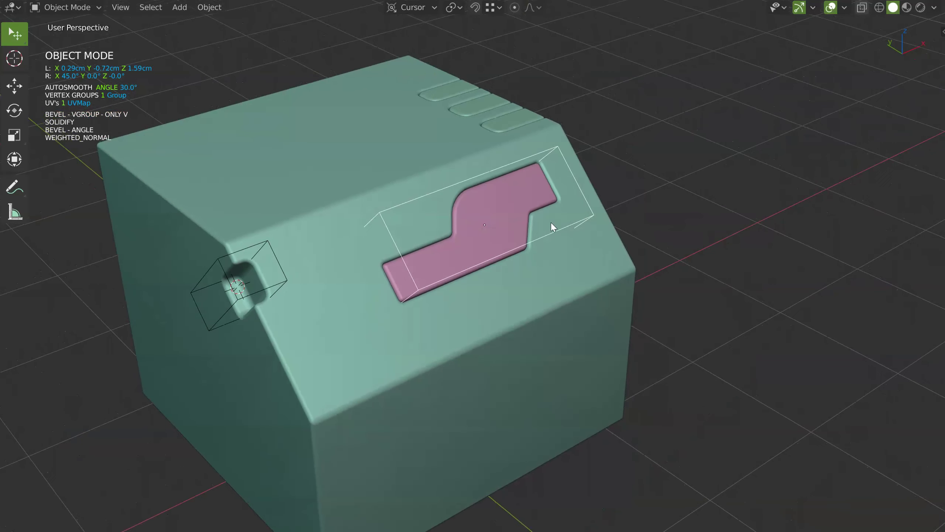
pyautogui.click(566, 191)
# Hide the cutter plate and reselect the main box
pyautogui.click(592, 216)
pyautogui.press('h')
pyautogui.click(510, 240)
pyautogui.keyDown('shift'); pyautogui.moveTo(509, 240); pyautogui.dragTo(599, 195, button='middle'); pyautogui.keyUp('shift')
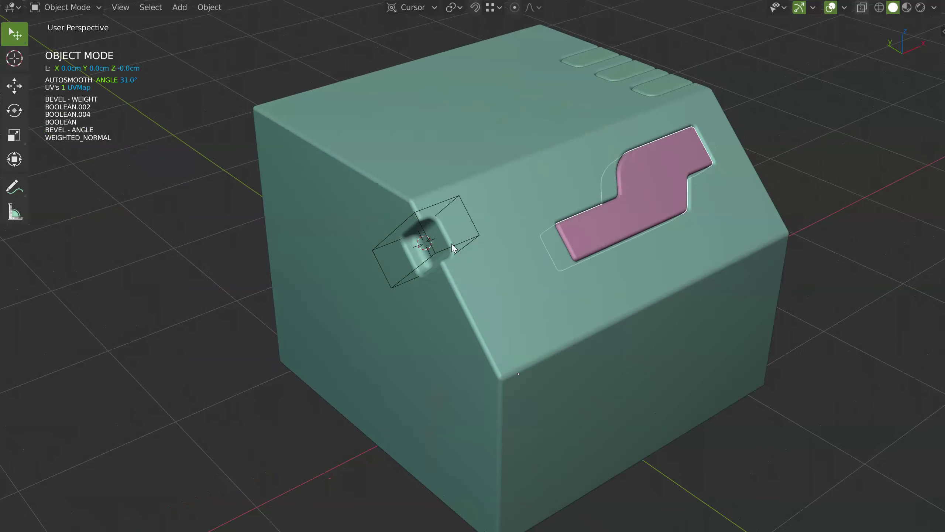
pyautogui.click(462, 246)
pyautogui.click(467, 245)
pyautogui.moveTo(564, 286)
pyautogui.mouseDown(button='middle')
pyautogui.moveTo(542, 234)
pyautogui.moveTo(646, 265)
pyautogui.mouseUp(button='middle')
# Cut a rectangular pocket at the box's left edge using Fast Cut Mode
pyautogui.hotkey('alt', 'a')
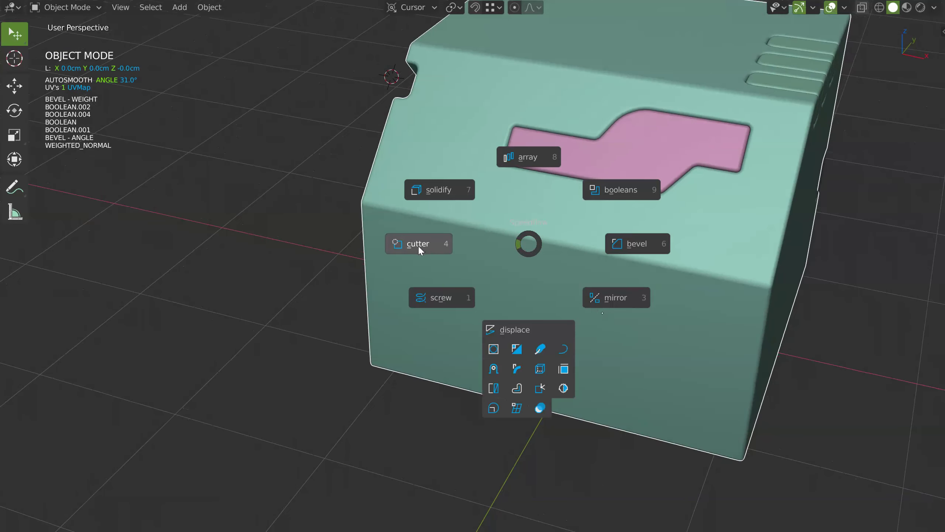
pyautogui.click(427, 244)
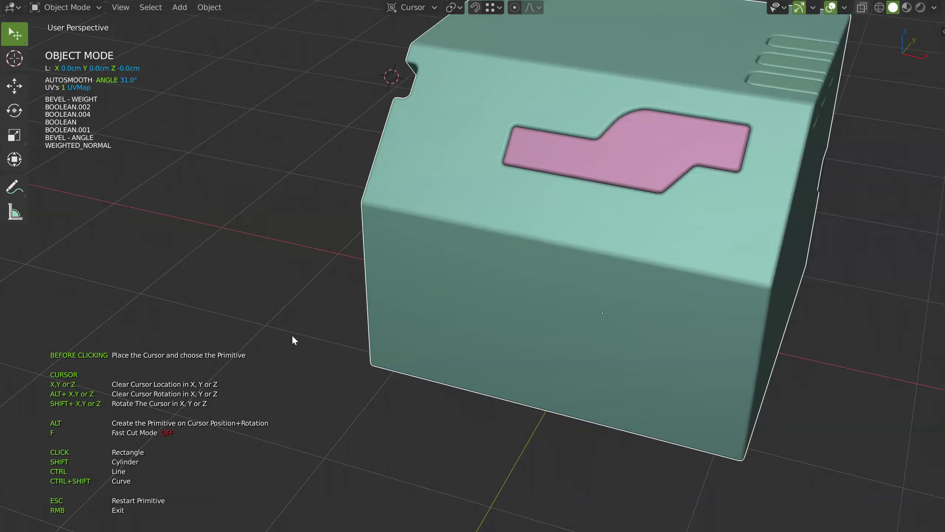
pyautogui.press('f')
pyautogui.moveTo(413, 226)
pyautogui.mouseDown()
pyautogui.moveTo(435, 180)
pyautogui.moveTo(457, 259)
pyautogui.mouseUp()
pyautogui.press('space')
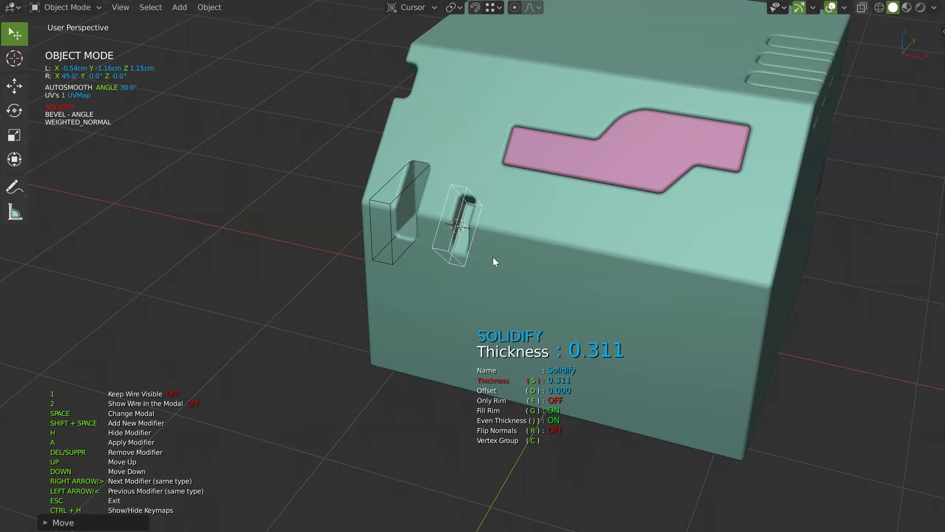
# Cut a slot below the pink panel and a notch in its lower edge, then start a box at its top edge
pyautogui.moveTo(544, 222); pyautogui.dragTo(550, 271)
pyautogui.press('space')
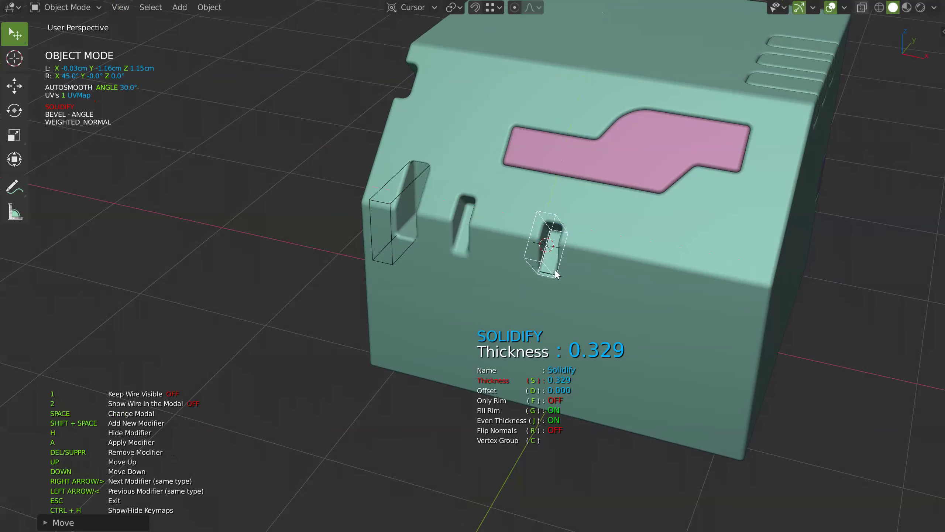
pyautogui.moveTo(552, 157); pyautogui.dragTo(546, 194)
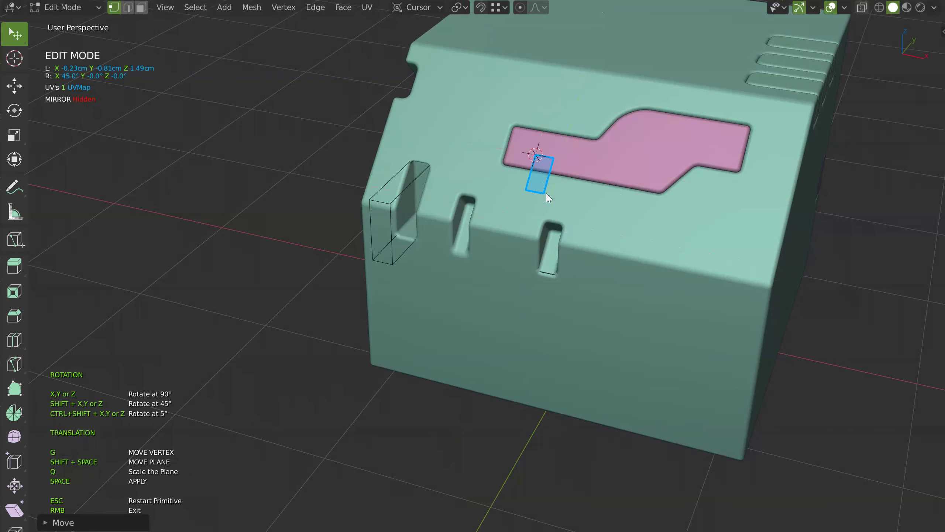
pyautogui.press('space')
pyautogui.moveTo(560, 170); pyautogui.dragTo(540, 197, button='middle')
pyautogui.scroll(3, 556, 179)
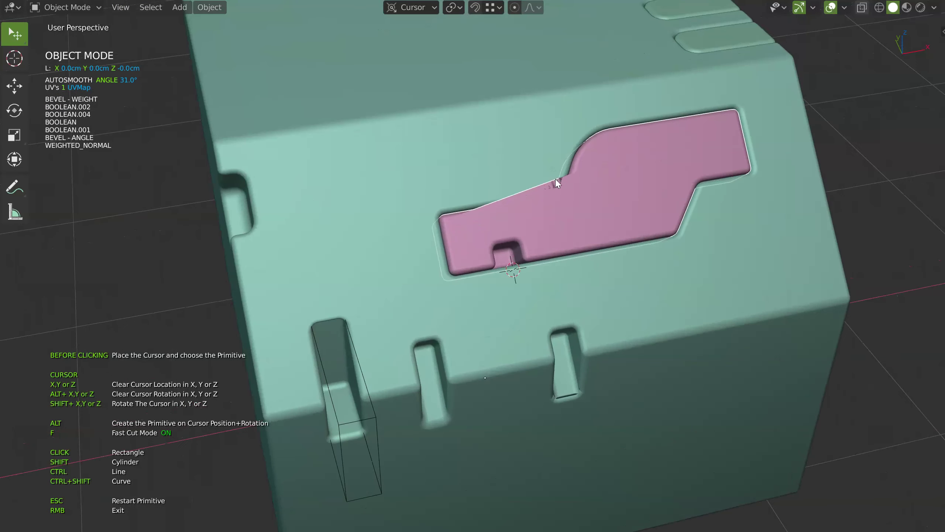
pyautogui.moveTo(524, 210); pyautogui.dragTo(545, 176)
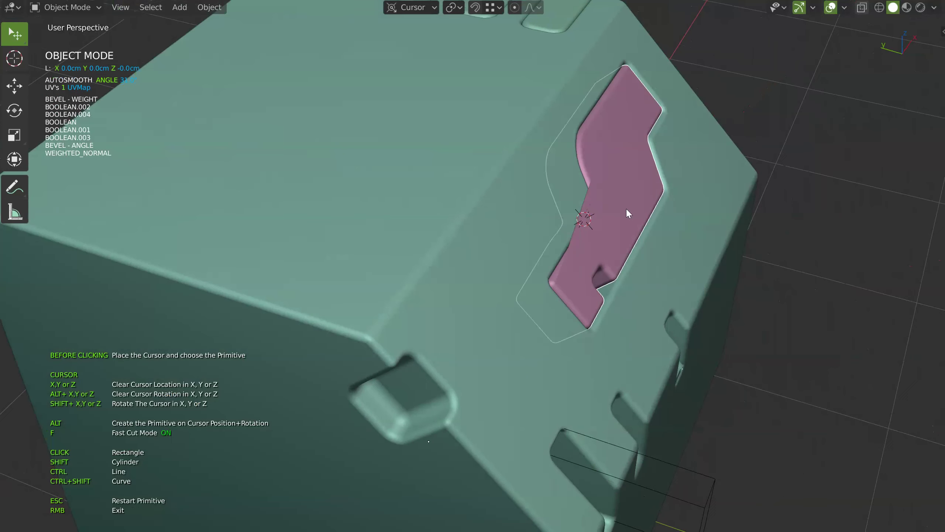
# Set the box's Bevel - ANGLE width to 0.011 with 4 segments
pyautogui.rightClick(626, 214)
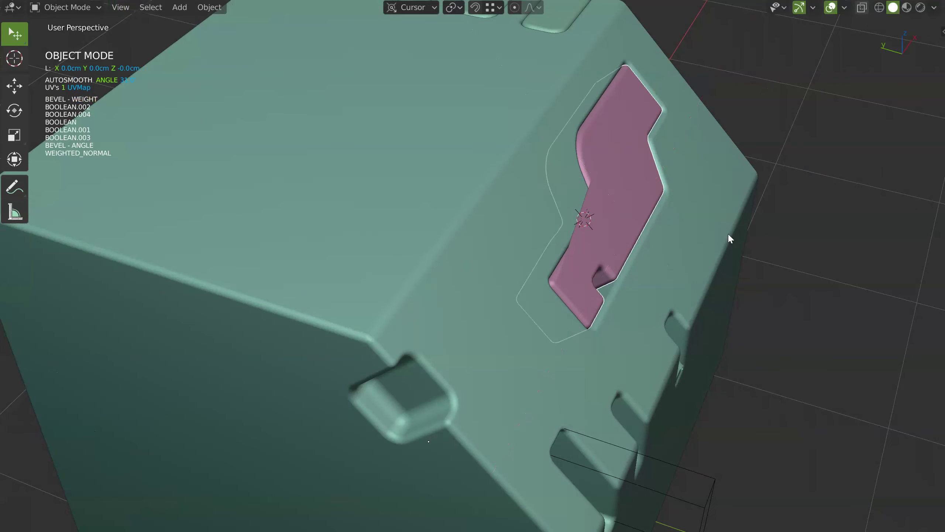
pyautogui.click(738, 244)
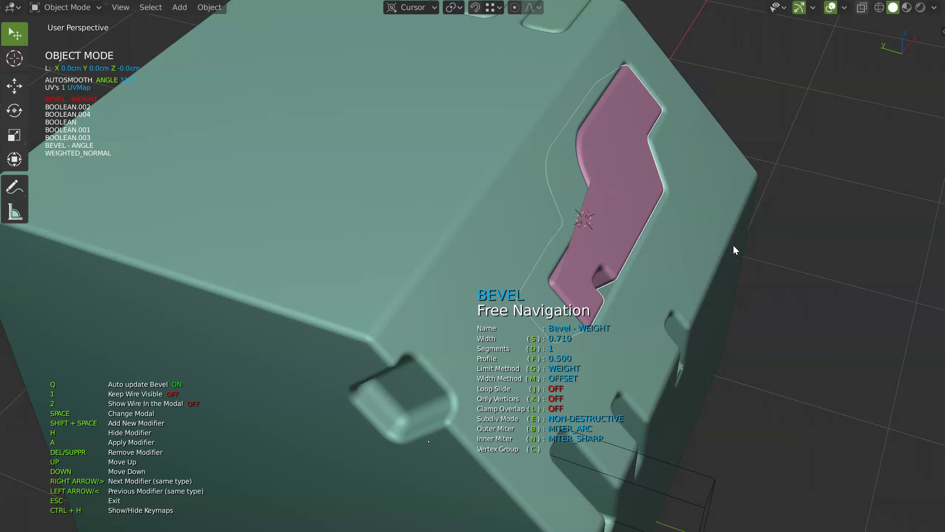
pyautogui.press('Right')
pyautogui.press('s')
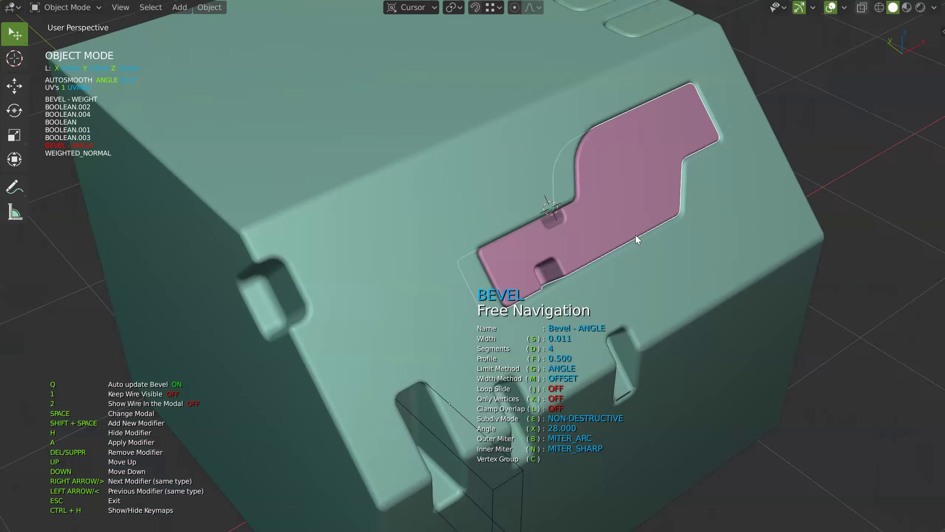
pyautogui.moveTo(704, 248)
pyautogui.mouseDown(button='middle')
pyautogui.moveTo(567, 183)
pyautogui.moveTo(545, 211)
pyautogui.moveTo(581, 221)
pyautogui.moveTo(596, 245)
pyautogui.mouseUp(button='middle')
pyautogui.scroll(-5, 654, 149)
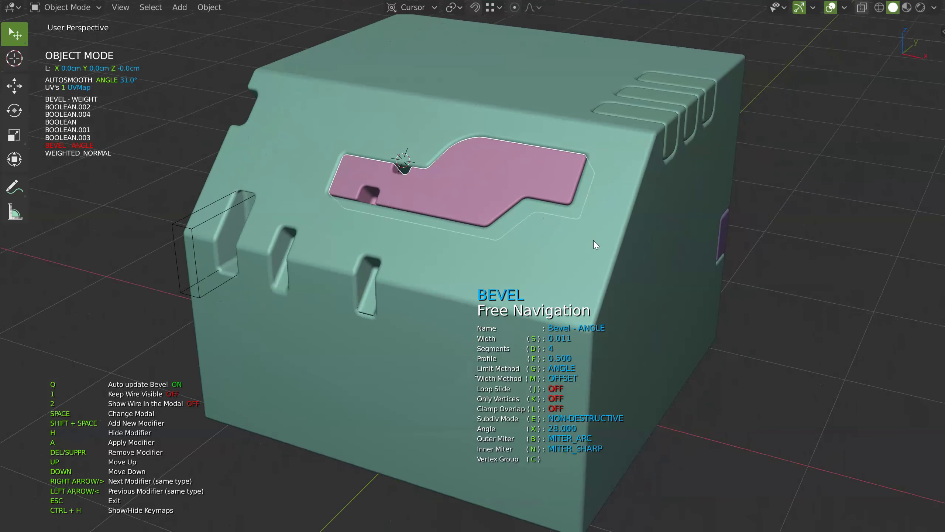
# Cut two rectangular notches into the box's right edge
pyautogui.press('space')
pyautogui.click(499, 204)
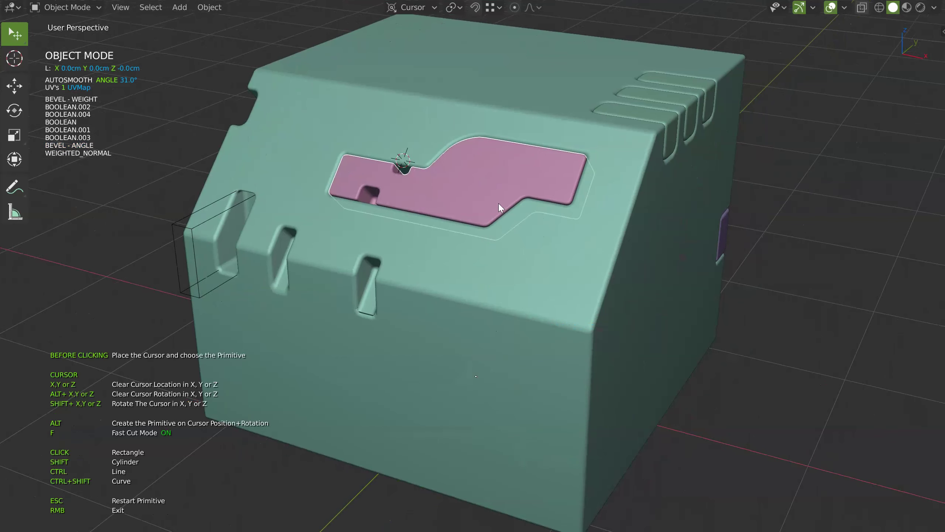
pyautogui.moveTo(582, 256); pyautogui.dragTo(659, 311)
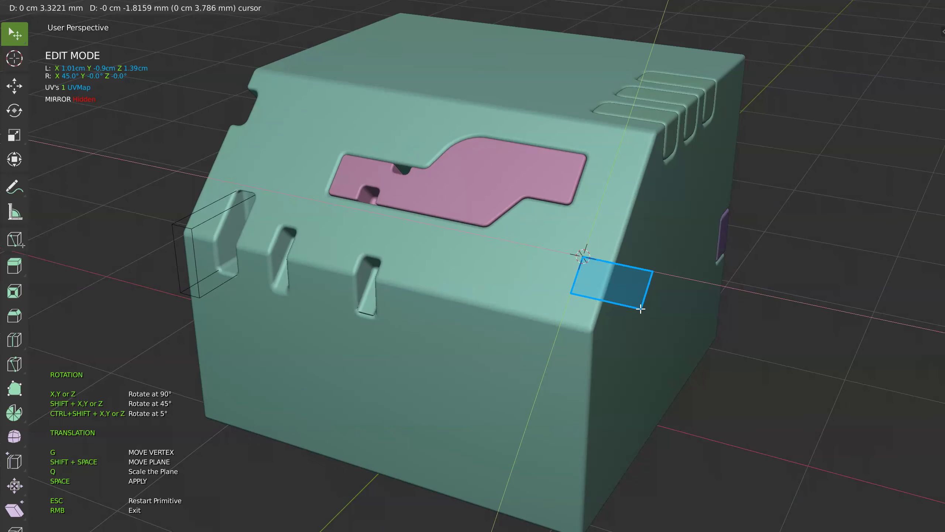
pyautogui.press('space')
pyautogui.click(654, 303)
pyautogui.moveTo(609, 209); pyautogui.dragTo(648, 248)
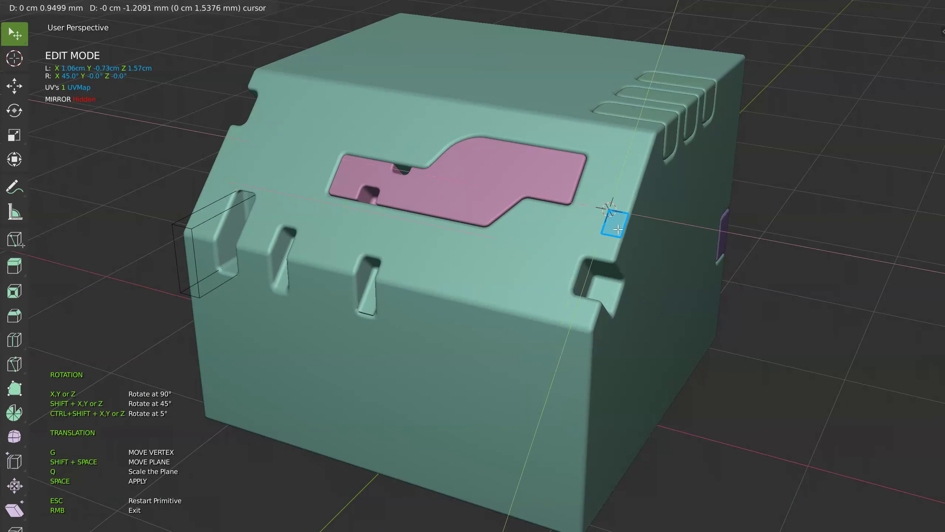
pyautogui.press('space')
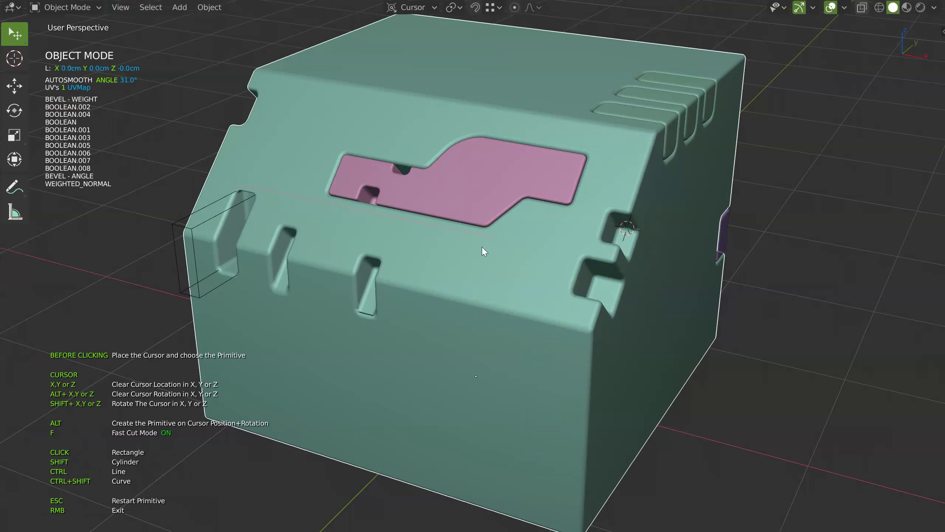
# Add a pink rectangular inset on the front face and a raised green block beside it
pyautogui.moveTo(469, 278); pyautogui.dragTo(550, 348)
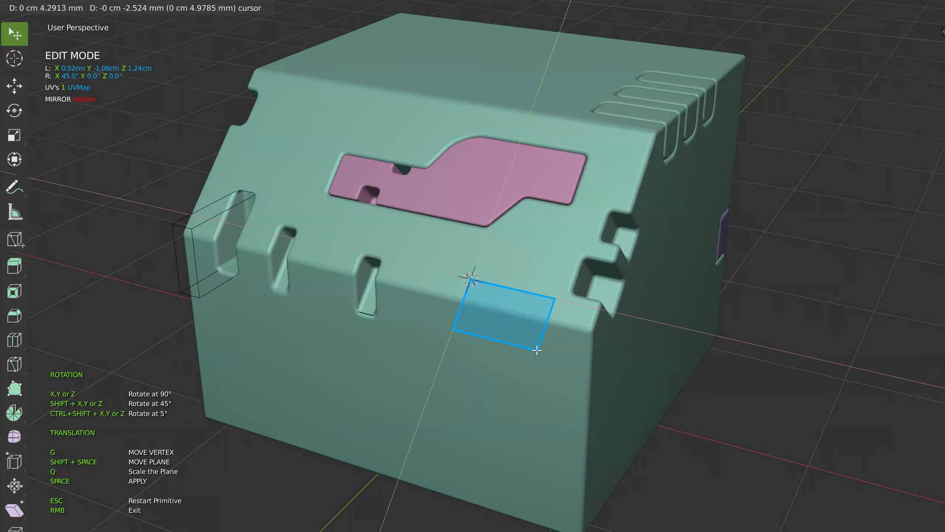
pyautogui.press('space')
pyautogui.moveTo(548, 347)
pyautogui.mouseDown(button='middle')
pyautogui.moveTo(509, 313)
pyautogui.moveTo(462, 300)
pyautogui.mouseUp(button='middle')
pyautogui.moveTo(531, 274); pyautogui.dragTo(565, 358)
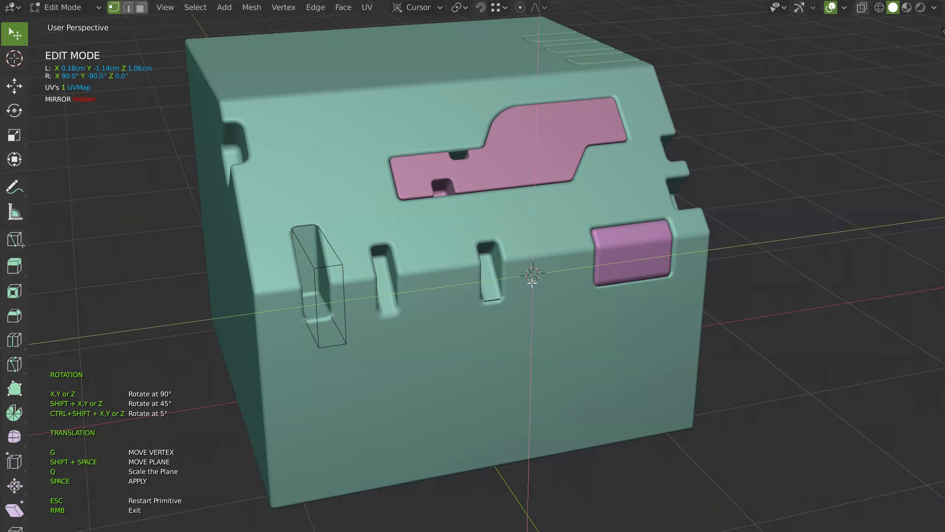
pyautogui.click(611, 325)
pyautogui.moveTo(611, 325)
pyautogui.mouseDown(button='middle')
pyautogui.moveTo(543, 257)
pyautogui.moveTo(607, 211)
pyautogui.mouseUp(button='middle')
# Add a blue cylinder poking through the green block
pyautogui.click(577, 181)
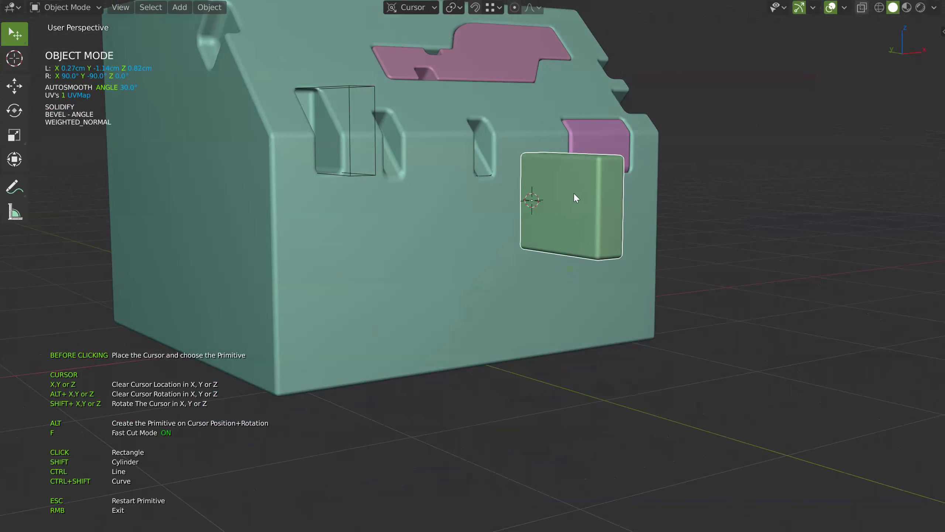
pyautogui.keyDown('shift'); pyautogui.moveTo(562, 203); pyautogui.dragTo(569, 207); pyautogui.keyUp('shift')
pyautogui.click(578, 211)
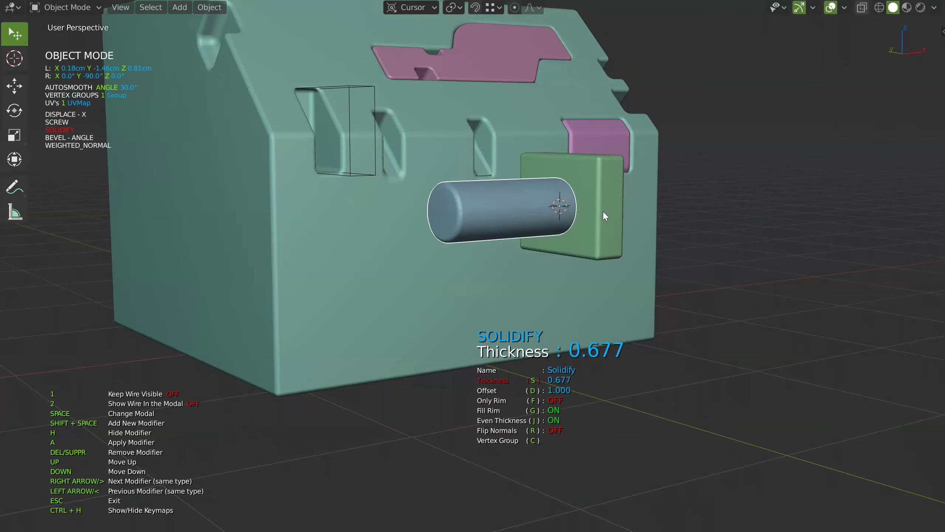
# Cut a small rectangular notch into the main box's lower corner
pyautogui.moveTo(588, 213)
pyautogui.mouseDown(button='middle')
pyautogui.moveTo(492, 217)
pyautogui.moveTo(607, 251)
pyautogui.mouseUp(button='middle')
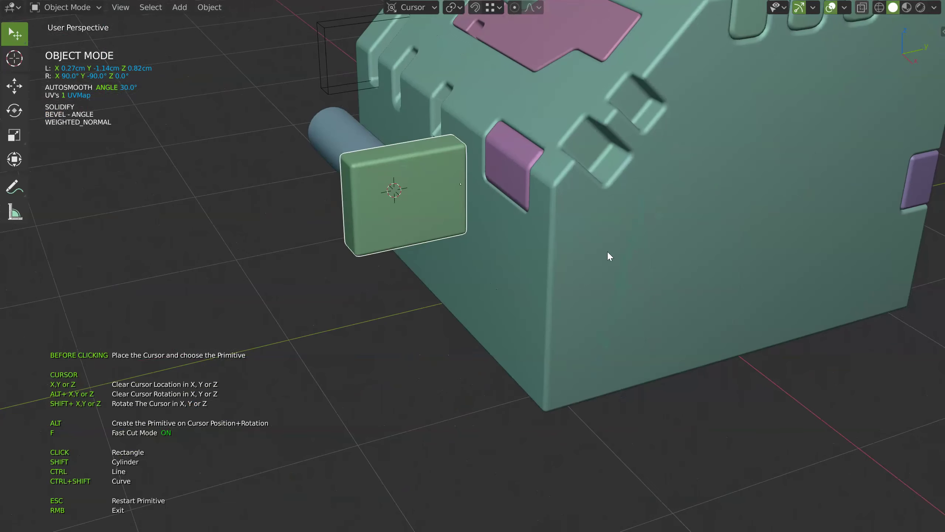
pyautogui.click(543, 240)
pyautogui.moveTo(543, 240); pyautogui.dragTo(581, 300)
pyautogui.click(617, 290)
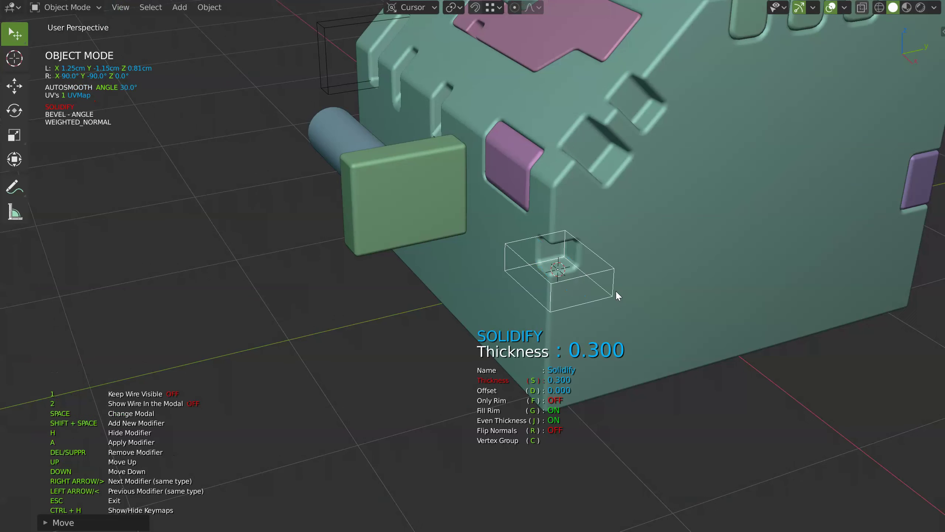
pyautogui.click(620, 292)
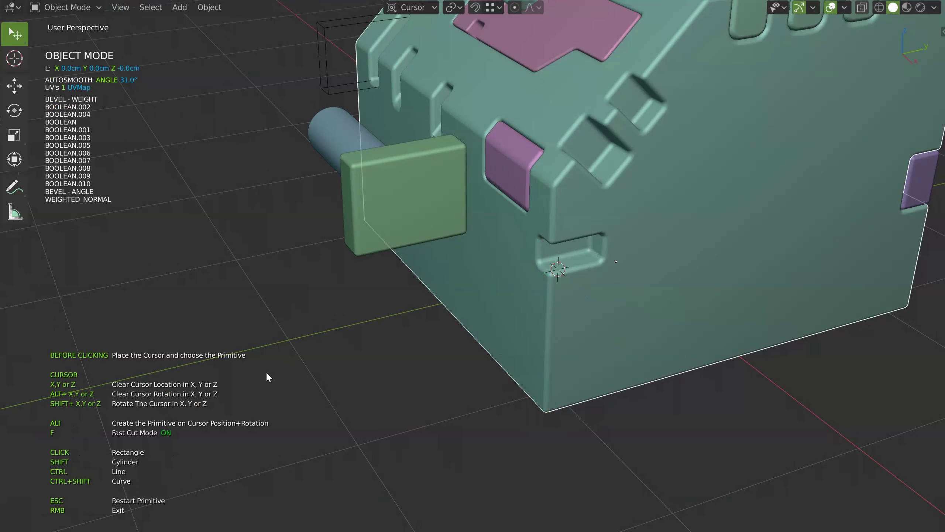
pyautogui.scroll(-3, 456, 207)
pyautogui.moveTo(456, 207)
pyautogui.mouseDown(button='middle')
pyautogui.moveTo(546, 186)
pyautogui.moveTo(481, 211)
pyautogui.moveTo(438, 257)
pyautogui.mouseUp(button='middle')
pyautogui.scroll(-5, 547, 186)
pyautogui.moveTo(499, 89); pyautogui.dragTo(434, 217, button='middle')
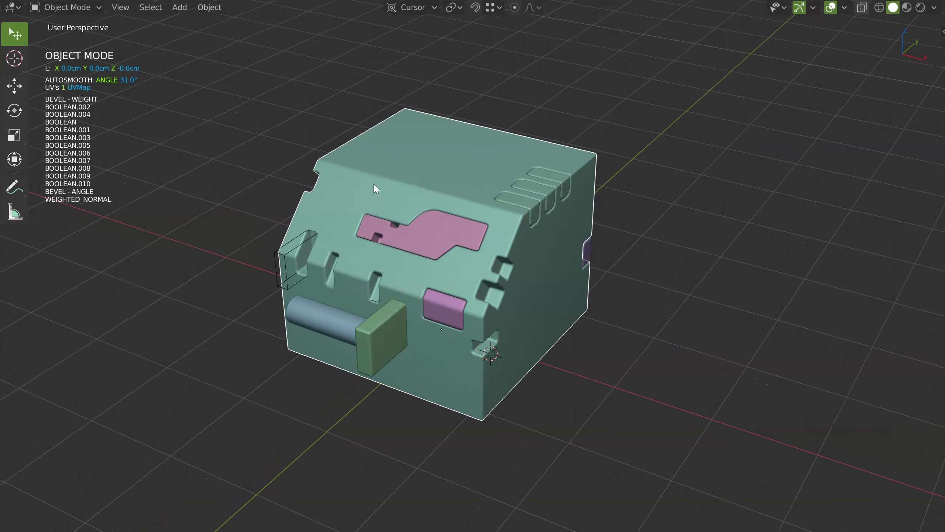
# Draw a tall thin plate on the box's side face and thicken it with Solidify
pyautogui.moveTo(358, 200)
pyautogui.mouseDown(button='middle')
pyautogui.moveTo(551, 206)
pyautogui.moveTo(434, 240)
pyautogui.moveTo(479, 204)
pyautogui.moveTo(482, 279)
pyautogui.mouseUp(button='middle')
pyautogui.press('q')
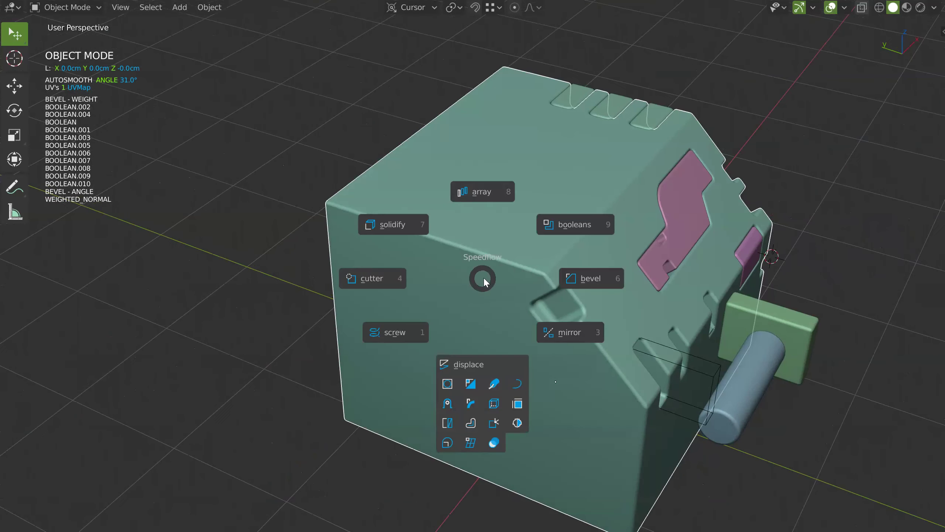
pyautogui.click(367, 278)
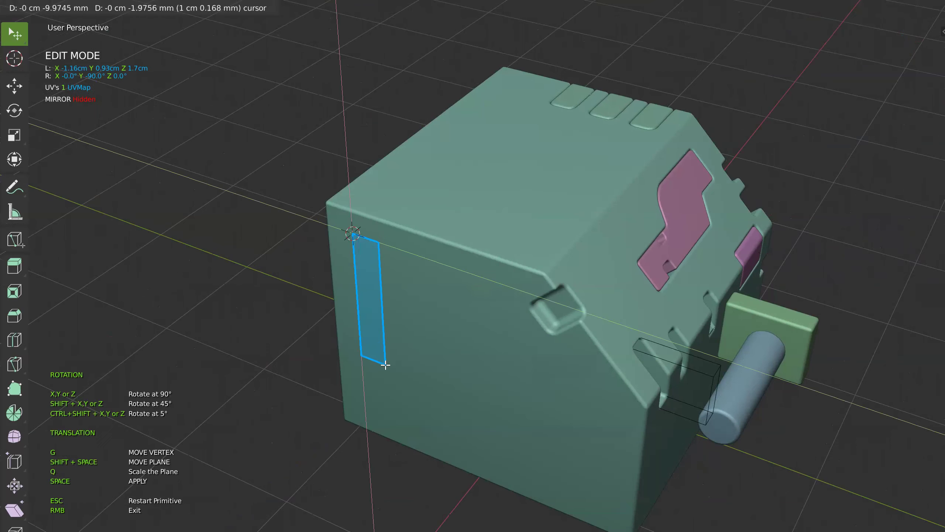
pyautogui.moveTo(355, 268); pyautogui.dragTo(396, 371)
pyautogui.press('KP_Decimal')
pyautogui.press('space')
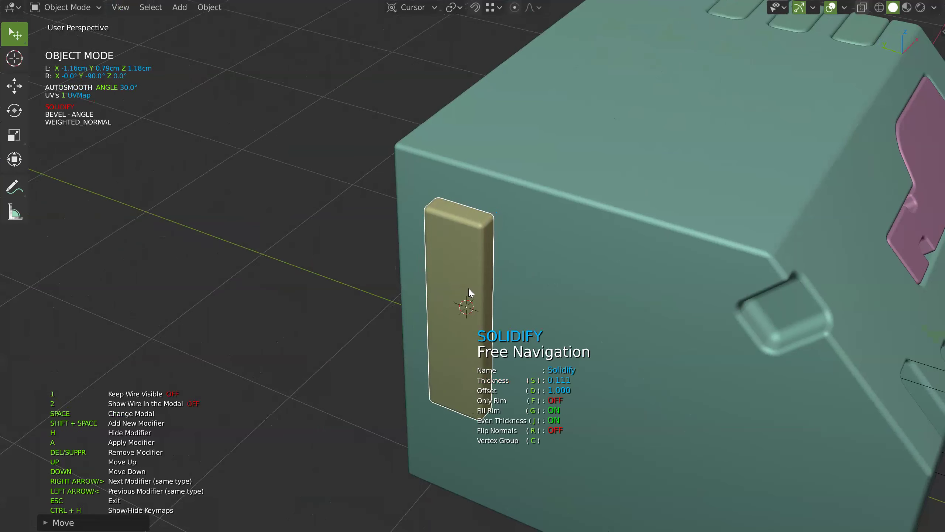
pyautogui.press('space')
pyautogui.click(644, 288)
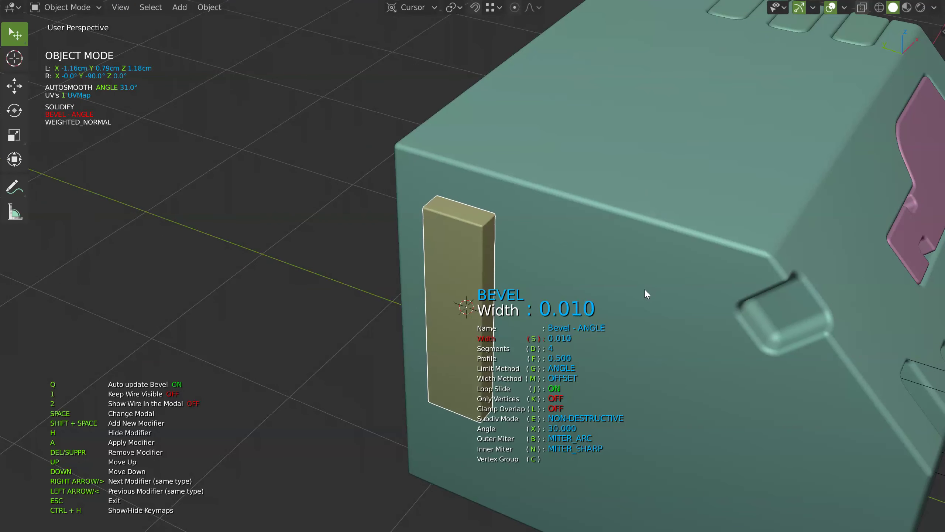
pyautogui.press('space')
pyautogui.click(550, 236)
# Extrude the plate's top edge outward into a hook and add a loop cut across it
pyautogui.press('Tab')
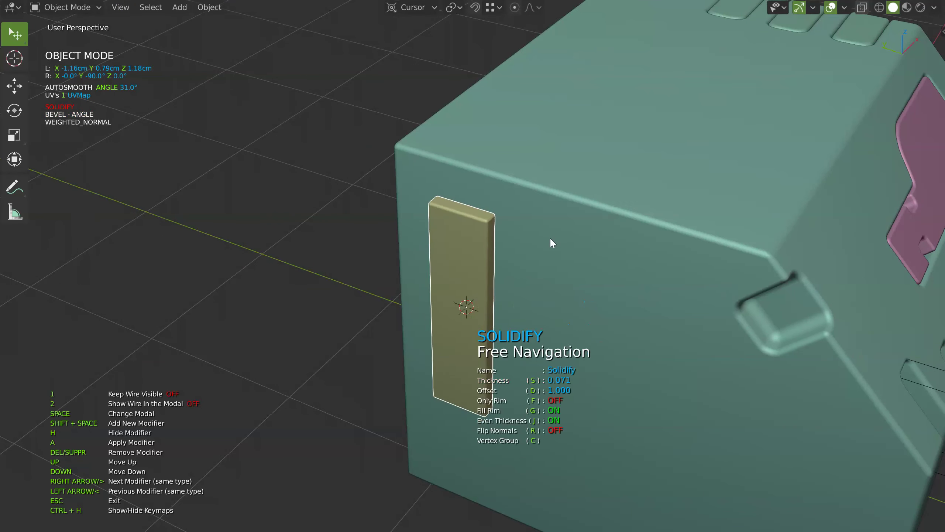
pyautogui.click(437, 194)
pyautogui.keyDown('shift'); pyautogui.click(495, 212); pyautogui.keyUp('shift')
pyautogui.moveTo(552, 159); pyautogui.dragTo(484, 224, button='middle')
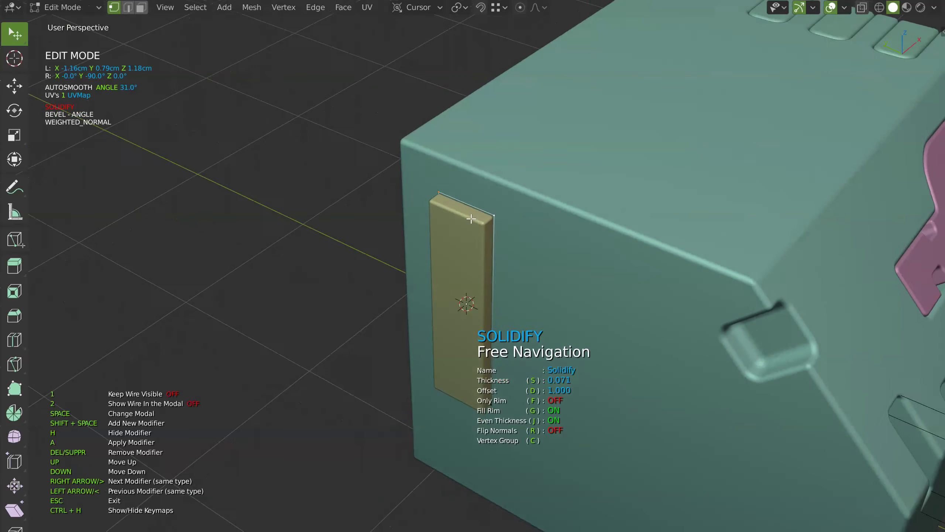
pyautogui.press('e')
pyautogui.click(407, 354)
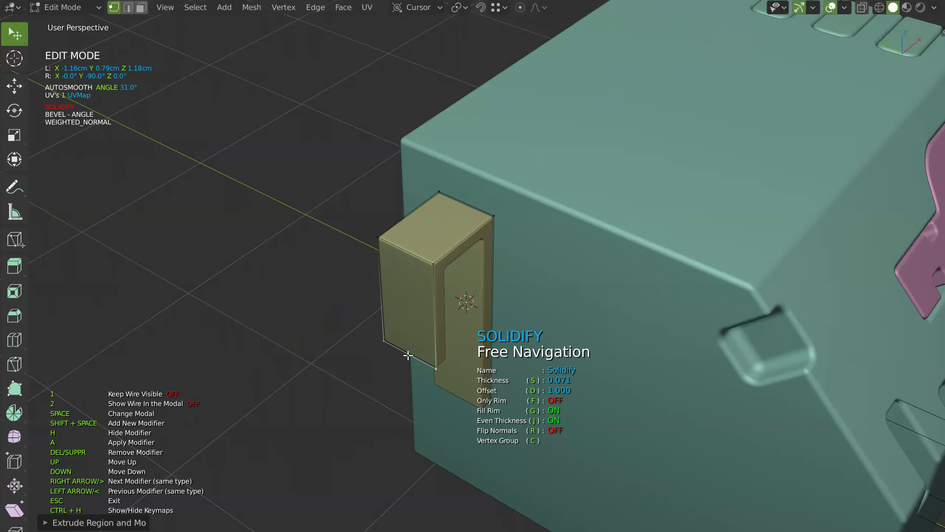
pyautogui.click(404, 245)
pyautogui.hotkey('ctrl', 'r')
pyautogui.click(461, 243)
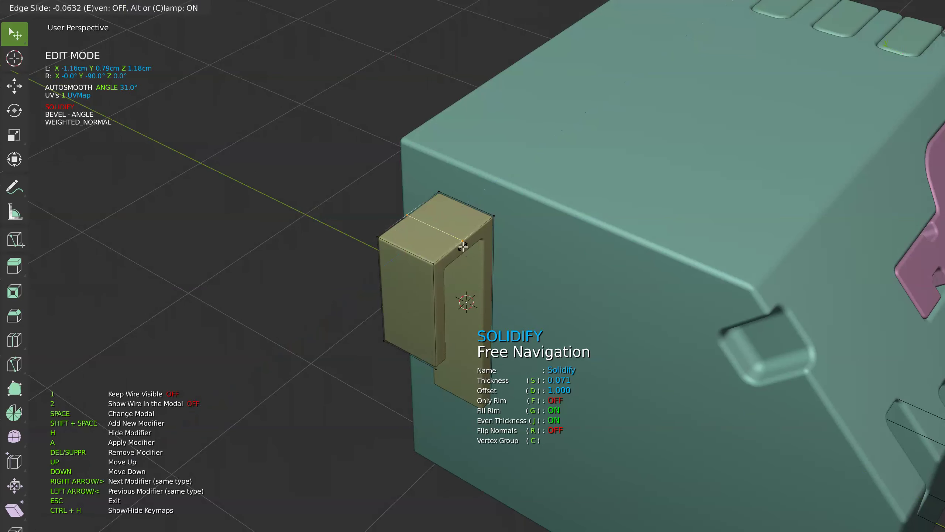
pyautogui.click(462, 242)
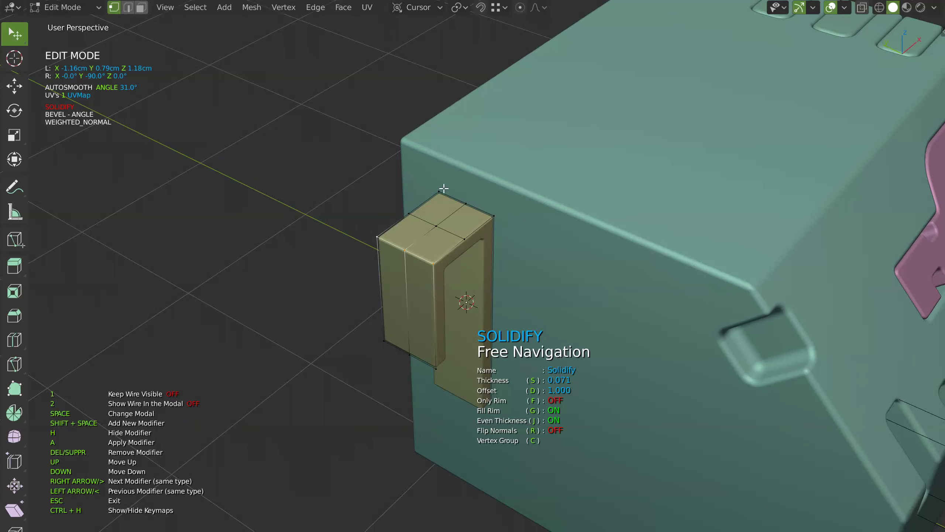
# Round the hook with a bevel, plus a vertex-only vertex-group bevel on the tab corner
pyautogui.hotkey('shift', 'space')
pyautogui.click(602, 263)
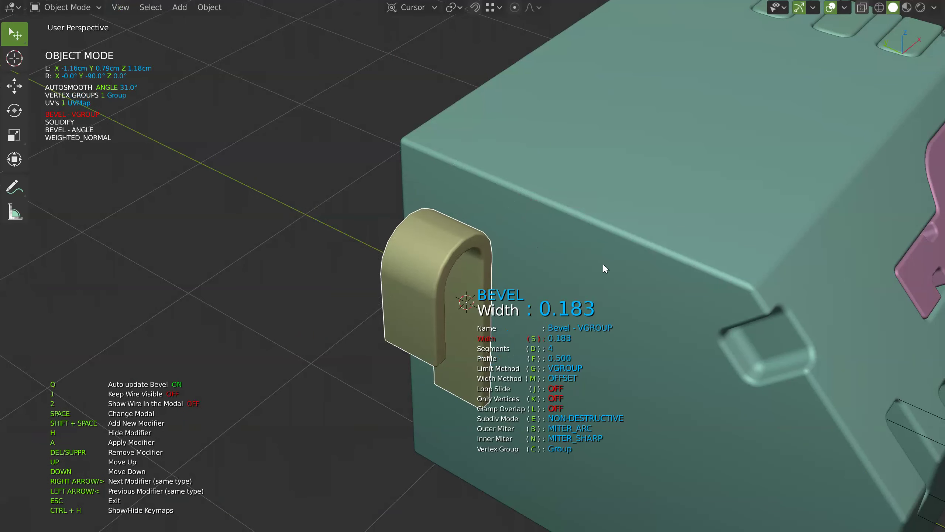
pyautogui.scroll(3, 596, 261)
pyautogui.moveTo(628, 259)
pyautogui.mouseDown(button='middle')
pyautogui.moveTo(560, 271)
pyautogui.moveTo(482, 212)
pyautogui.moveTo(508, 211)
pyautogui.mouseUp(button='middle')
pyautogui.press('Tab')
pyautogui.hotkey('shift', 'space')
pyautogui.click(531, 267)
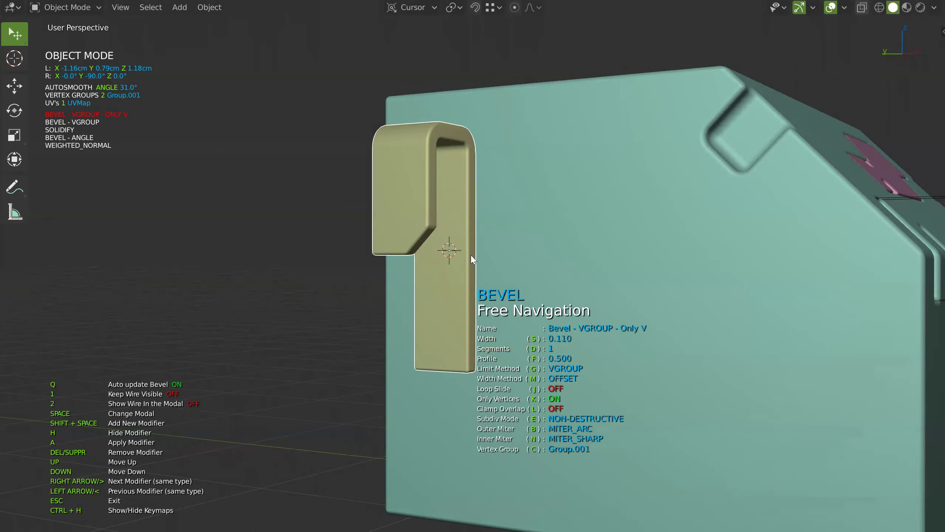
# Place a cylinder cutter hole on the bracket tab
pyautogui.moveTo(497, 273); pyautogui.dragTo(432, 253, button='middle')
pyautogui.hotkey('shift', 'space')
pyautogui.click(320, 248)
pyautogui.click(400, 216)
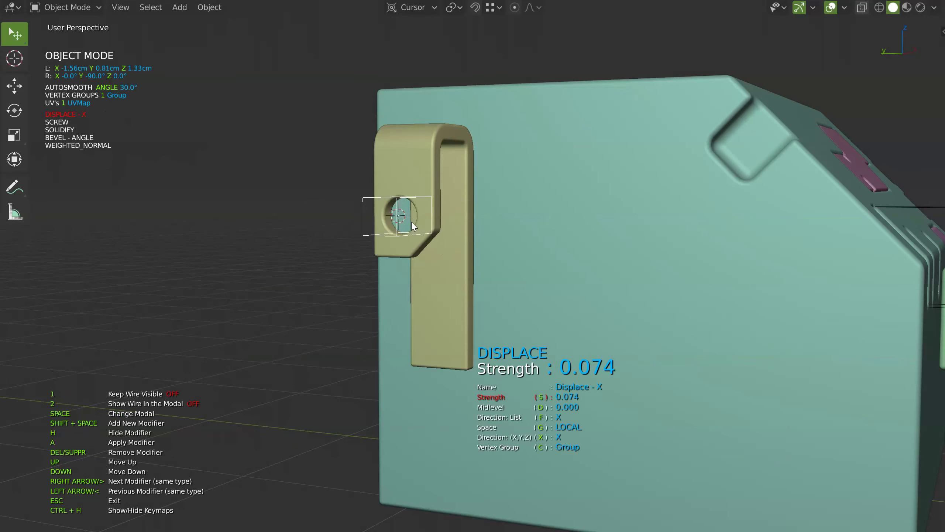
pyautogui.moveTo(412, 222)
pyautogui.mouseDown(button='middle')
pyautogui.moveTo(528, 273)
pyautogui.moveTo(448, 245)
pyautogui.moveTo(451, 287)
pyautogui.mouseUp(button='middle')
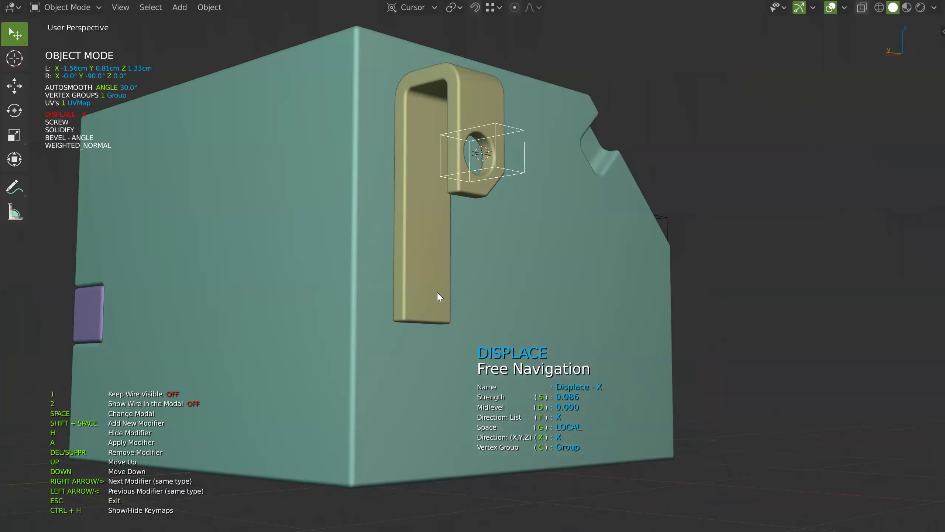
pyautogui.press('Escape')
# Add a cylinder on the lower bracket and nudge it slightly along Y
pyautogui.hotkey('shift', 'space')
pyautogui.click(354, 290)
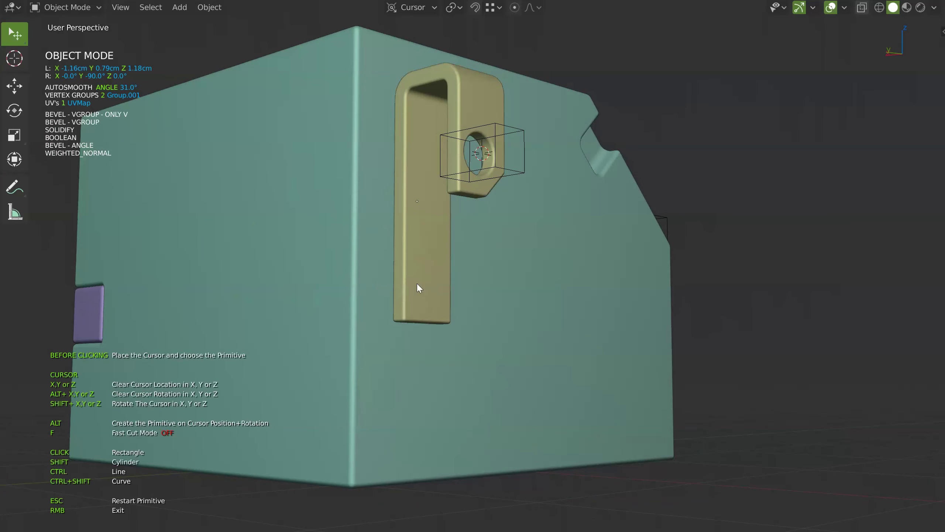
pyautogui.keyDown('shift'); pyautogui.click(431, 287); pyautogui.keyUp('shift')
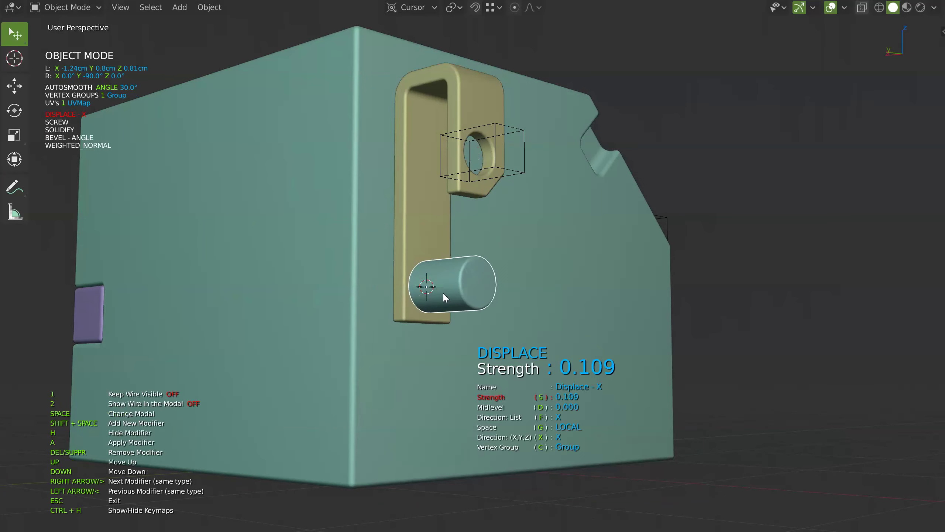
pyautogui.click(437, 295)
pyautogui.moveTo(430, 298); pyautogui.dragTo(468, 285, button='middle')
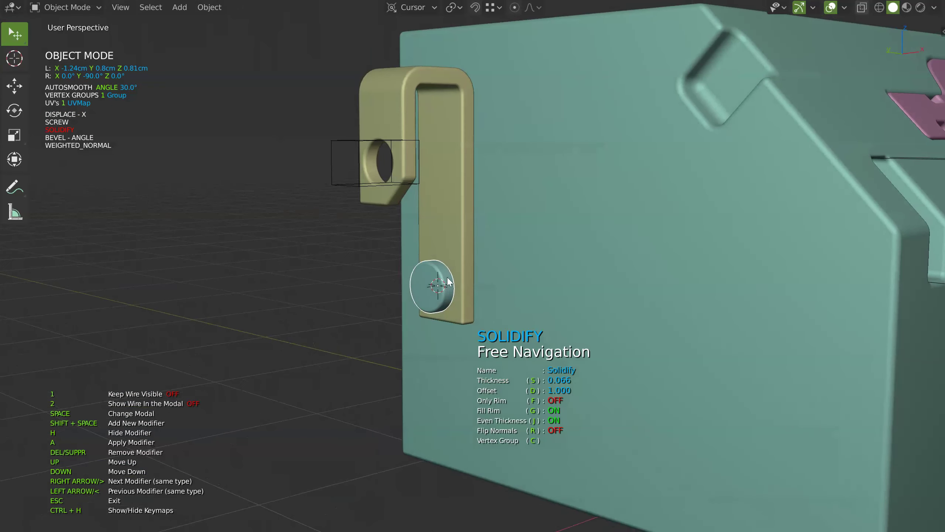
pyautogui.press('Escape')
pyautogui.press('g')
pyautogui.press('y')
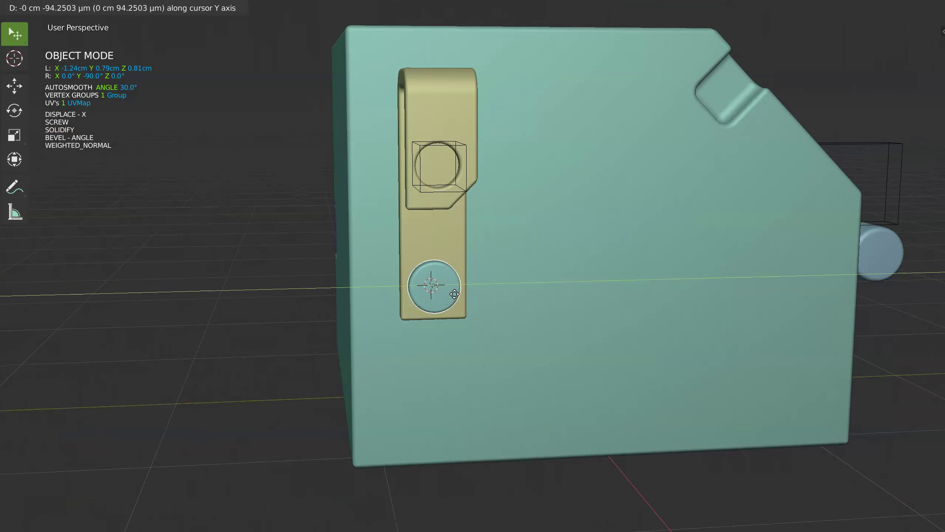
pyautogui.click(458, 294)
# Orbit around to the bracket side and select the main box
pyautogui.moveTo(458, 298); pyautogui.dragTo(451, 290, button='middle')
pyautogui.moveTo(473, 188)
pyautogui.mouseDown(button='middle')
pyautogui.moveTo(469, 234)
pyautogui.moveTo(322, 190)
pyautogui.mouseUp(button='middle')
pyautogui.moveTo(610, 160)
pyautogui.mouseDown(button='middle')
pyautogui.moveTo(481, 226)
pyautogui.moveTo(410, 152)
pyautogui.moveTo(458, 194)
pyautogui.moveTo(545, 236)
pyautogui.moveTo(431, 213)
pyautogui.moveTo(519, 207)
pyautogui.moveTo(444, 223)
pyautogui.mouseUp(button='middle')
pyautogui.moveTo(456, 219); pyautogui.dragTo(471, 215, button='middle')
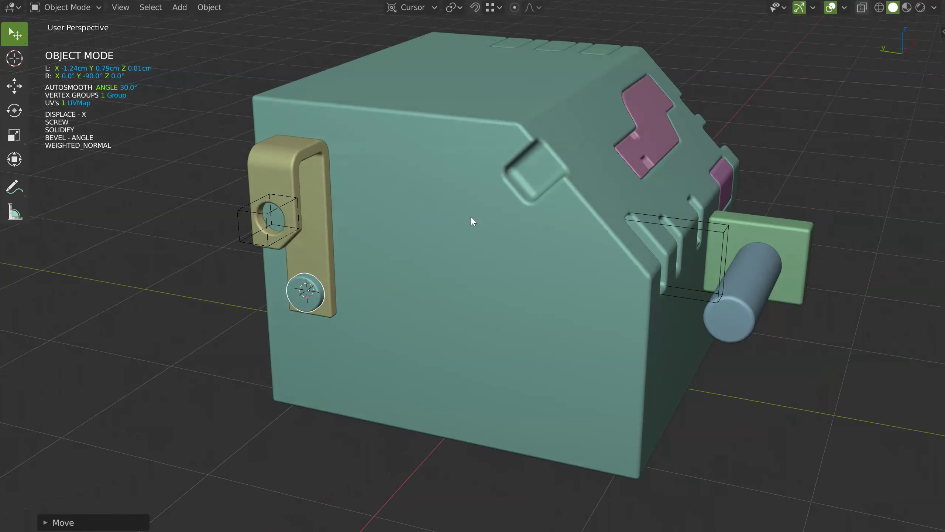
pyautogui.click(479, 233)
# Draw a rectangular panel on the box side, about 0.089 thick
pyautogui.press('q')
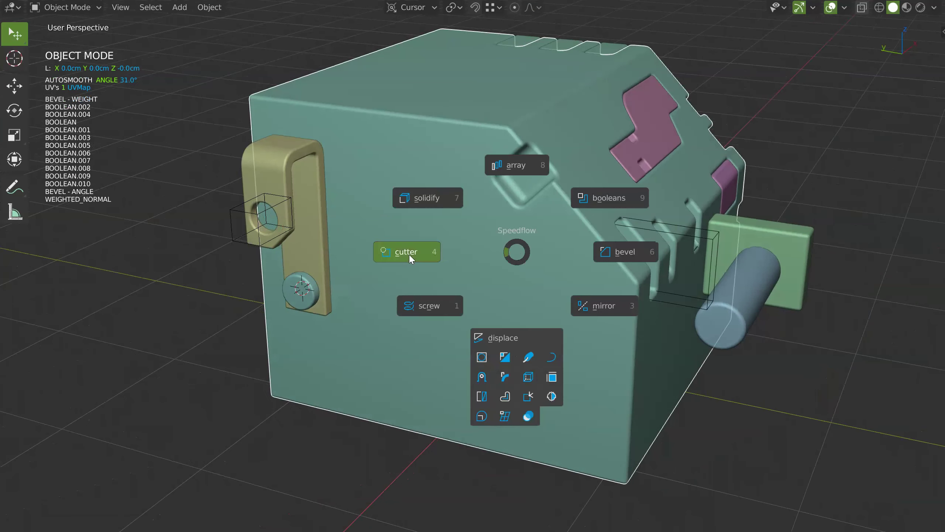
pyautogui.click(407, 252)
pyautogui.moveTo(387, 331); pyautogui.dragTo(448, 240)
pyautogui.moveTo(466, 254); pyautogui.dragTo(443, 256, button='middle')
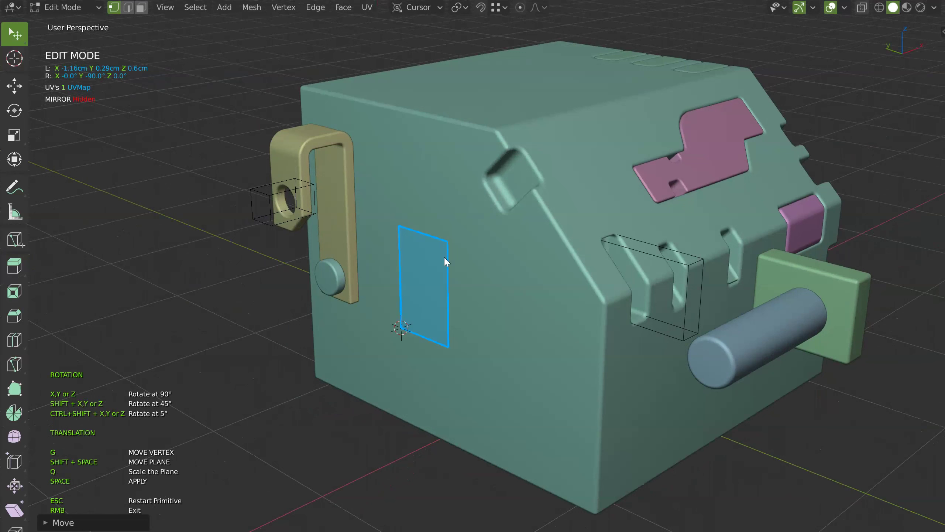
pyautogui.press('space')
# Extrude the panel's top edge forward, up, and over into a horizontal flange
pyautogui.press('Tab')
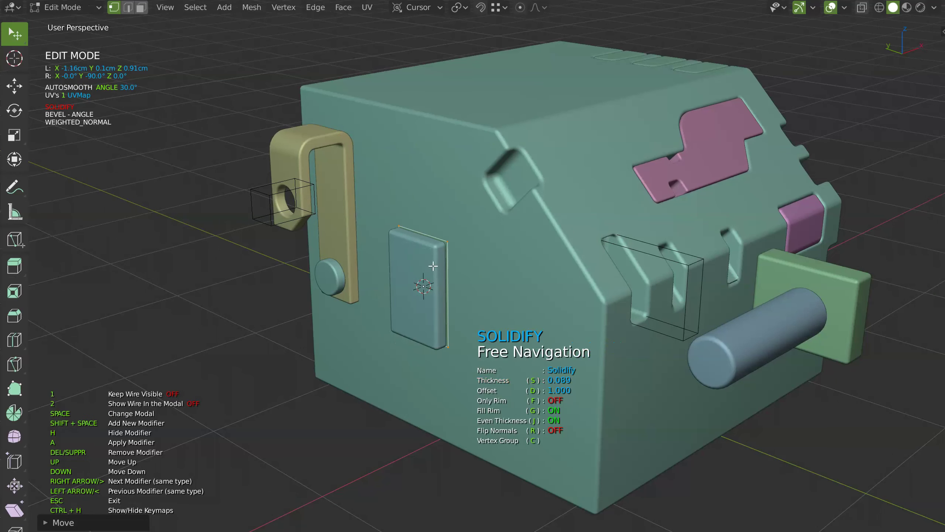
pyautogui.press('e')
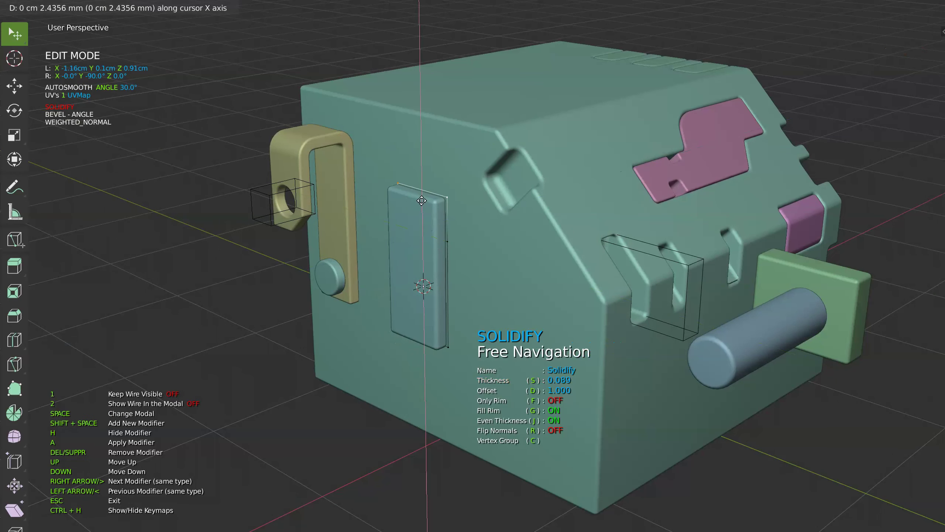
pyautogui.click(420, 199)
pyautogui.press('e')
pyautogui.click(395, 219)
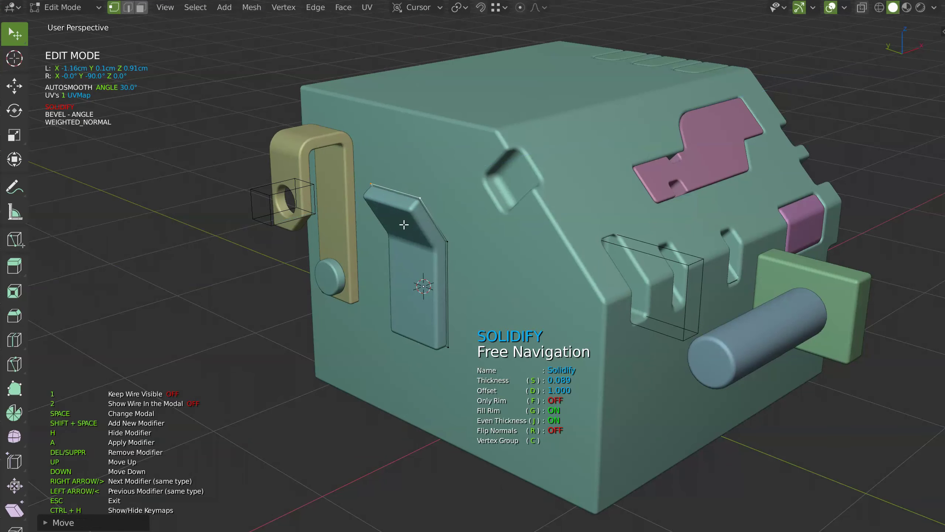
pyautogui.press('e')
pyautogui.click(396, 137)
pyautogui.press('e')
pyautogui.moveTo(467, 127)
pyautogui.mouseDown(button='middle')
pyautogui.moveTo(472, 172)
pyautogui.moveTo(460, 199)
pyautogui.mouseUp(button='middle')
pyautogui.click(469, 156)
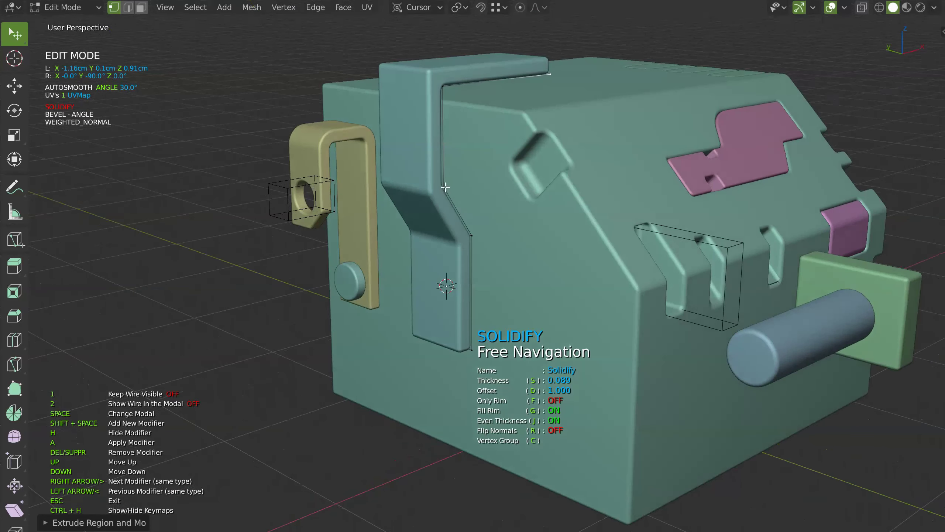
# Bevel the edges along the bracket's bends and adjust the bevel profile
pyautogui.keyDown('alt'); pyautogui.click(442, 188); pyautogui.keyUp('alt')
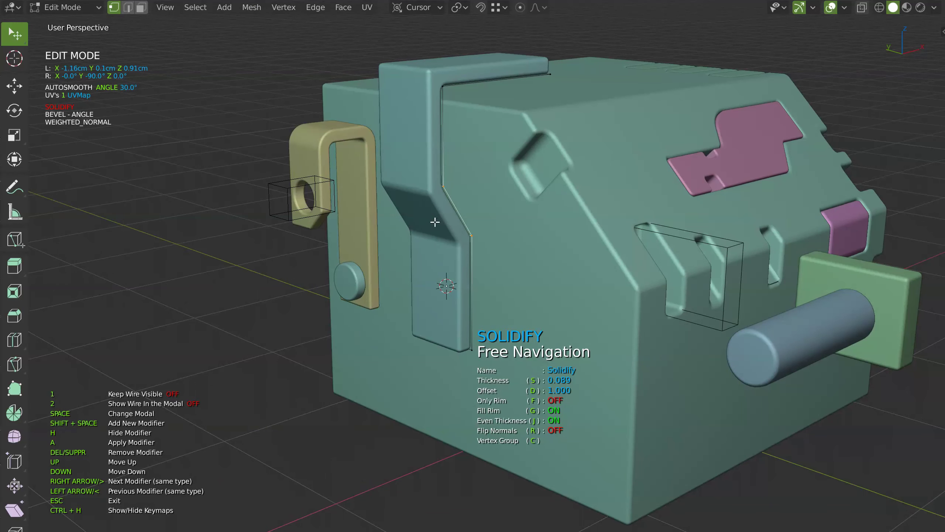
pyautogui.press('q')
pyautogui.click(541, 222)
pyautogui.scroll(1, 547, 230)
pyautogui.scroll(2, 544, 228)
pyautogui.press('f')
pyautogui.scroll(1, 575, 227)
pyautogui.moveTo(501, 112); pyautogui.dragTo(505, 177, button='middle')
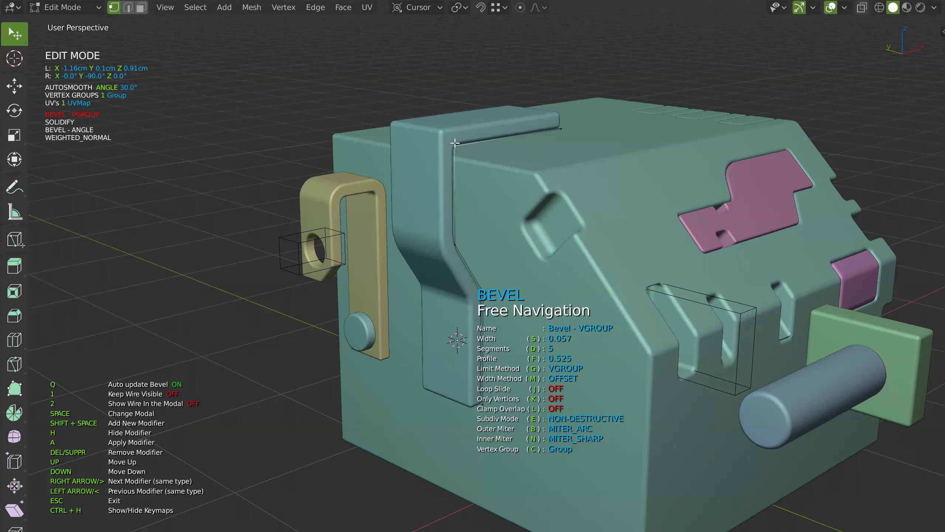
pyautogui.moveTo(412, 141); pyautogui.dragTo(517, 152, button='middle')
# Add a second bevel to the bracket, tuning its width, segments and profile
pyautogui.hotkey('shift', 'space')
pyautogui.click(595, 161)
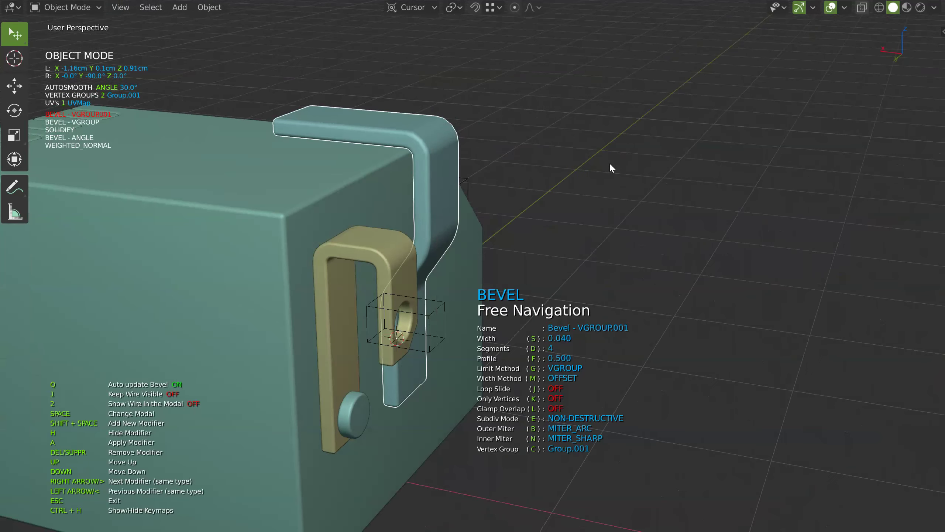
pyautogui.press('s')
pyautogui.press('d')
pyautogui.press('f')
pyautogui.scroll(2, 741, 184)
pyautogui.moveTo(760, 186)
pyautogui.mouseDown(button='middle')
pyautogui.moveTo(528, 164)
pyautogui.moveTo(458, 189)
pyautogui.moveTo(464, 156)
pyautogui.mouseUp(button='middle')
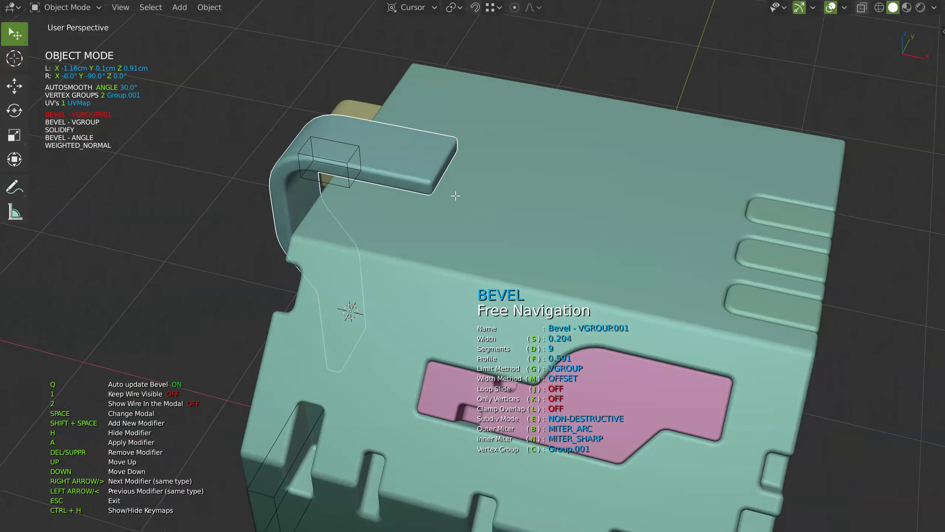
# Add a vertex bevel to the bracket and change its segment count
pyautogui.press('Tab')
pyautogui.hotkey('shift', 'space')
pyautogui.click(563, 193)
pyautogui.press('d')
pyautogui.moveTo(649, 200); pyautogui.dragTo(517, 196, button='middle')
# Cut a round hole in the bracket flange, setting its displace, thickness and offset
pyautogui.hotkey('shift', 'space')
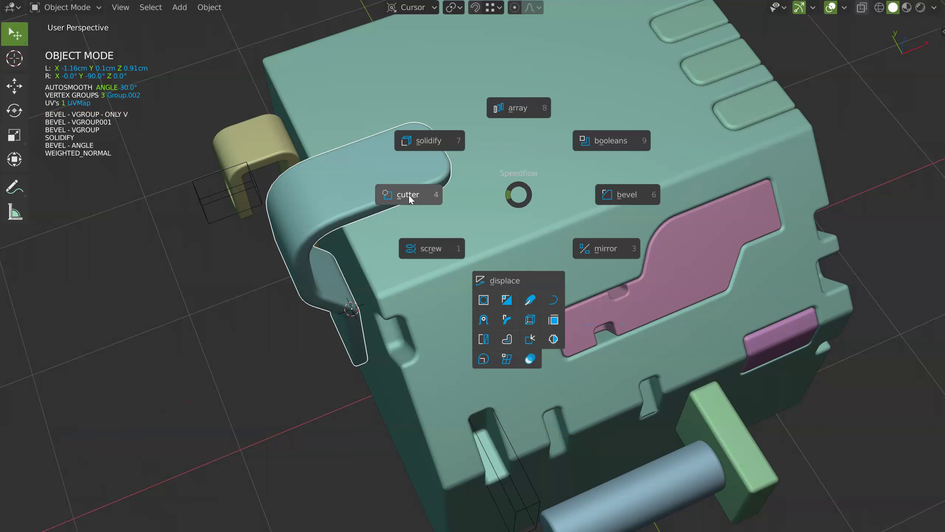
pyautogui.click(412, 196)
pyautogui.press('space')
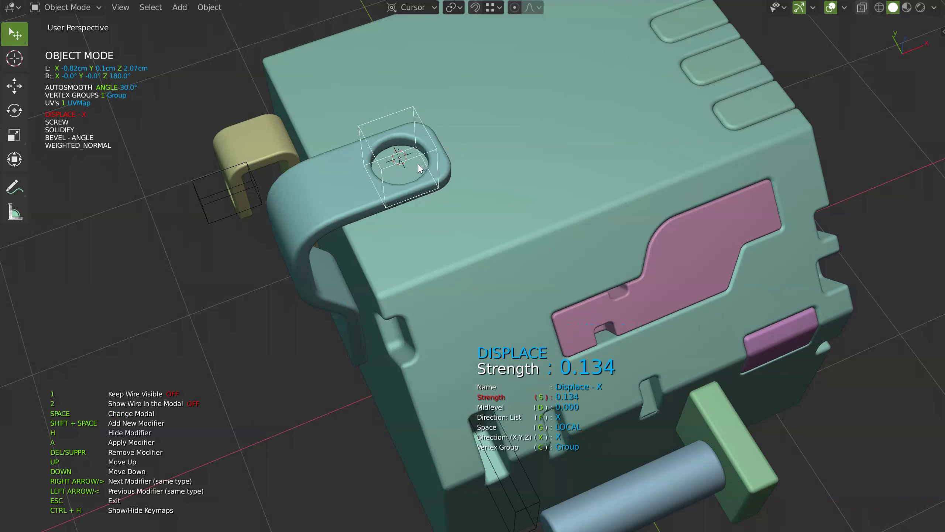
pyautogui.click(427, 133)
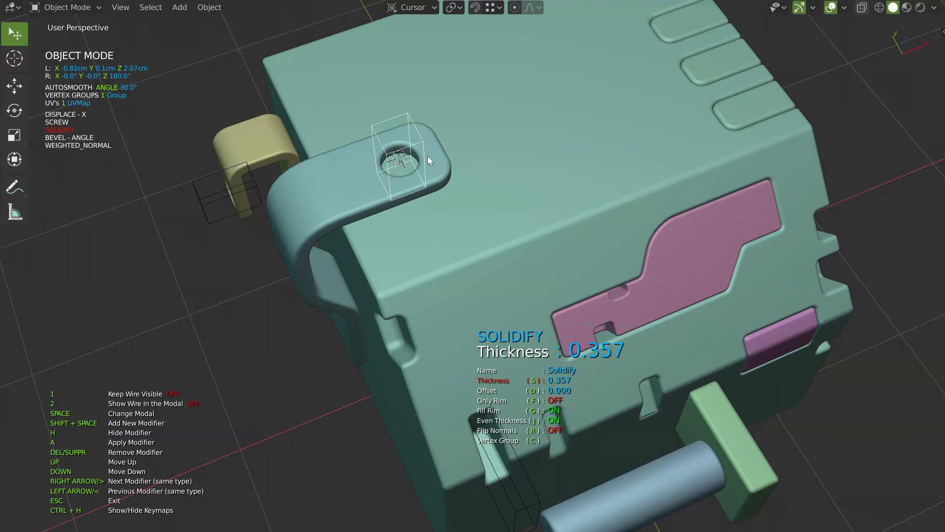
pyautogui.click(417, 162)
pyautogui.moveTo(455, 173); pyautogui.dragTo(453, 183, button='middle')
pyautogui.press('s')
pyautogui.press('d')
pyautogui.click(449, 186)
# Array the hole into a second one along X and reduce the cutter's displace strength
pyautogui.hotkey('shift', 'space')
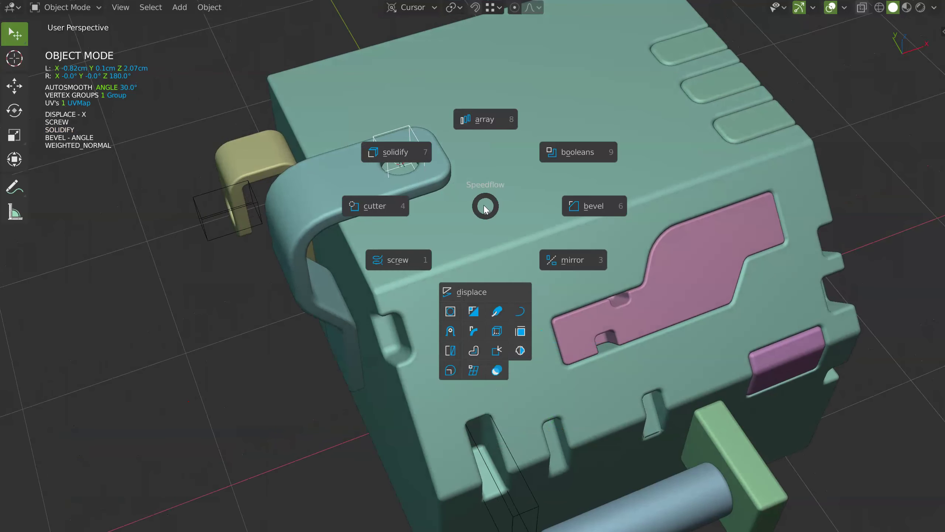
pyautogui.click(484, 123)
pyautogui.press('Escape')
pyautogui.moveTo(469, 141); pyautogui.dragTo(423, 130, button='middle')
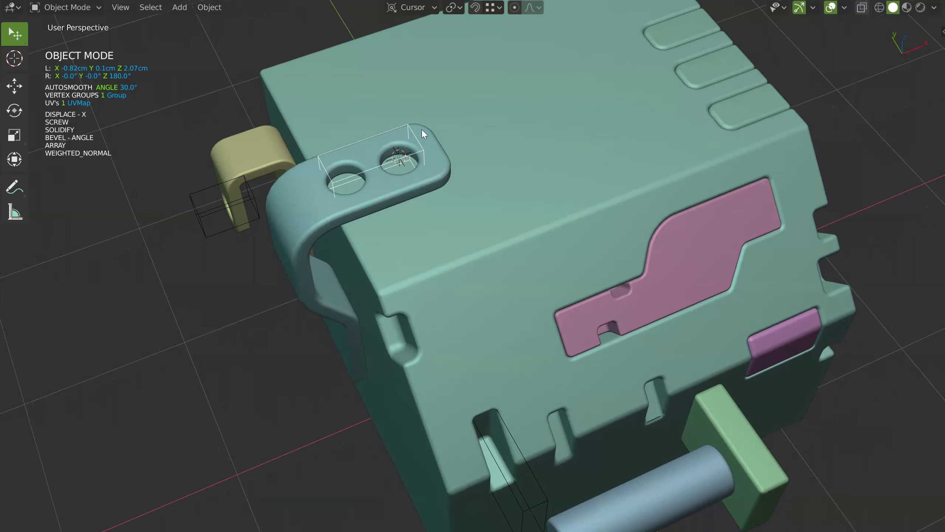
pyautogui.click(402, 186)
pyautogui.press('space')
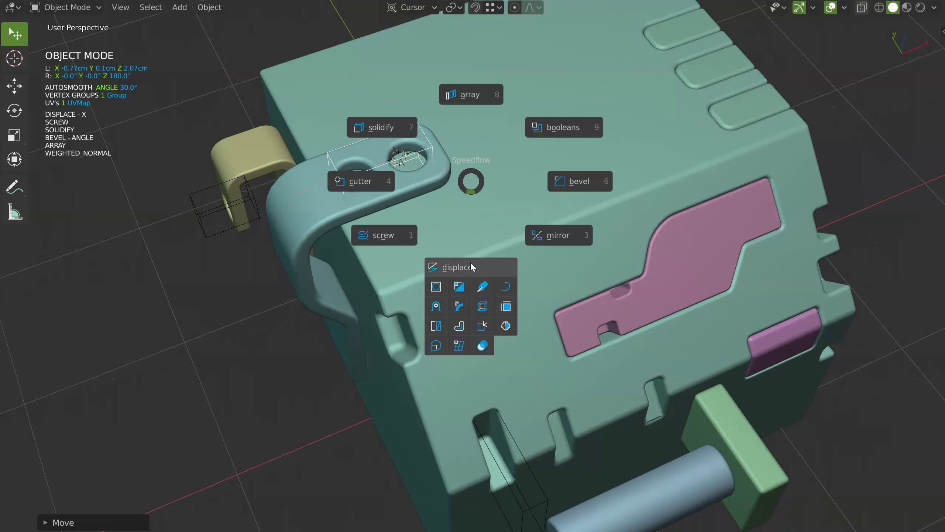
pyautogui.click(473, 268)
pyautogui.press('s')
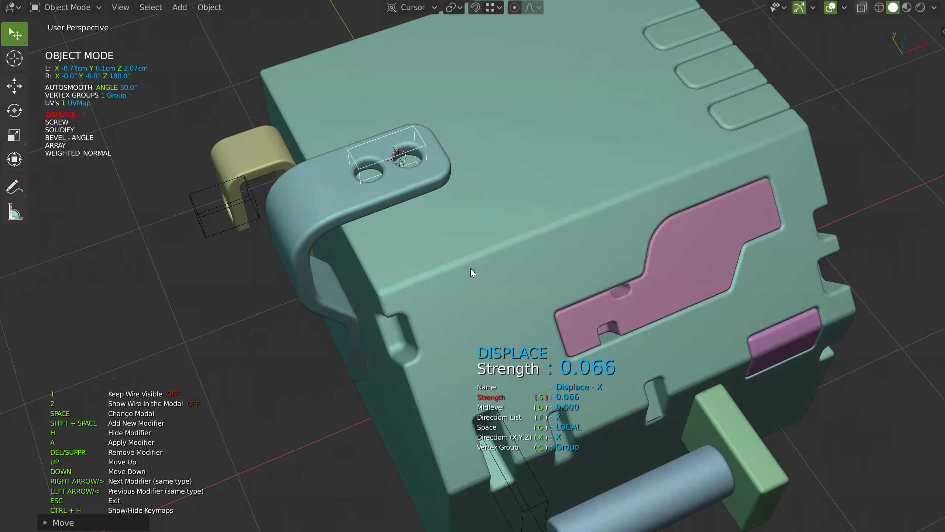
pyautogui.click(471, 268)
# Add a bevel to the bracket to soften its edges
pyautogui.click(449, 179)
pyautogui.press('space')
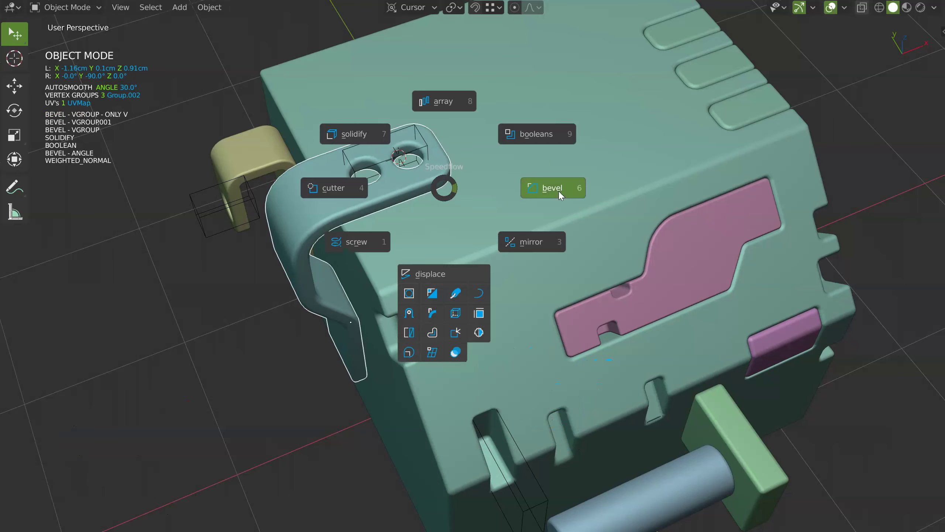
pyautogui.click(555, 184)
pyautogui.moveTo(556, 194)
pyautogui.mouseDown(button='middle')
pyautogui.moveTo(562, 171)
pyautogui.moveTo(536, 192)
pyautogui.moveTo(440, 194)
pyautogui.moveTo(524, 217)
pyautogui.mouseUp(button='middle')
# Cut a rectangular slot into the flange, thickening the cutter to 0.151
pyautogui.hotkey('shift', 'space')
pyautogui.click(389, 216)
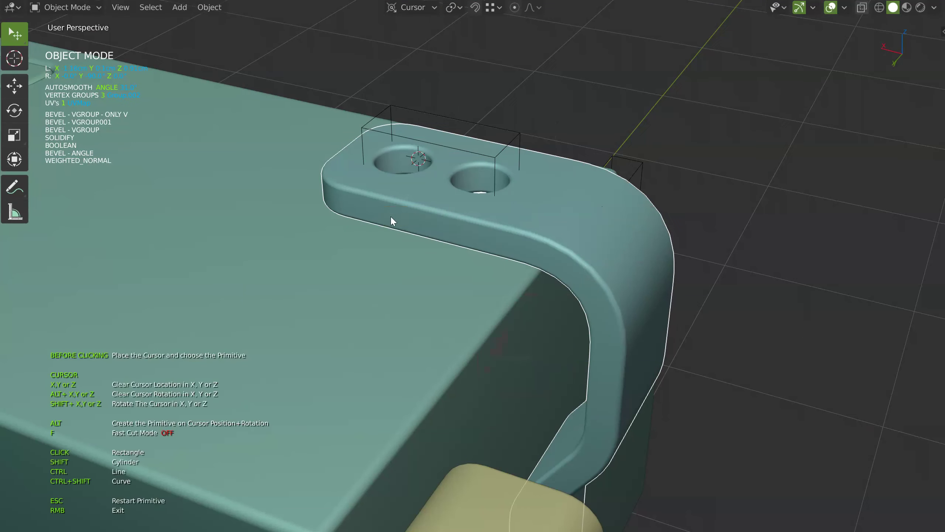
pyautogui.click(475, 196)
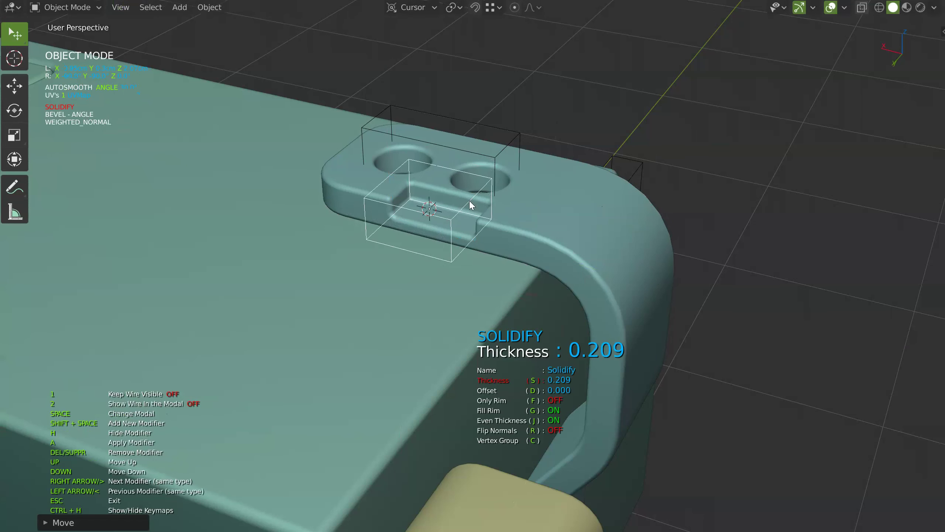
pyautogui.click(467, 203)
pyautogui.moveTo(471, 221)
pyautogui.mouseDown(button='middle')
pyautogui.moveTo(501, 202)
pyautogui.moveTo(526, 203)
pyautogui.mouseUp(button='middle')
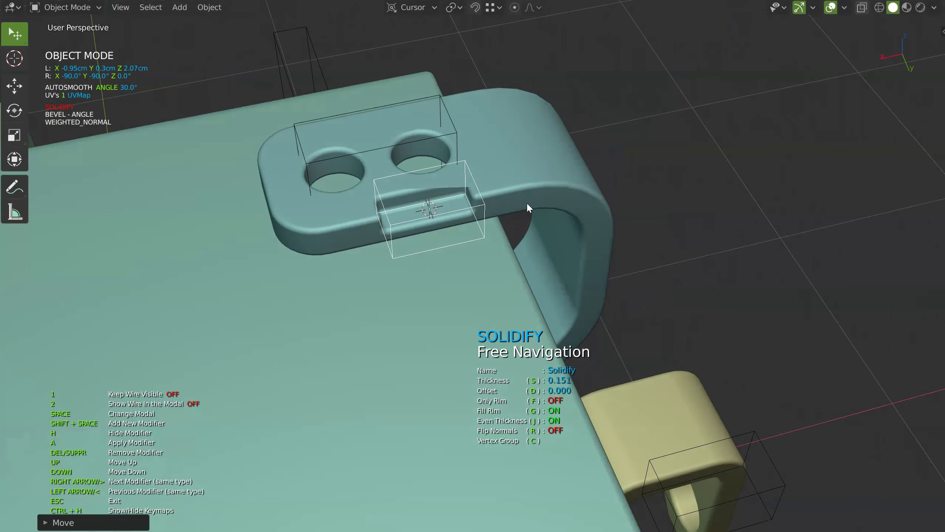
# Add an angle-limited bevel to the bracket
pyautogui.press('Escape')
pyautogui.hotkey('shift', 'space')
pyautogui.click(642, 208)
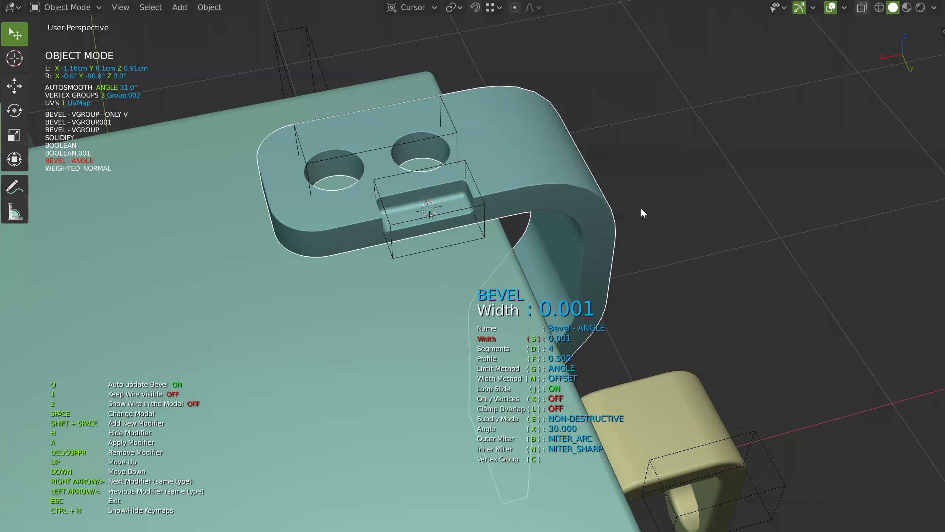
pyautogui.press('Escape')
# Select the main box and start a Speedflow cutter over its top face
pyautogui.moveTo(557, 184)
pyautogui.mouseDown(button='middle')
pyautogui.moveTo(499, 163)
pyautogui.moveTo(490, 194)
pyautogui.moveTo(415, 158)
pyautogui.moveTo(457, 162)
pyautogui.moveTo(467, 181)
pyautogui.moveTo(213, 229)
pyautogui.mouseUp(button='middle')
pyautogui.moveTo(476, 205); pyautogui.dragTo(422, 85, button='middle')
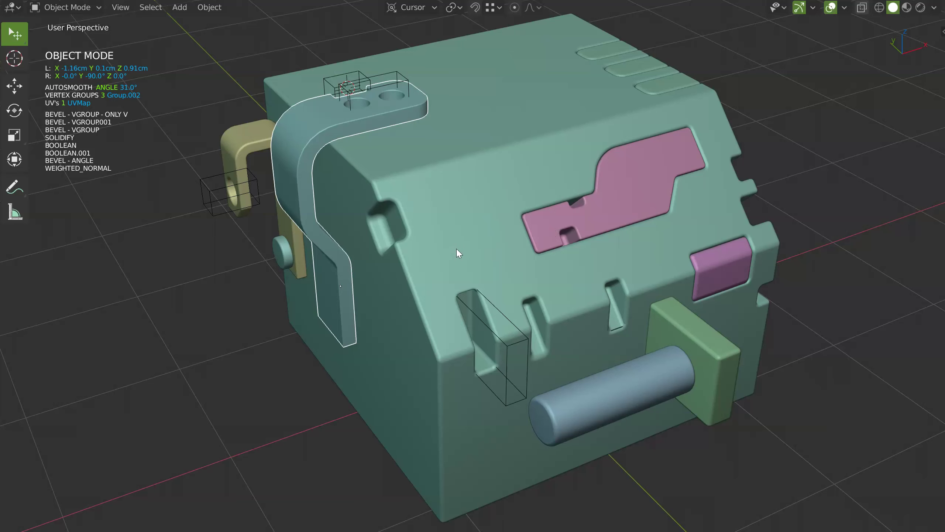
pyautogui.moveTo(501, 210)
pyautogui.mouseDown(button='middle')
pyautogui.moveTo(530, 201)
pyautogui.moveTo(443, 202)
pyautogui.moveTo(548, 186)
pyautogui.moveTo(553, 222)
pyautogui.moveTo(499, 237)
pyautogui.moveTo(525, 224)
pyautogui.mouseUp(button='middle')
pyautogui.click(442, 201)
pyautogui.hotkey('shift', 'alt', 's')
# Draw a new pink block on the box top with the cutter
pyautogui.click(423, 229)
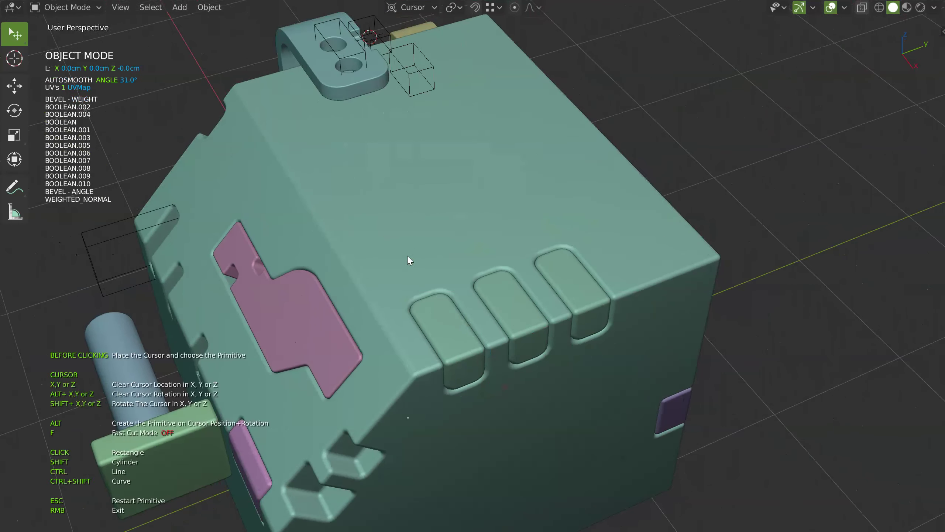
pyautogui.click(408, 255)
pyautogui.click(494, 193)
pyautogui.moveTo(520, 194); pyautogui.dragTo(471, 202, button='middle')
# Bevel the pink block, tightening the bevel width to 0.006
pyautogui.hotkey('shift', 'space')
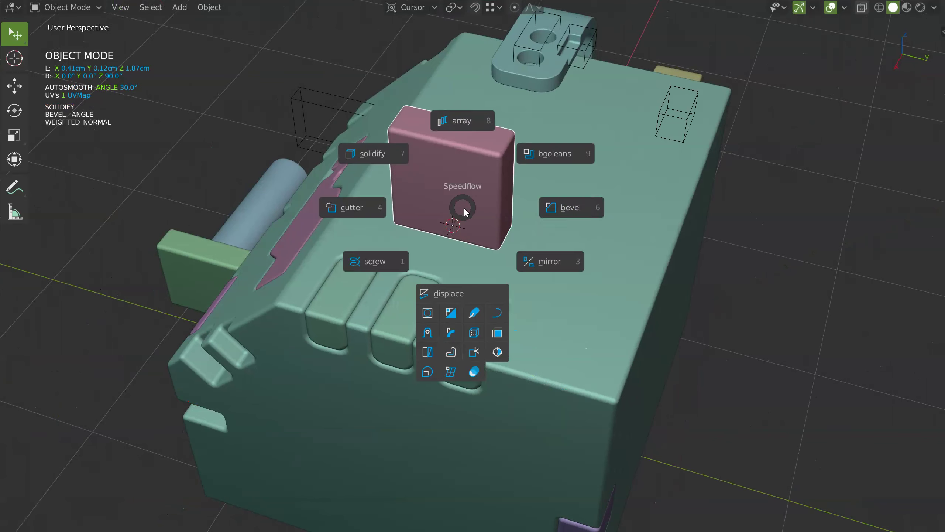
pyautogui.click(576, 206)
pyautogui.press('s')
pyautogui.click(569, 211)
pyautogui.press('s')
pyautogui.click(557, 216)
pyautogui.moveTo(557, 213); pyautogui.dragTo(521, 207, button='middle')
# Add a purple cylinder on the pink block's face
pyautogui.hotkey('shift', 'space')
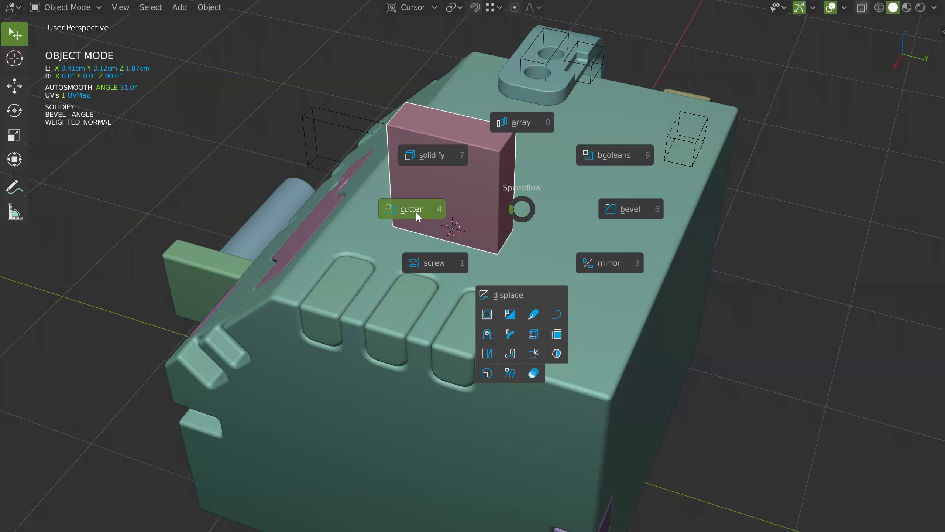
pyautogui.click(416, 212)
pyautogui.keyDown('shift'); pyautogui.click(441, 192); pyautogui.keyUp('shift')
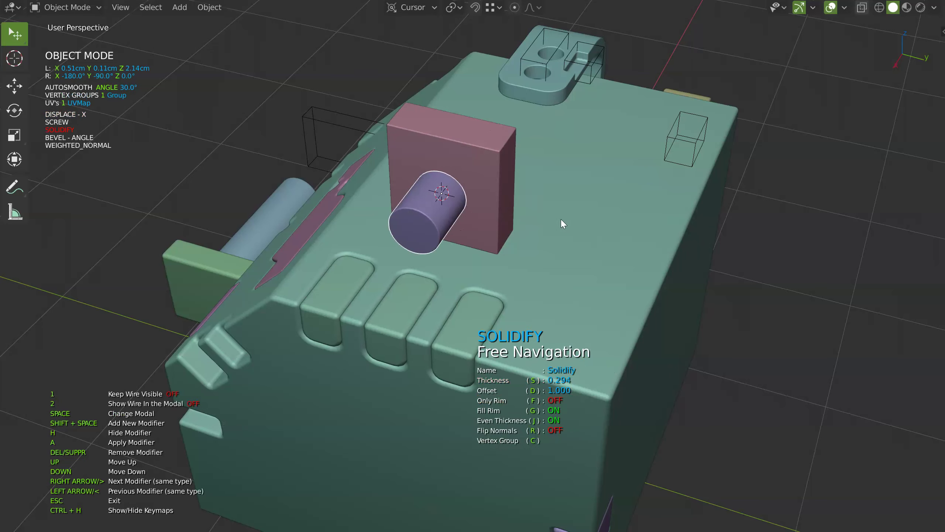
pyautogui.moveTo(561, 218); pyautogui.dragTo(509, 219, button='middle')
pyautogui.scroll(3, 510, 219)
pyautogui.moveTo(419, 181); pyautogui.dragTo(559, 197, button='middle')
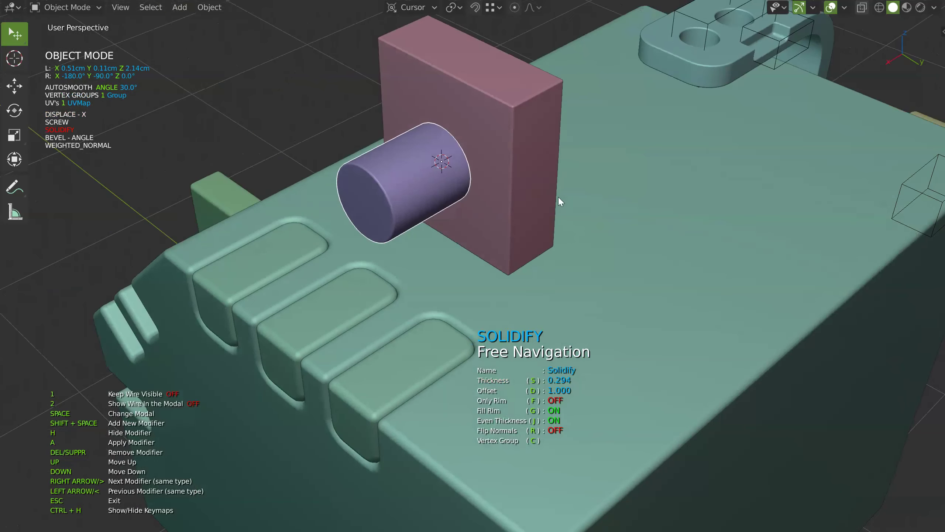
pyautogui.press('Escape')
# Raise a tall green block on the main body with thickness 0.654
pyautogui.click(653, 256)
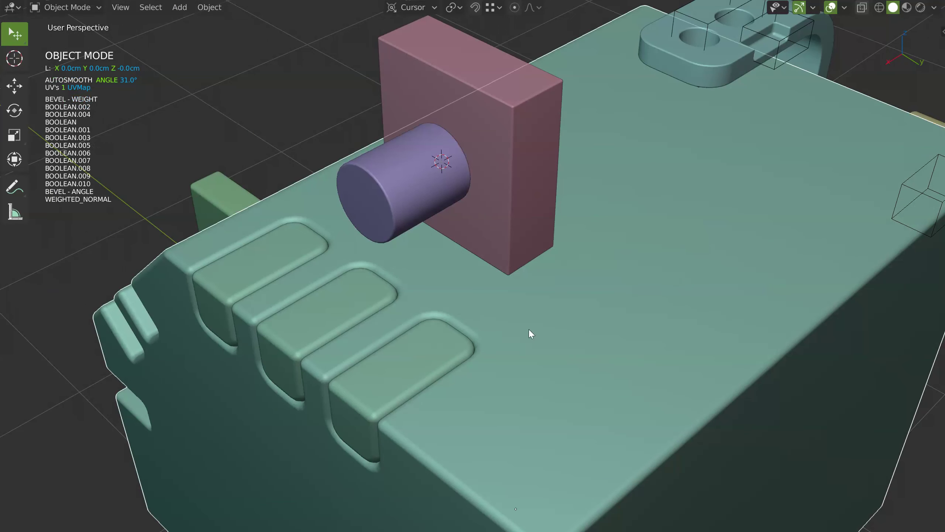
pyautogui.press('q')
pyautogui.click(584, 314)
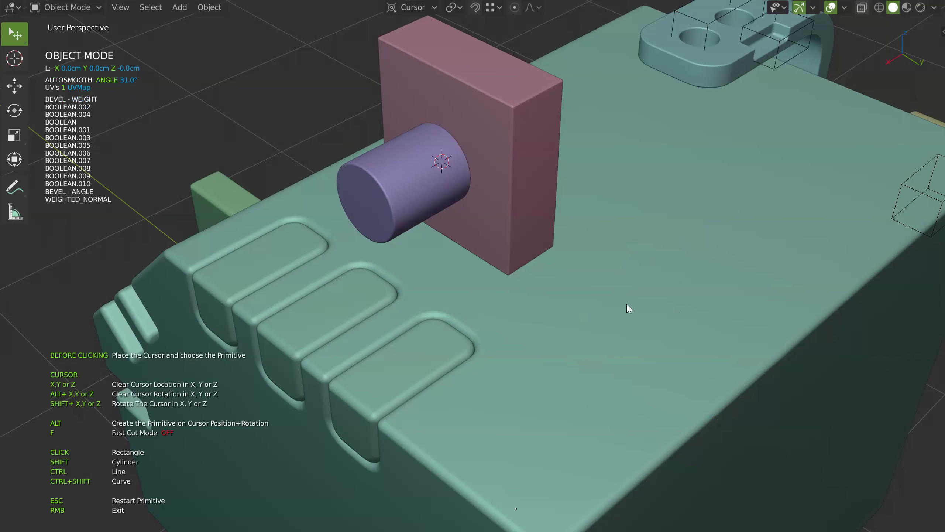
pyautogui.click(612, 304)
pyautogui.click(703, 234)
pyautogui.click(658, 205)
pyautogui.press('space')
pyautogui.press('space')
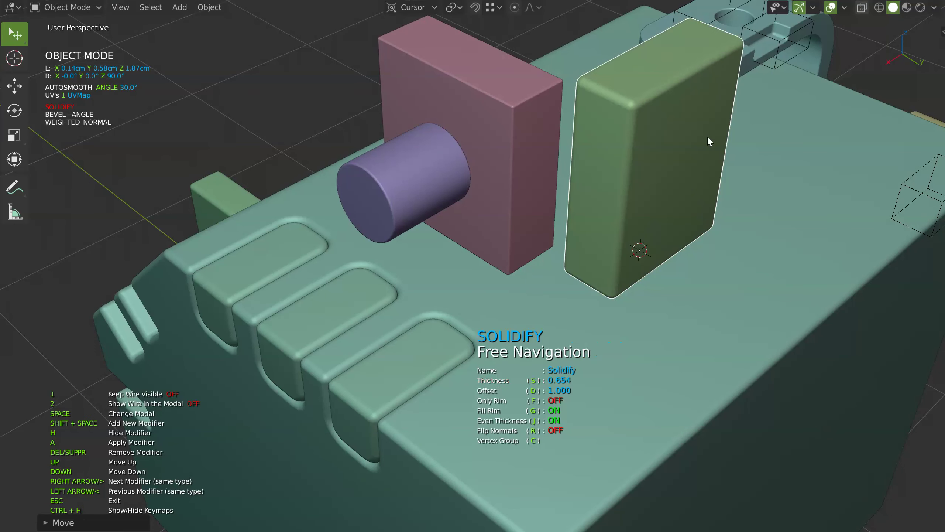
pyautogui.press('Escape')
pyautogui.click(519, 165)
pyautogui.press('space')
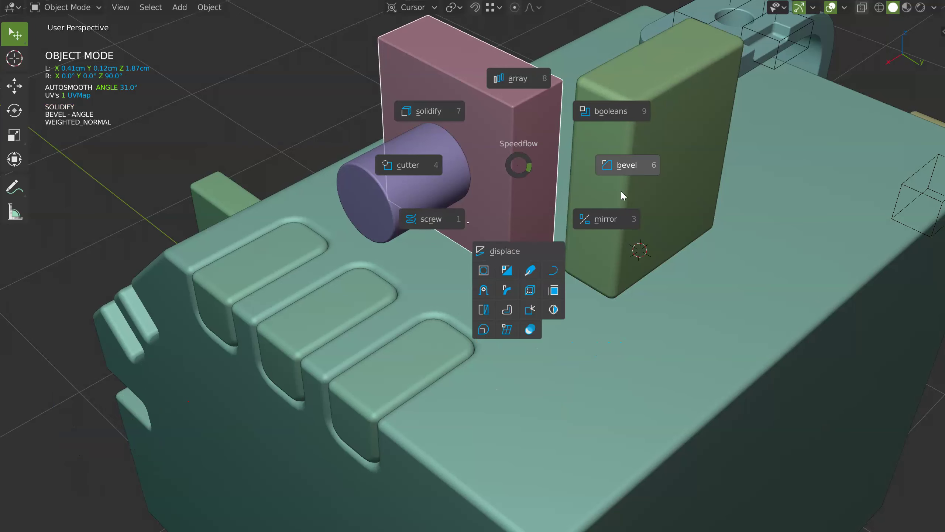
# Draw a rectangle in front of the green block to create another box
pyautogui.click(445, 176)
pyautogui.click(601, 146)
pyautogui.click(655, 246)
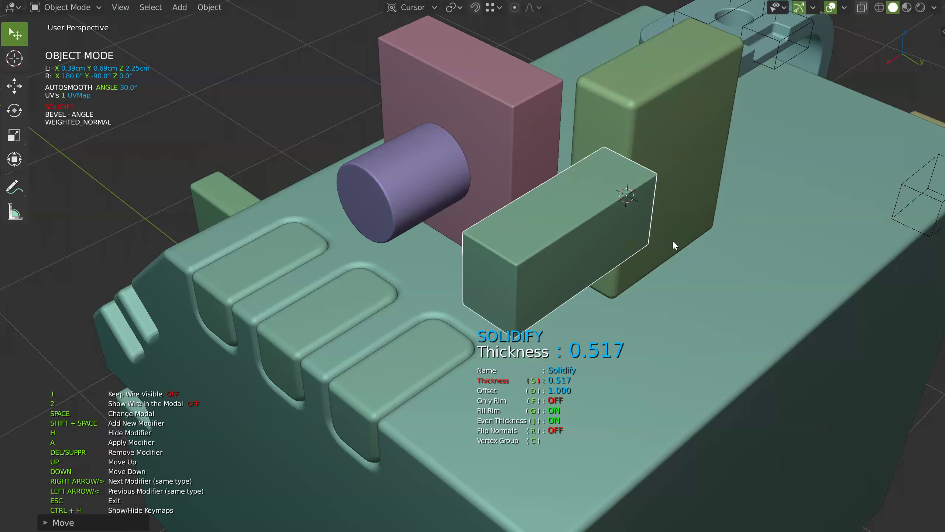
# Thicken the small new box and confirm its thickness
pyautogui.press('space')
pyautogui.press('Escape')
pyautogui.moveTo(598, 207)
pyautogui.mouseDown(button='middle')
pyautogui.moveTo(678, 189)
pyautogui.moveTo(660, 97)
pyautogui.mouseUp(button='middle')
pyautogui.moveTo(522, 205)
pyautogui.mouseDown(button='middle')
pyautogui.moveTo(616, 160)
pyautogui.moveTo(559, 179)
pyautogui.moveTo(535, 238)
pyautogui.moveTo(515, 183)
pyautogui.moveTo(587, 168)
pyautogui.moveTo(492, 198)
pyautogui.moveTo(583, 159)
pyautogui.moveTo(512, 249)
pyautogui.moveTo(549, 169)
pyautogui.moveTo(503, 217)
pyautogui.moveTo(513, 153)
pyautogui.moveTo(497, 197)
pyautogui.moveTo(342, 117)
pyautogui.moveTo(403, 251)
pyautogui.moveTo(440, 269)
pyautogui.moveTo(436, 258)
pyautogui.mouseUp(button='middle')
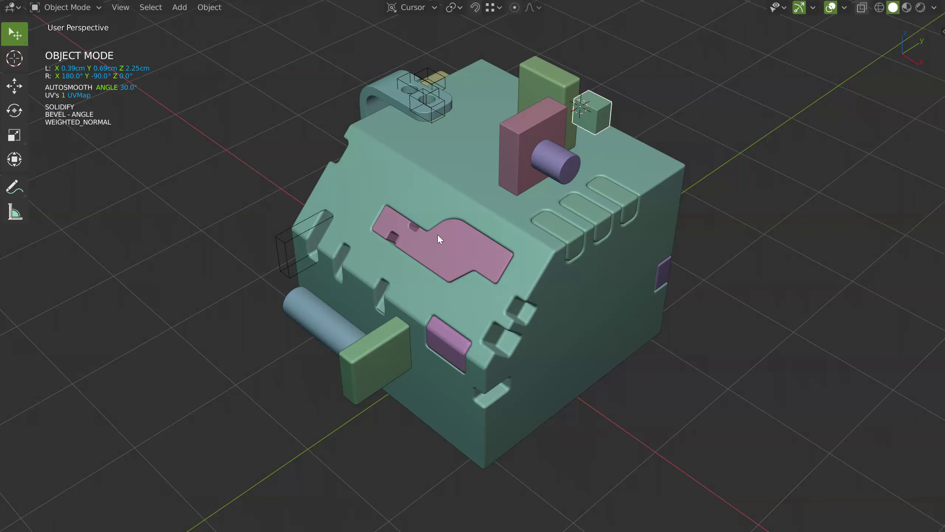
# Inspect the whole model from a few angles and select the main body
pyautogui.moveTo(328, 251); pyautogui.dragTo(374, 224, button='middle')
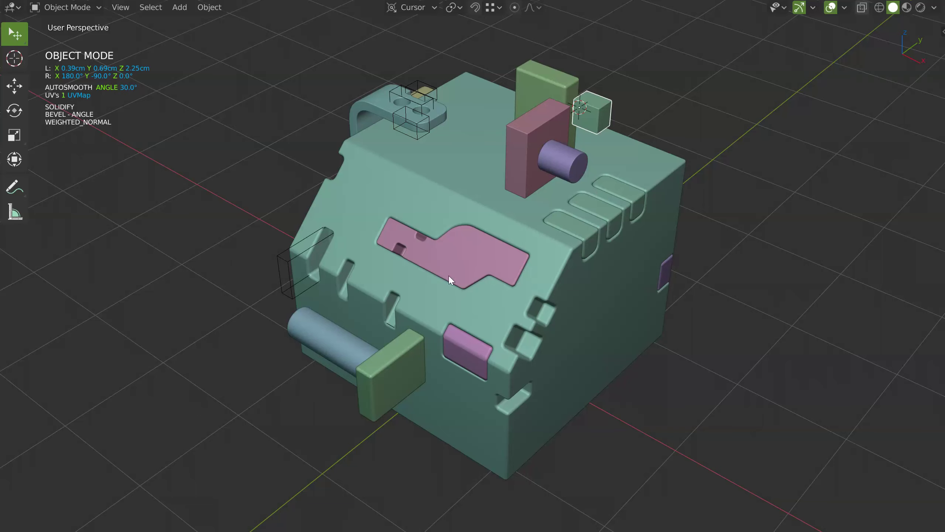
pyautogui.moveTo(473, 297); pyautogui.dragTo(474, 240, button='middle')
pyautogui.click(484, 234)
# Bring up Speedflow's quick menu and start the cutter on the main body
pyautogui.press('q')
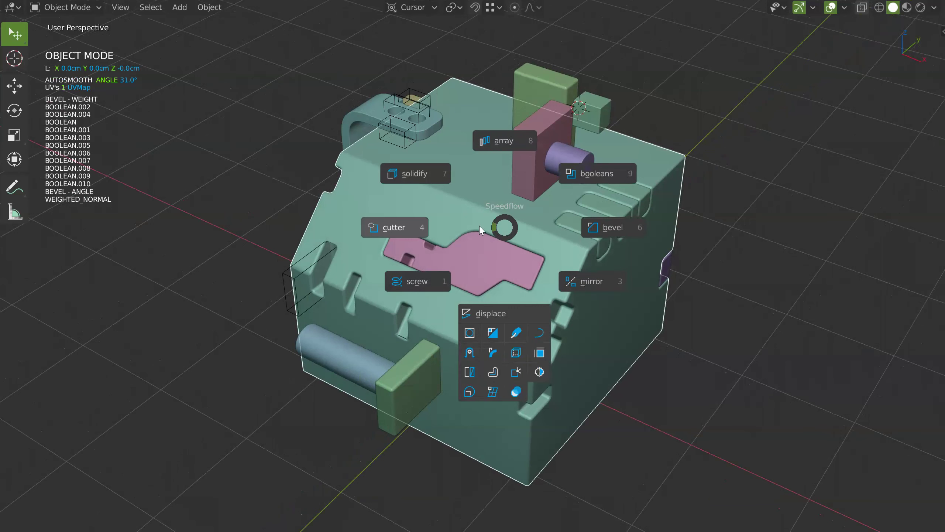
pyautogui.click(391, 228)
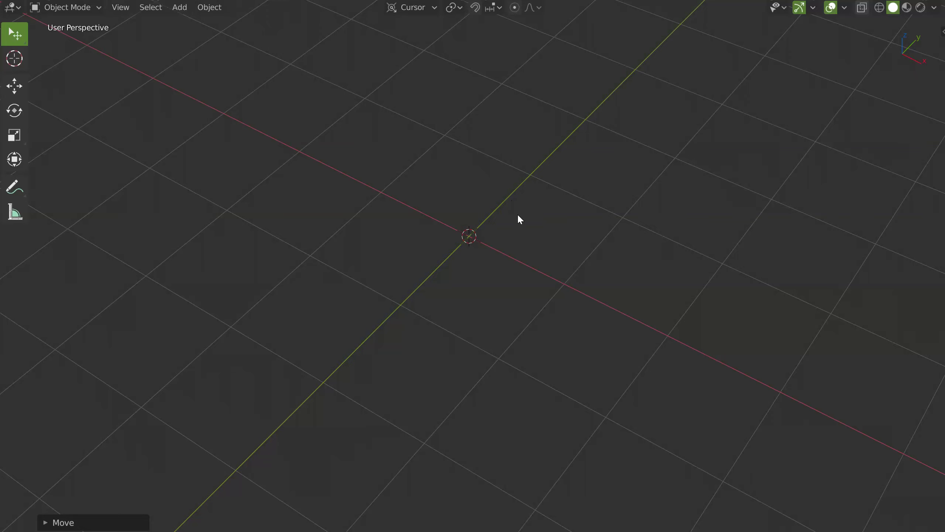
# Return the Cutter placement point to the world origin and start a square plane there
pyautogui.moveTo(419, 257)
pyautogui.mouseDown(button='middle')
pyautogui.moveTo(527, 239)
pyautogui.moveTo(497, 201)
pyautogui.mouseUp(button='middle')
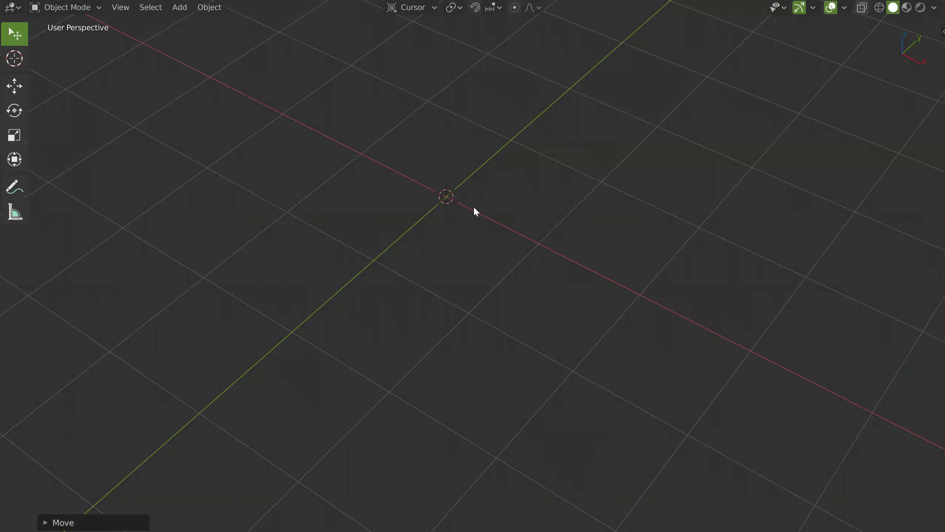
pyautogui.moveTo(353, 195)
pyautogui.keyDown('shift'); pyautogui.mouseDown(button='right')
pyautogui.moveTo(483, 262)
pyautogui.moveTo(558, 171)
pyautogui.mouseUp(button='right'); pyautogui.keyUp('shift')
pyautogui.hotkey('alt', 's')
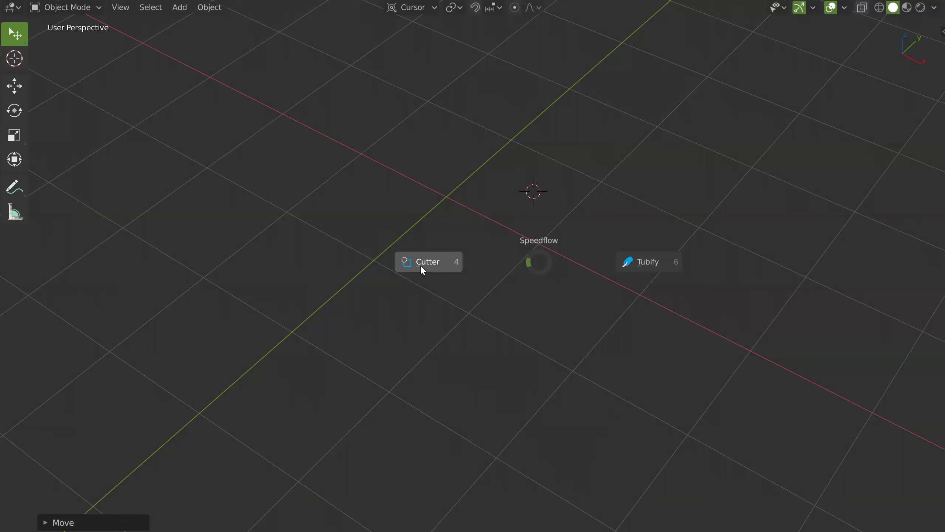
pyautogui.click(422, 268)
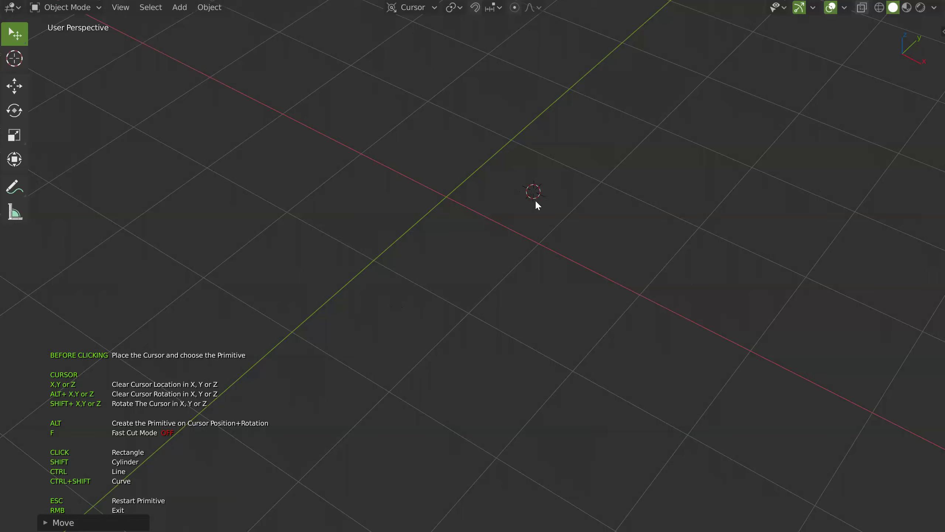
pyautogui.press('x')
pyautogui.press('z')
pyautogui.press('y')
pyautogui.click(449, 245)
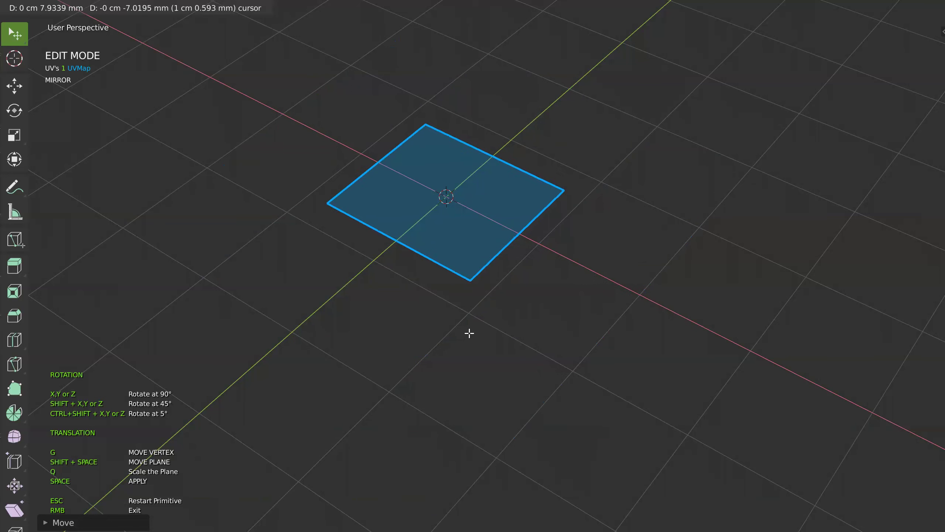
# Solidify the first plane into a box, then delete it
pyautogui.press('space')
pyautogui.moveTo(492, 278)
pyautogui.mouseDown(button='middle')
pyautogui.moveTo(479, 270)
pyautogui.moveTo(420, 64)
pyautogui.mouseUp(button='middle')
pyautogui.moveTo(422, 269); pyautogui.dragTo(514, 194, button='middle')
pyautogui.moveTo(461, 246); pyautogui.dragTo(442, 267, button='middle')
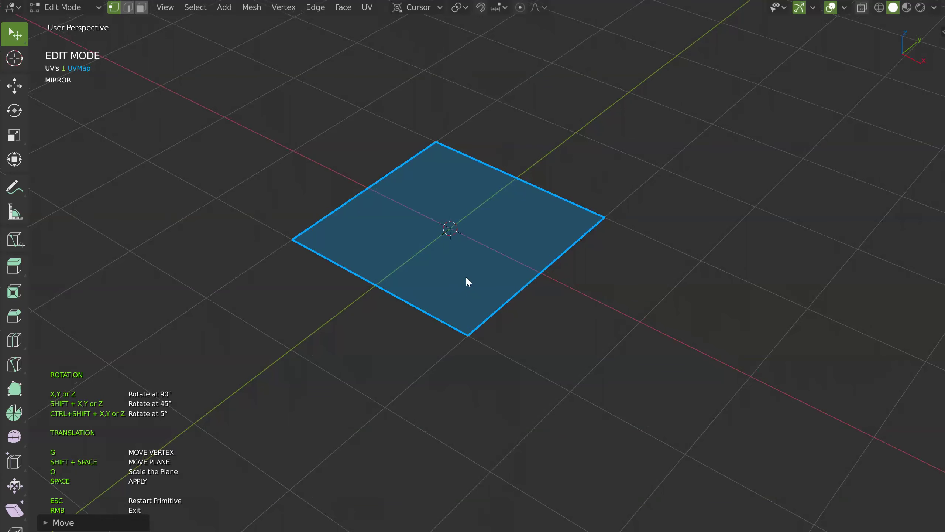
pyautogui.press('space')
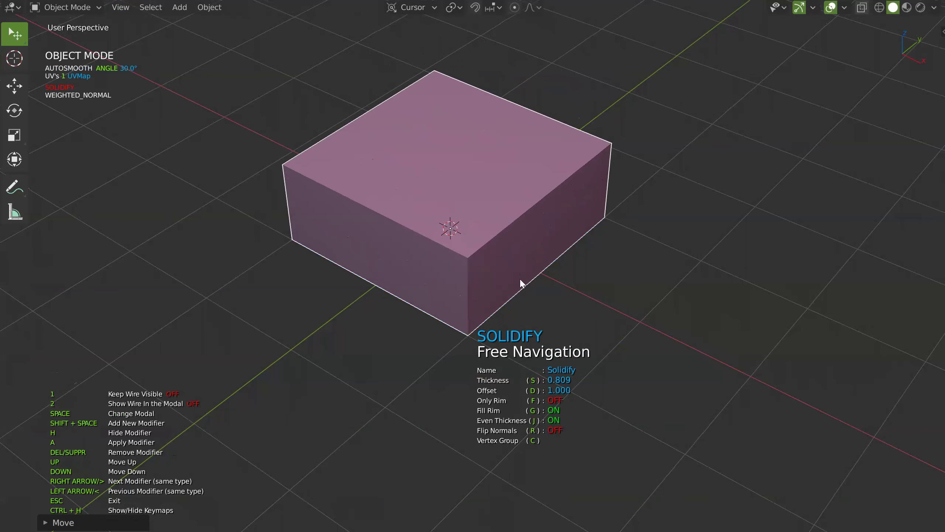
pyautogui.press('Escape')
pyautogui.press('x')
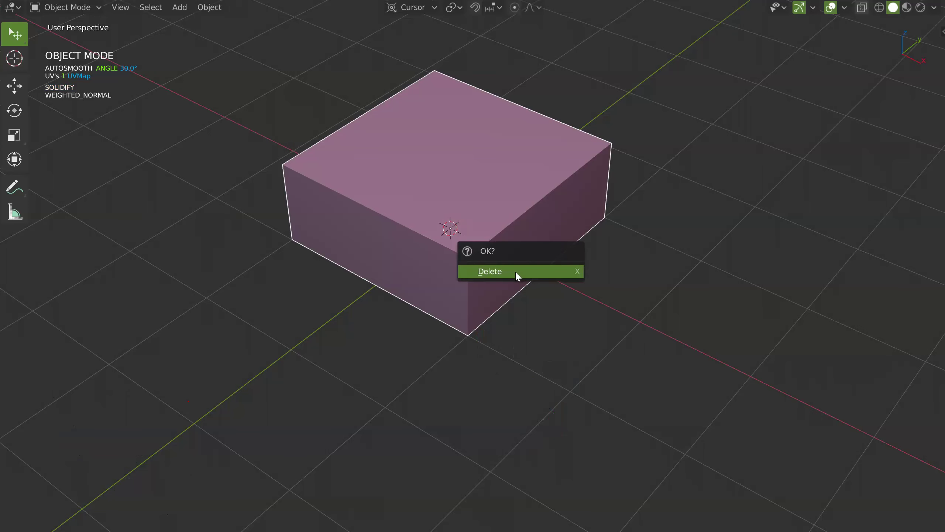
pyautogui.click(517, 273)
# Redraw a rectangle near the origin, thicken it into a pink box, then delete it
pyautogui.press('q')
pyautogui.click(431, 245)
pyautogui.moveTo(431, 244); pyautogui.dragTo(405, 342)
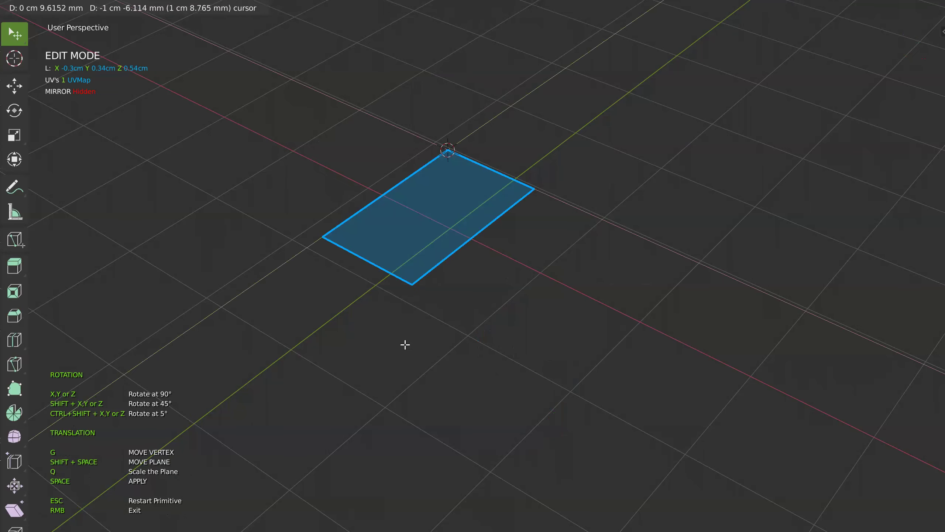
pyautogui.press('space')
pyautogui.press('Escape')
pyautogui.press('x')
pyautogui.click(481, 273)
# Draw a smaller mirrored square at the origin, thicken it, then remove it
pyautogui.press('q')
pyautogui.click(415, 275)
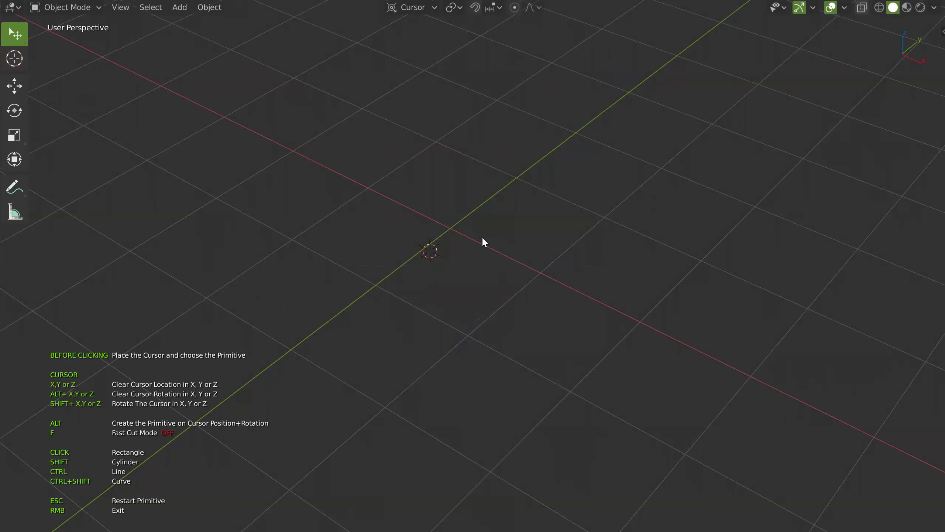
pyautogui.press('y')
pyautogui.press('z')
pyautogui.click(461, 270)
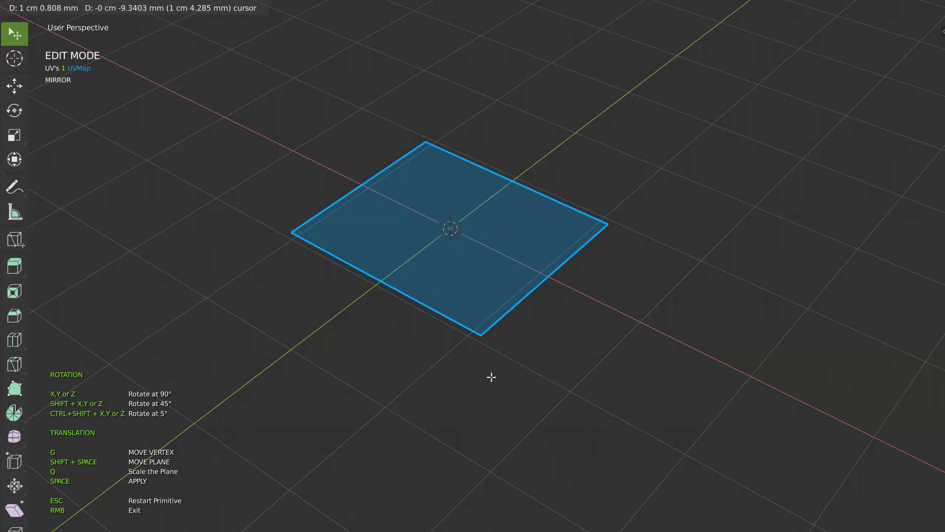
pyautogui.click(464, 393)
pyautogui.press('space')
pyautogui.click(519, 259)
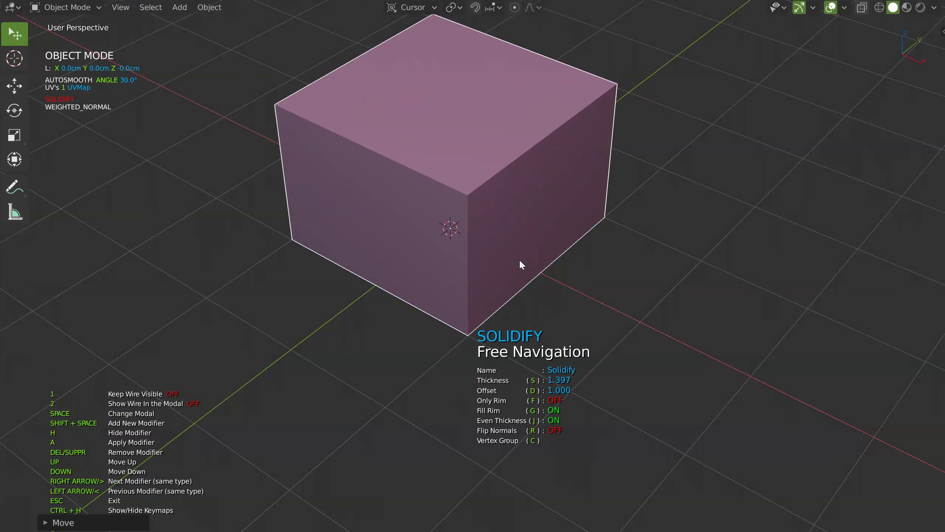
pyautogui.press('Delete')
# Draw a final square plane from the origin, rotate it around Z, and thicken it into a box
pyautogui.press('space')
pyautogui.click(461, 272)
pyautogui.moveTo(468, 275); pyautogui.dragTo(473, 362)
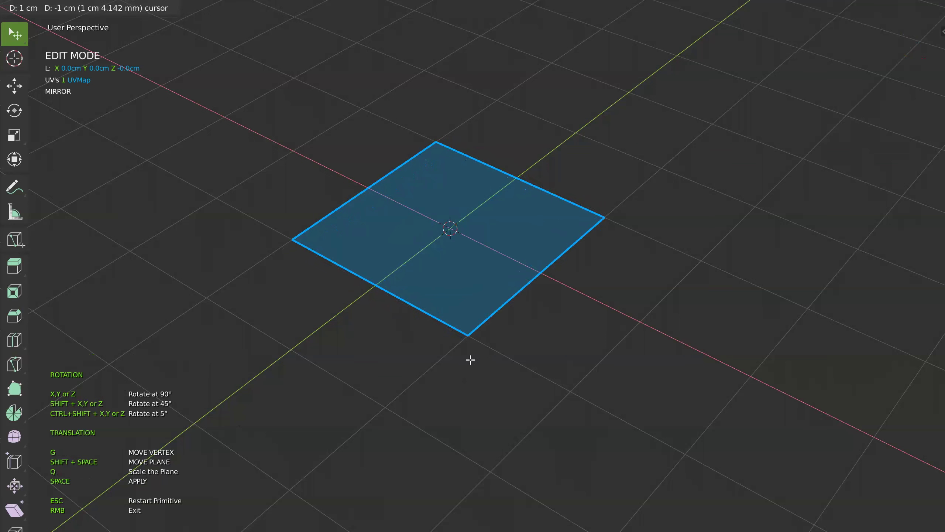
pyautogui.press('z')
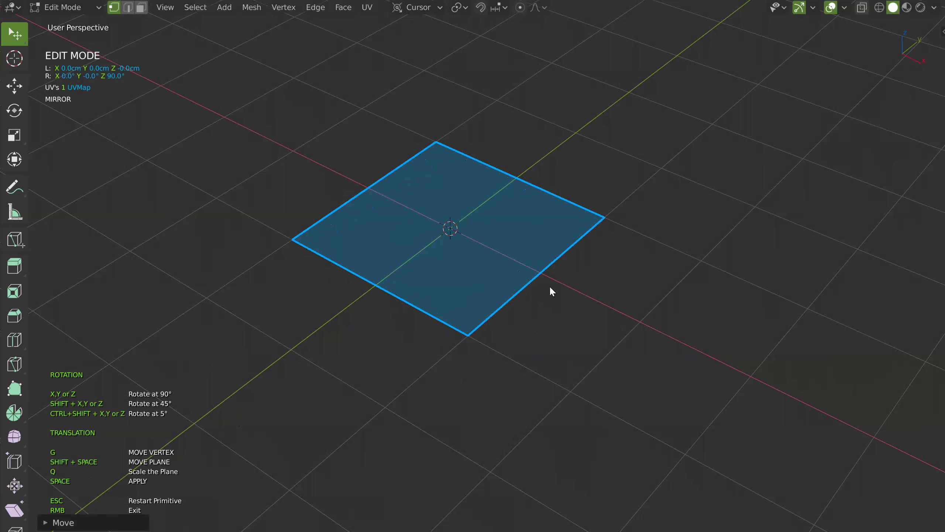
pyautogui.press('z')
pyautogui.press('z')
pyautogui.press('z')
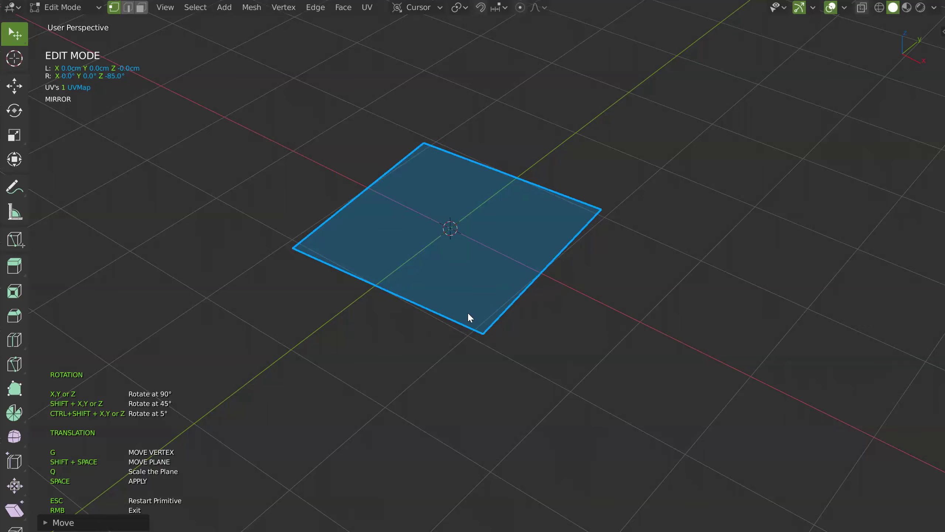
pyautogui.hotkey('ctrl', 'shift', 'z')
pyautogui.hotkey('ctrl', 'shift', 'z')
pyautogui.hotkey('ctrl', 'shift', 'z')
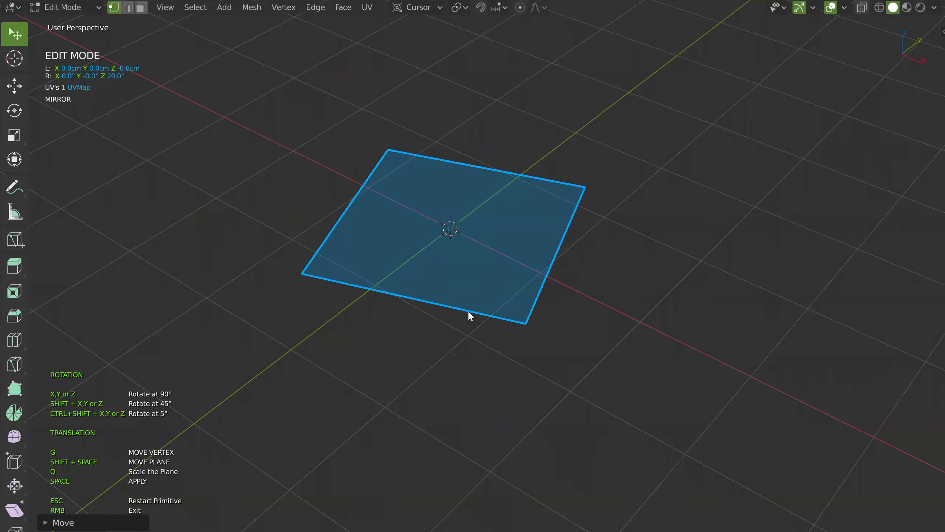
pyautogui.hotkey('shift', 'z')
pyautogui.hotkey('shift', 'z')
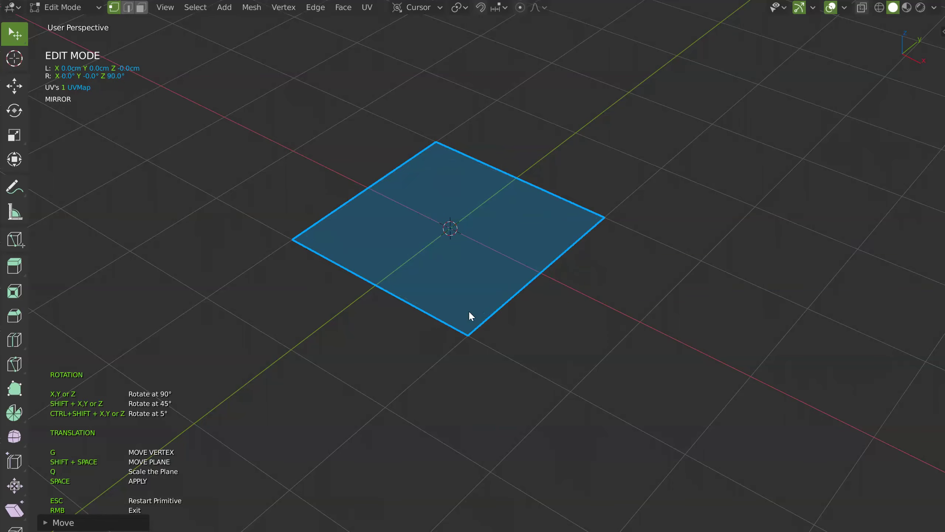
pyautogui.press('space')
pyautogui.hotkey('shift', 'space')
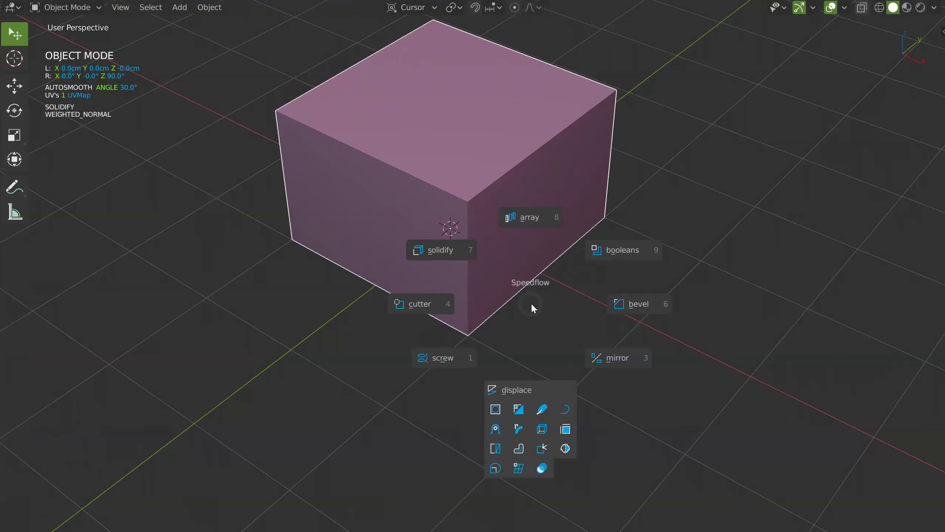
pyautogui.click(633, 301)
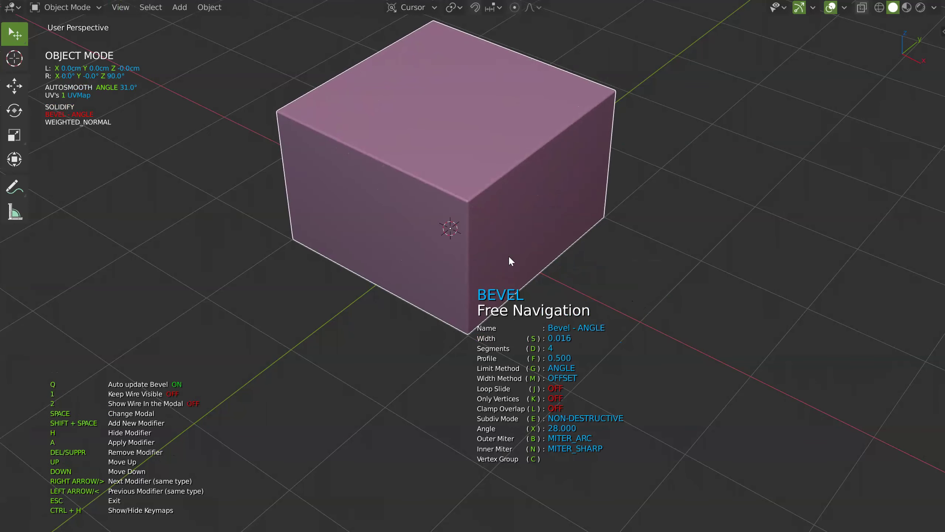
pyautogui.moveTo(508, 256); pyautogui.dragTo(573, 259, button='middle')
pyautogui.press('space')
pyautogui.click(470, 262)
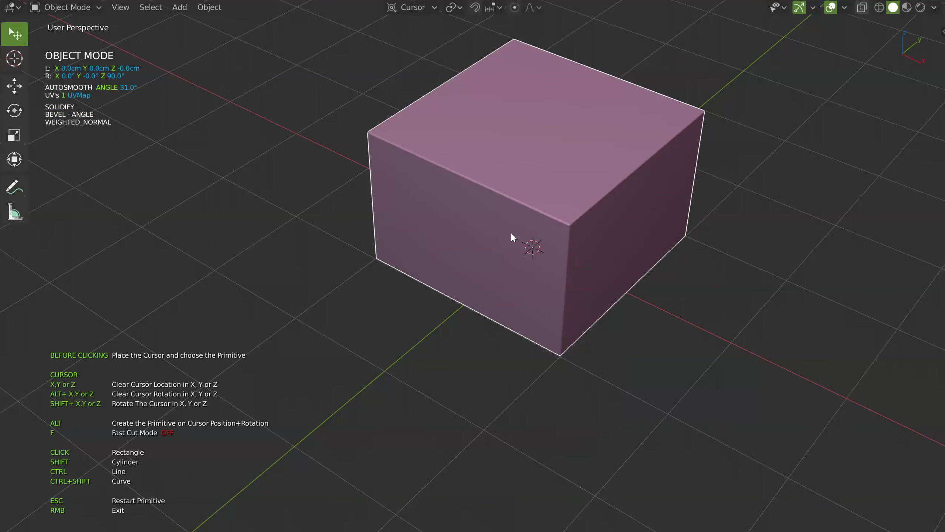
pyautogui.moveTo(400, 299); pyautogui.dragTo(448, 267, button='middle')
pyautogui.moveTo(290, 195)
pyautogui.mouseDown(button='middle')
pyautogui.moveTo(432, 260)
pyautogui.moveTo(405, 321)
pyautogui.mouseUp(button='middle')
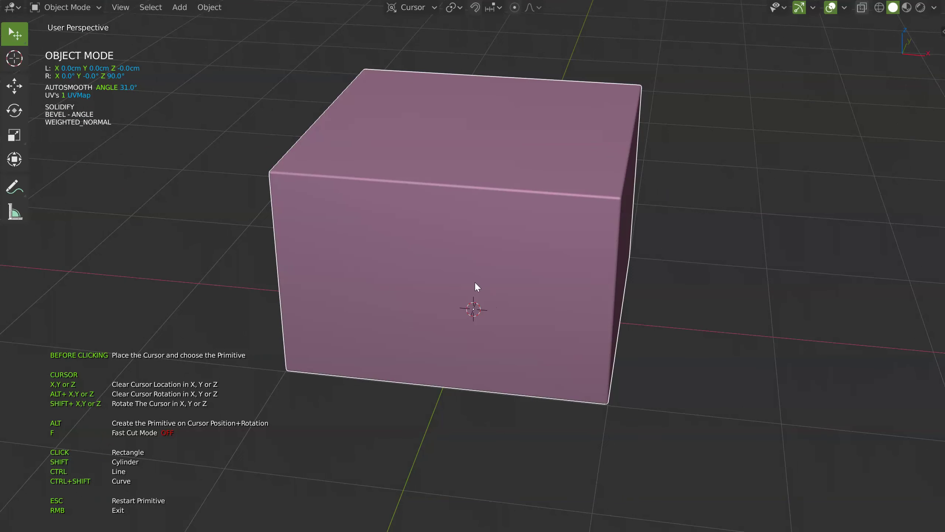
pyautogui.moveTo(476, 283); pyautogui.dragTo(467, 287, button='middle')
pyautogui.moveTo(462, 328); pyautogui.dragTo(452, 291, button='middle')
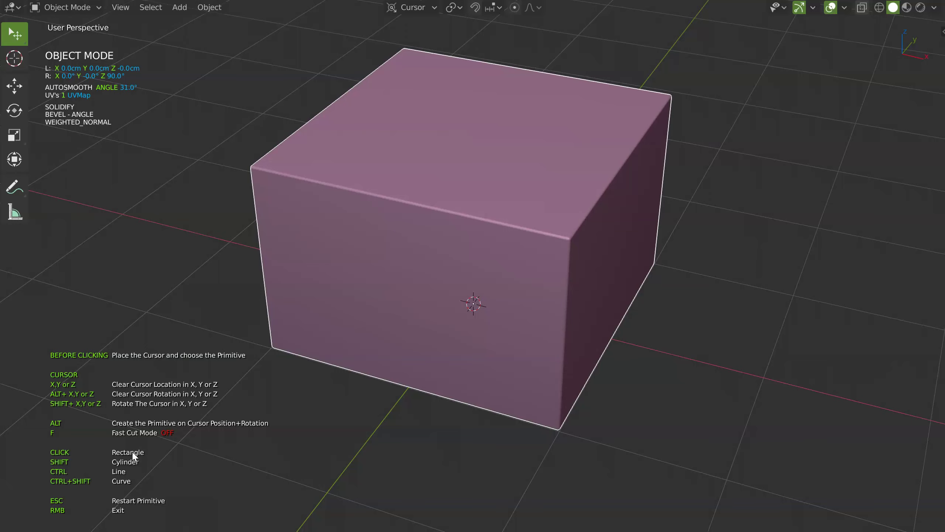
# Cut a rectangular notch at the front-left corner and a round recess in the front face
pyautogui.moveTo(276, 206); pyautogui.dragTo(326, 139)
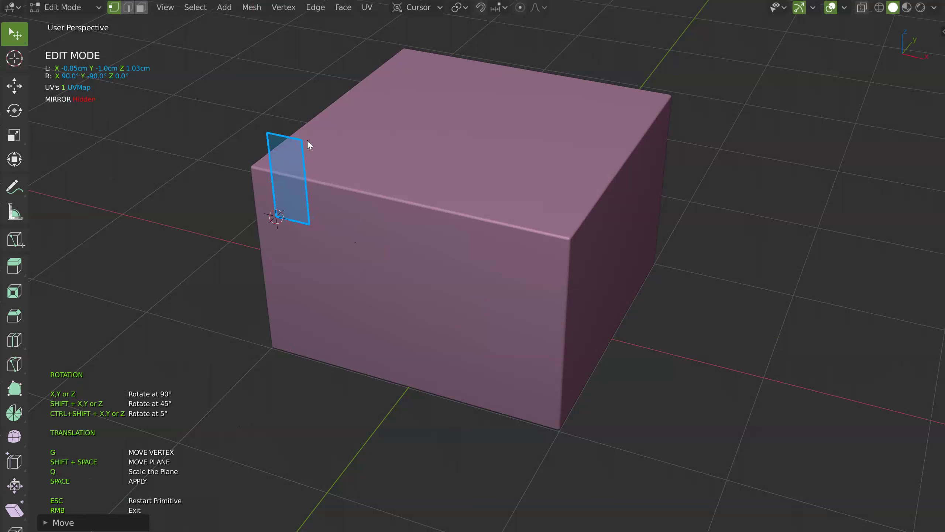
pyautogui.press('d')
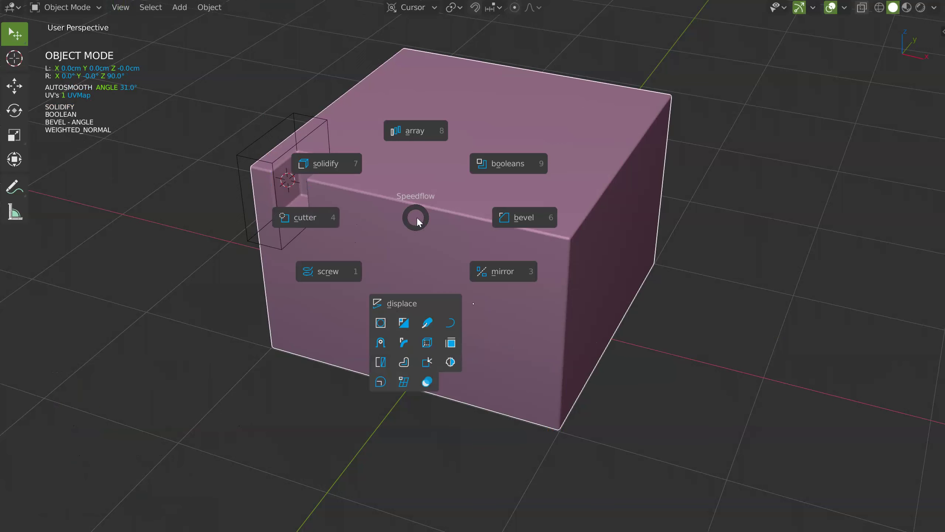
pyautogui.click(316, 220)
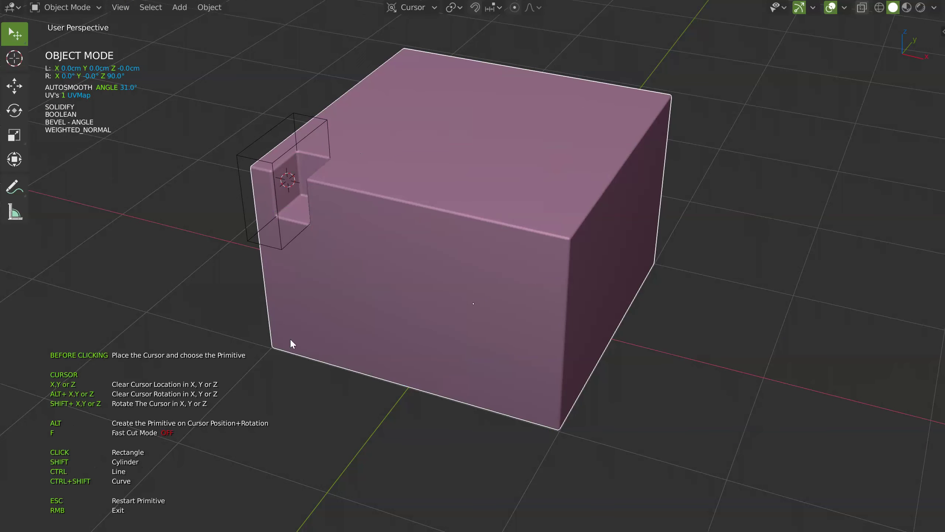
pyautogui.click(353, 254)
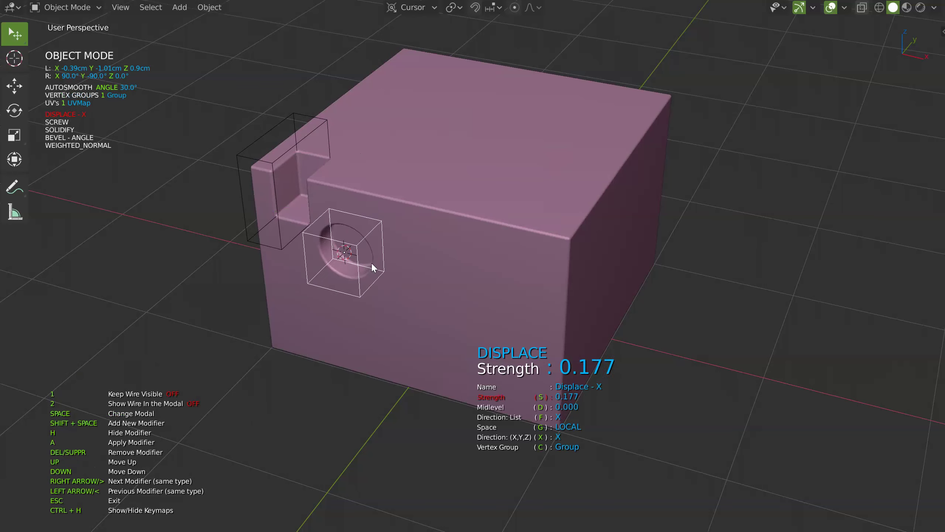
pyautogui.press('Escape')
# Start an L-shaped cutter outline on the box's front face
pyautogui.click(483, 235)
pyautogui.press('space')
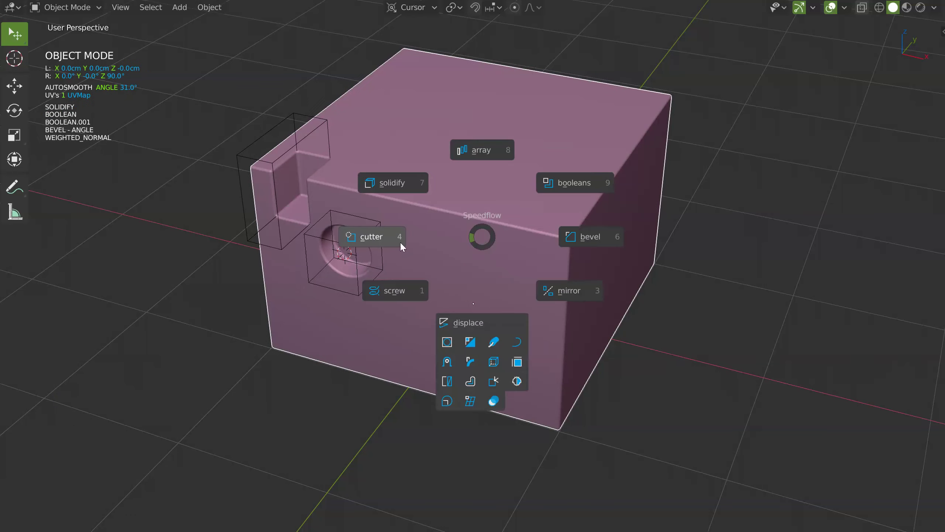
pyautogui.click(382, 241)
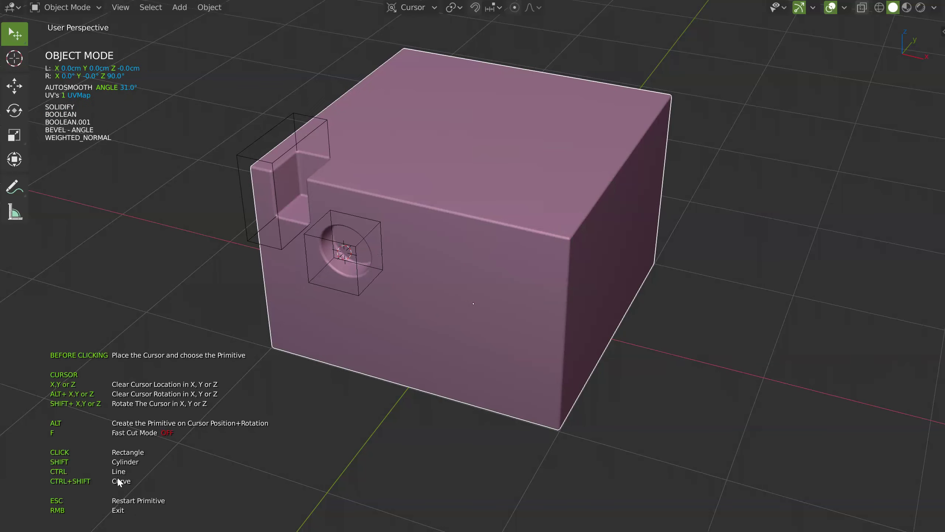
pyautogui.click(407, 278)
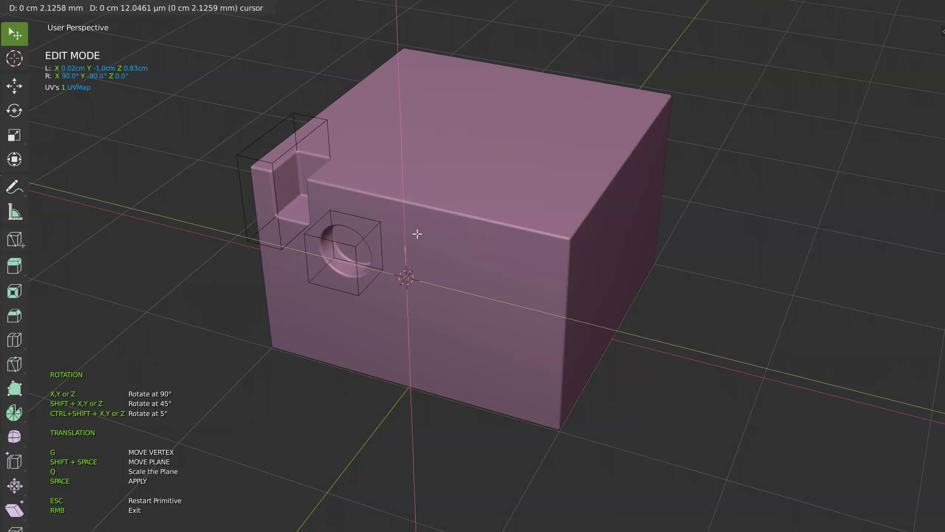
pyautogui.press('e')
pyautogui.press('y')
pyautogui.click(477, 249)
# Complete the L-shaped outline and cut it into the box as a recess
pyautogui.press('e')
pyautogui.press('z')
pyautogui.press('z')
pyautogui.press('z')
pyautogui.click(452, 268)
pyautogui.press('e')
pyautogui.press('z')
pyautogui.press('z')
pyautogui.press('z')
pyautogui.press('z')
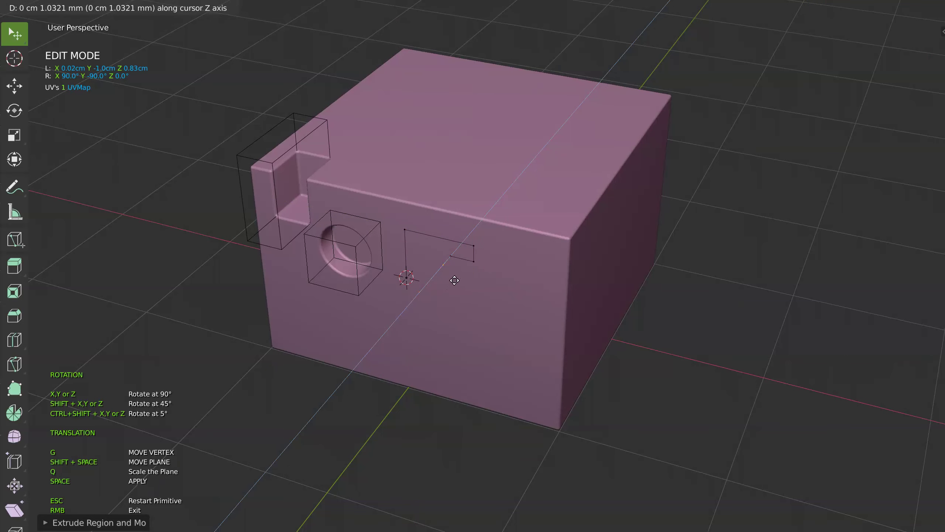
pyautogui.press('z')
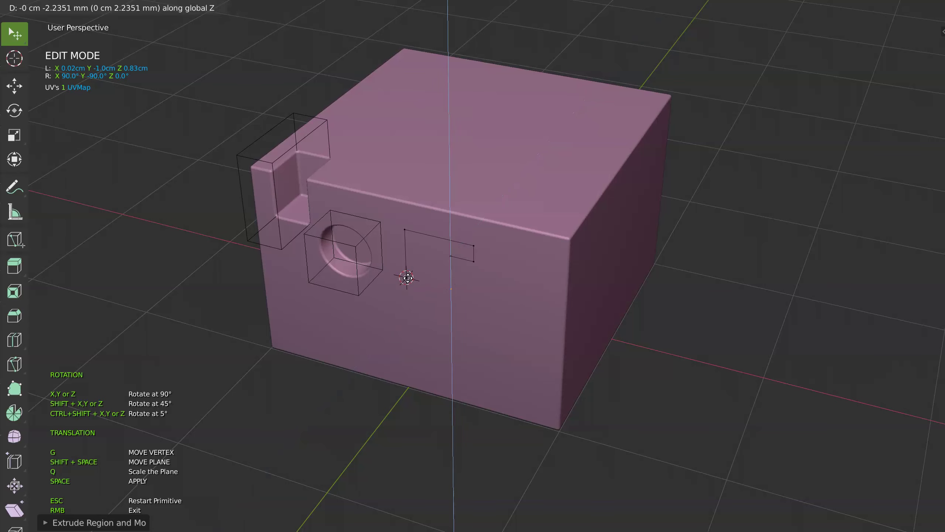
pyautogui.click(408, 275)
pyautogui.press('space')
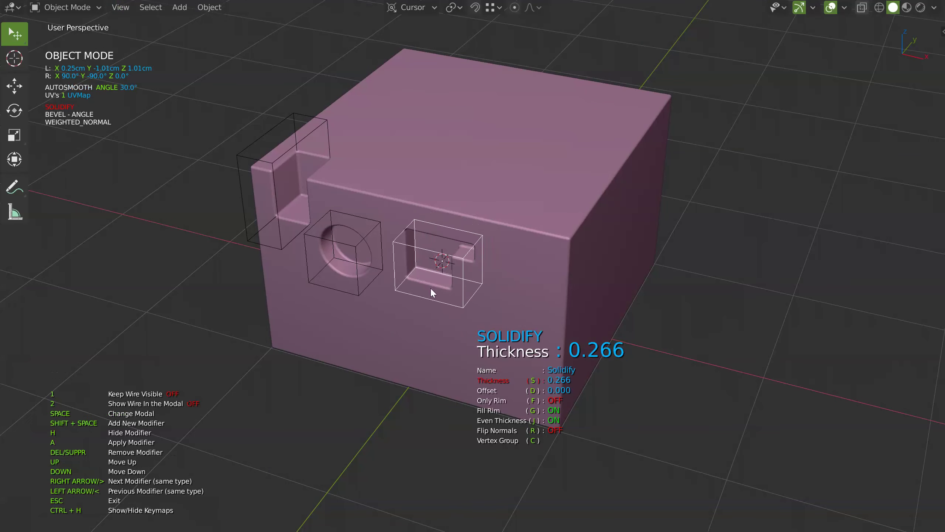
pyautogui.click(466, 274)
# In front orthographic view, cut a long wavy freehand slot across the lower front
pyautogui.click(512, 257)
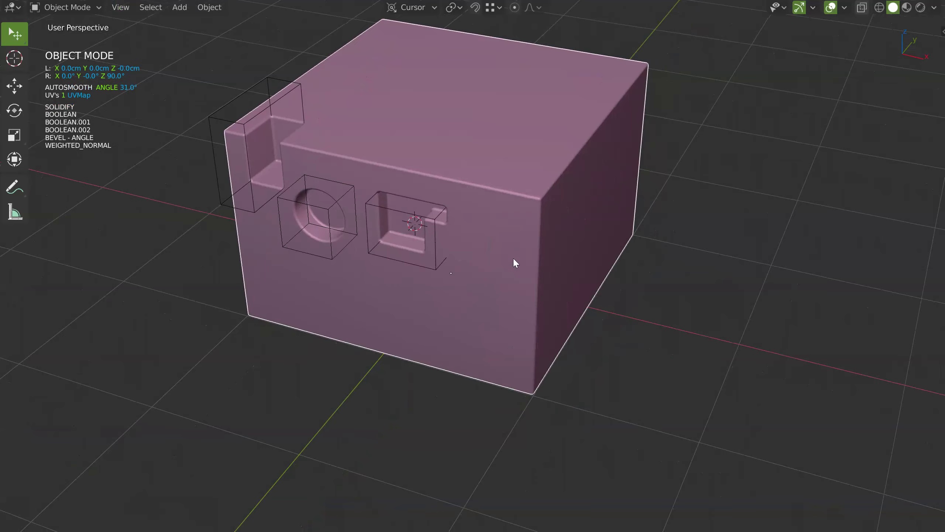
pyautogui.moveTo(512, 257); pyautogui.dragTo(567, 145, button='middle')
pyautogui.press('KP_1')
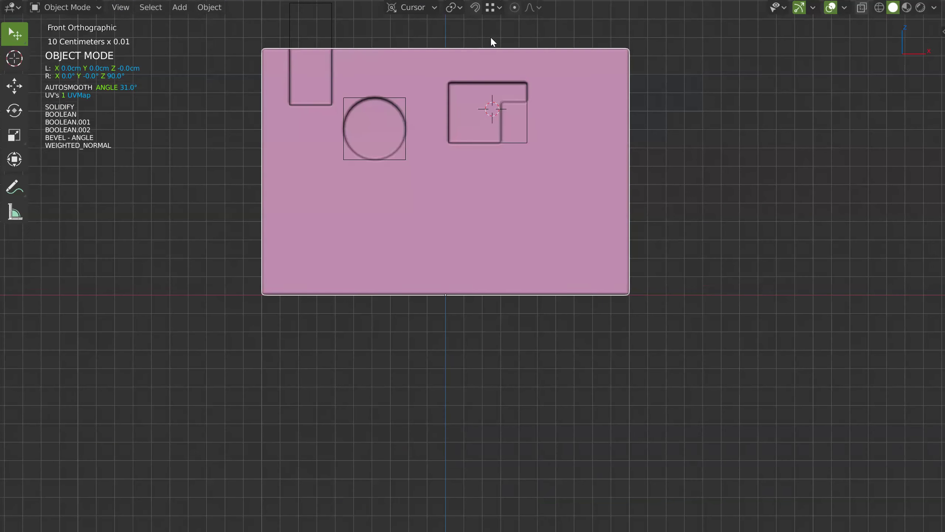
pyautogui.press('space')
pyautogui.click(413, 268)
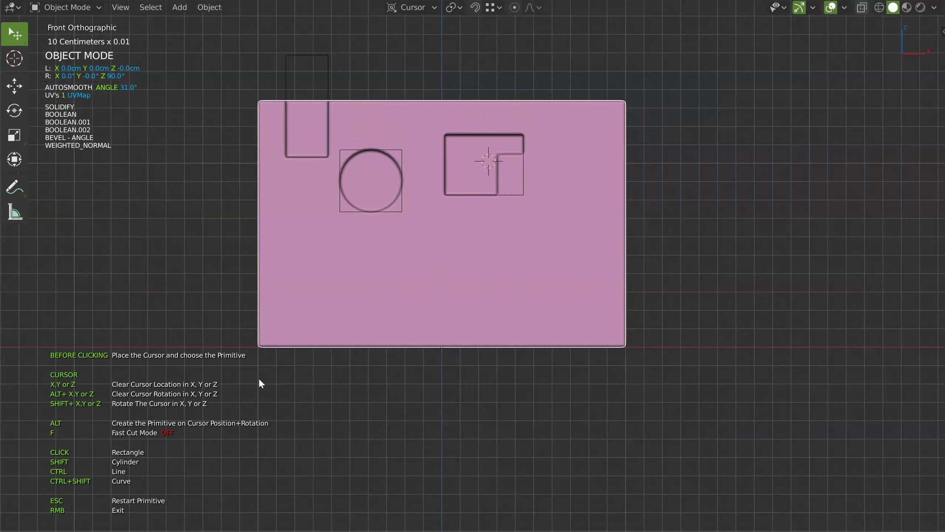
pyautogui.keyDown('ctrl'); pyautogui.keyDown('shift'); pyautogui.click(413, 280); pyautogui.keyUp('shift'); pyautogui.keyUp('ctrl')
pyautogui.moveTo(512, 235); pyautogui.dragTo(486, 291)
pyautogui.press('space')
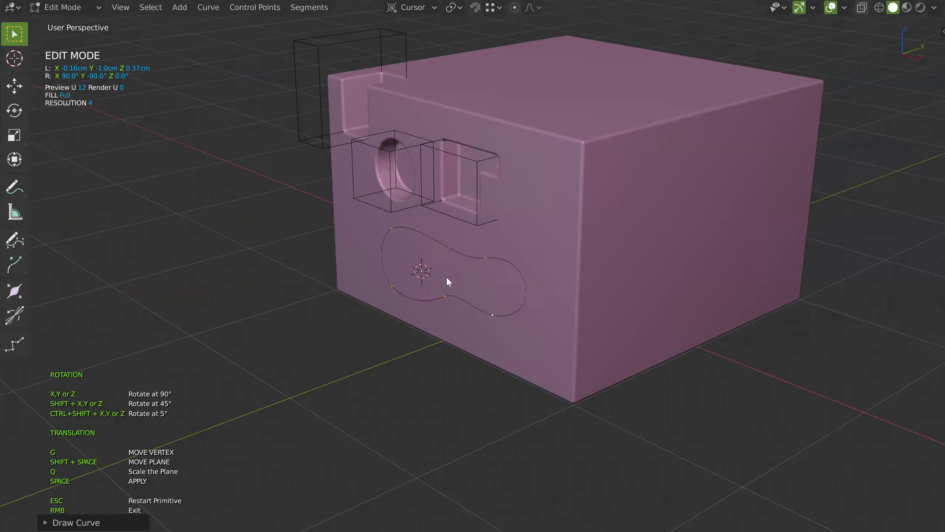
pyautogui.click(448, 276)
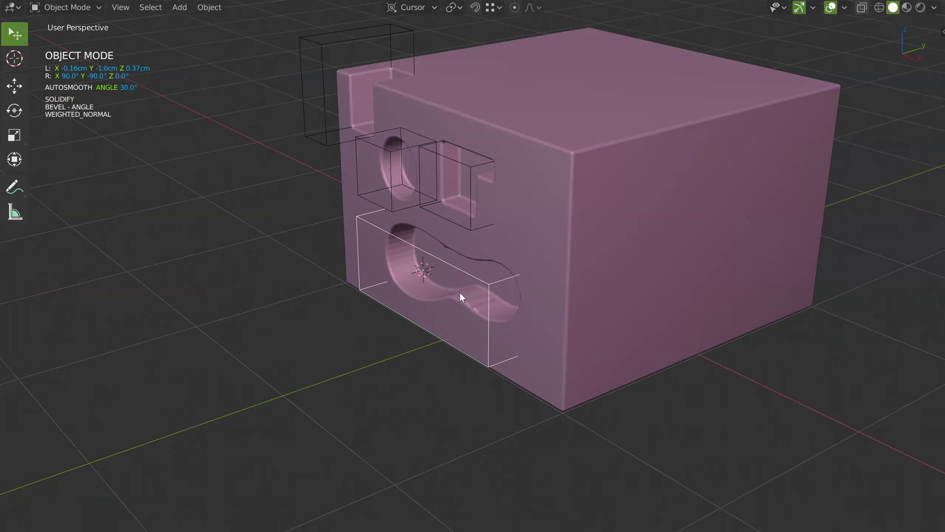
# Adjust the box's bevel and give the slot cutter flat shading
pyautogui.click(455, 326)
pyautogui.press('space')
pyautogui.click(566, 327)
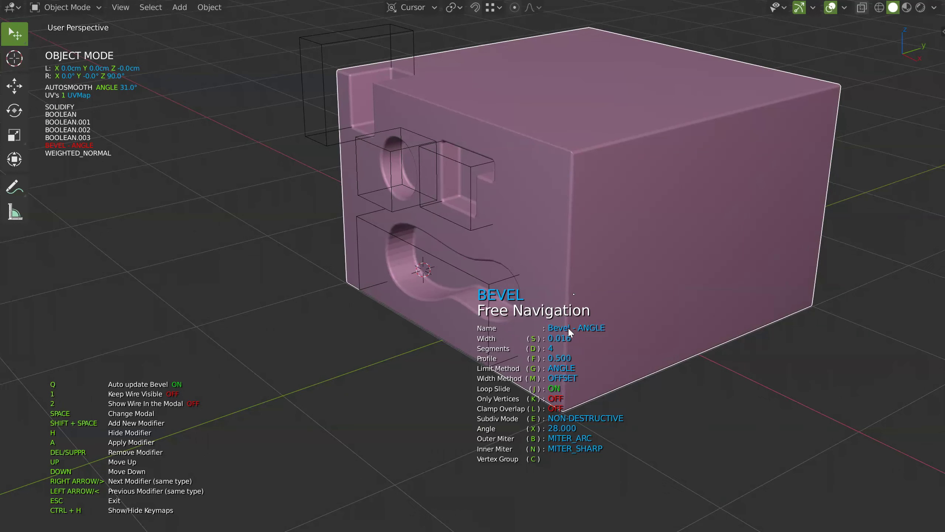
pyautogui.click(512, 306)
pyautogui.click(490, 318)
pyautogui.rightClick(489, 317)
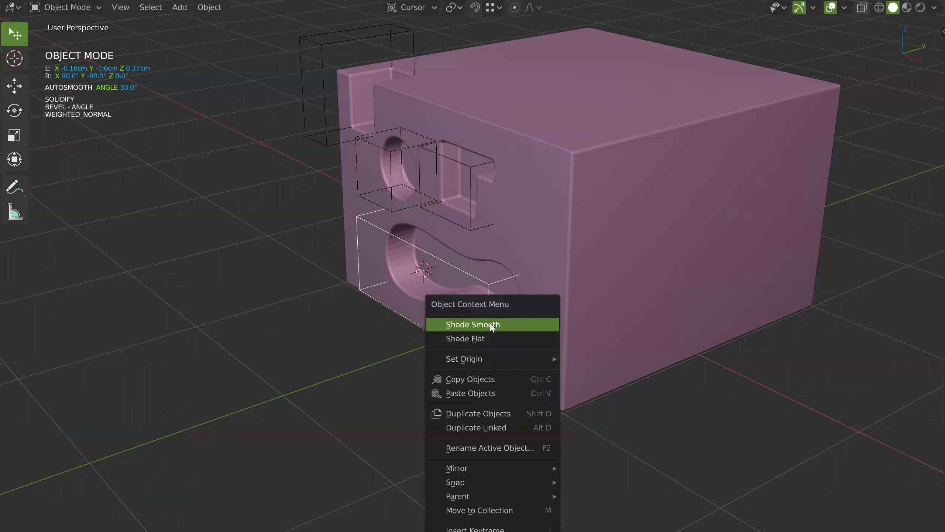
pyautogui.click(478, 338)
pyautogui.moveTo(495, 292)
pyautogui.mouseDown(button='middle')
pyautogui.moveTo(579, 254)
pyautogui.moveTo(481, 275)
pyautogui.mouseUp(button='middle')
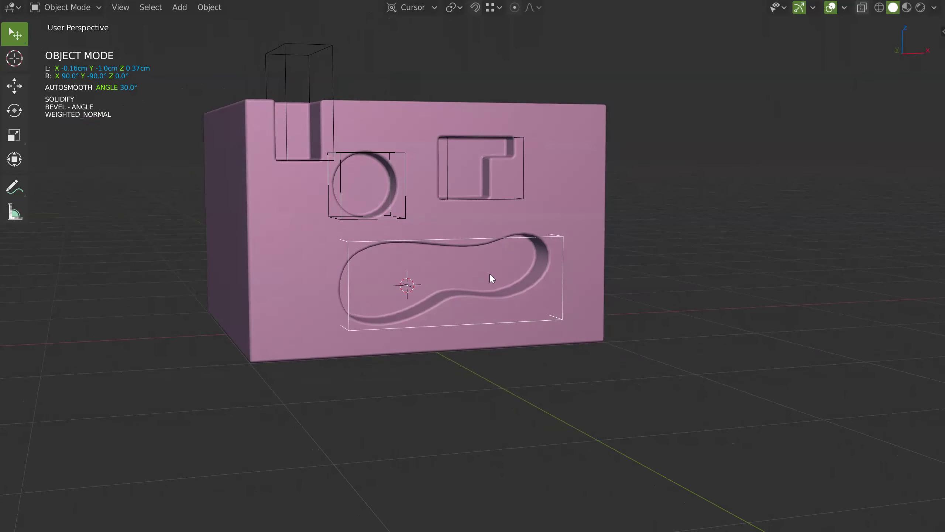
# Delete the lower slot cutter and the square and round recess cutters
pyautogui.press('x')
pyautogui.click(479, 281)
pyautogui.moveTo(480, 273)
pyautogui.mouseDown(button='middle')
pyautogui.moveTo(455, 269)
pyautogui.moveTo(511, 277)
pyautogui.mouseUp(button='middle')
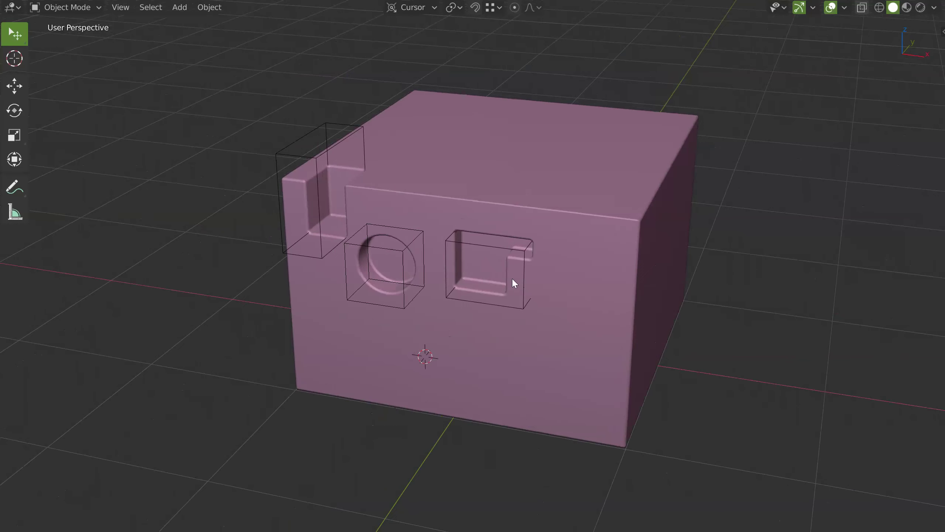
pyautogui.click(525, 306)
pyautogui.keyDown('shift'); pyautogui.click(402, 285); pyautogui.keyUp('shift')
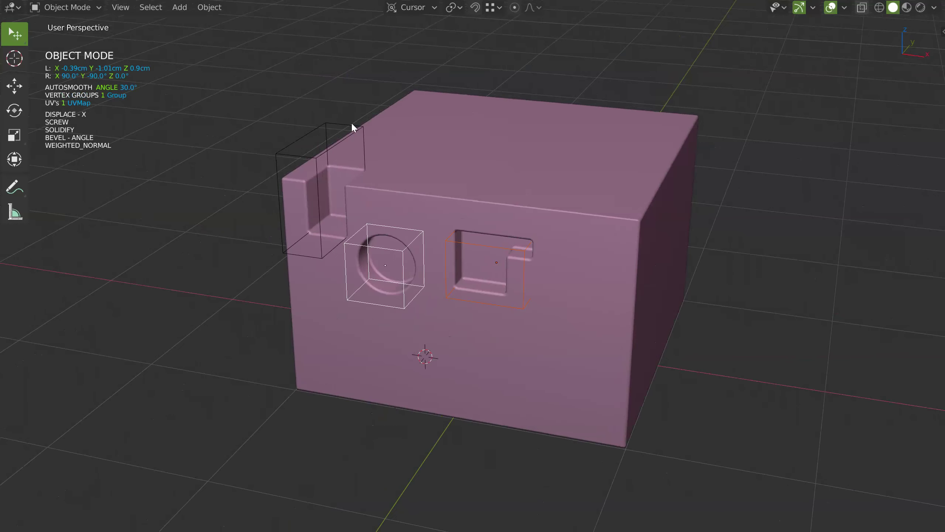
pyautogui.press('h')
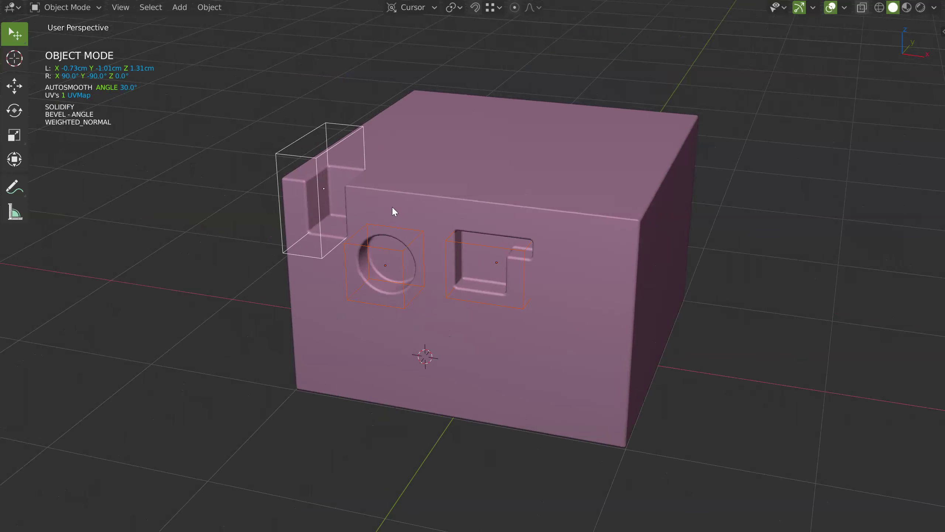
# Add two thickened notch cutters along the box's upper-left edge
pyautogui.click(392, 206)
pyautogui.press('space')
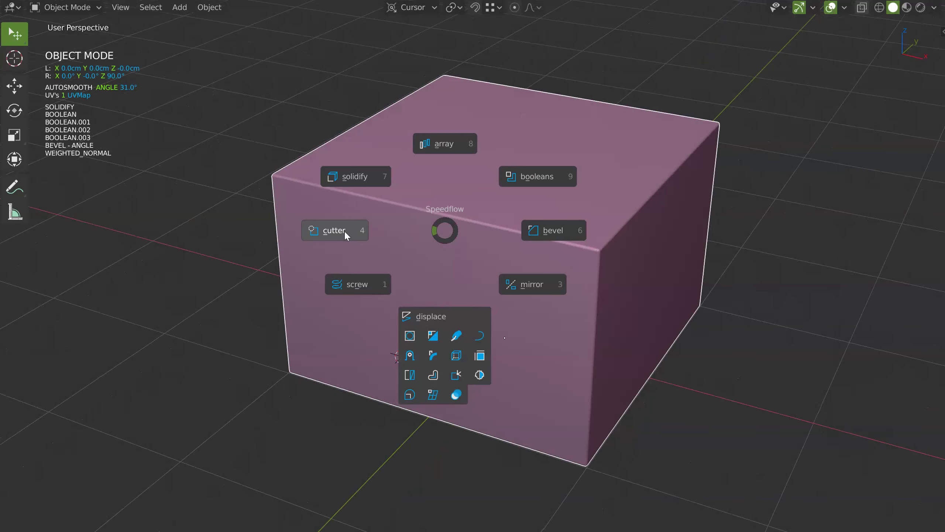
pyautogui.click(344, 230)
pyautogui.click(311, 219)
pyautogui.press('space')
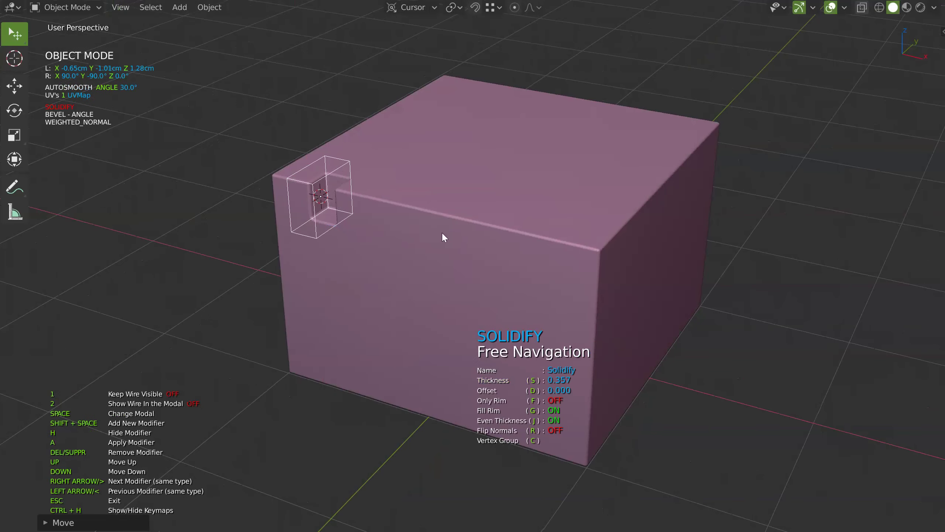
pyautogui.click(441, 232)
pyautogui.press('space')
pyautogui.moveTo(369, 234); pyautogui.dragTo(397, 172)
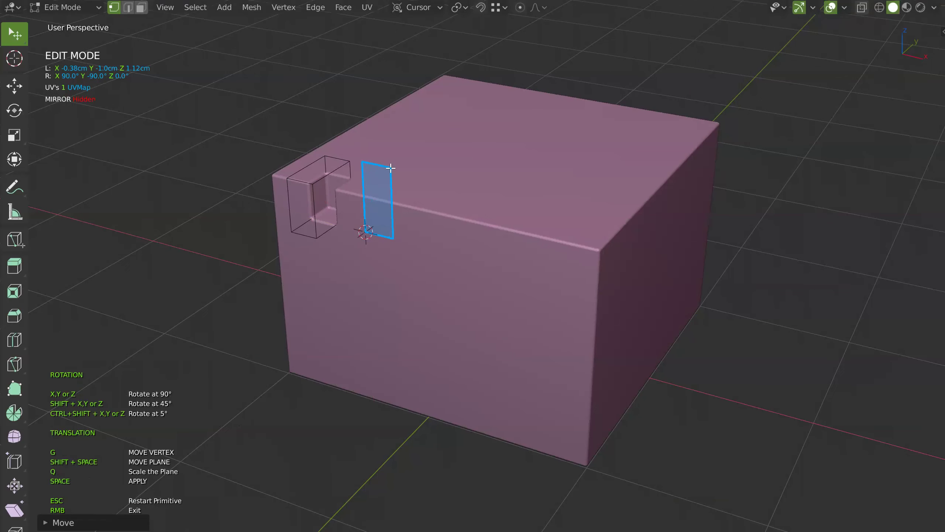
pyautogui.click(387, 178)
# Draw another cutter plane and the raised green block along the top edge
pyautogui.press('q')
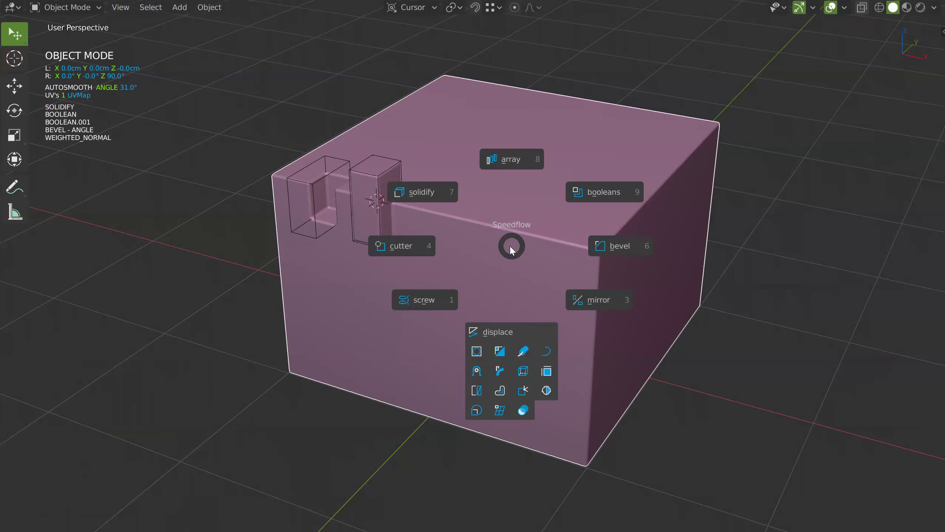
pyautogui.click(409, 244)
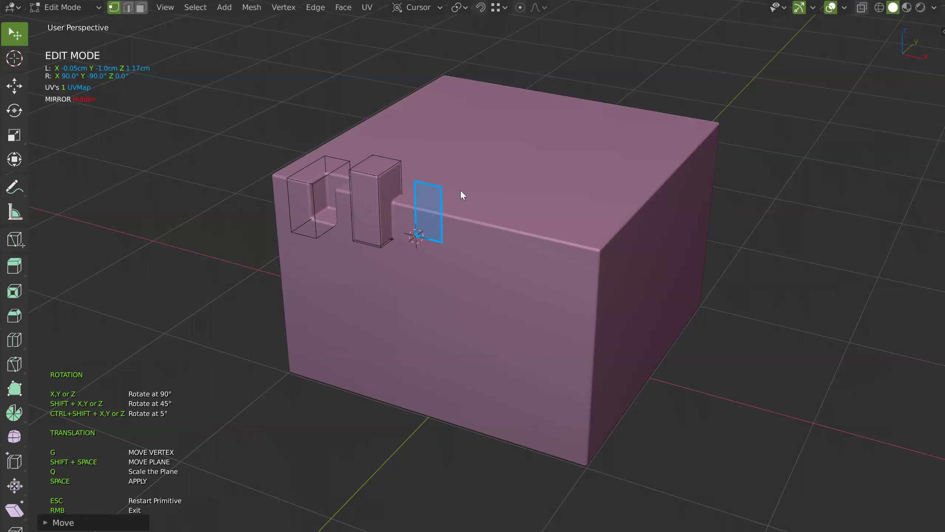
pyautogui.press('space')
pyautogui.press('q')
pyautogui.click(456, 265)
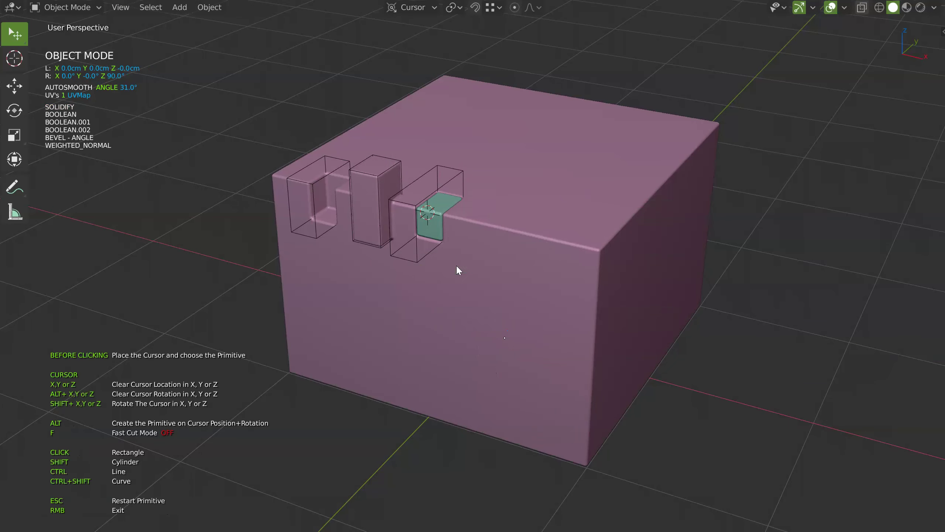
pyautogui.click(461, 240)
pyautogui.press('space')
pyautogui.press('Escape')
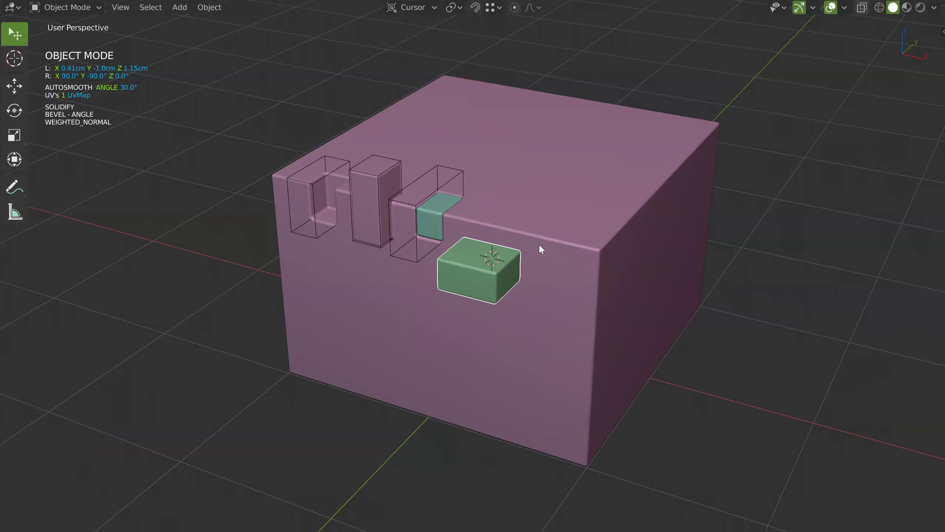
pyautogui.moveTo(538, 244); pyautogui.dragTo(456, 256, button='middle')
# Cut a small front-face recess about 0.16 thick and a lower-right corner notch
pyautogui.press('q')
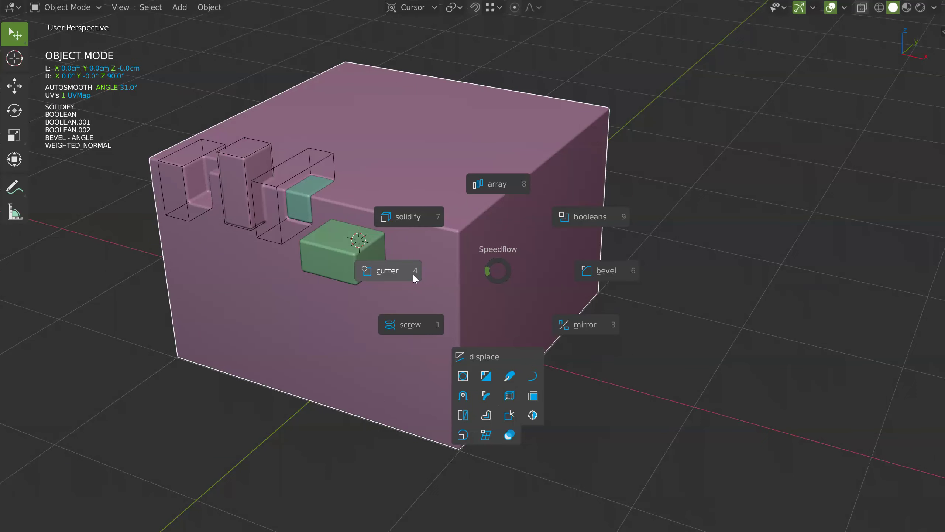
pyautogui.click(404, 272)
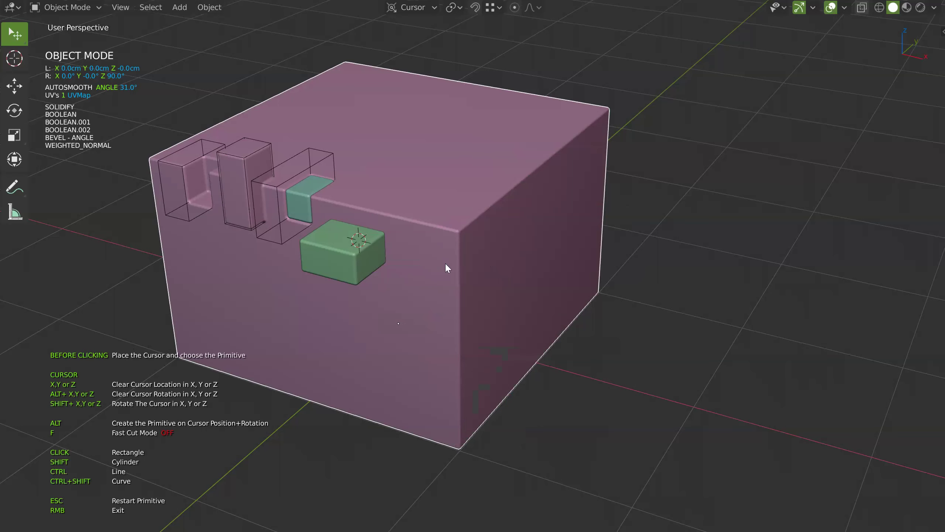
pyautogui.moveTo(409, 238); pyautogui.dragTo(447, 281)
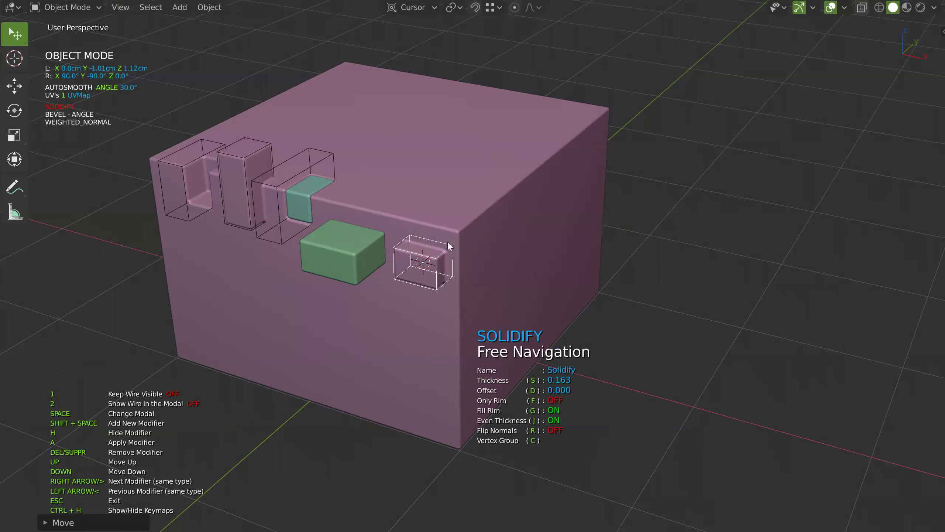
pyautogui.click(455, 228)
pyautogui.press('q')
pyautogui.click(363, 253)
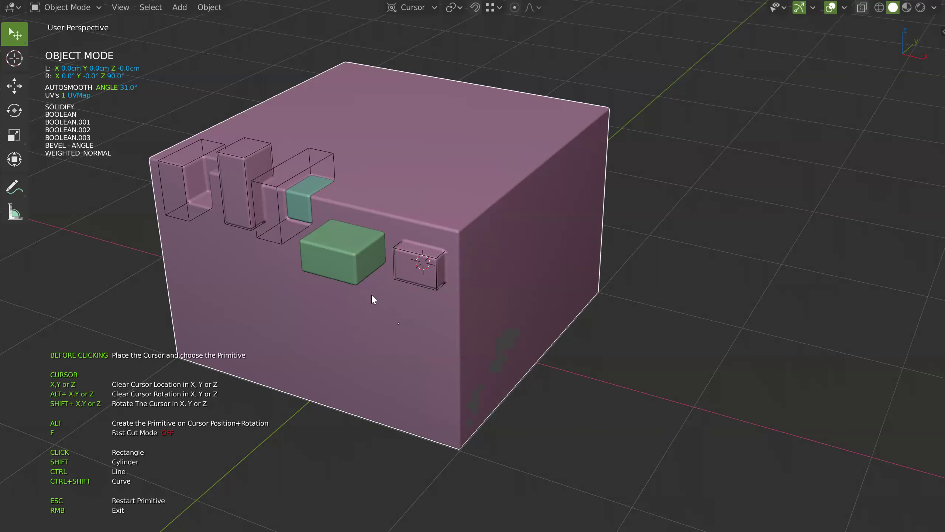
pyautogui.moveTo(438, 312); pyautogui.dragTo(491, 373)
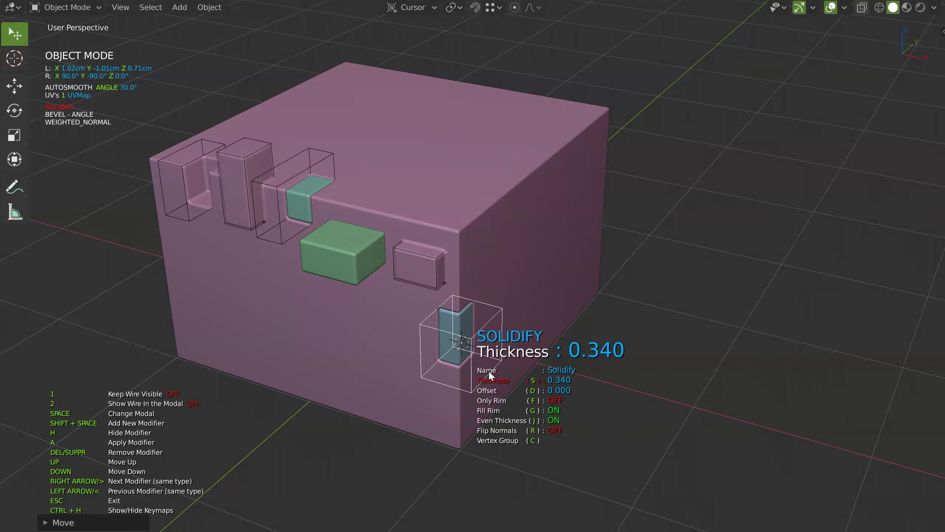
pyautogui.click(488, 370)
# Draw a new block on the cube's right face with thickness 0.397
pyautogui.press('q')
pyautogui.click(409, 220)
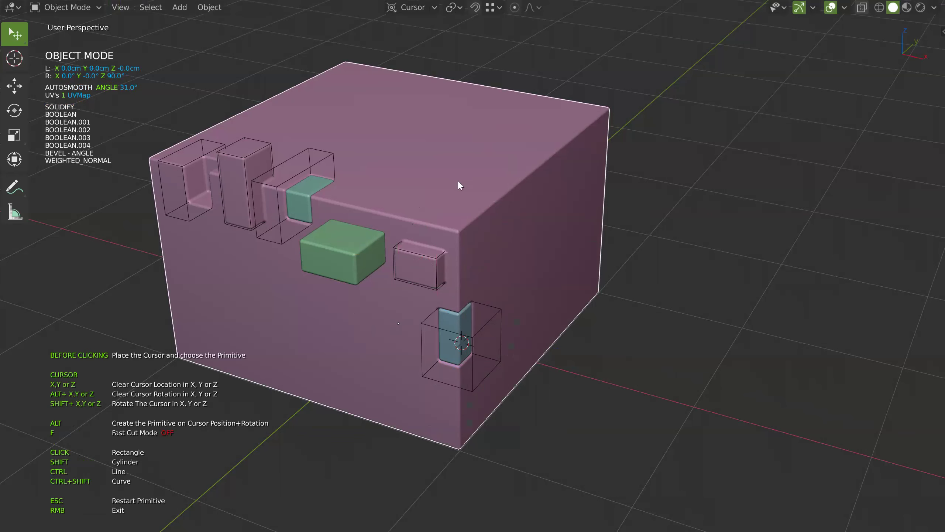
pyautogui.moveTo(480, 230); pyautogui.dragTo(532, 213)
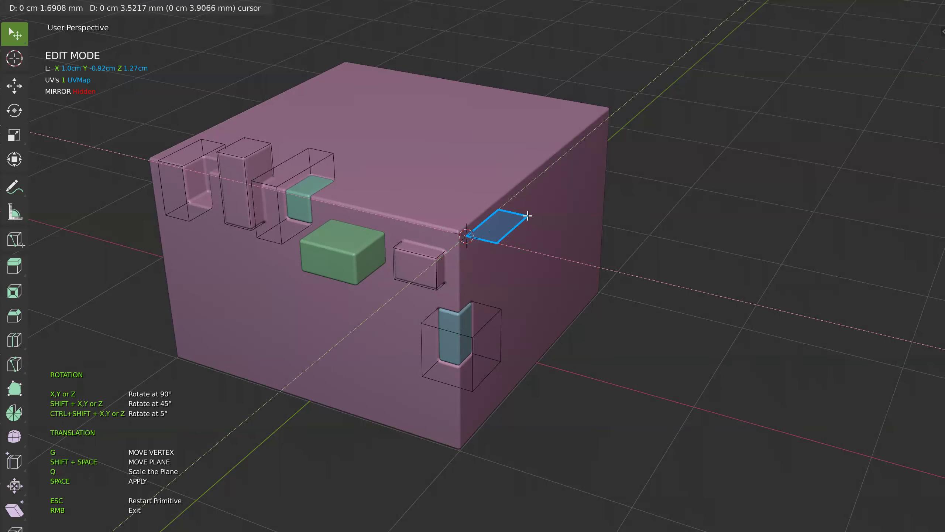
pyautogui.click(542, 213)
# Finish the right-face block's thickness and add its boolean to the cube
pyautogui.press('s')
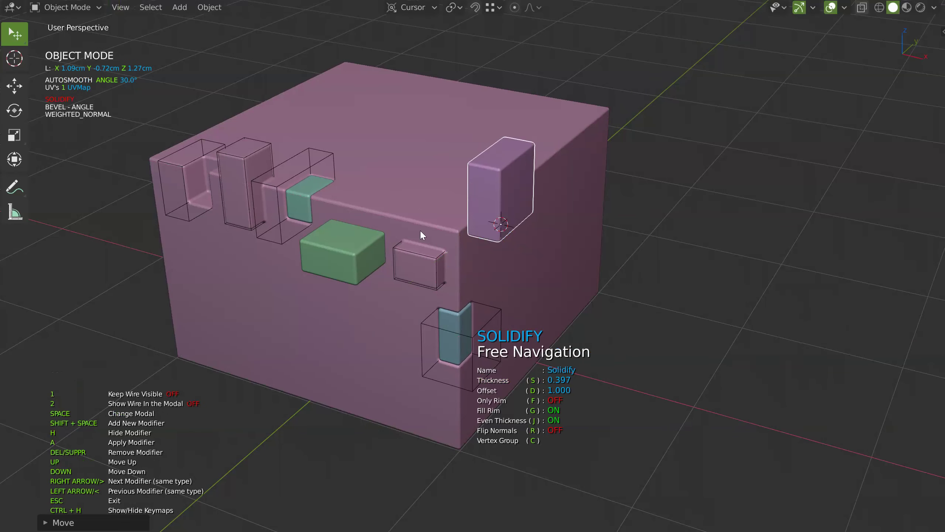
pyautogui.press('Escape')
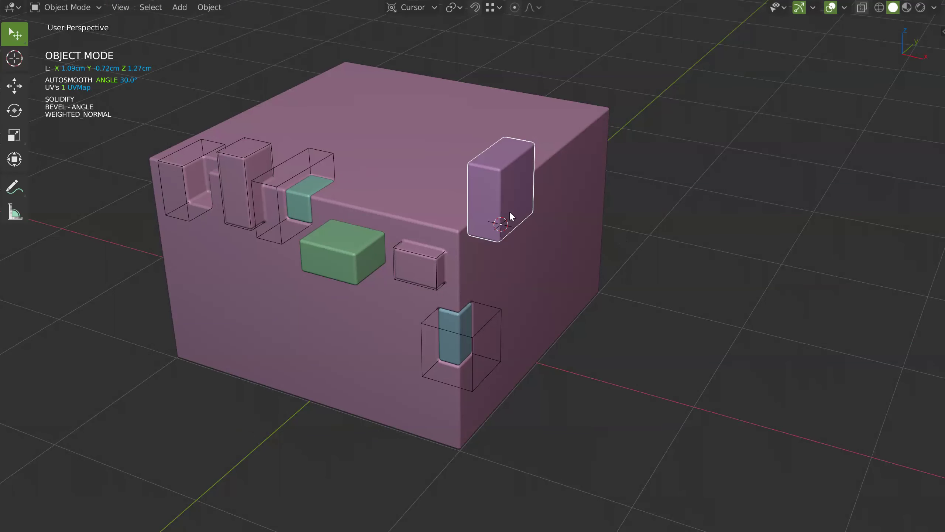
pyautogui.click(498, 224)
# Stand a new plane upright on the right face and solidify it 0.317 thick
pyautogui.hotkey('alt', 's')
pyautogui.click(456, 240)
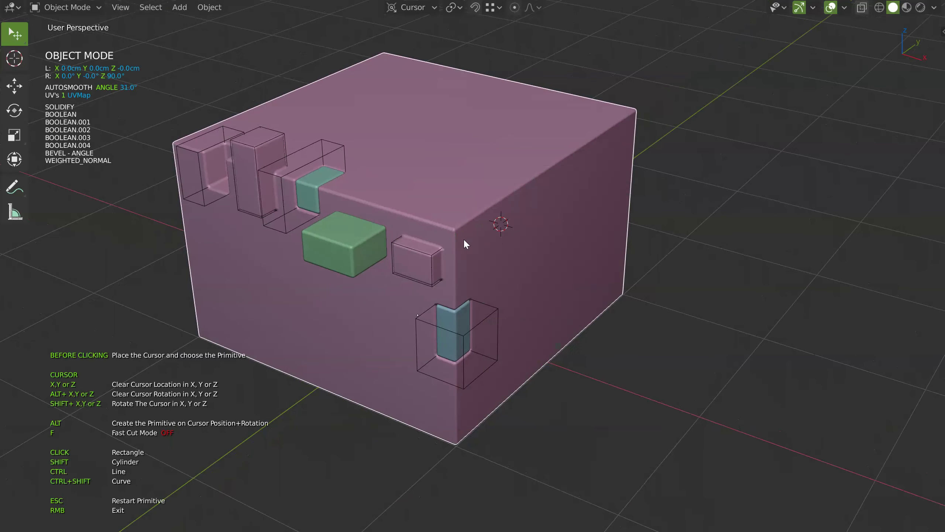
pyautogui.click(464, 240)
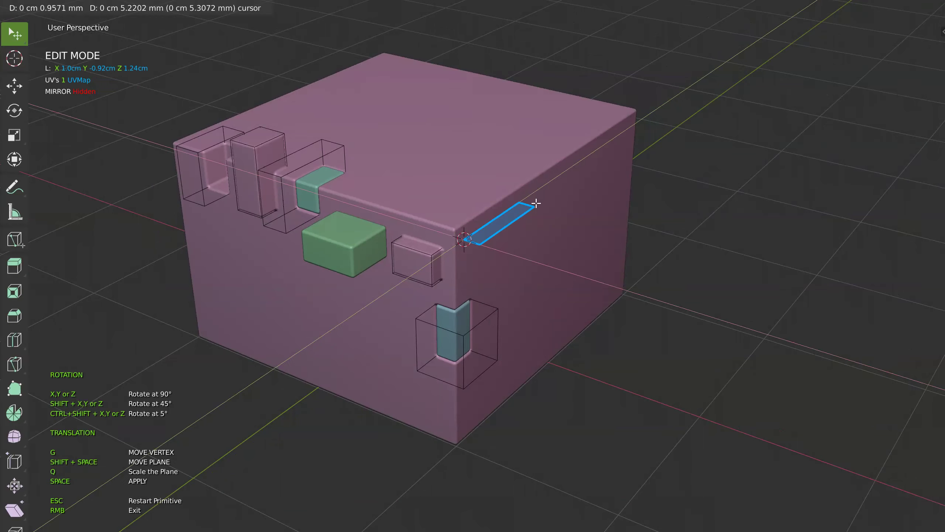
pyautogui.click(583, 205)
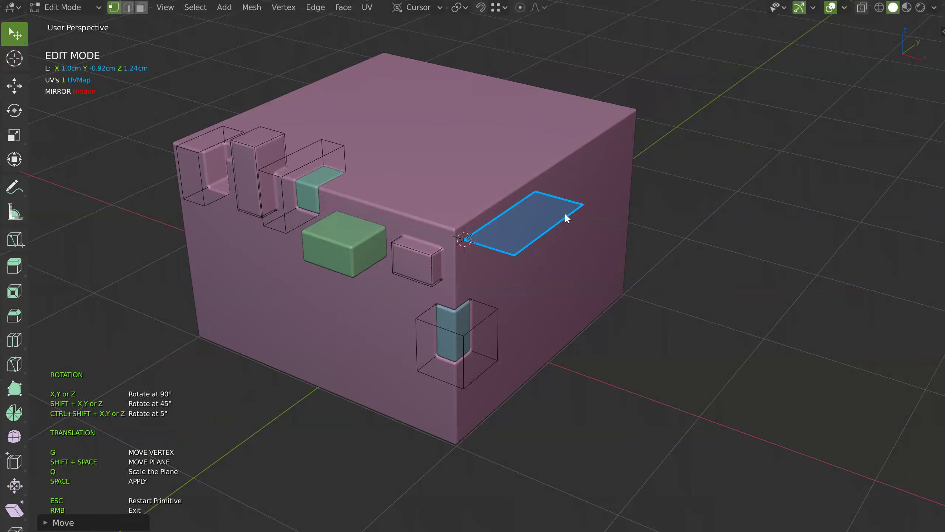
pyautogui.press('x')
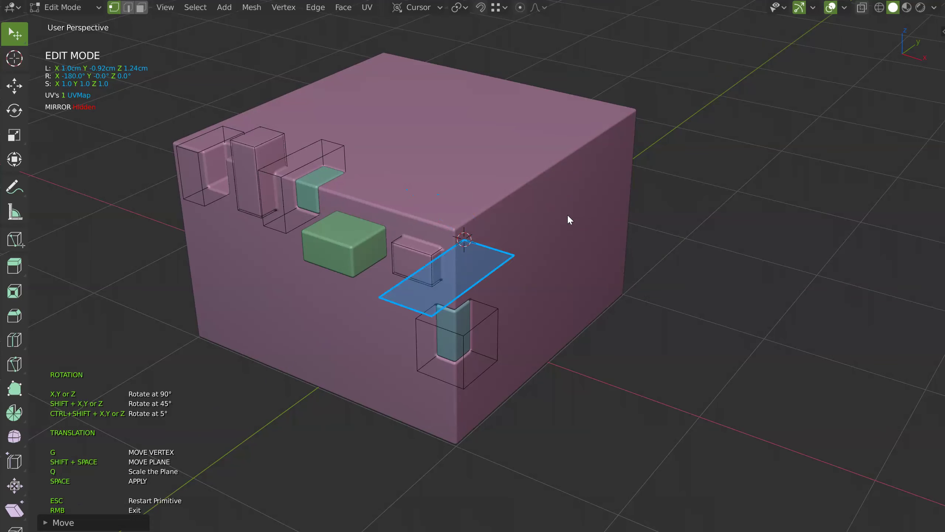
pyautogui.press('x')
pyautogui.hotkey('shift', 'x')
pyautogui.hotkey('shift', 'x')
pyautogui.hotkey('shift', 'x')
pyautogui.press('x')
pyautogui.press('x')
pyautogui.press('x')
pyautogui.press('x')
pyautogui.press('y')
pyautogui.hotkey('shift', 'x')
pyautogui.hotkey('shift', 'x')
pyautogui.press('space')
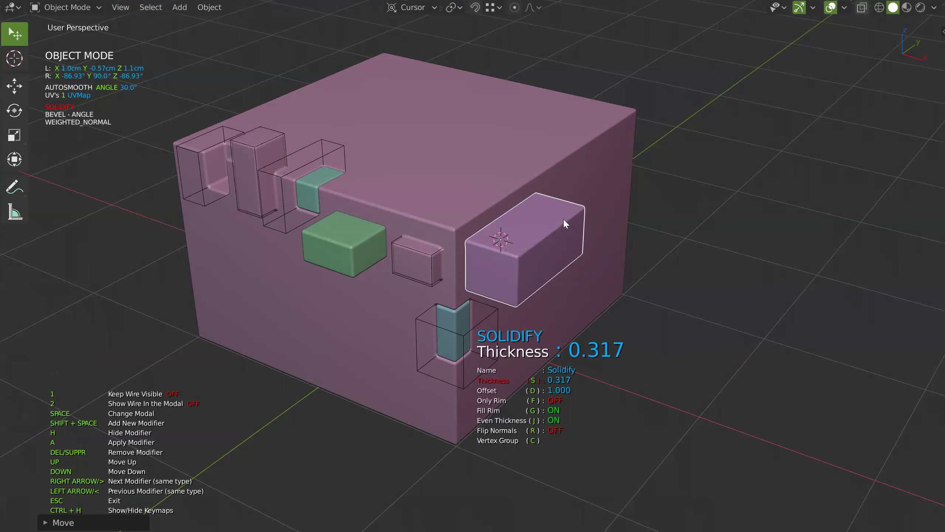
pyautogui.click(558, 232)
pyautogui.moveTo(526, 217)
pyautogui.mouseDown(button='middle')
pyautogui.moveTo(447, 212)
pyautogui.moveTo(553, 188)
pyautogui.mouseUp(button='middle')
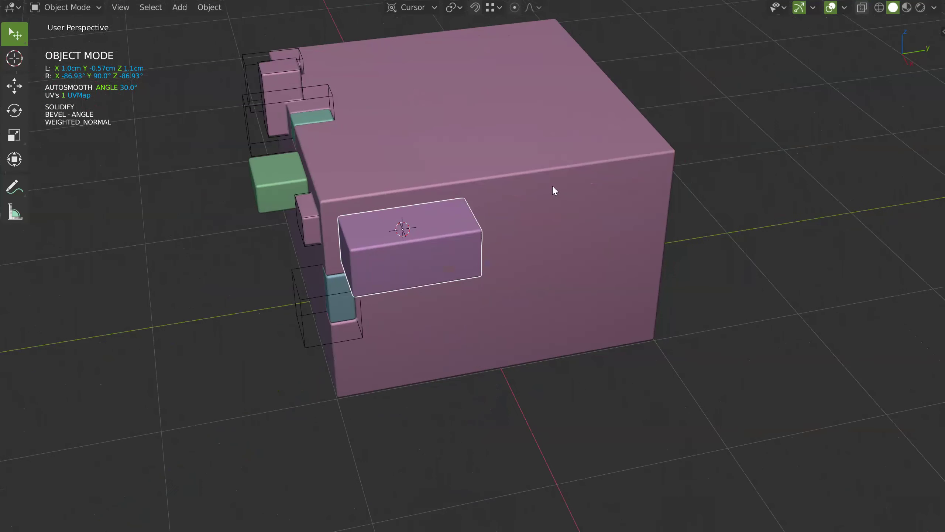
# Draw another box from a plane on the cube's right face
pyautogui.click(583, 198)
pyautogui.press('q')
pyautogui.click(532, 207)
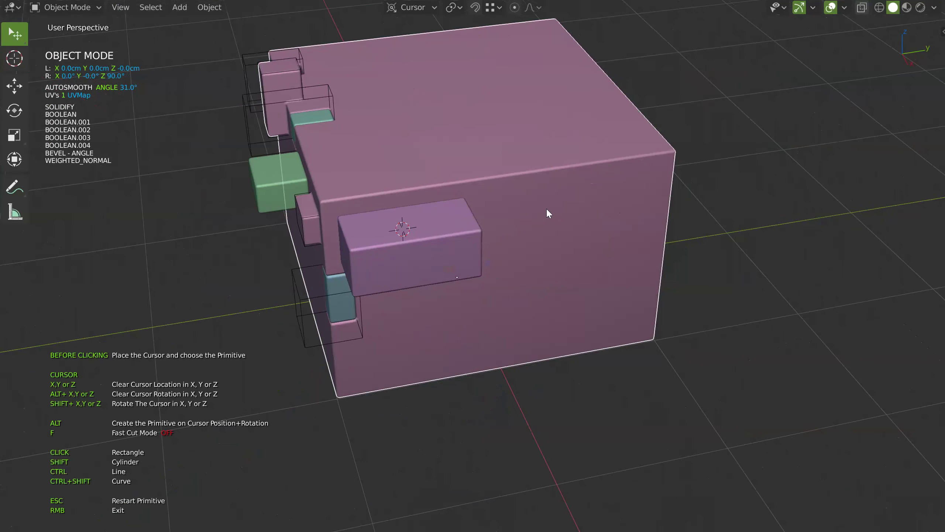
pyautogui.click(569, 184)
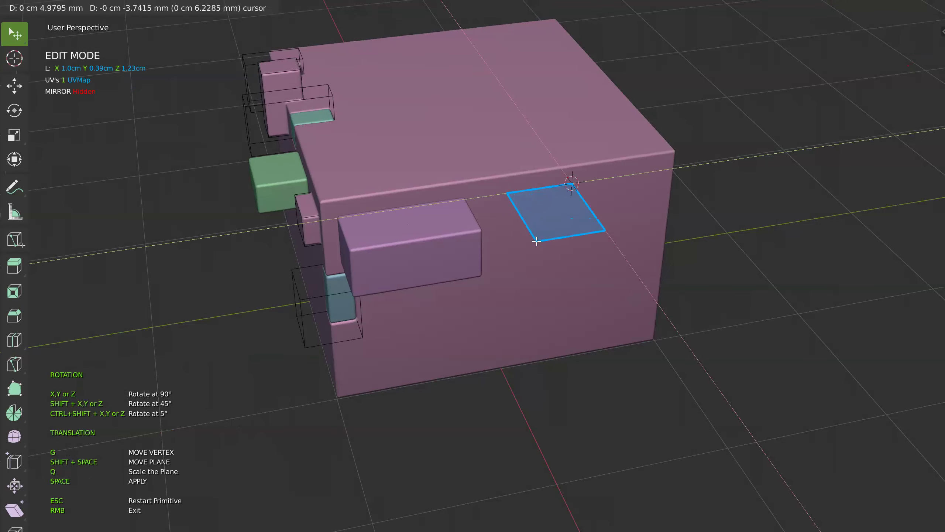
pyautogui.press('space')
pyautogui.moveTo(540, 226)
pyautogui.mouseDown(button='middle')
pyautogui.moveTo(514, 208)
pyautogui.moveTo(577, 242)
pyautogui.moveTo(476, 238)
pyautogui.mouseUp(button='middle')
# Draw a thin teal plate beside the side block, 0.769 thick
pyautogui.click(599, 228)
pyautogui.press('q')
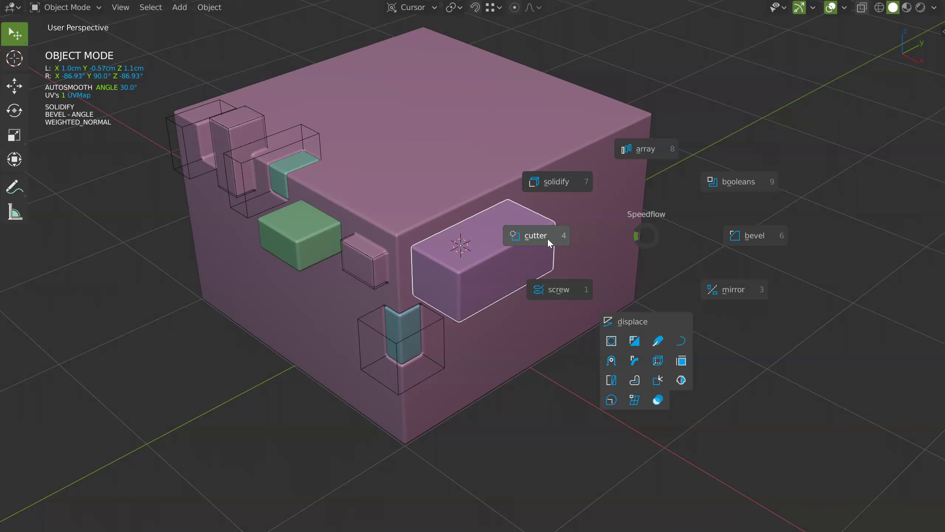
pyautogui.click(548, 238)
pyautogui.moveTo(580, 172); pyautogui.dragTo(562, 244)
pyautogui.press('space')
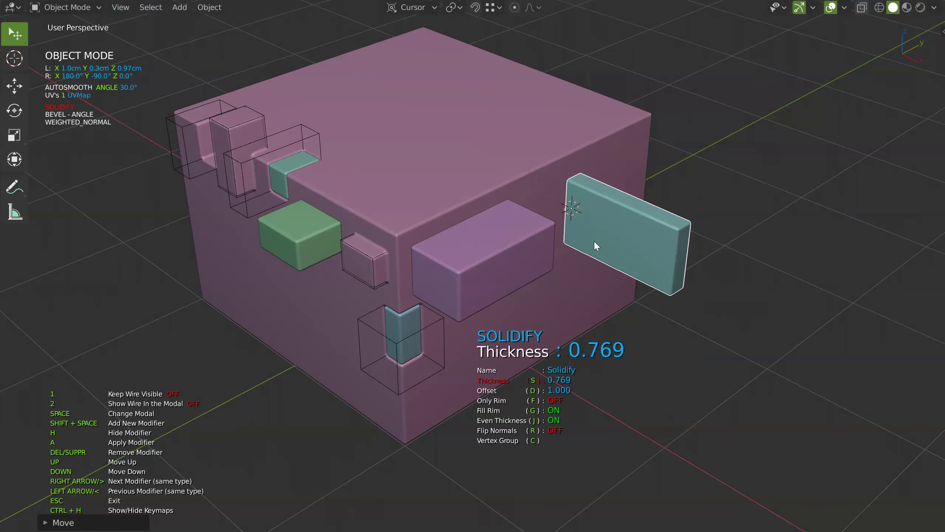
# Add a Screw modifier to form the rounded cylinder joining the plate
pyautogui.hotkey('shift', 'space')
pyautogui.click(532, 241)
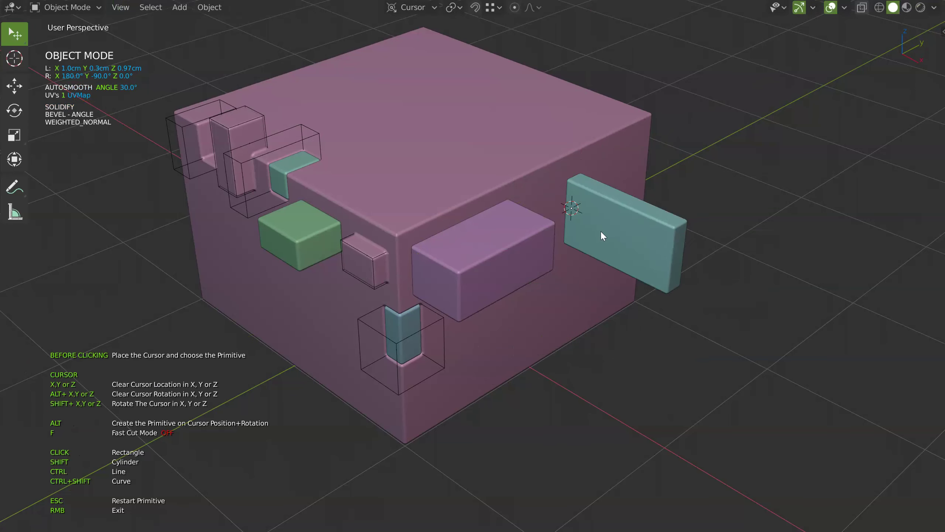
pyautogui.click(600, 231)
pyautogui.press('space')
pyautogui.press('Escape')
pyautogui.moveTo(577, 244)
pyautogui.mouseDown(button='middle')
pyautogui.moveTo(545, 198)
pyautogui.moveTo(555, 118)
pyautogui.moveTo(523, 218)
pyautogui.moveTo(546, 219)
pyautogui.mouseUp(button='middle')
# Reselect the pink cube and orbit slightly to review the model
pyautogui.hotkey('shift', 'space')
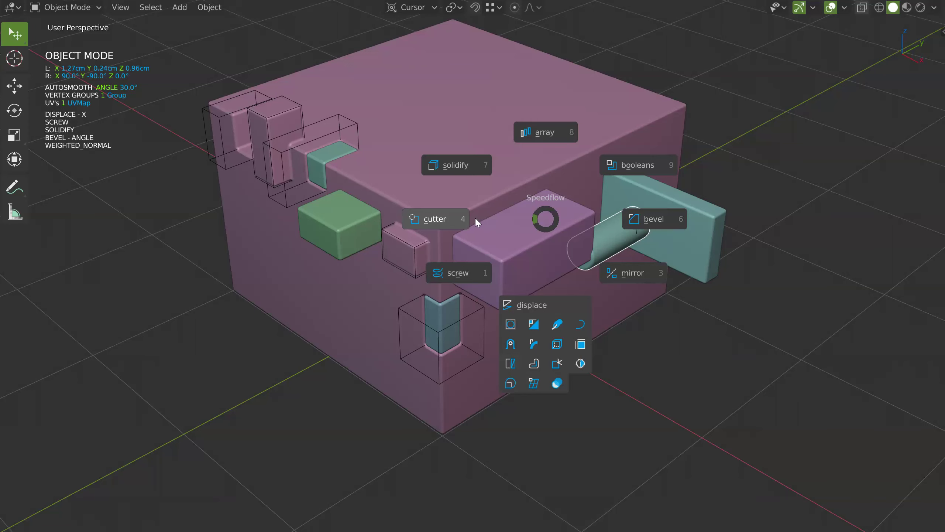
pyautogui.press('Escape')
pyautogui.click(519, 135)
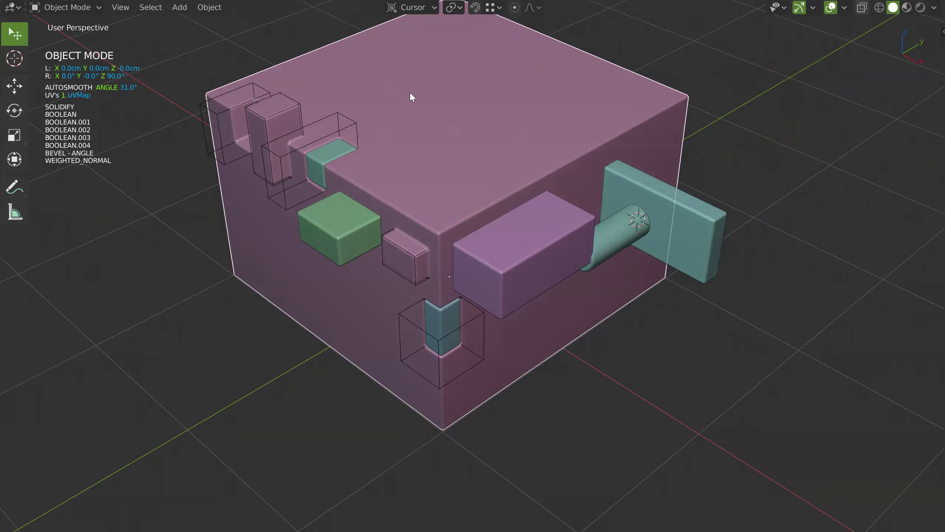
pyautogui.moveTo(513, 215); pyautogui.dragTo(511, 214, button='middle')
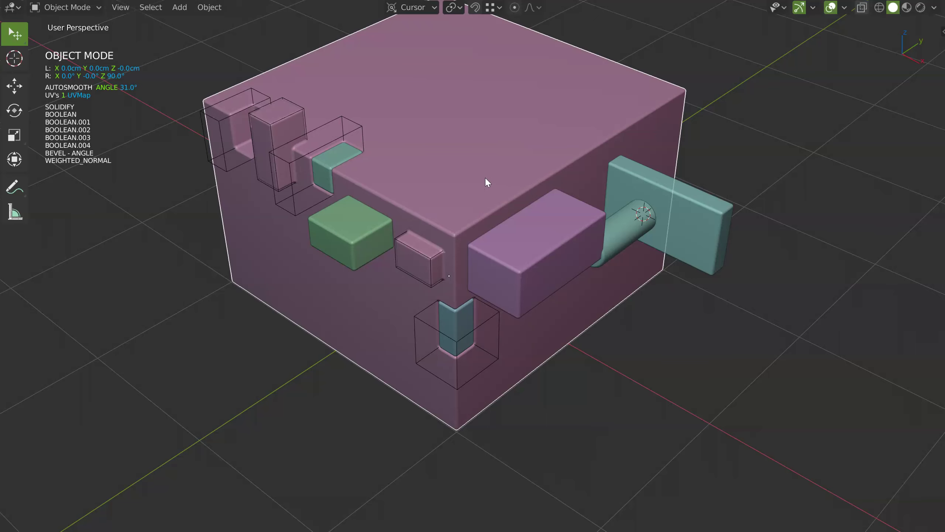
# Stand a cylinder cutter on the pink block's top
pyautogui.moveTo(565, 191); pyautogui.dragTo(519, 188, button='middle')
pyautogui.hotkey('alt', 's')
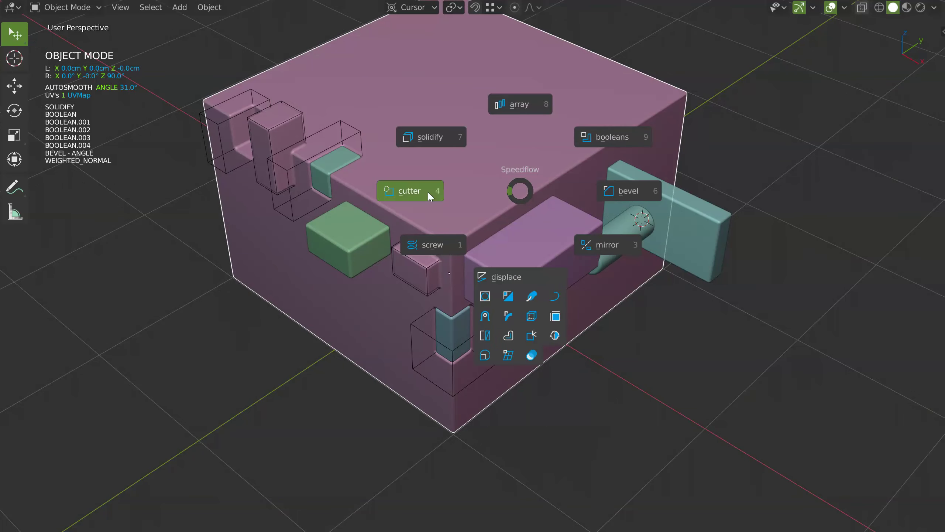
pyautogui.click(427, 190)
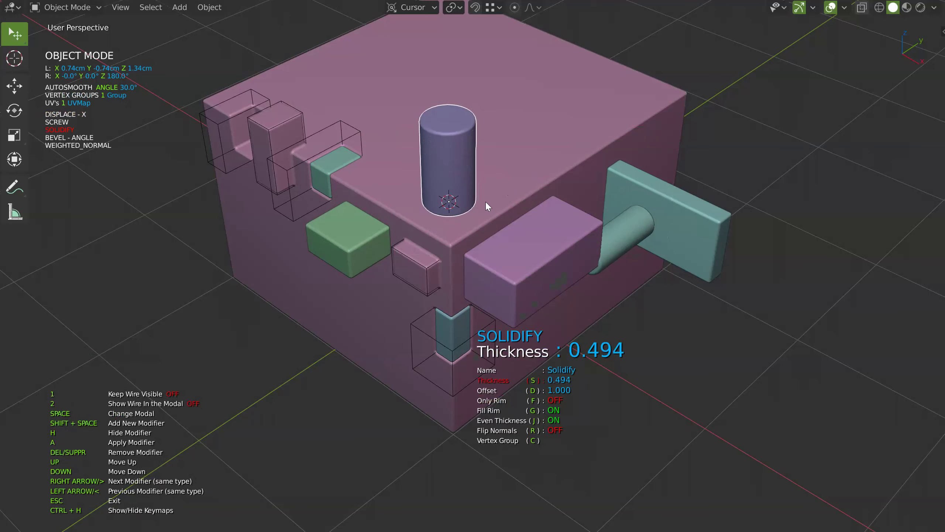
pyautogui.moveTo(518, 189); pyautogui.dragTo(591, 213, button='middle')
pyautogui.hotkey('shift', 'space')
pyautogui.press('Escape')
# Cut a box notch near the far corner with a wider, single-segment bevel, then reselect the block
pyautogui.hotkey('alt', 's')
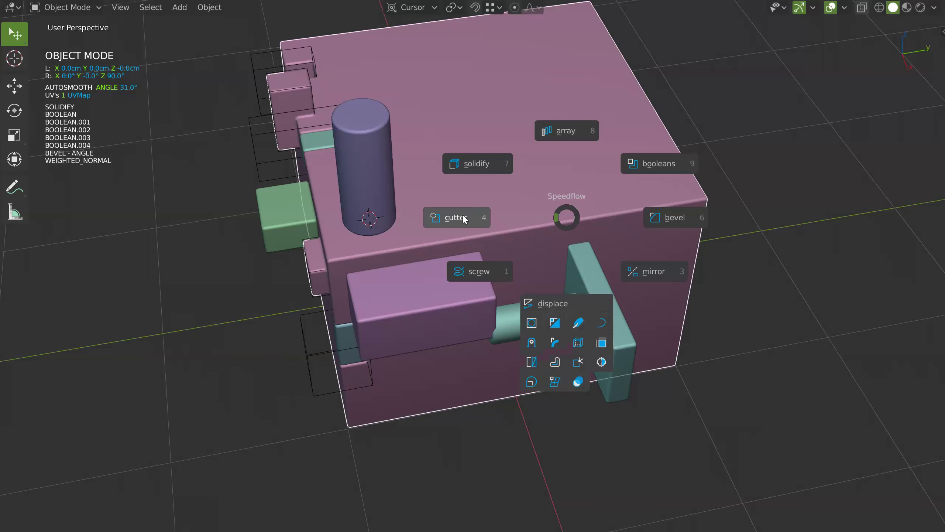
pyautogui.click(464, 218)
pyautogui.moveTo(508, 192); pyautogui.dragTo(564, 240)
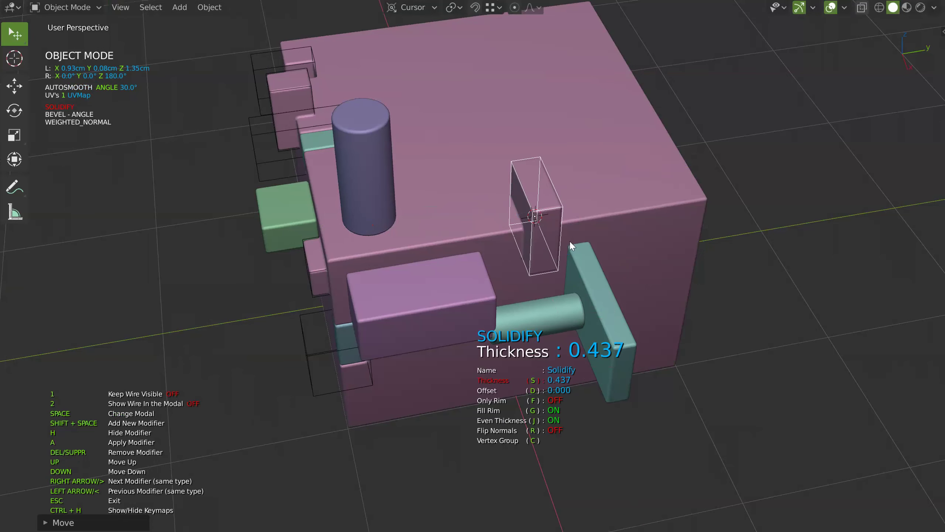
pyautogui.hotkey('shift', 'space')
pyautogui.click(673, 240)
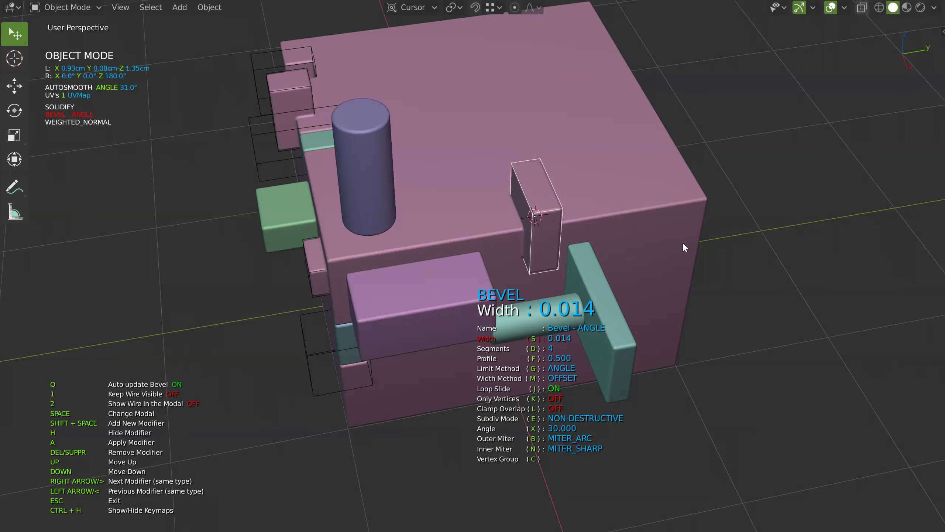
pyautogui.moveTo(690, 241); pyautogui.dragTo(671, 220, button='middle')
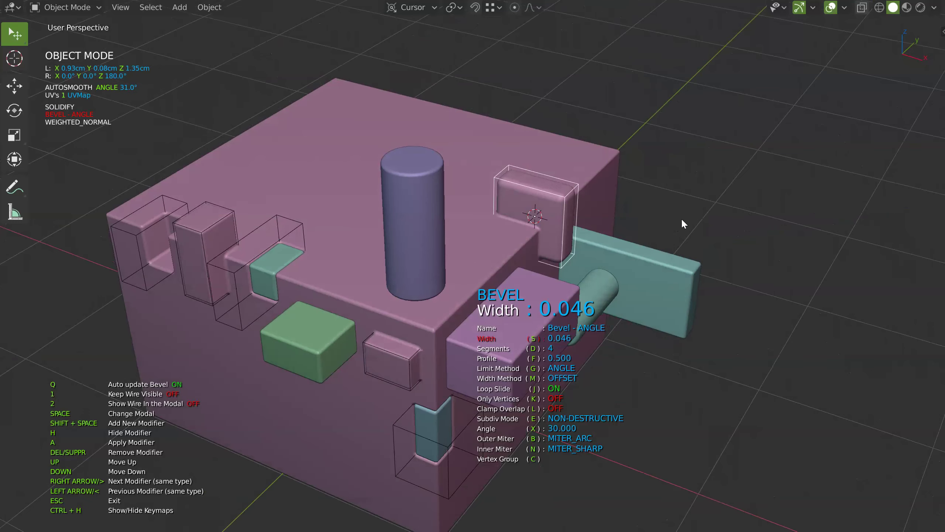
pyautogui.press('d')
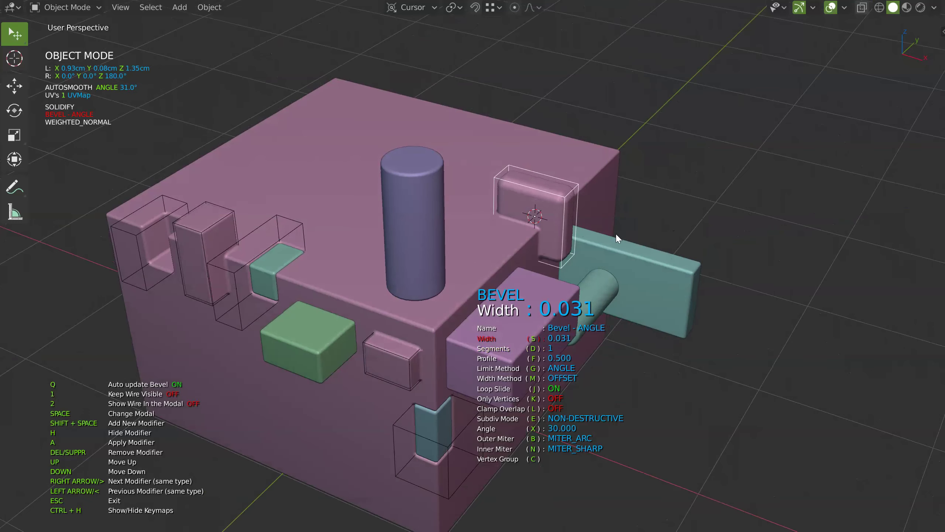
pyautogui.press('Escape')
pyautogui.moveTo(587, 230); pyautogui.dragTo(602, 180, button='middle')
pyautogui.click(567, 235)
pyautogui.moveTo(567, 235)
pyautogui.mouseDown(button='middle')
pyautogui.moveTo(543, 236)
pyautogui.moveTo(575, 237)
pyautogui.mouseUp(button='middle')
# Cut a rectangular box notch into the pink block's left side
pyautogui.moveTo(503, 302); pyautogui.dragTo(541, 263, button='middle')
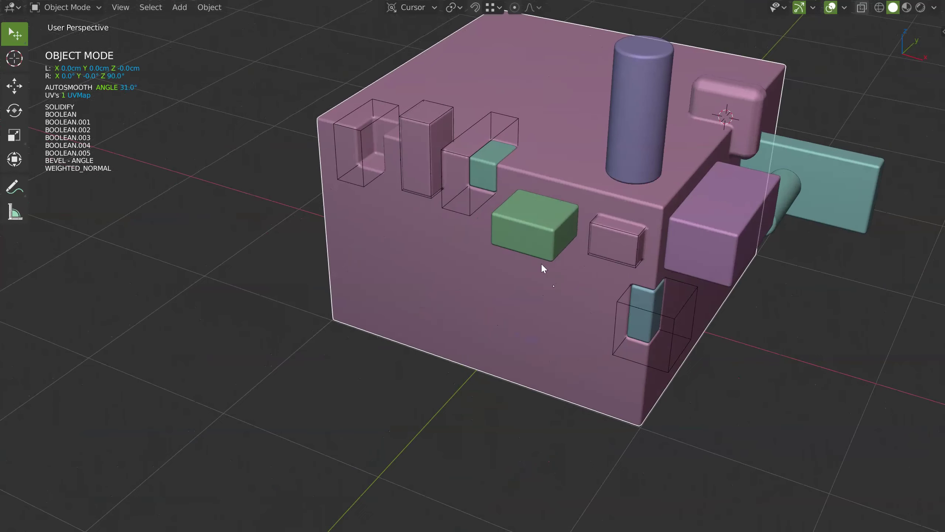
pyautogui.hotkey('alt', 's')
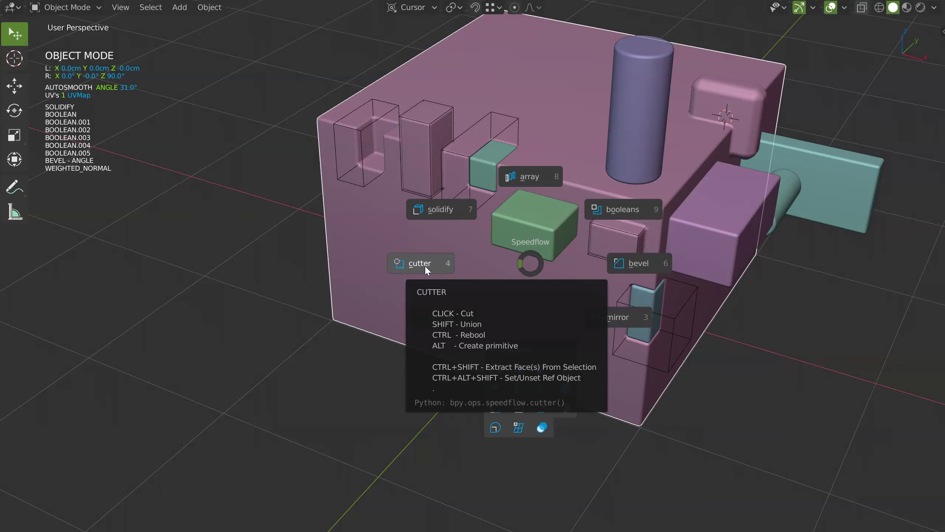
pyautogui.click(424, 264)
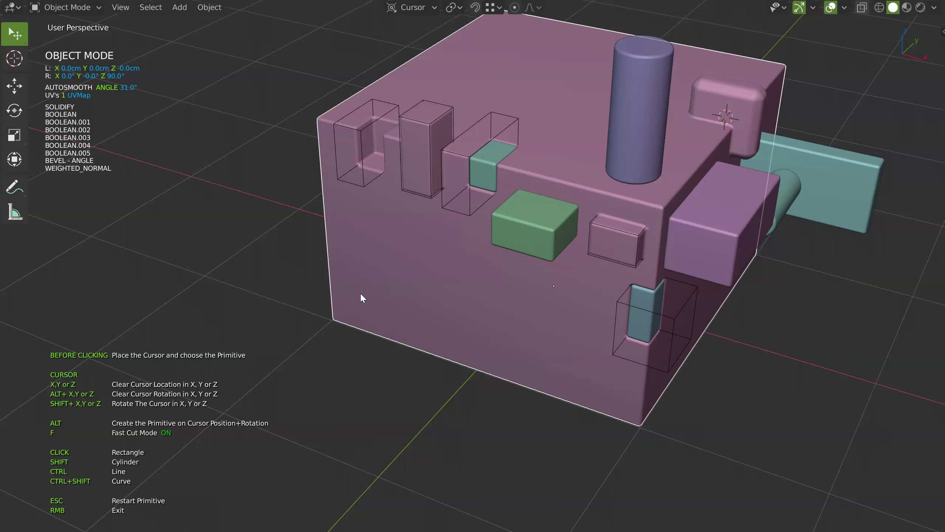
pyautogui.moveTo(332, 214); pyautogui.dragTo(304, 249)
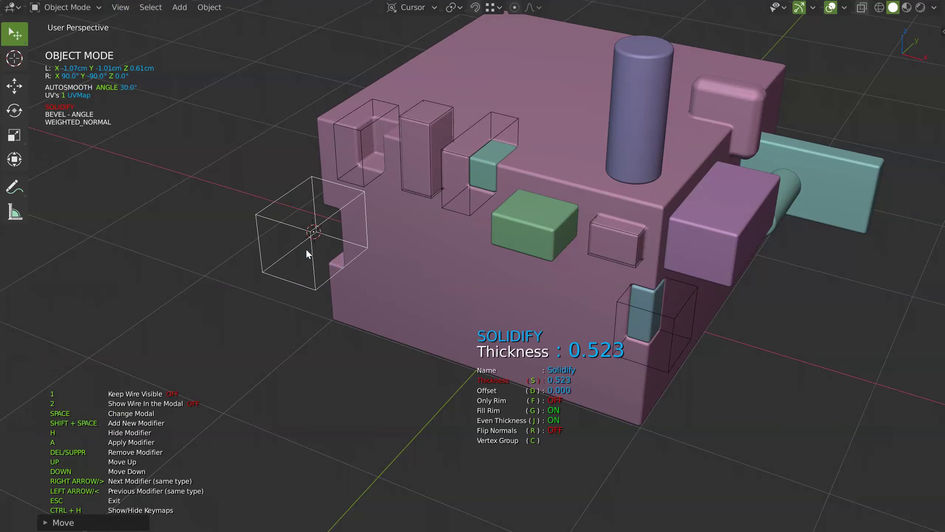
pyautogui.click(305, 248)
# Cut two rectangular notches along the pink block's bottom edge
pyautogui.moveTo(430, 260)
pyautogui.mouseDown(button='middle')
pyautogui.moveTo(502, 285)
pyautogui.moveTo(601, 339)
pyautogui.mouseUp(button='middle')
pyautogui.click(601, 323)
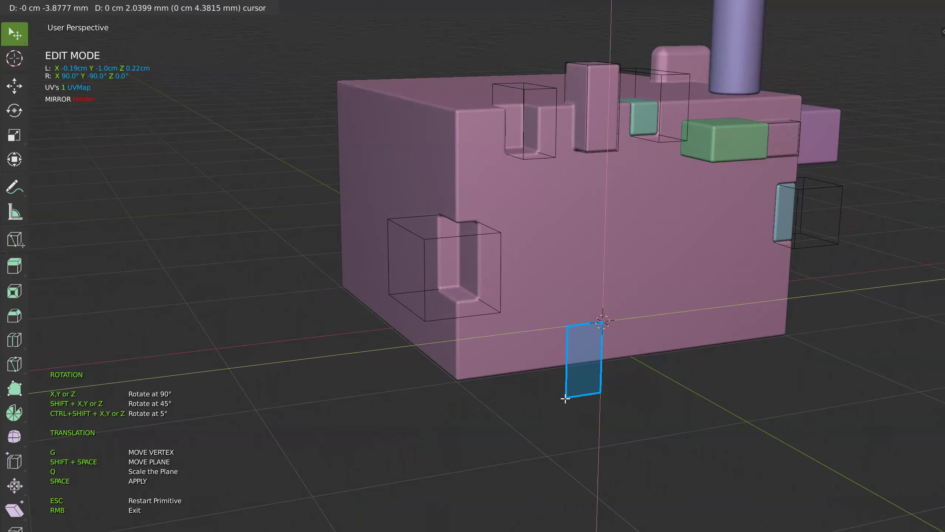
pyautogui.press('space')
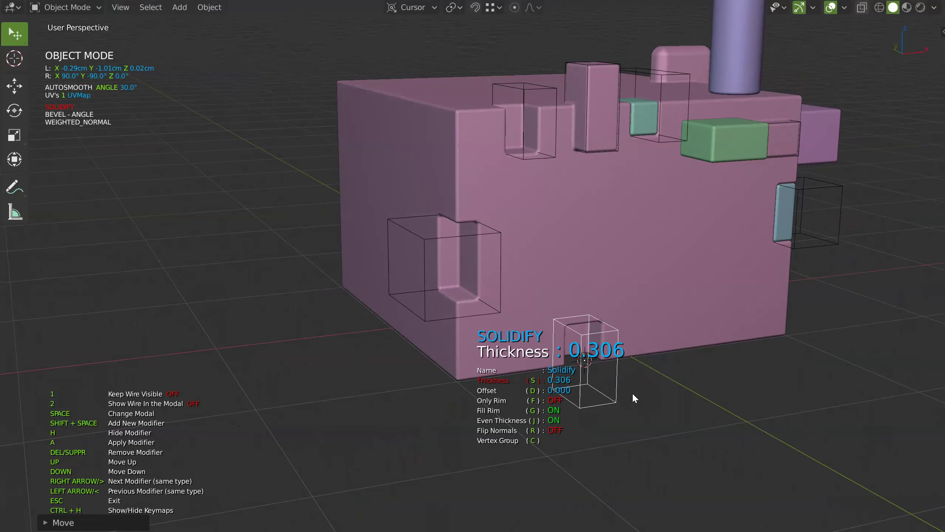
pyautogui.click(632, 392)
pyautogui.keyDown('shift'); pyautogui.rightClick(681, 352); pyautogui.keyUp('shift')
pyautogui.click(683, 380)
pyautogui.press('space')
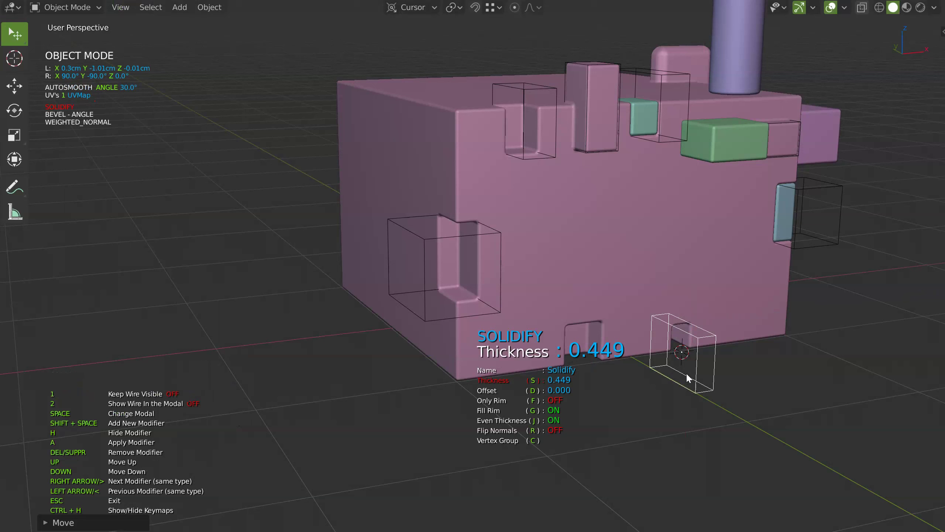
pyautogui.click(686, 372)
# Cut a rectangular notch into the block's upper-left face
pyautogui.click(476, 133)
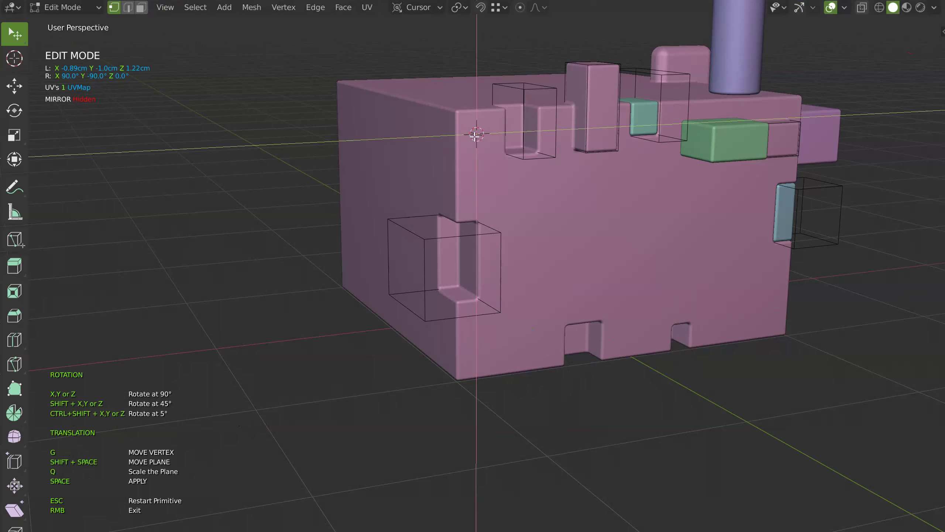
pyautogui.click(451, 182)
pyautogui.press('space')
pyautogui.click(450, 182)
pyautogui.moveTo(450, 182)
pyautogui.mouseDown(button='middle')
pyautogui.moveTo(493, 121)
pyautogui.moveTo(498, 142)
pyautogui.moveTo(601, 184)
pyautogui.moveTo(630, 260)
pyautogui.mouseUp(button='middle')
# Cut a rectangular notch into the green piece
pyautogui.click(604, 242)
pyautogui.click(630, 269)
pyautogui.press('space')
pyautogui.click(642, 266)
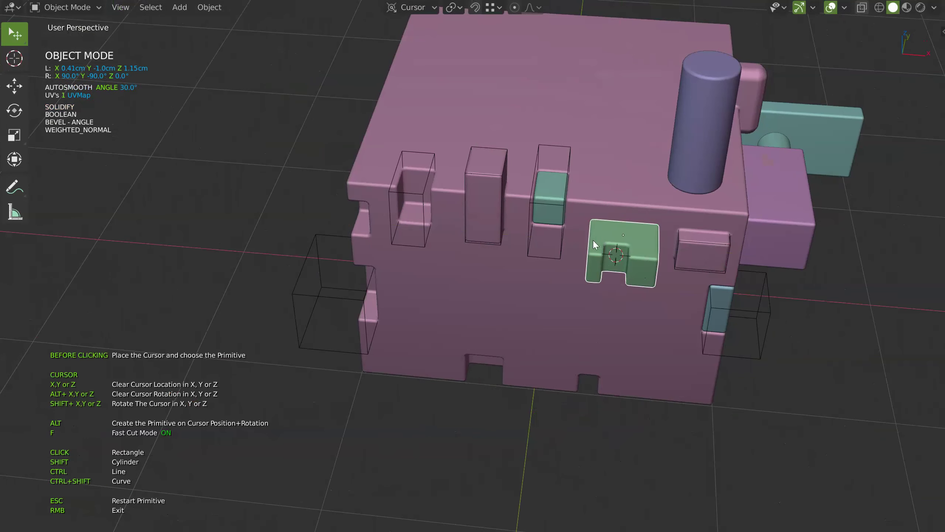
# Select the pink block and orbit and zoom around it to inspect the cuts, ending in right side view
pyautogui.moveTo(593, 240); pyautogui.dragTo(527, 223, button='middle')
pyautogui.scroll(5, 485, 230)
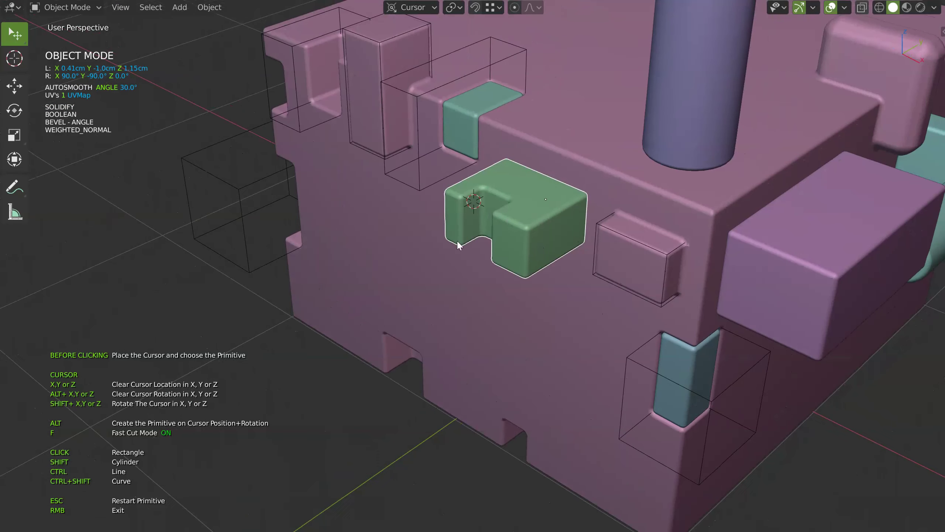
pyautogui.scroll(-3, 546, 238)
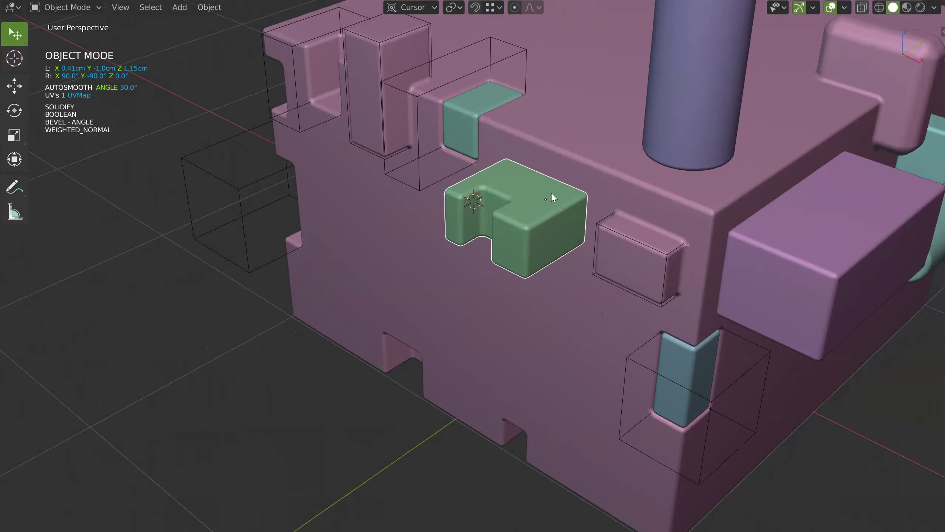
pyautogui.moveTo(550, 192); pyautogui.dragTo(570, 220, button='middle')
pyautogui.click(571, 220)
pyautogui.scroll(4, 562, 248)
pyautogui.scroll(-3, 565, 225)
pyautogui.moveTo(491, 158)
pyautogui.mouseDown(button='middle')
pyautogui.moveTo(597, 188)
pyautogui.moveTo(474, 190)
pyautogui.mouseUp(button='middle')
pyautogui.scroll(-2, 578, 200)
pyautogui.scroll(3, 474, 189)
pyautogui.scroll(-2, 573, 190)
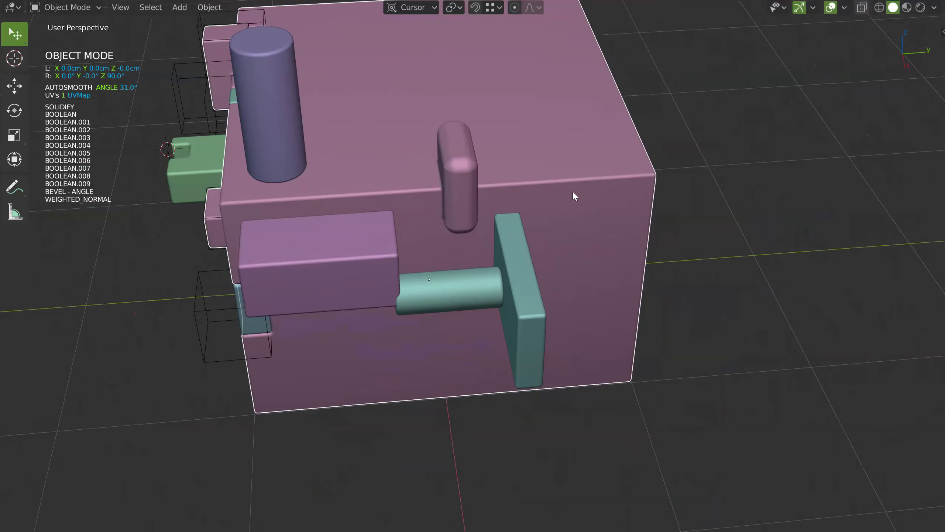
pyautogui.moveTo(572, 191); pyautogui.dragTo(563, 204, button='middle')
pyautogui.scroll(3, 570, 201)
pyautogui.scroll(-3, 550, 223)
pyautogui.moveTo(521, 251)
pyautogui.mouseDown(button='middle')
pyautogui.moveTo(503, 235)
pyautogui.moveTo(538, 213)
pyautogui.mouseUp(button='middle')
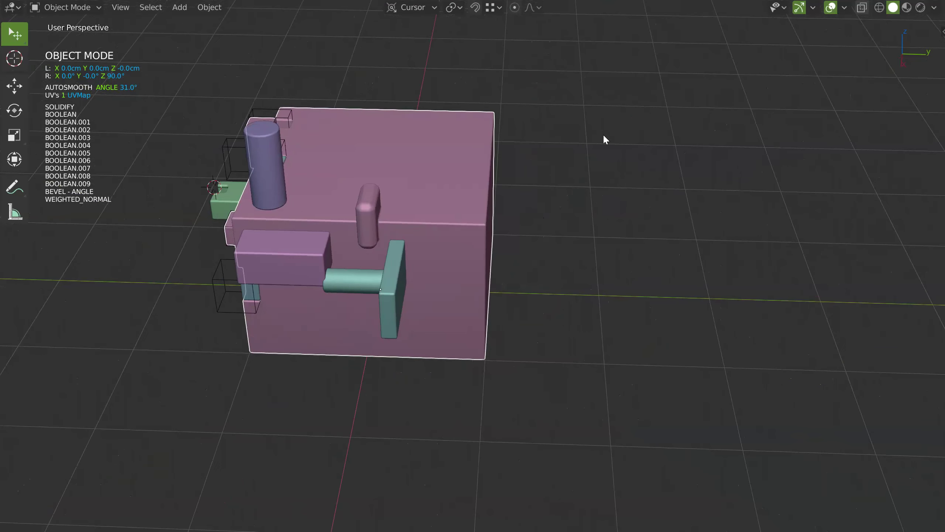
pyautogui.moveTo(603, 139)
pyautogui.mouseDown(button='middle')
pyautogui.moveTo(633, 258)
pyautogui.moveTo(596, 263)
pyautogui.moveTo(661, 278)
pyautogui.mouseUp(button='middle')
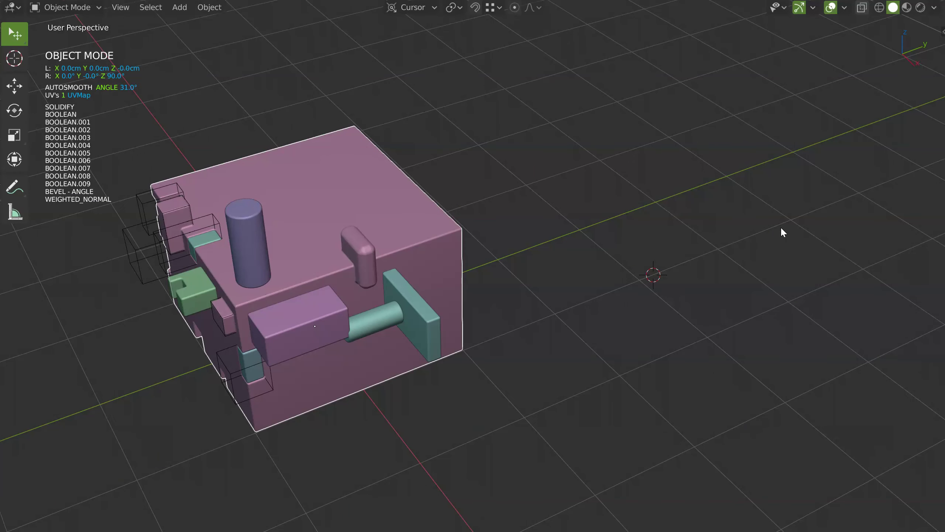
pyautogui.press('KP_3')
# Draw a large rectangle beside the pink block and solidify it into a 1.431-thick box
pyautogui.keyDown('shift'); pyautogui.moveTo(781, 230); pyautogui.dragTo(539, 204, button='middle'); pyautogui.keyUp('shift')
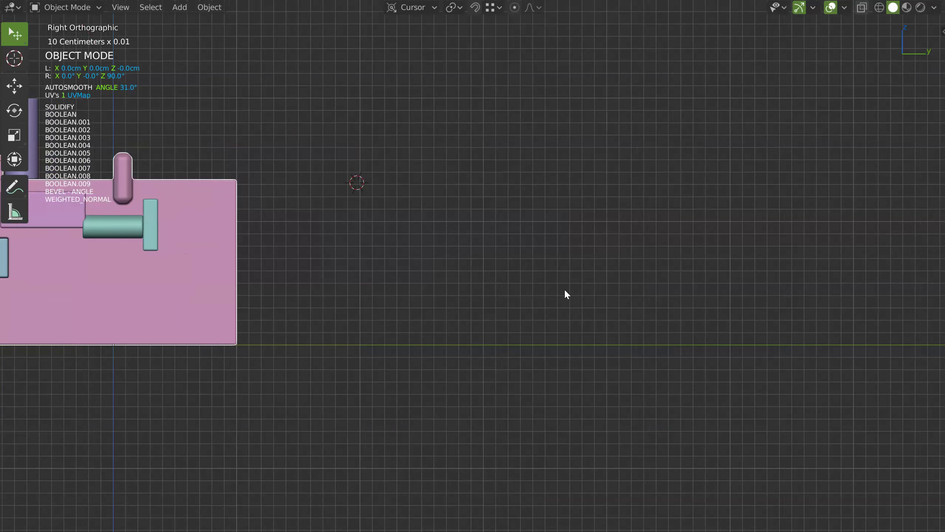
pyautogui.press('q')
pyautogui.click(461, 292)
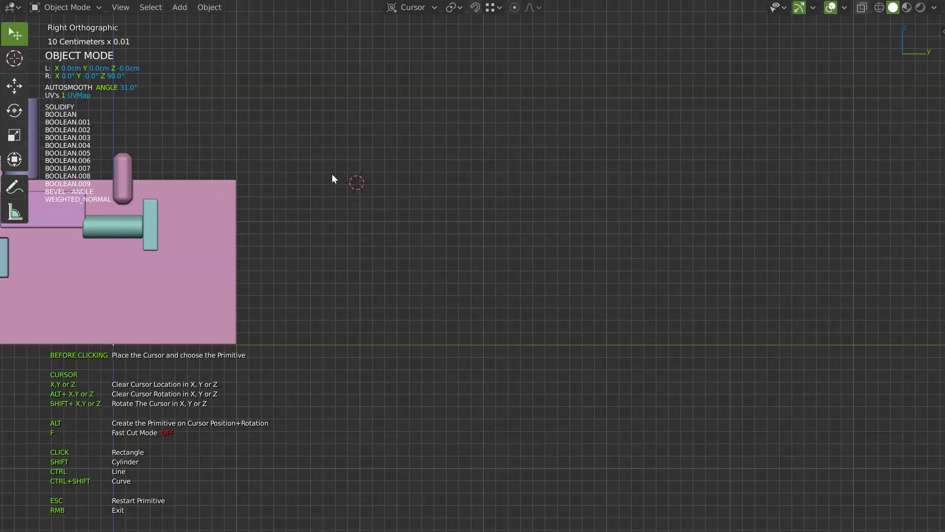
pyautogui.moveTo(329, 166); pyautogui.dragTo(645, 405)
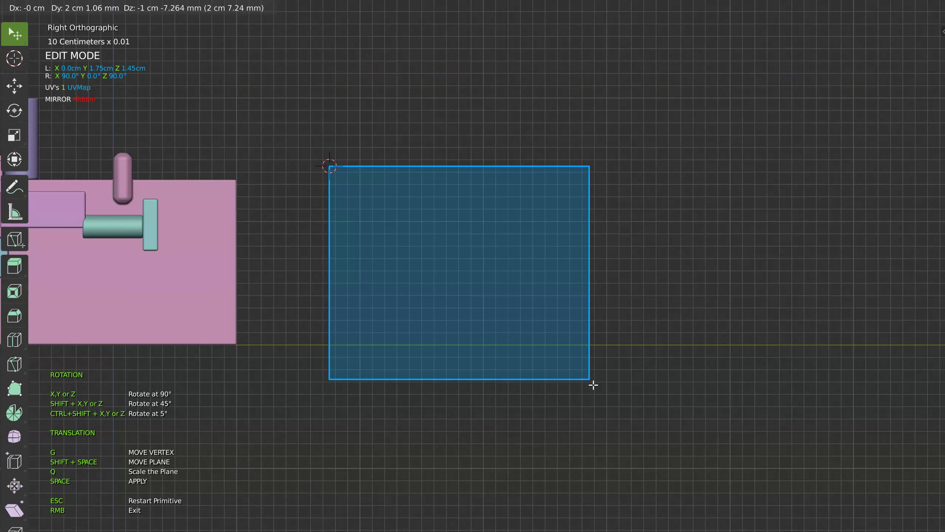
pyautogui.moveTo(541, 319)
pyautogui.mouseDown(button='middle')
pyautogui.moveTo(658, 329)
pyautogui.moveTo(487, 245)
pyautogui.moveTo(541, 283)
pyautogui.moveTo(522, 253)
pyautogui.moveTo(459, 237)
pyautogui.moveTo(447, 225)
pyautogui.moveTo(472, 234)
pyautogui.mouseUp(button='middle')
pyautogui.press('space')
pyautogui.press('space')
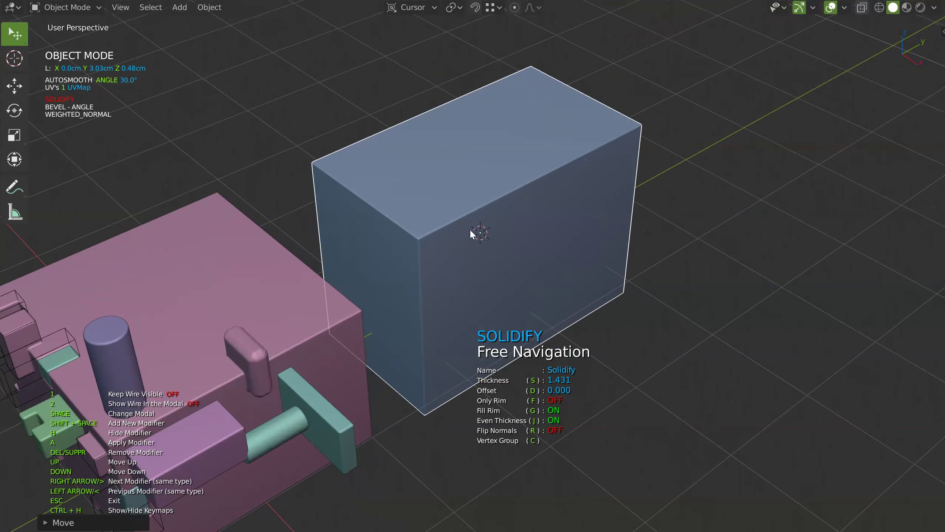
# Add an X mirror modifier with bisect to the blue box
pyautogui.hotkey('shift', 'space')
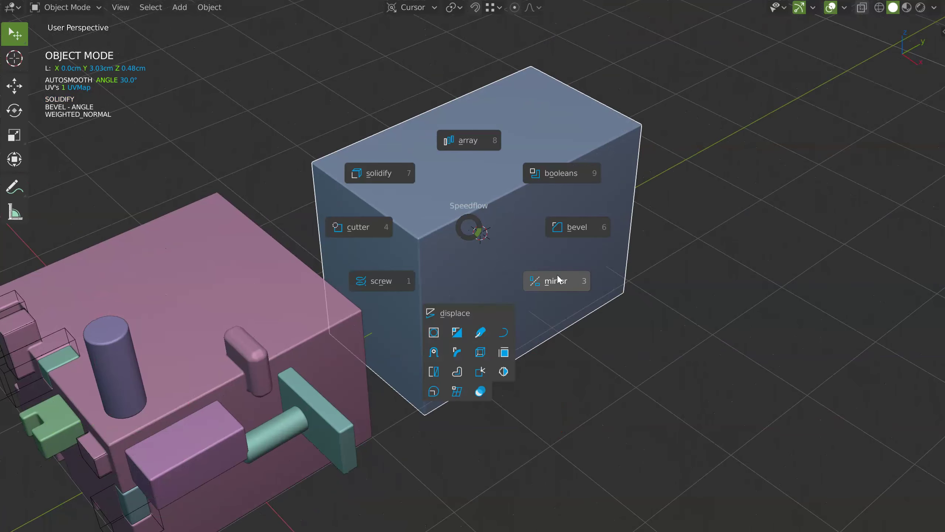
pyautogui.click(554, 281)
pyautogui.hotkey('shift', 'x')
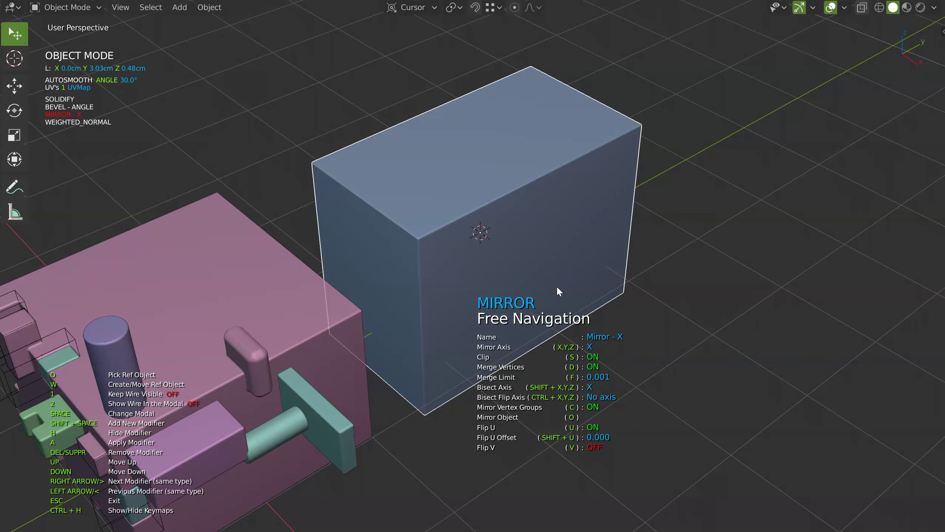
pyautogui.press('Escape')
# Draw a rectangle cutter box on the blue box and confirm its thickness
pyautogui.press('f')
pyautogui.click(454, 249)
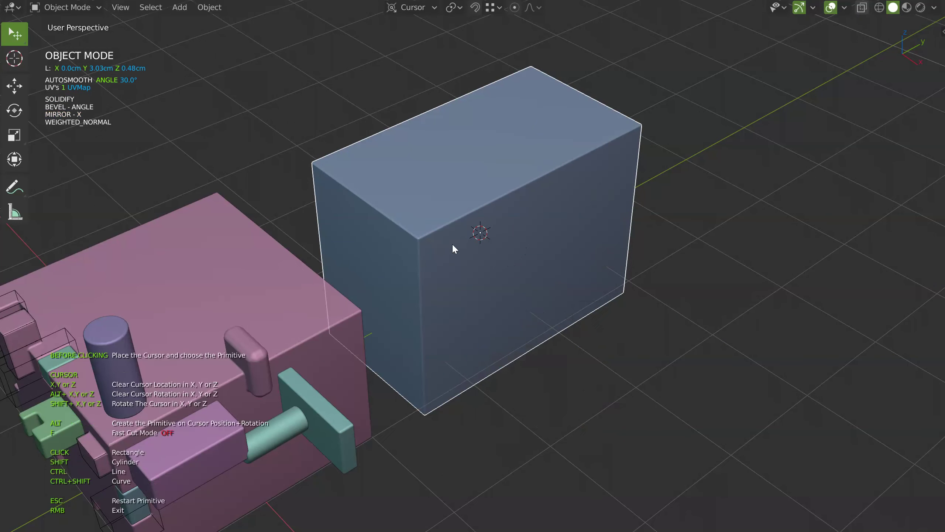
pyautogui.press('space')
pyautogui.moveTo(503, 235)
pyautogui.mouseDown(button='middle')
pyautogui.moveTo(505, 221)
pyautogui.moveTo(511, 229)
pyautogui.mouseUp(button='middle')
pyautogui.press('Escape')
# Cut a rectangular slot across the blue block's top and inspect it by hiding and unhiding the block
pyautogui.click(518, 228)
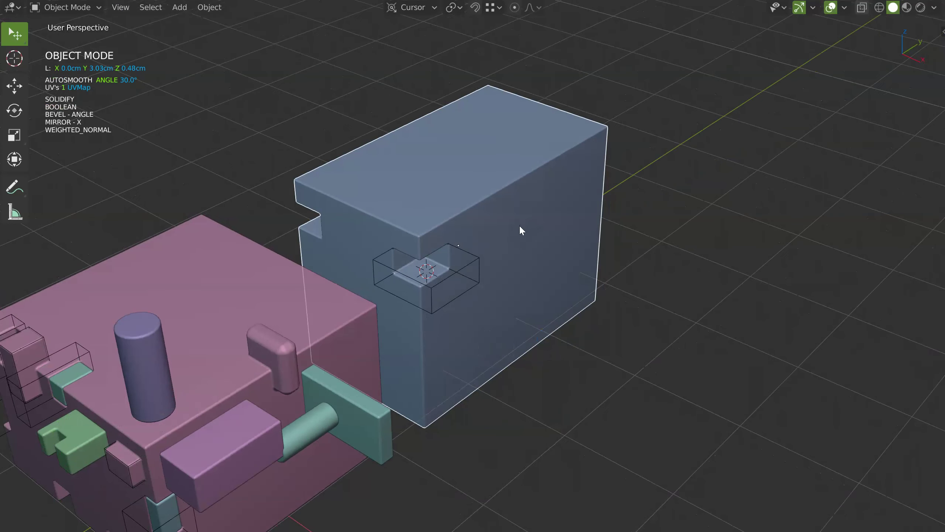
pyautogui.press('space')
pyautogui.click(428, 226)
pyautogui.moveTo(451, 232)
pyautogui.mouseDown(button='middle')
pyautogui.moveTo(482, 216)
pyautogui.moveTo(436, 224)
pyautogui.mouseUp(button='middle')
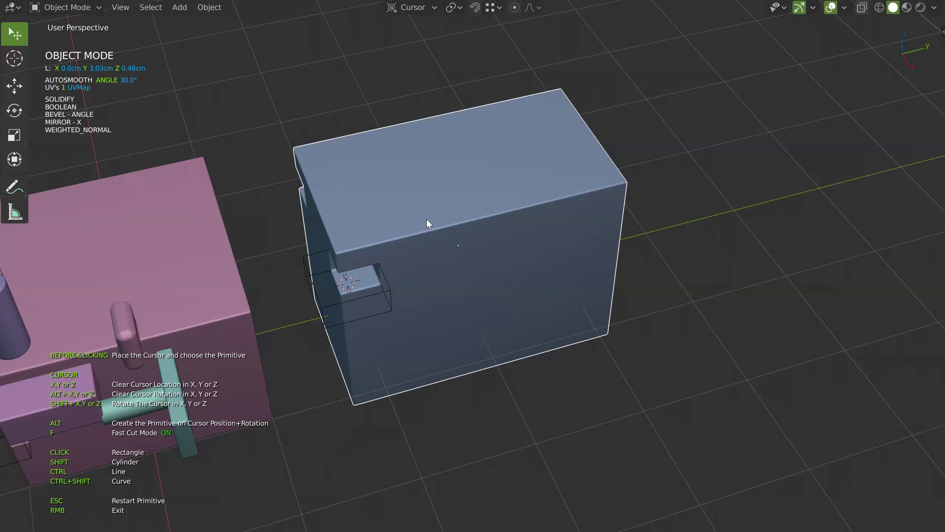
pyautogui.moveTo(427, 218); pyautogui.dragTo(523, 234)
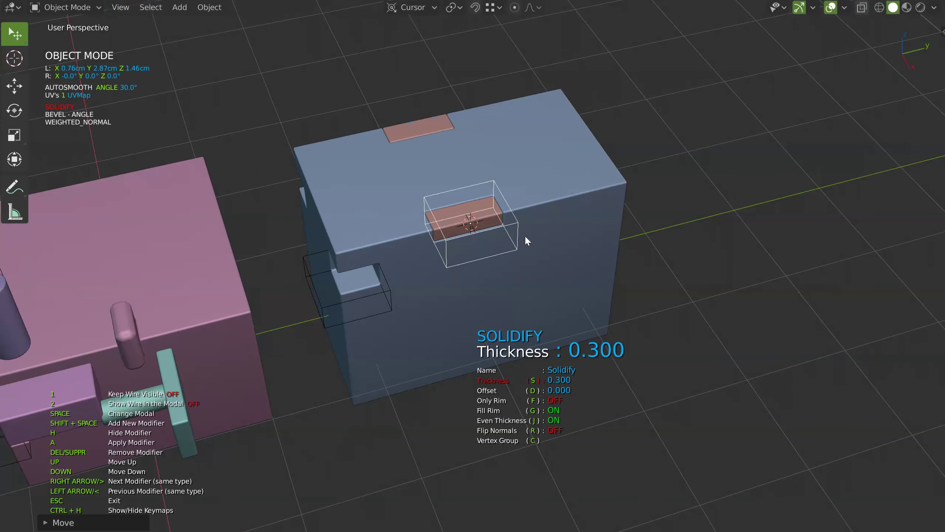
pyautogui.click(526, 232)
pyautogui.moveTo(542, 228)
pyautogui.mouseDown(button='middle')
pyautogui.moveTo(529, 234)
pyautogui.moveTo(447, 199)
pyautogui.moveTo(487, 180)
pyautogui.mouseUp(button='middle')
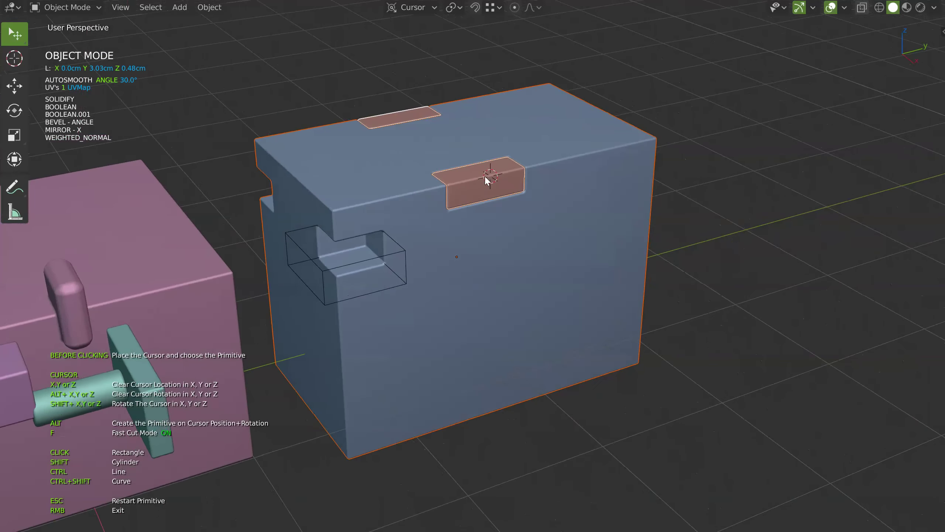
pyautogui.press('h')
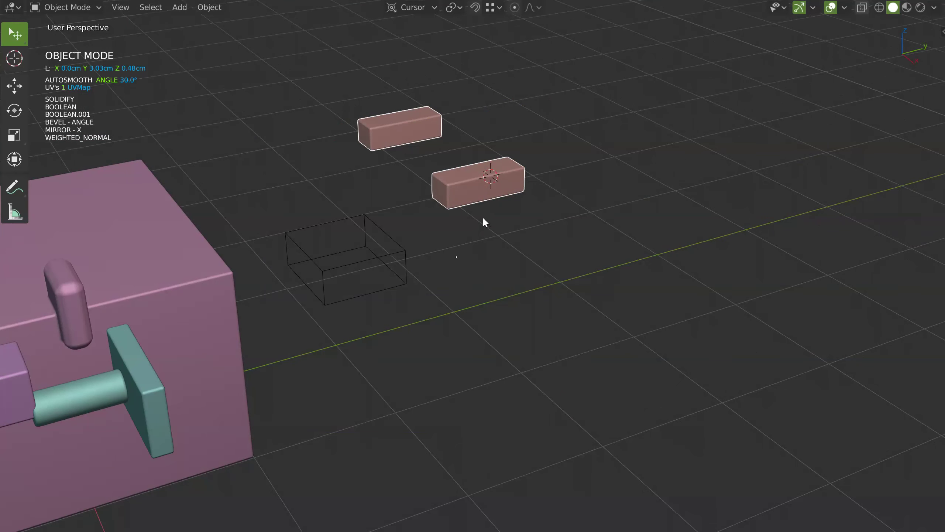
pyautogui.hotkey('alt', 'h')
# Start a new cutter, cancel it, and reselect the blue block from its side
pyautogui.press('space')
pyautogui.click(430, 240)
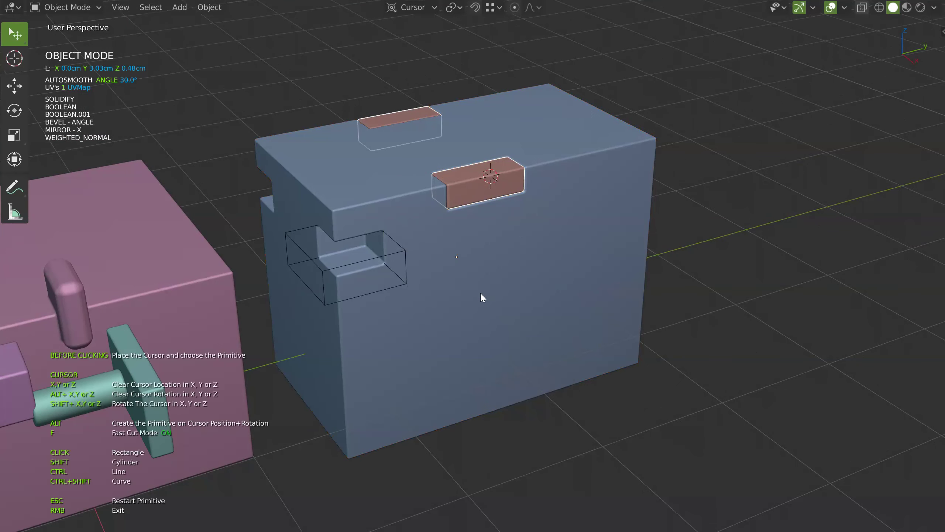
pyautogui.click(511, 270)
pyautogui.rightClick(571, 228)
pyautogui.moveTo(571, 228)
pyautogui.mouseDown(button='middle')
pyautogui.moveTo(528, 219)
pyautogui.moveTo(484, 238)
pyautogui.mouseUp(button='middle')
pyautogui.click(543, 260)
# Cut a rounded notch near the block's top right edge with a bevelled plane cutter
pyautogui.press('space')
pyautogui.click(413, 261)
pyautogui.moveTo(495, 250); pyautogui.dragTo(581, 281)
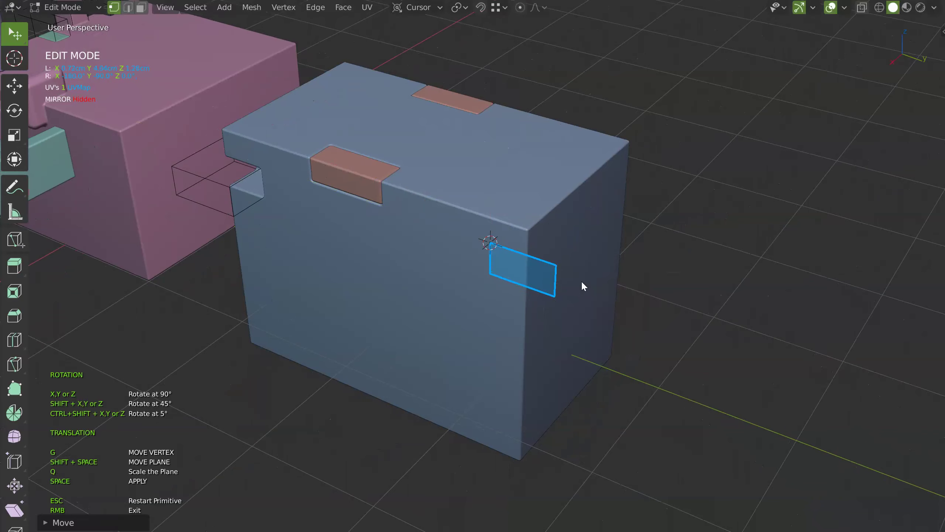
pyautogui.press('space')
pyautogui.moveTo(705, 242); pyautogui.dragTo(615, 219, button='middle')
pyautogui.press('space')
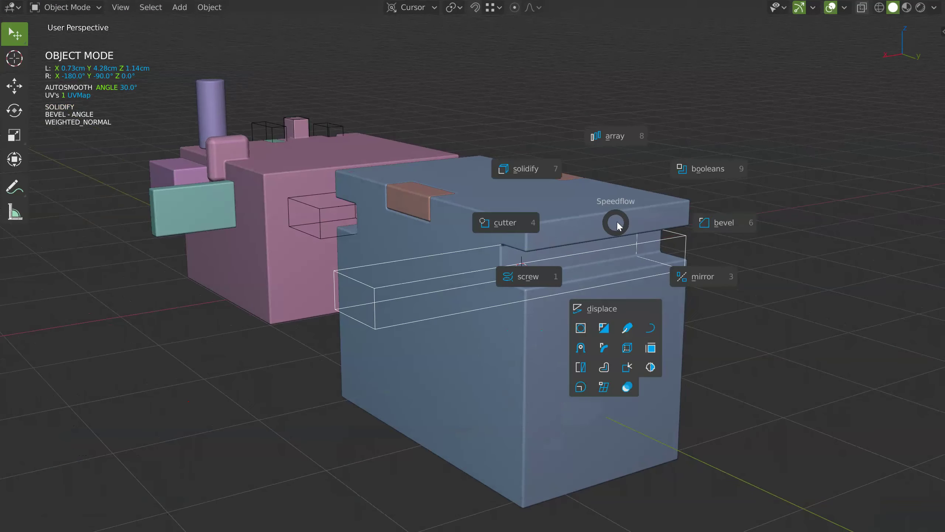
pyautogui.click(717, 223)
pyautogui.moveTo(711, 225)
pyautogui.mouseDown(button='middle')
pyautogui.moveTo(608, 216)
pyautogui.moveTo(485, 185)
pyautogui.moveTo(605, 172)
pyautogui.moveTo(650, 142)
pyautogui.mouseUp(button='middle')
pyautogui.press('Escape')
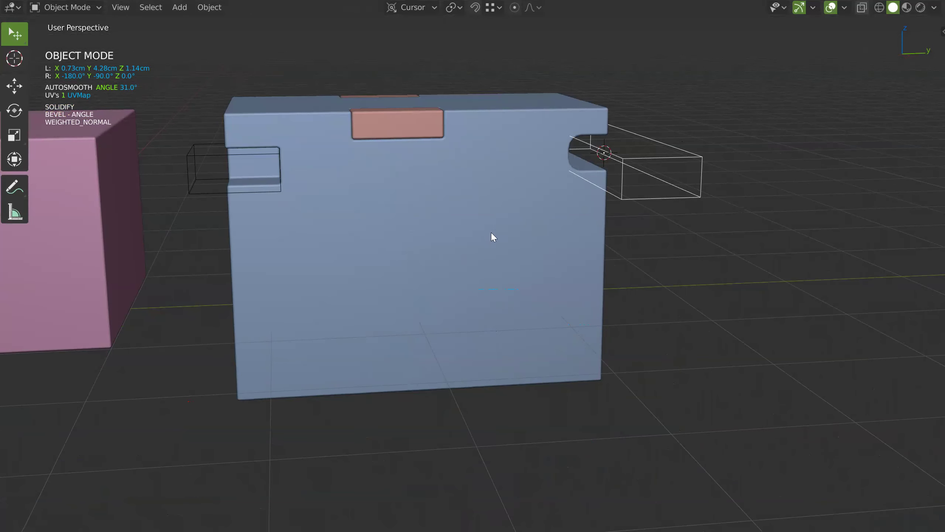
# In right view, draw a panel outline with a slanted step and turn it into a cutter
pyautogui.moveTo(622, 179)
pyautogui.keyDown('alt'); pyautogui.mouseDown(button='middle')
pyautogui.moveTo(405, 95)
pyautogui.moveTo(502, 257)
pyautogui.mouseUp(button='middle'); pyautogui.keyUp('alt')
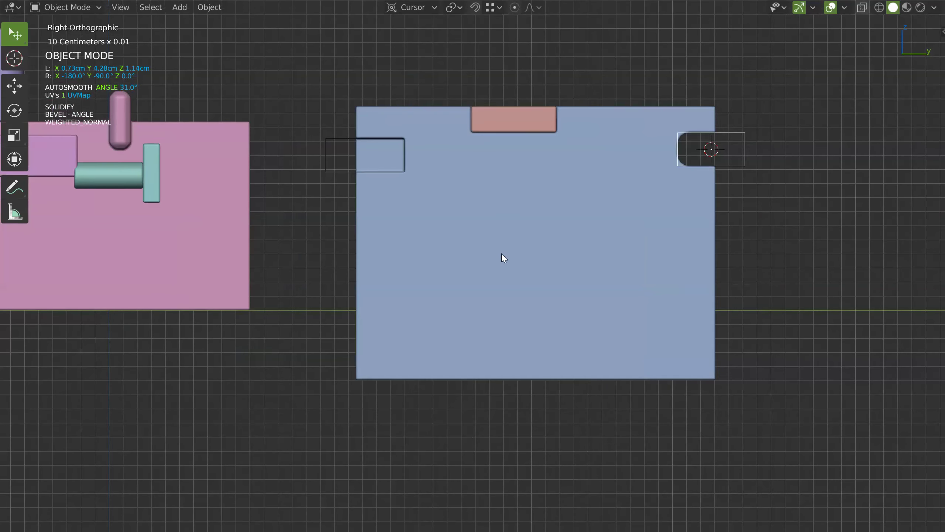
pyautogui.click(502, 257)
pyautogui.press('space')
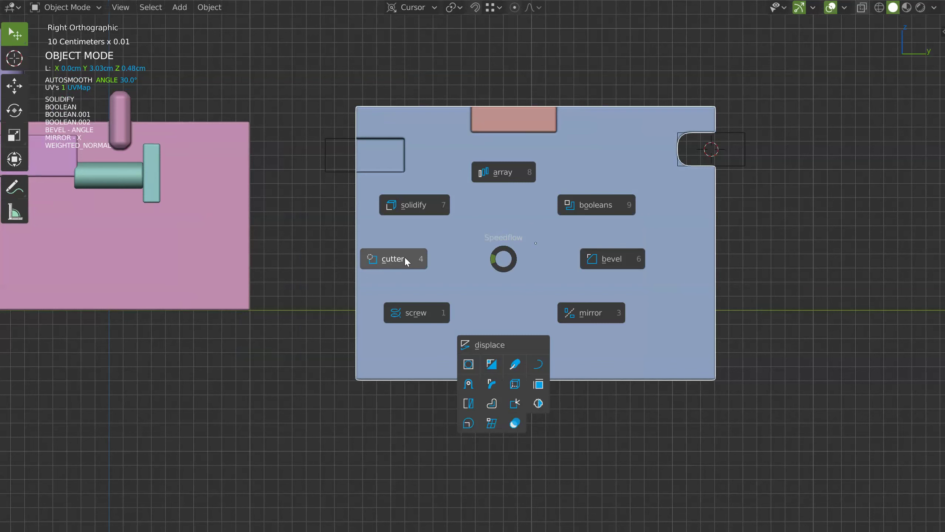
pyautogui.click(405, 257)
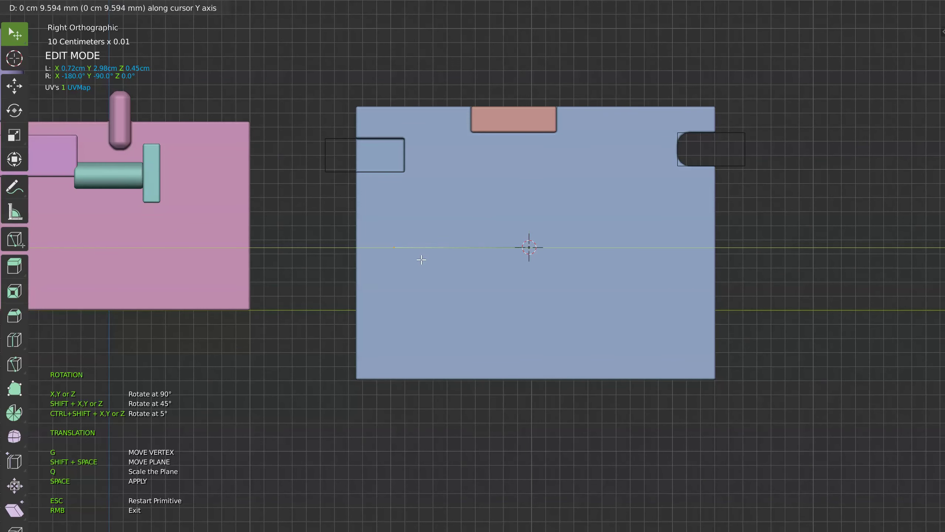
pyautogui.click(434, 267)
pyautogui.click(397, 301)
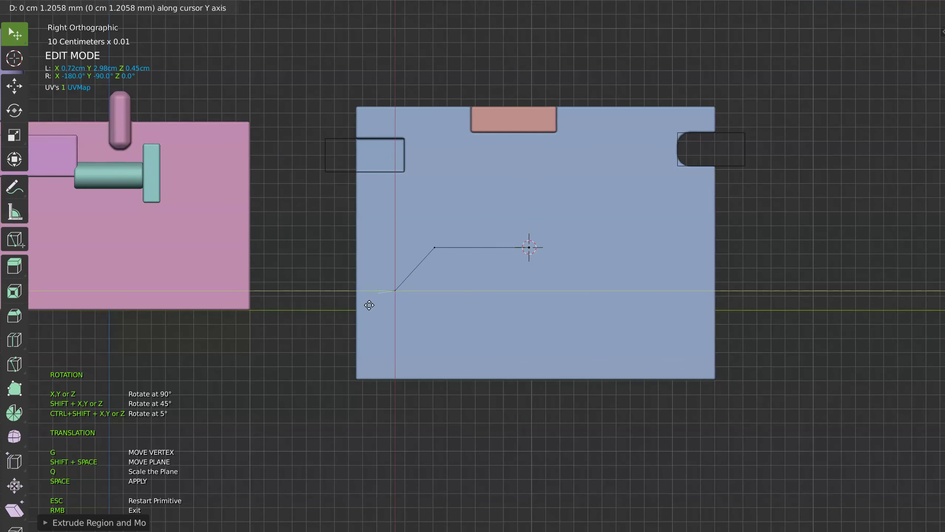
pyautogui.click(333, 314)
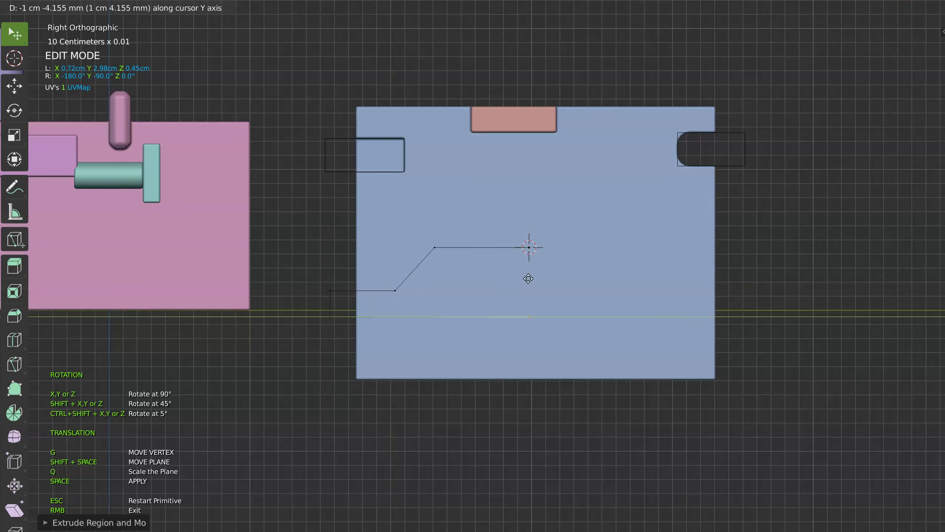
pyautogui.press('space')
# Give the outline cutter a second solidify of 0.001 thickness, then reselect the blue block
pyautogui.press('space')
pyautogui.moveTo(568, 256)
pyautogui.mouseDown(button='middle')
pyautogui.moveTo(479, 258)
pyautogui.moveTo(430, 208)
pyautogui.moveTo(469, 242)
pyautogui.moveTo(507, 229)
pyautogui.moveTo(539, 255)
pyautogui.mouseUp(button='middle')
pyautogui.hotkey('shift', 'space')
pyautogui.click(446, 201)
pyautogui.press('s')
pyautogui.press('space')
pyautogui.click(477, 257)
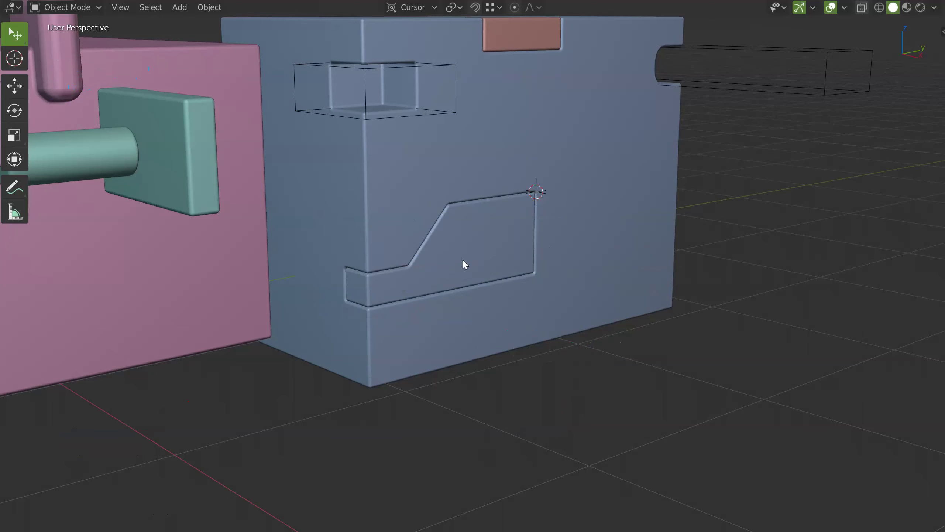
pyautogui.click(399, 259)
pyautogui.scroll(5, 437, 233)
# Cut a horizontal groove along the panel's lower left with a plane cutter
pyautogui.hotkey('shift', 'space')
pyautogui.click(335, 240)
pyautogui.moveTo(339, 230); pyautogui.dragTo(282, 276)
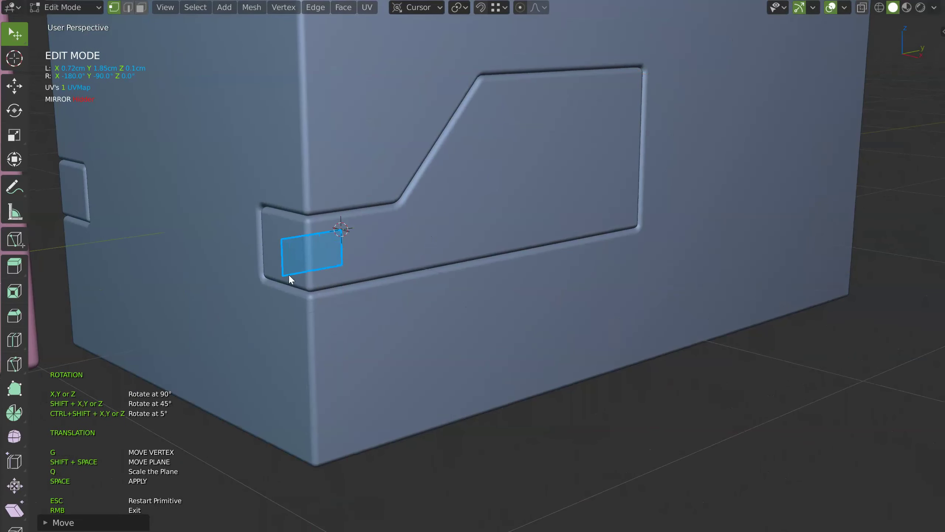
pyautogui.press('space')
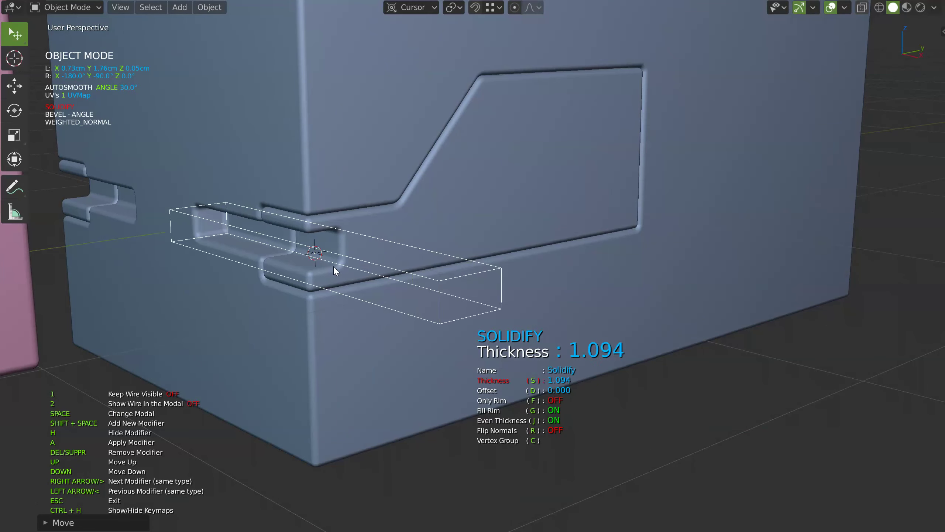
pyautogui.click(525, 206)
pyautogui.moveTo(562, 182); pyautogui.dragTo(583, 195, button='middle')
# Place a cylinder cutter inside the slanted panel and set its depth
pyautogui.hotkey('shift', 'space')
pyautogui.click(482, 189)
pyautogui.click(597, 138)
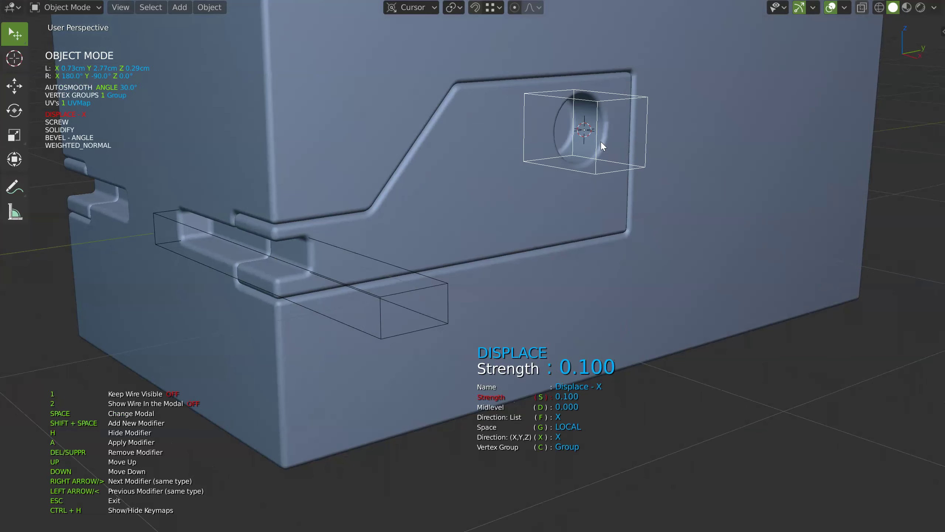
pyautogui.press('space')
pyautogui.scroll(-2, 606, 153)
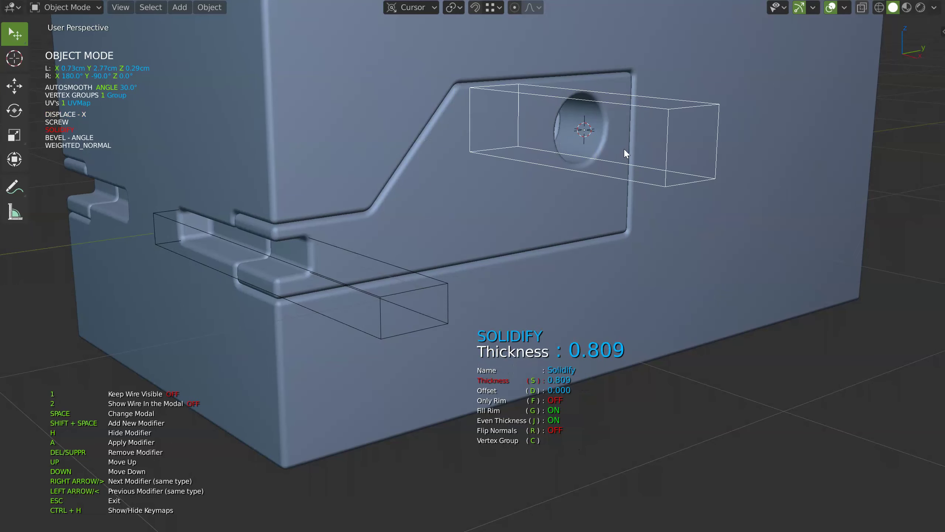
pyautogui.press('space')
# Bevel the round hole's edges with 5 segments
pyautogui.hotkey('shift', 'space')
pyautogui.click(711, 154)
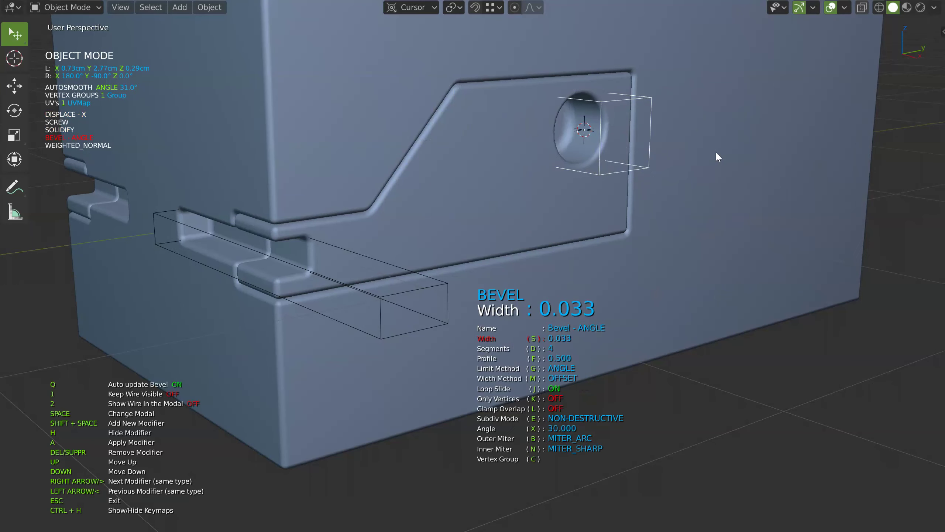
pyautogui.press('d')
pyautogui.scroll(1, 732, 153)
pyautogui.press('space')
pyautogui.moveTo(732, 152)
pyautogui.mouseDown(button='middle')
pyautogui.moveTo(526, 192)
pyautogui.moveTo(580, 211)
pyautogui.mouseUp(button='middle')
# Place a green cylinder button in the round hole, add two bevels, and adjust its solidify
pyautogui.hotkey('shift', 'space')
pyautogui.click(474, 209)
pyautogui.keyDown('shift'); pyautogui.click(558, 220); pyautogui.keyUp('shift')
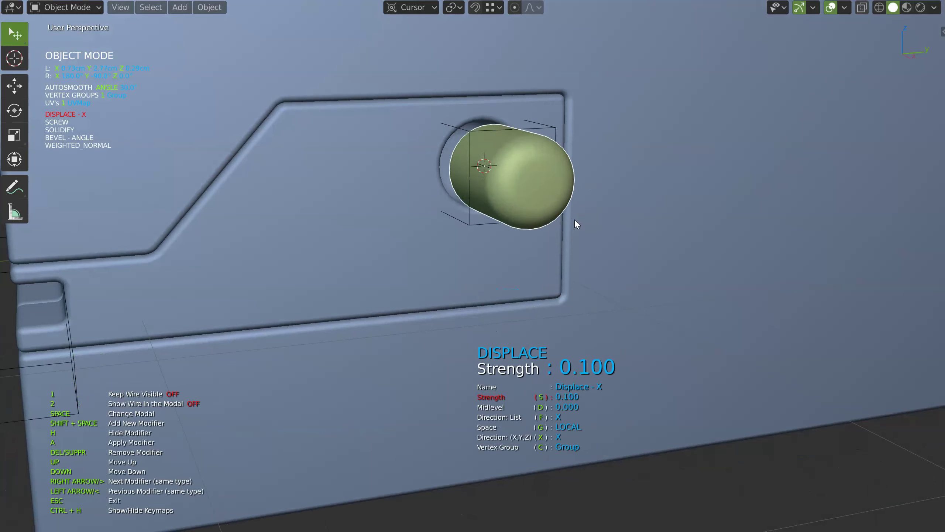
pyautogui.click(575, 220)
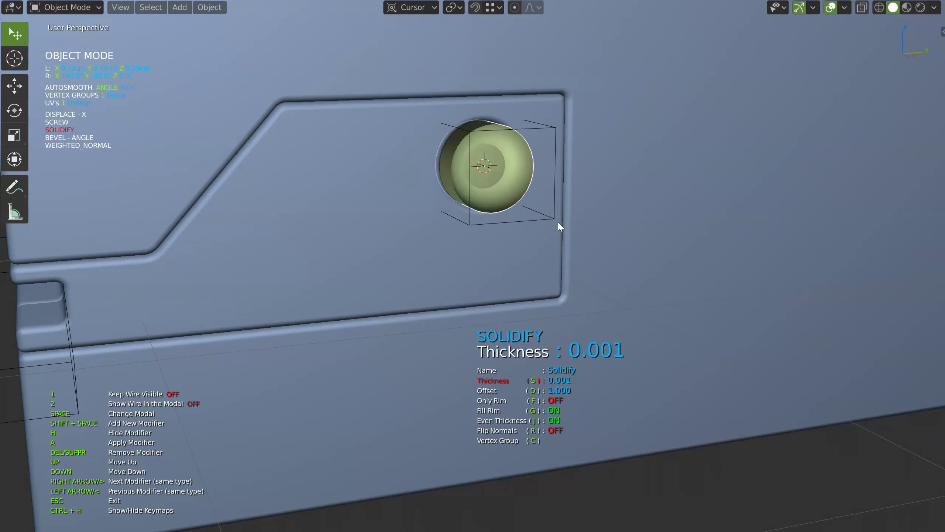
pyautogui.hotkey('shift', 'space')
pyautogui.click(663, 223)
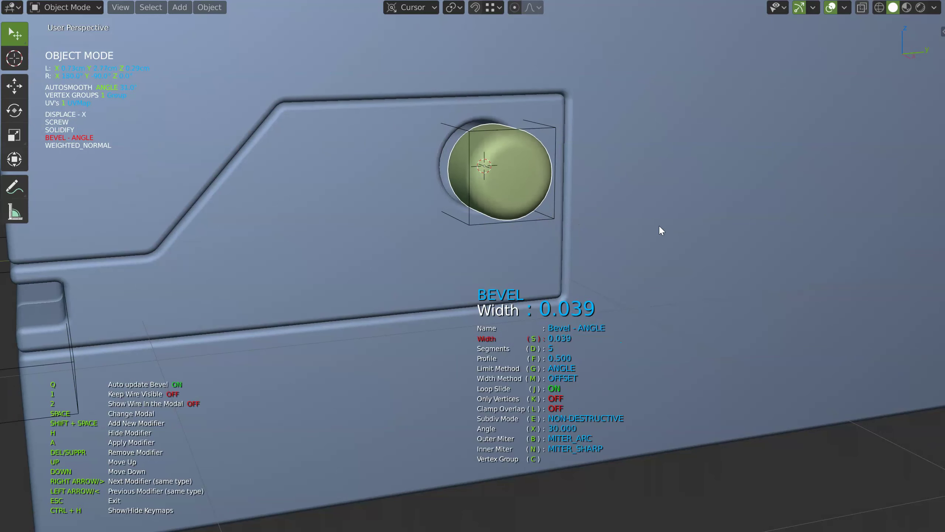
pyautogui.press('d')
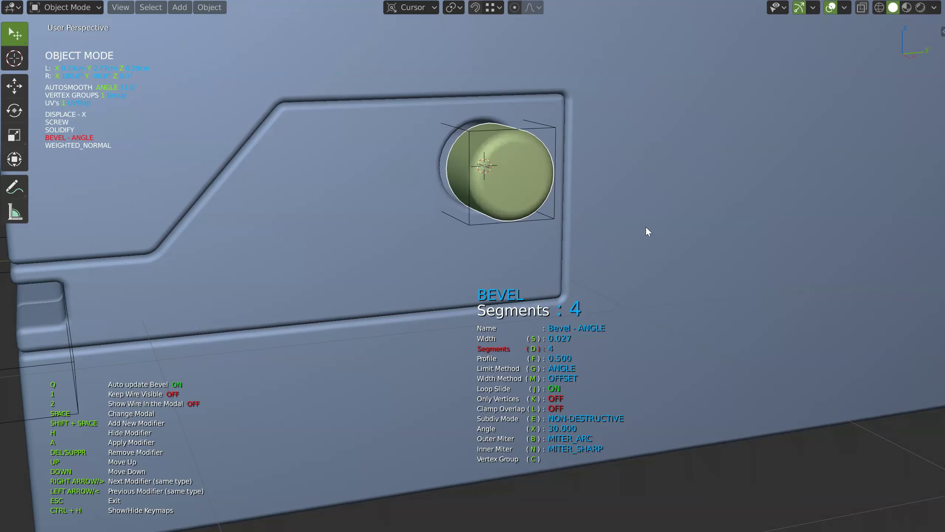
pyautogui.hotkey('shift', 'space')
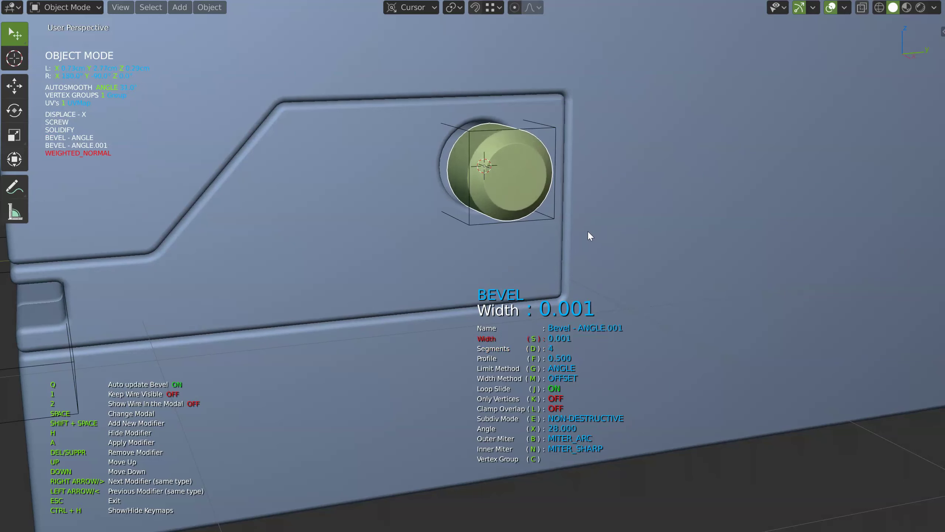
pyautogui.press('space')
pyautogui.click(511, 184)
# Finish the previous solidify and orbit to face the blue block's panel front-on
pyautogui.moveTo(484, 193)
pyautogui.mouseDown(button='middle')
pyautogui.moveTo(562, 190)
pyautogui.moveTo(546, 183)
pyautogui.mouseUp(button='middle')
pyautogui.press('Escape')
pyautogui.scroll(-3, 546, 183)
pyautogui.moveTo(502, 154); pyautogui.dragTo(514, 204, button='middle')
pyautogui.scroll(2, 515, 204)
# Draw a small box cutter below the green button with Solidify offset -0.999
pyautogui.click(485, 201)
pyautogui.press('space')
pyautogui.click(499, 194)
pyautogui.moveTo(460, 177); pyautogui.dragTo(563, 204)
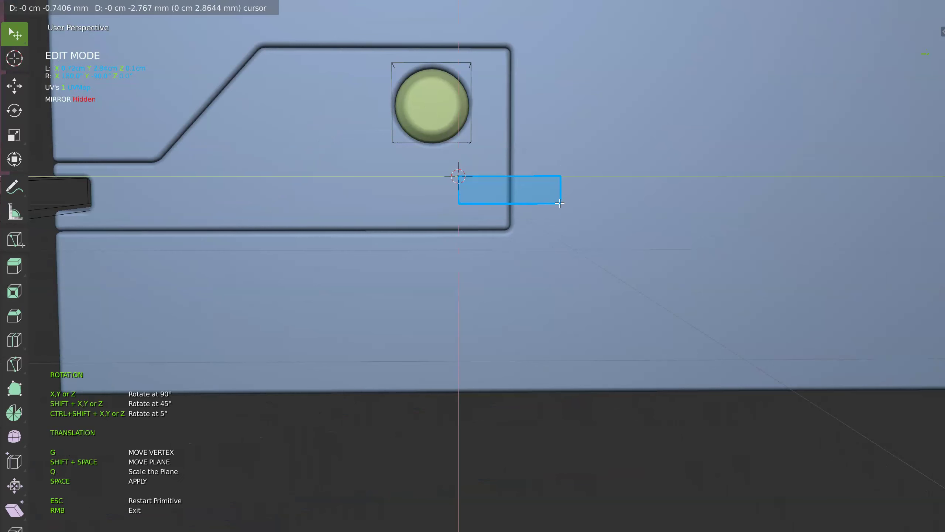
pyautogui.moveTo(568, 205); pyautogui.dragTo(504, 213, button='middle')
pyautogui.press('d')
pyautogui.click(557, 216)
pyautogui.press('s')
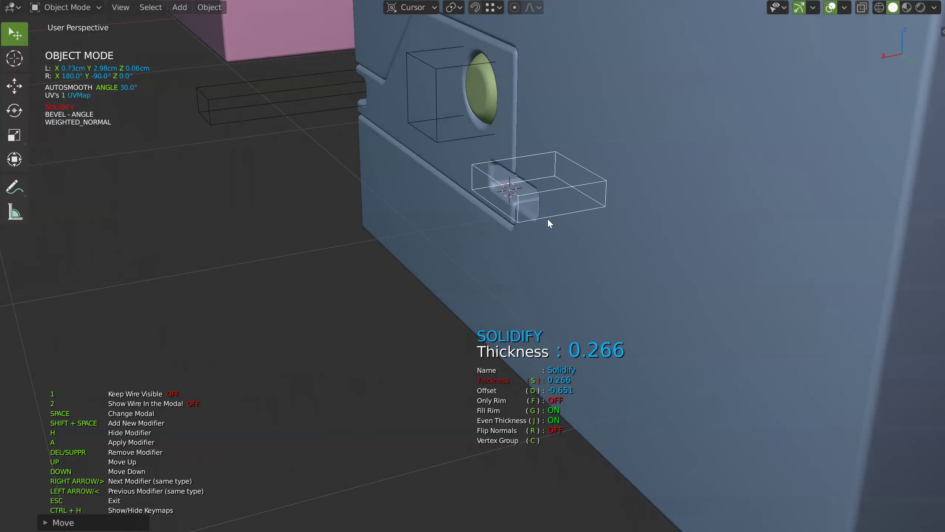
pyautogui.press('d')
pyautogui.click(519, 223)
pyautogui.moveTo(521, 218)
pyautogui.mouseDown(button='middle')
pyautogui.moveTo(553, 172)
pyautogui.moveTo(526, 206)
pyautogui.mouseUp(button='middle')
pyautogui.press('Escape')
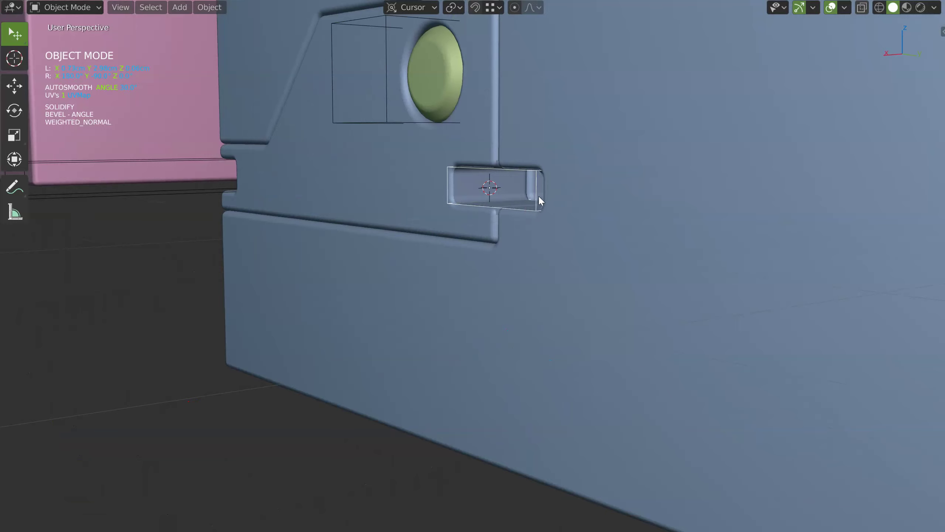
# Duplicate the small cutter in place and display the copy as a solid purple bar
pyautogui.hotkey('shift', 'd')
pyautogui.click(536, 204)
pyautogui.hotkey('shift', 'q')
pyautogui.click(409, 166)
# Look around the new purple bar and select the orange block on top
pyautogui.moveTo(414, 164); pyautogui.dragTo(607, 152, button='middle')
pyautogui.scroll(-5, 604, 148)
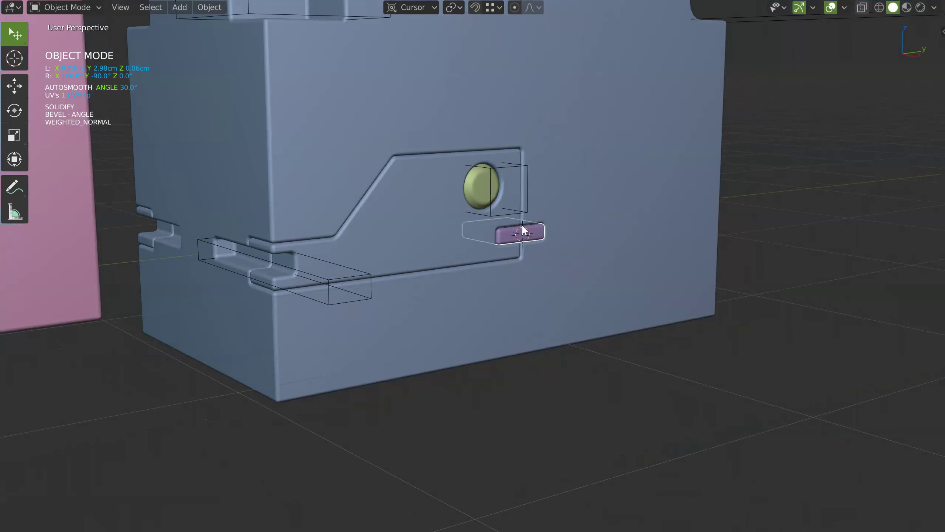
pyautogui.moveTo(547, 186)
pyautogui.mouseDown(button='middle')
pyautogui.moveTo(473, 207)
pyautogui.moveTo(557, 216)
pyautogui.moveTo(548, 178)
pyautogui.mouseUp(button='middle')
pyautogui.scroll(-3, 567, 200)
pyautogui.scroll(-3, 492, 208)
pyautogui.moveTo(492, 209)
pyautogui.mouseDown(button='middle')
pyautogui.moveTo(576, 207)
pyautogui.moveTo(513, 201)
pyautogui.mouseUp(button='middle')
pyautogui.scroll(4, 519, 192)
pyautogui.click(545, 177)
# Draw a small rectangle primitive on the orange block's front and extrude it into a box
pyautogui.press('q')
pyautogui.click(469, 173)
pyautogui.moveTo(471, 162); pyautogui.dragTo(482, 199)
pyautogui.press('space')
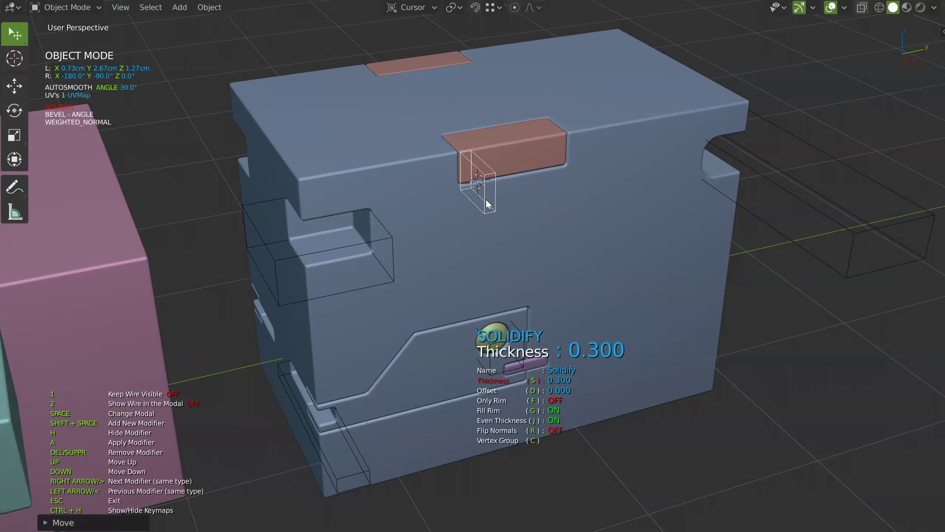
pyautogui.click(499, 194)
# Select the orange cutter plates, briefly opening and dismissing the modifier menu
pyautogui.click(506, 158)
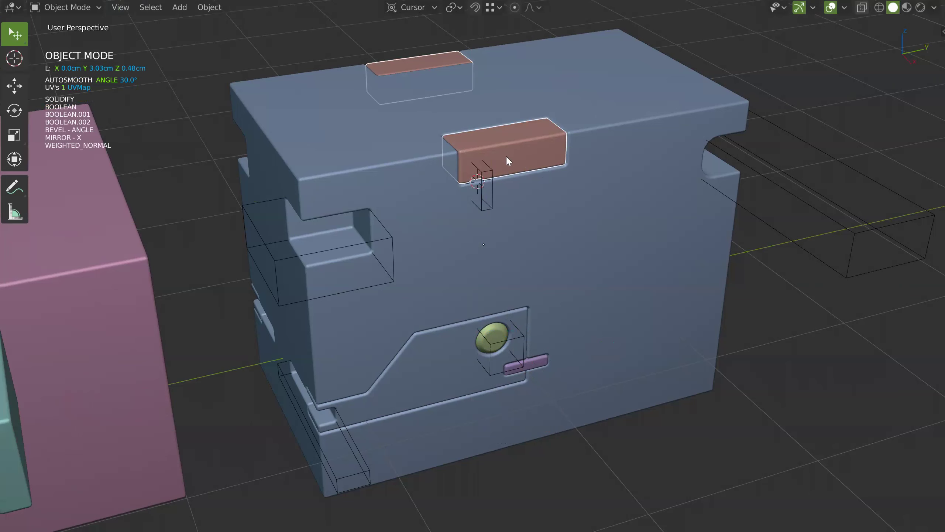
pyautogui.press('q')
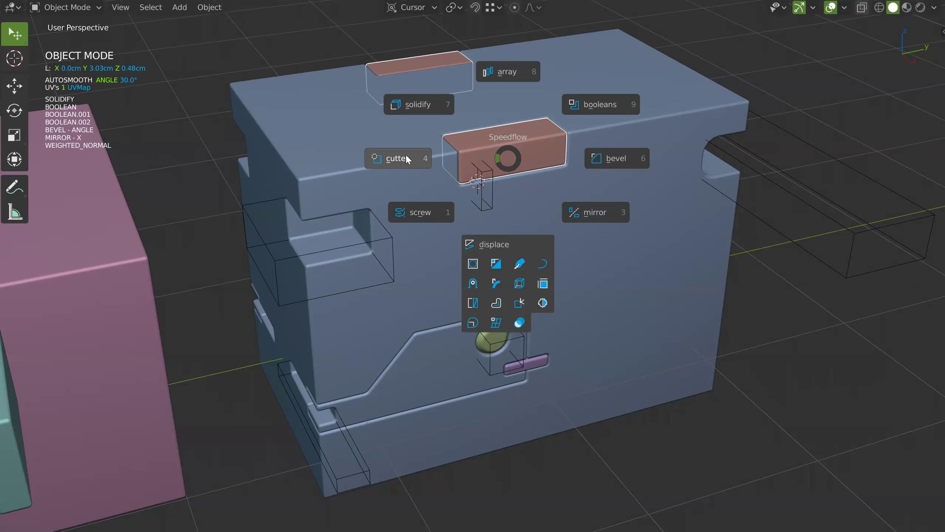
pyautogui.click(412, 159)
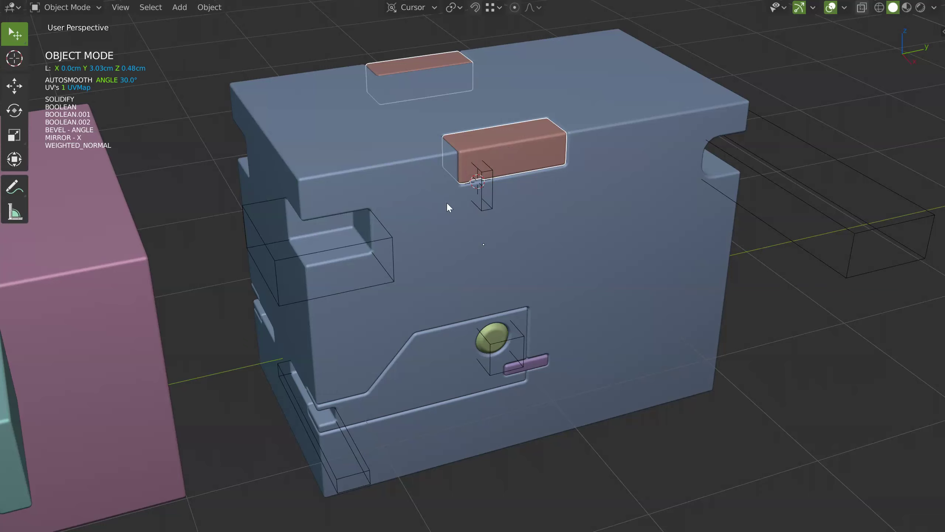
pyautogui.press('q')
pyautogui.click(434, 244)
pyautogui.click(494, 199)
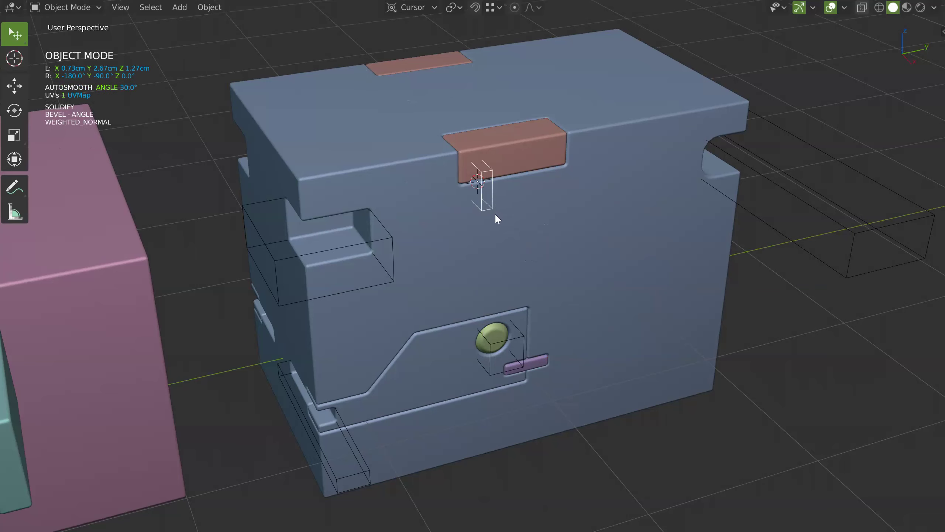
pyautogui.click(499, 174)
# Lower the orange plates' Solidify thickness to about 0.28
pyautogui.hotkey('alt', 's')
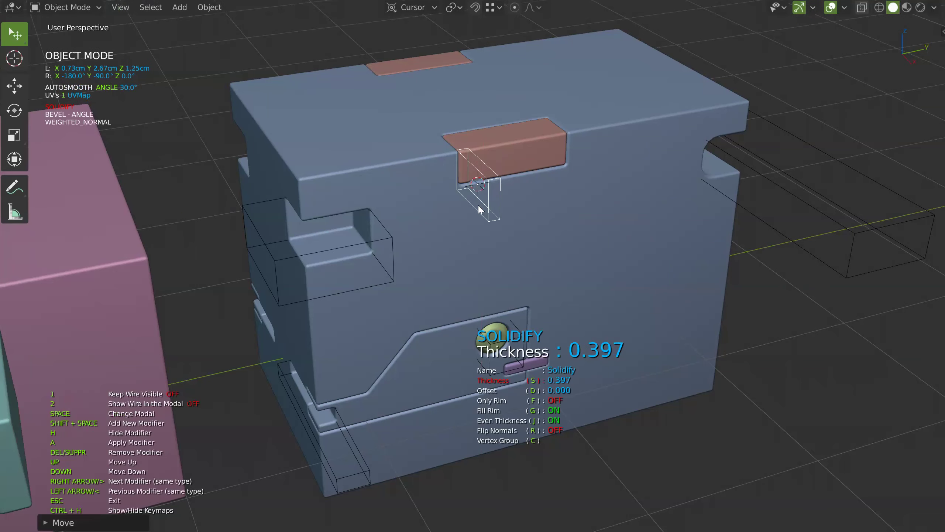
pyautogui.scroll(2, 472, 203)
pyautogui.scroll(2, 515, 149)
pyautogui.scroll(2, 476, 204)
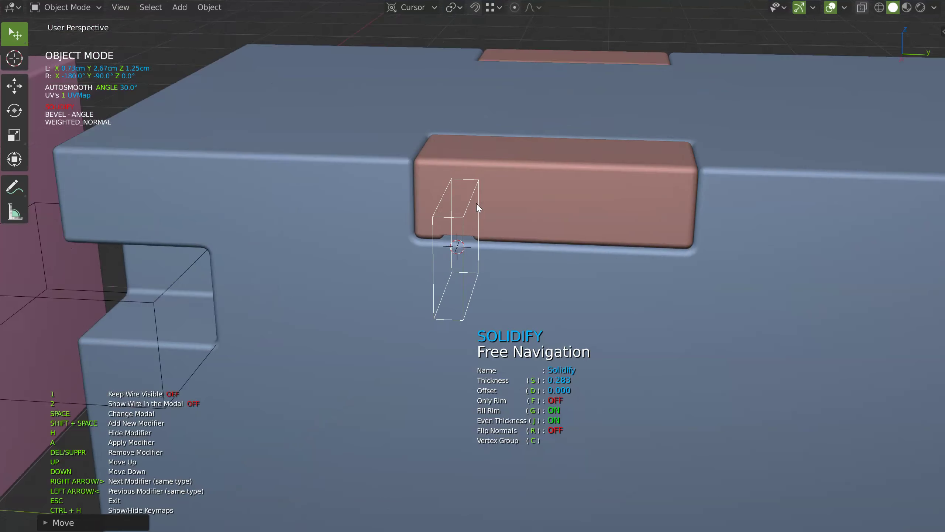
pyautogui.scroll(2, 440, 156)
pyautogui.press('Escape')
# Reduce the orange plate's bevel width to 0.004
pyautogui.click(511, 182)
pyautogui.hotkey('alt', 's')
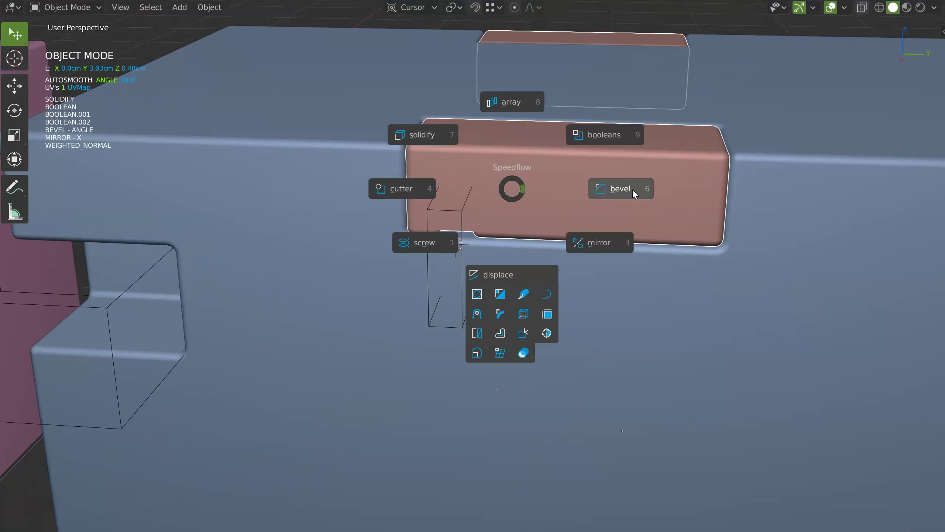
pyautogui.click(631, 189)
pyautogui.scroll(-2, 630, 187)
pyautogui.scroll(-3, 630, 188)
pyautogui.press('Escape')
# Select the small wireframe cutter box and orbit to a front-on view of the plate
pyautogui.click(460, 225)
pyautogui.moveTo(459, 226)
pyautogui.mouseDown(button='middle')
pyautogui.moveTo(499, 194)
pyautogui.moveTo(501, 176)
pyautogui.mouseUp(button='middle')
pyautogui.hotkey('alt', 's')
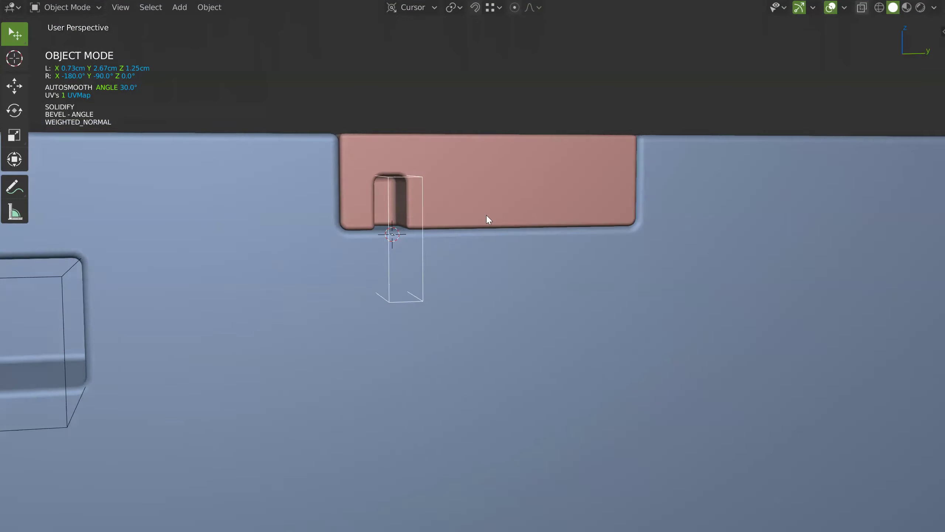
# Tilt the small cutter box by rotating it about the Y axis
pyautogui.moveTo(486, 215); pyautogui.dragTo(529, 119, button='middle')
pyautogui.press('z')
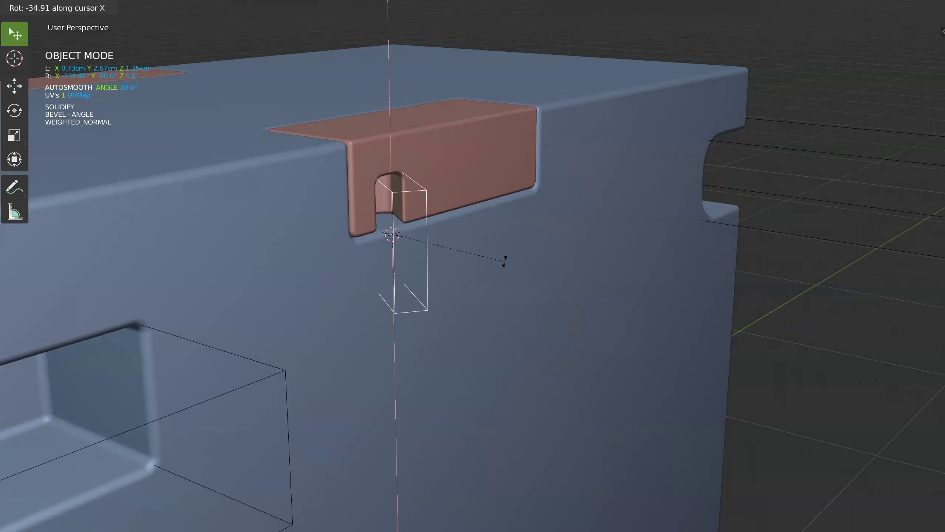
pyautogui.press('Escape')
pyautogui.press('s')
pyautogui.press('r')
pyautogui.press('y')
pyautogui.press('y')
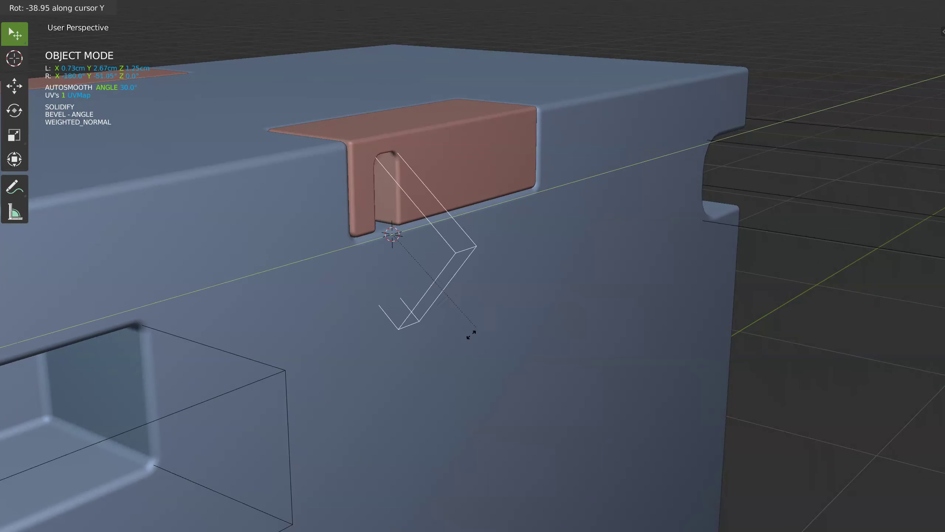
pyautogui.click(447, 312)
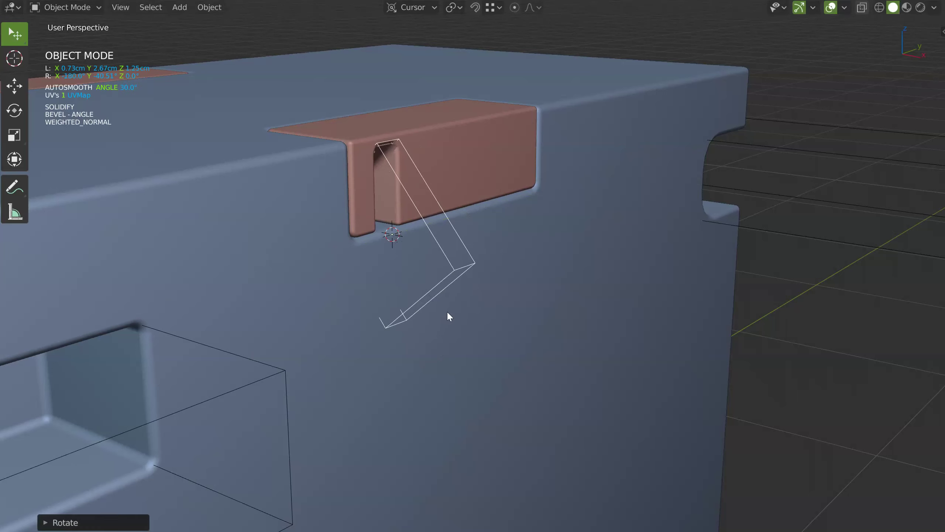
# Move the tilted cutter box along X into its final position
pyautogui.press('g')
pyautogui.press('x')
pyautogui.press('x')
pyautogui.click(422, 272)
pyautogui.press('g')
pyautogui.press('x')
pyautogui.press('x')
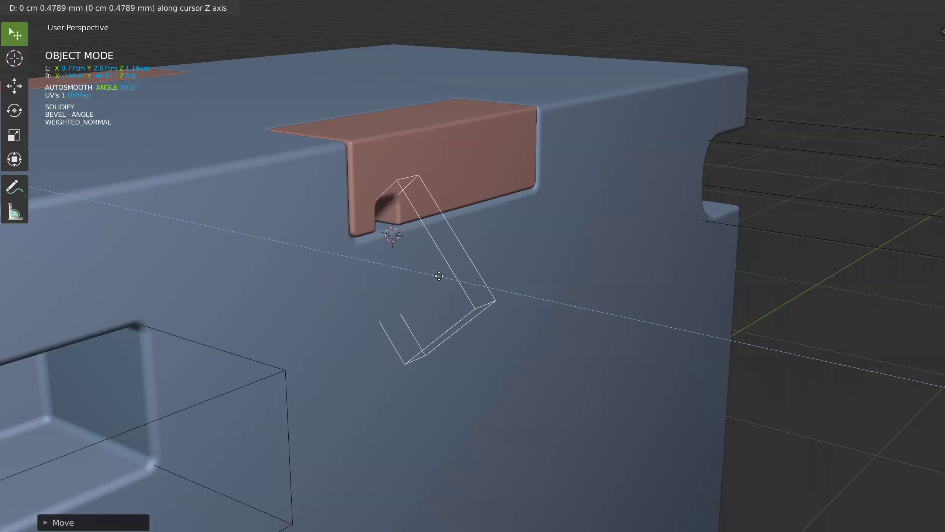
pyautogui.click(446, 249)
# Array the cutter box along Y with a count of 5
pyautogui.moveTo(446, 248); pyautogui.dragTo(425, 250, button='middle')
pyautogui.press('space')
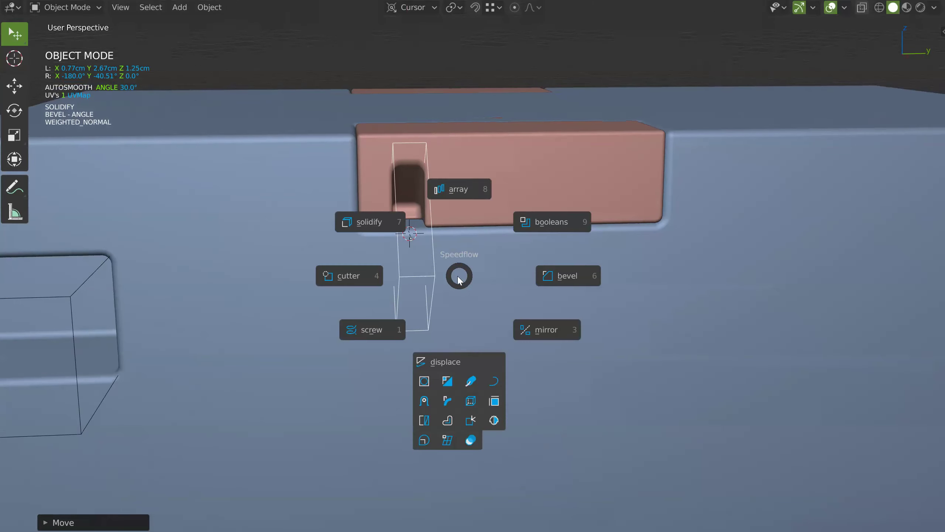
pyautogui.click(465, 188)
pyautogui.press('y')
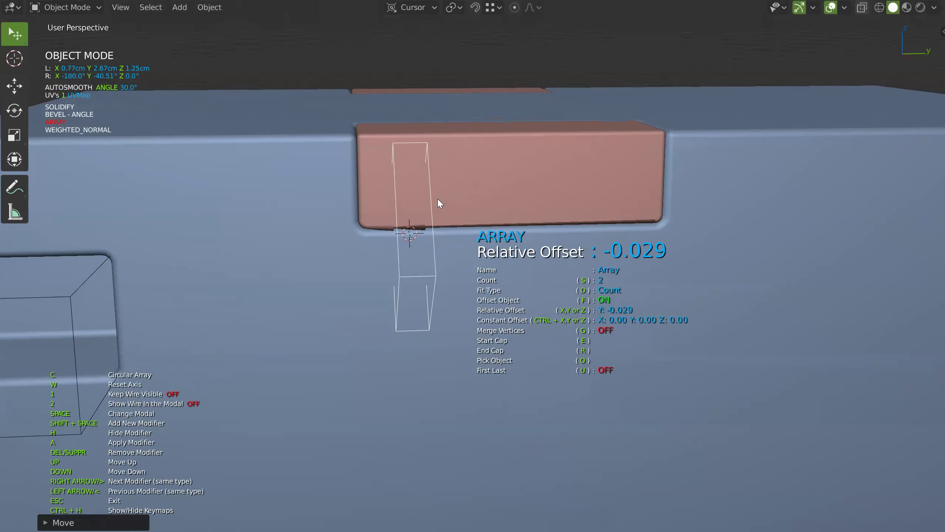
pyautogui.click(274, 247)
pyautogui.press('s')
pyautogui.click(488, 228)
pyautogui.press('Escape')
# Nudge the arrayed cutter slightly along Y and view the model from above
pyautogui.press('g')
pyautogui.press('y')
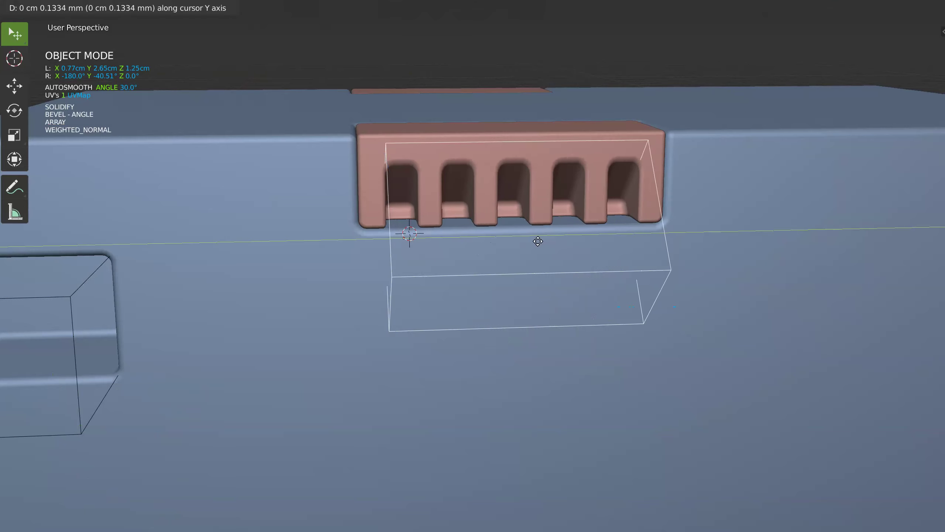
pyautogui.click(538, 242)
pyautogui.scroll(-2, 540, 248)
pyautogui.scroll(-4, 618, 154)
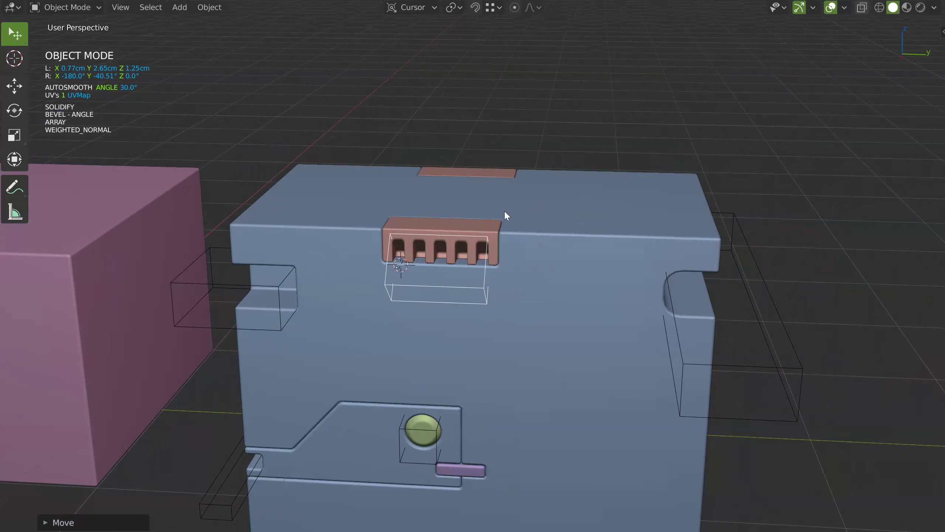
pyautogui.moveTo(505, 214); pyautogui.dragTo(508, 182, button='middle')
pyautogui.scroll(3, 508, 181)
pyautogui.press('space')
# Draw a small plane cutter above the slotted plate and solidify it
pyautogui.click(414, 201)
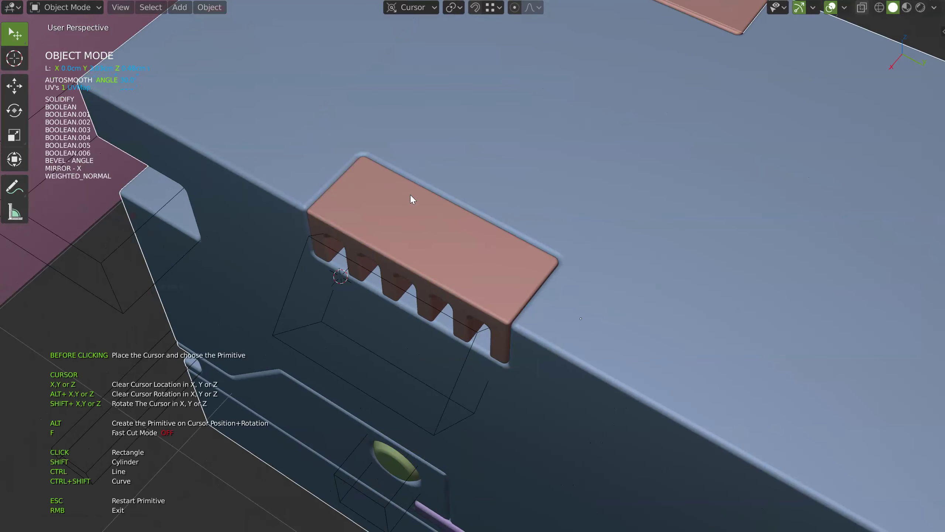
pyautogui.press('space')
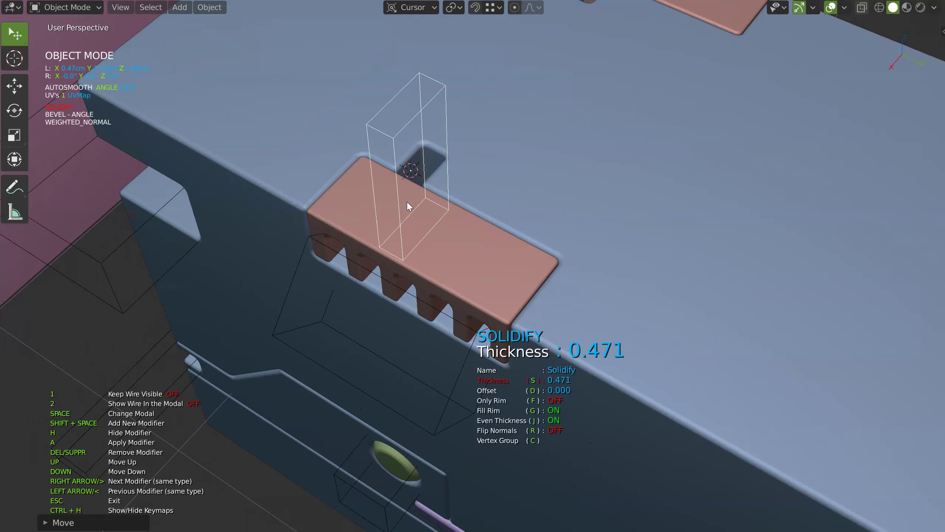
pyautogui.press('space')
pyautogui.scroll(-5, 551, 165)
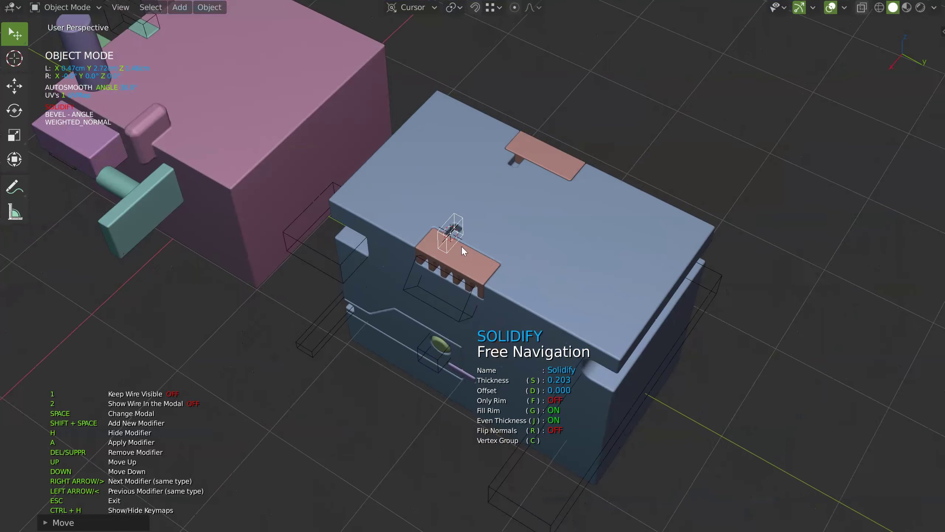
pyautogui.press('Escape')
# Draw a plane across the blue block's top and widen its edges
pyautogui.press('space')
pyautogui.click(454, 236)
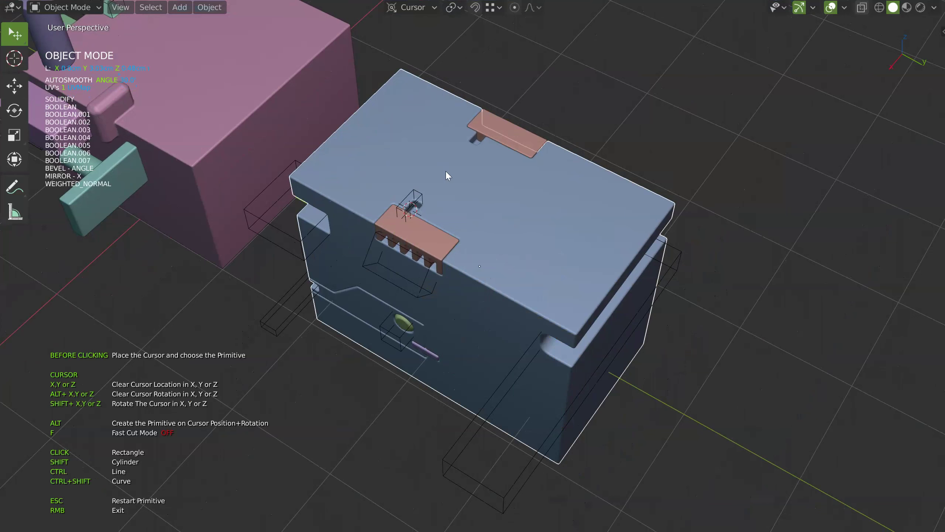
pyautogui.click(435, 160)
pyautogui.click(435, 160)
pyautogui.rightClick(584, 281)
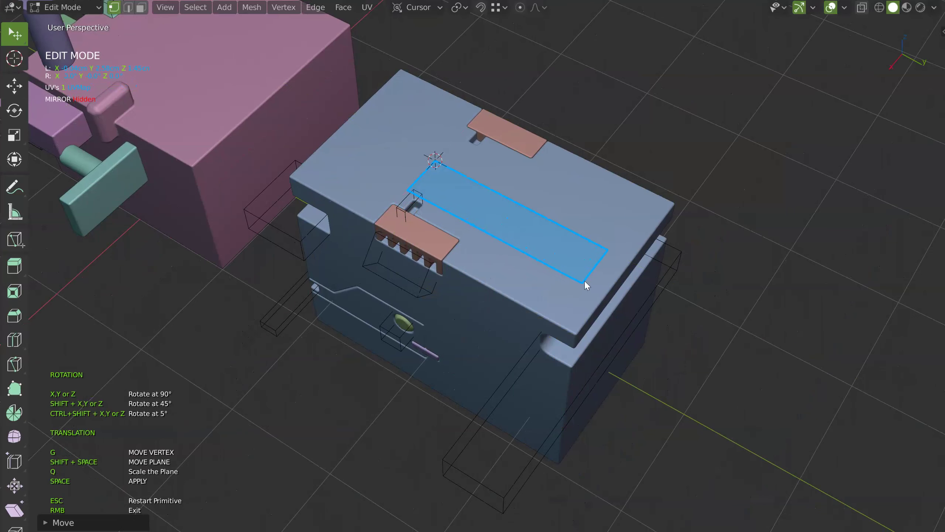
pyautogui.moveTo(585, 281); pyautogui.dragTo(518, 250, button='middle')
pyautogui.press('g')
pyautogui.click(580, 263)
pyautogui.press('g')
pyautogui.click(568, 266)
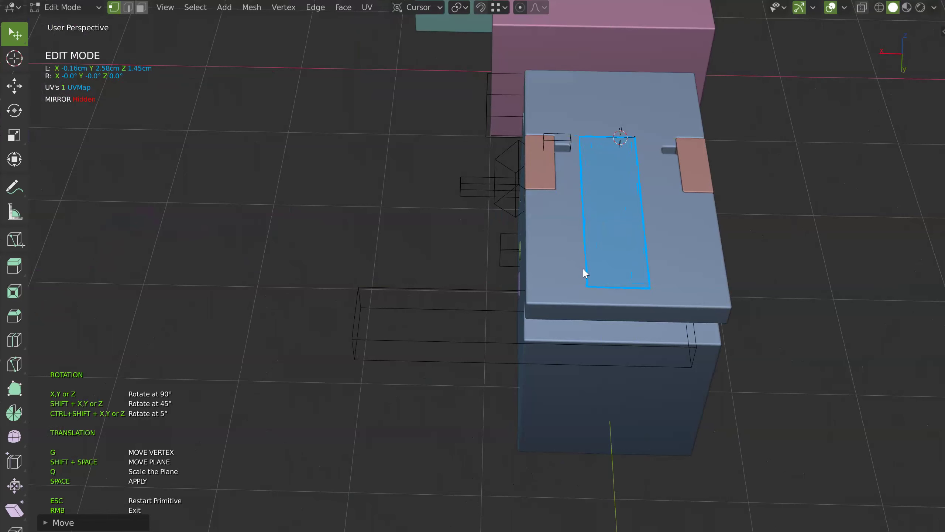
# Solidify the plane into a recess cutter and give it a 0.089 bevel
pyautogui.press('space')
pyautogui.click(573, 270)
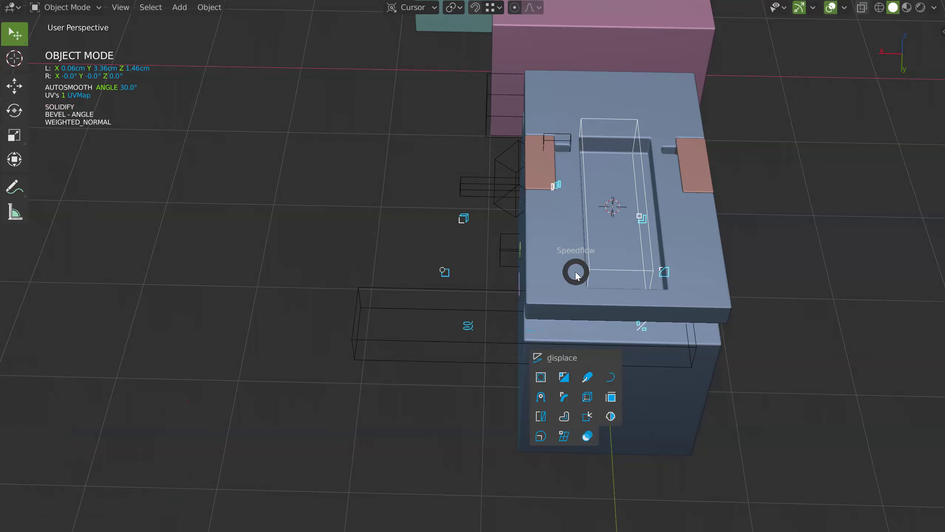
pyautogui.click(689, 271)
pyautogui.press('space')
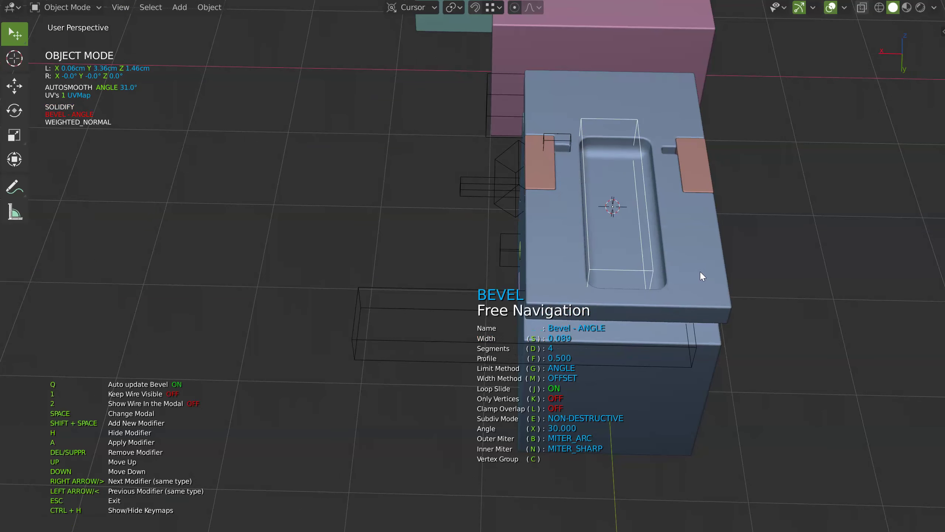
pyautogui.moveTo(708, 268); pyautogui.dragTo(687, 206, button='middle')
pyautogui.press('Escape')
pyautogui.scroll(2, 607, 216)
pyautogui.moveTo(632, 219); pyautogui.dragTo(559, 197, button='middle')
# Select the blue block and toggle it into edit mode and back
pyautogui.click(597, 289)
pyautogui.scroll(3, 598, 279)
pyautogui.press('Tab')
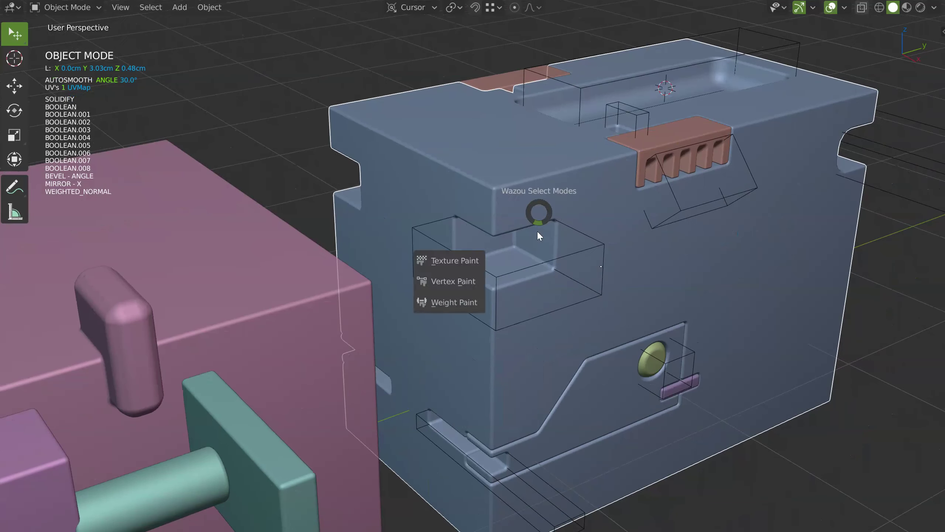
pyautogui.click(538, 235)
pyautogui.press('Tab')
# Remove the blue block's Solidify and add a weighted bevel in edit mode
pyautogui.hotkey('alt', 'q')
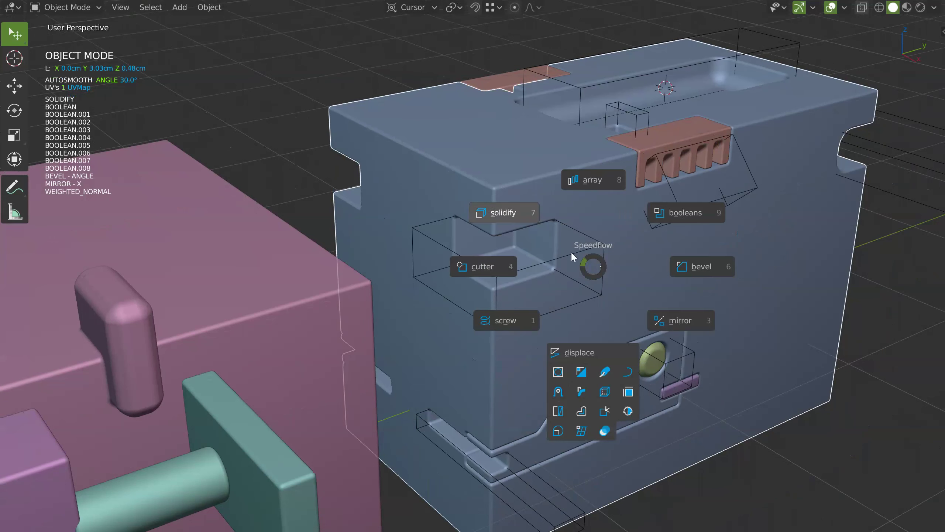
pyautogui.click(514, 219)
pyautogui.press('Tab')
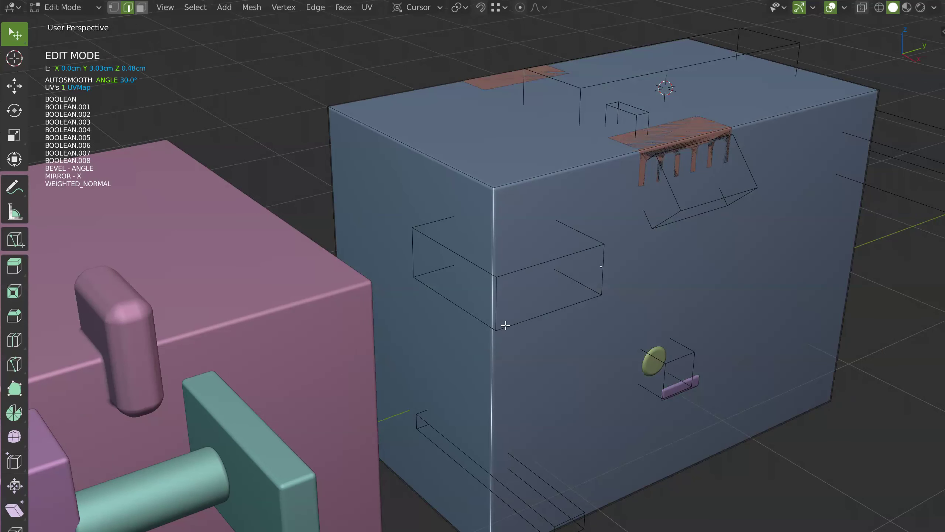
pyautogui.hotkey('alt', 'q')
pyautogui.click(631, 330)
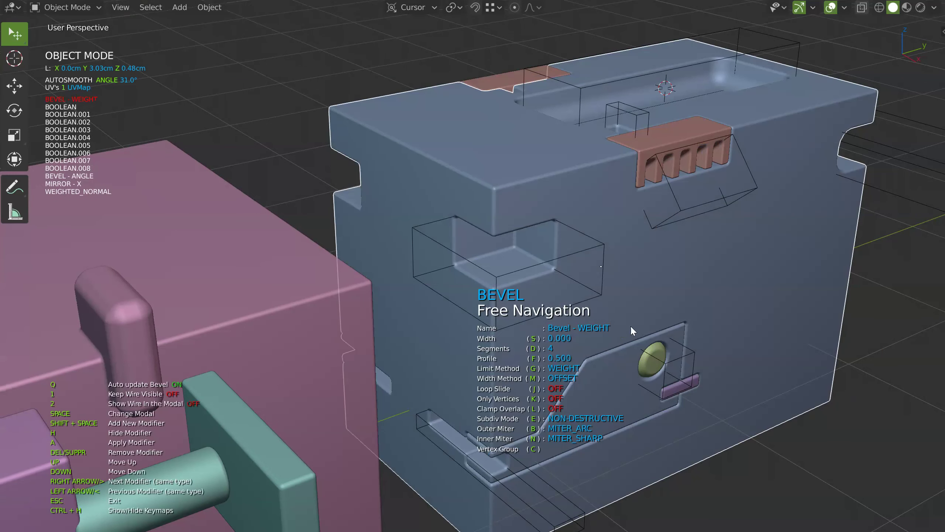
pyautogui.press('s')
pyautogui.scroll(-3, 651, 329)
pyautogui.click(553, 328)
# Set the bevel to one segment, giving broad chamfered edges of width 0.129
pyautogui.press('s')
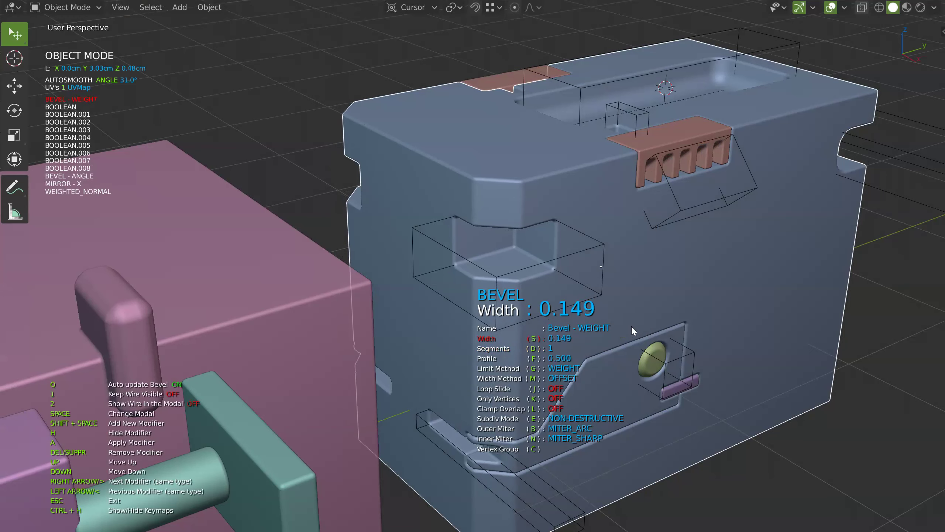
pyautogui.press('space')
pyautogui.moveTo(592, 328); pyautogui.dragTo(517, 185, button='middle')
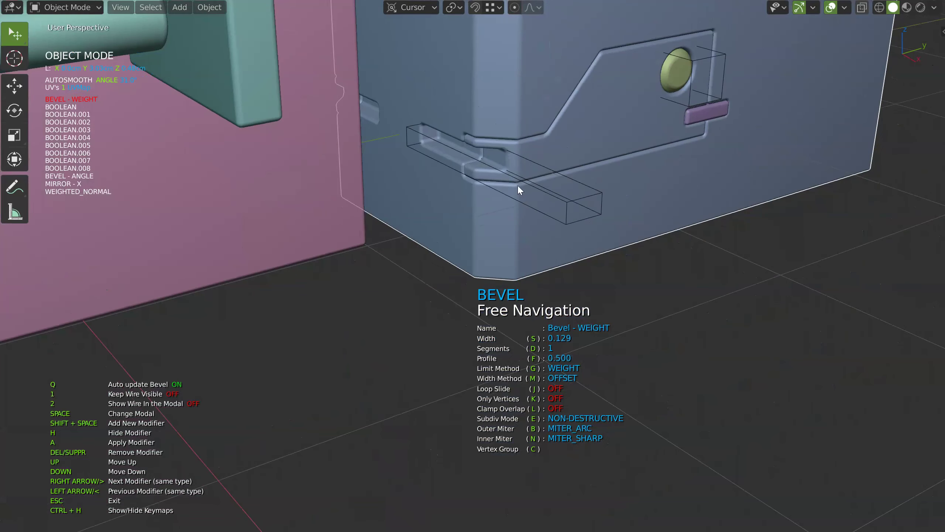
pyautogui.scroll(-2, 517, 184)
pyautogui.scroll(-3, 486, 145)
pyautogui.press('Escape')
# Reselect the blue housing and start the Speedflow primitive cutter tool
pyautogui.scroll(-3, 591, 205)
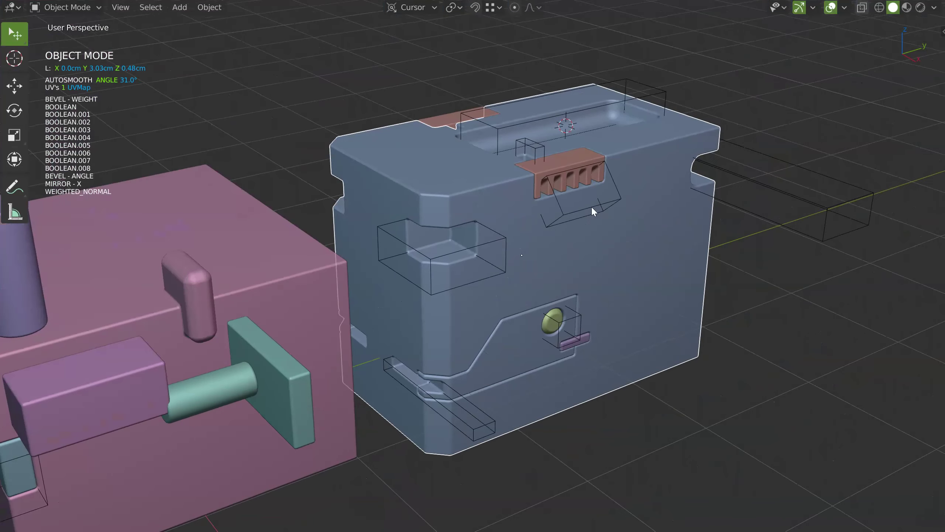
pyautogui.moveTo(591, 206); pyautogui.dragTo(496, 220, button='middle')
pyautogui.scroll(3, 496, 220)
pyautogui.scroll(2, 512, 190)
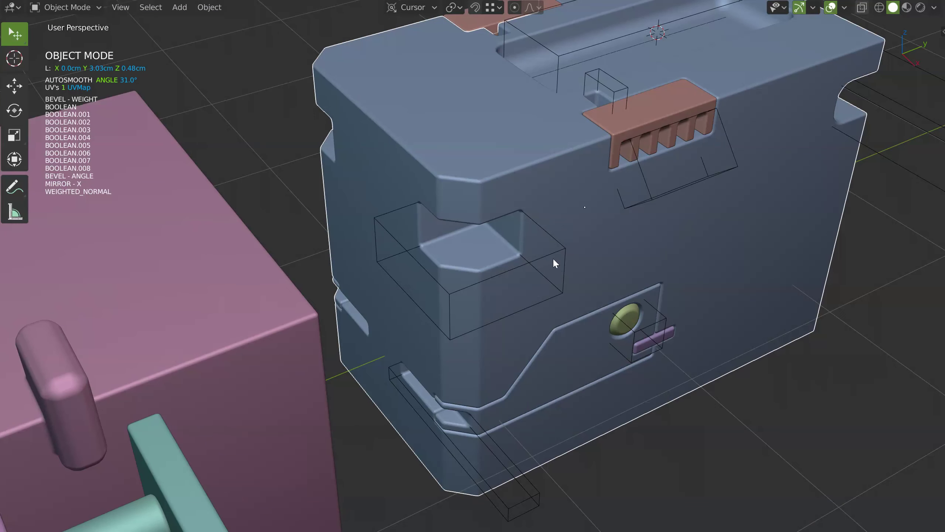
pyautogui.click(549, 256)
pyautogui.click(483, 253)
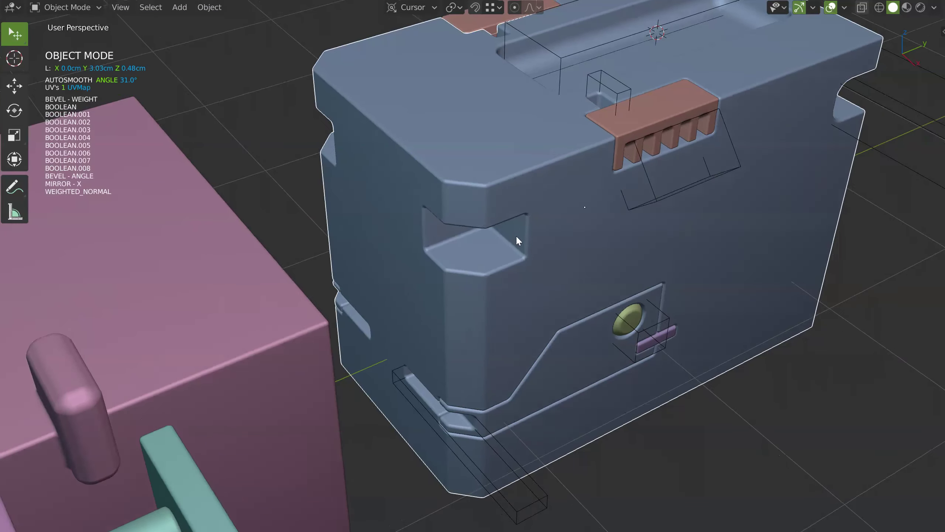
pyautogui.scroll(1, 515, 235)
pyautogui.press('space')
pyautogui.click(412, 247)
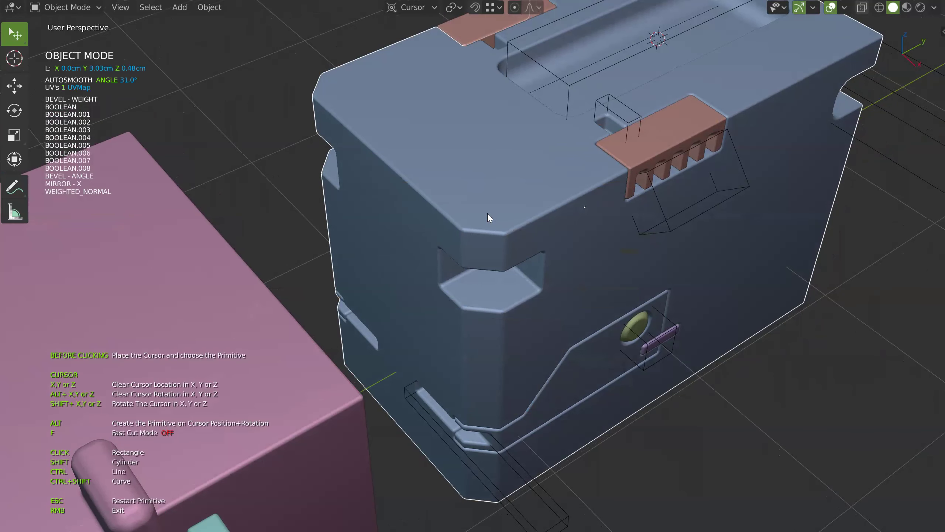
# Cut a cylindrical hole into the housing's front corner with cutter offset -0.999 and adjusted thickness
pyautogui.click(488, 214)
pyautogui.press('space')
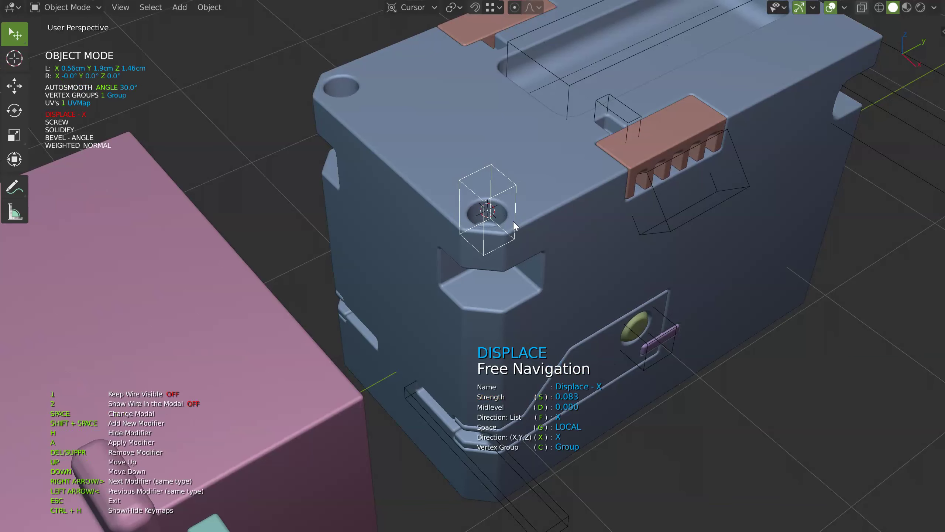
pyautogui.click(527, 220)
pyautogui.press('d')
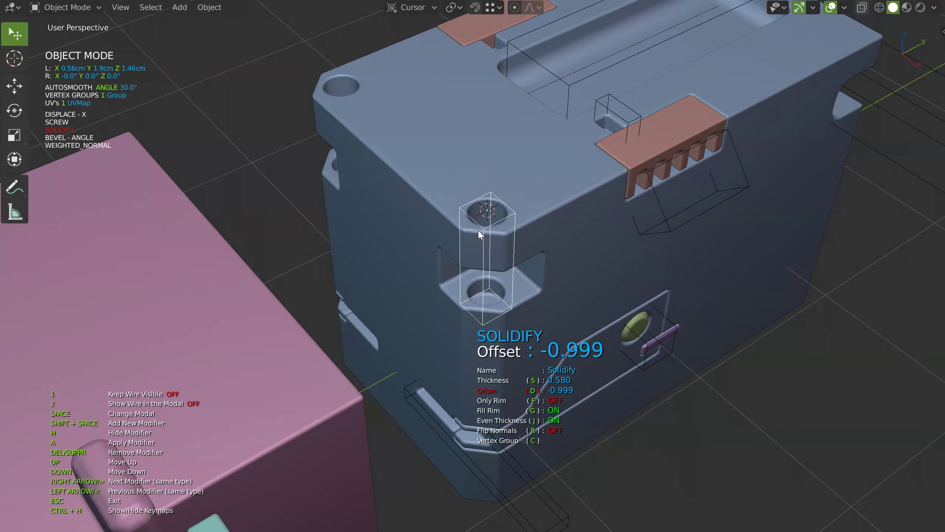
pyautogui.press('s')
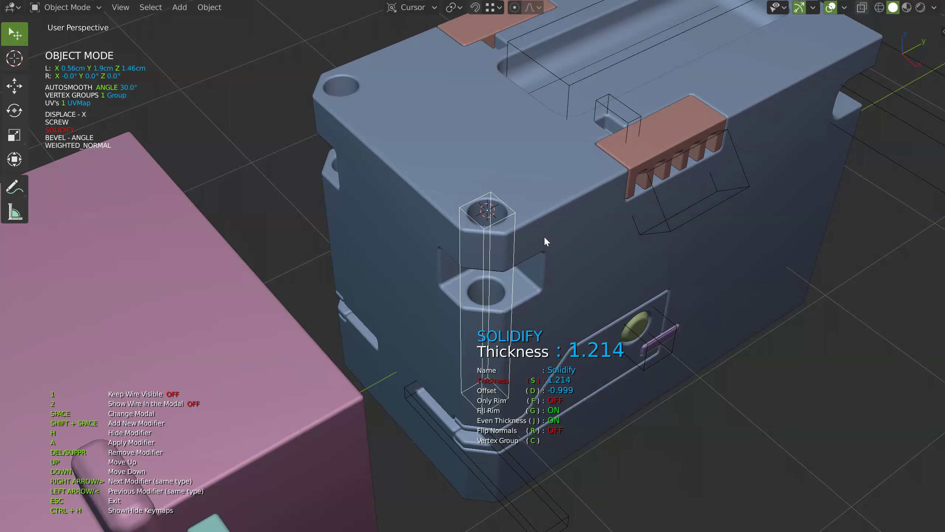
pyautogui.click(539, 237)
pyautogui.moveTo(529, 238)
pyautogui.mouseDown(button='middle')
pyautogui.moveTo(517, 239)
pyautogui.moveTo(529, 219)
pyautogui.mouseUp(button='middle')
pyautogui.hotkey('alt', 'x')
pyautogui.press('Escape')
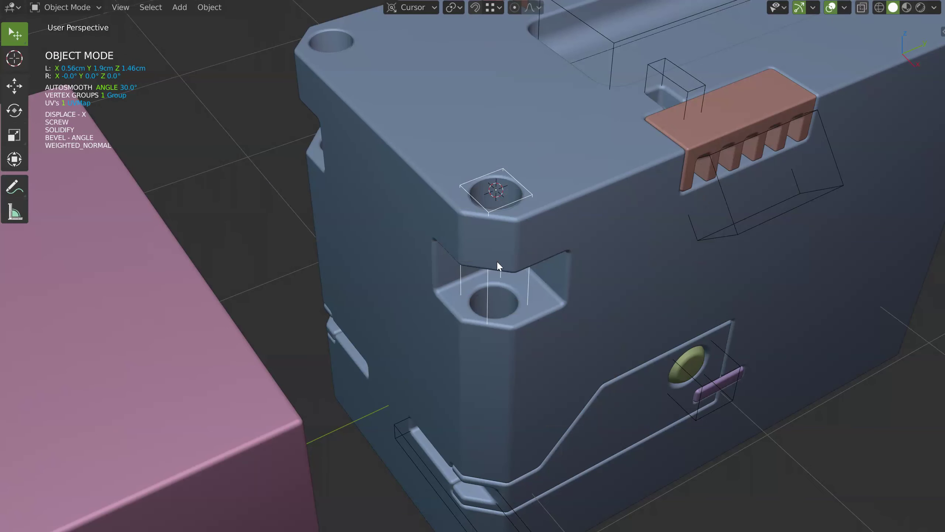
# Duplicate the cylinder cutter in place and display it as a solid green pin in the notch
pyautogui.hotkey('shift', 'd')
pyautogui.press('z')
pyautogui.rightClick(538, 282)
pyautogui.hotkey('shift', 'alt', 'x')
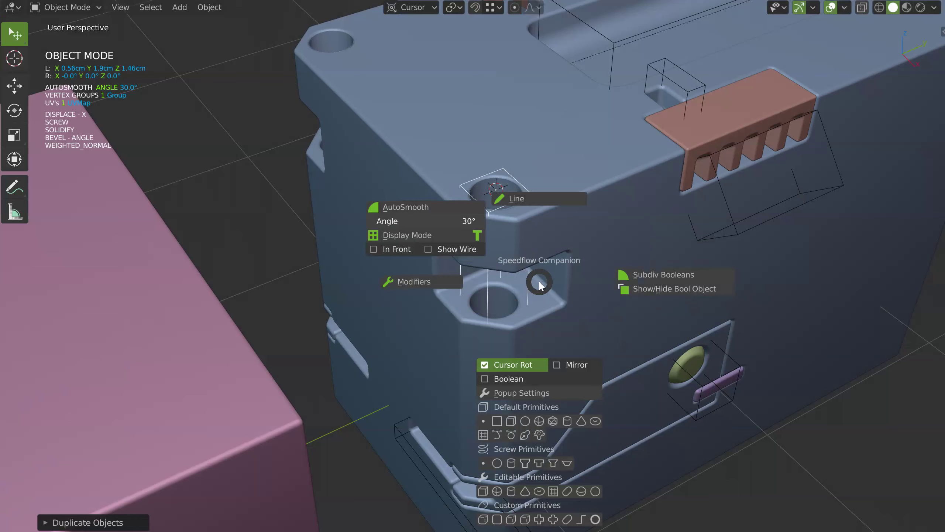
pyautogui.click(431, 236)
pyautogui.moveTo(439, 234)
pyautogui.mouseDown(button='middle')
pyautogui.moveTo(549, 196)
pyautogui.moveTo(490, 211)
pyautogui.moveTo(585, 209)
pyautogui.moveTo(545, 204)
pyautogui.moveTo(518, 153)
pyautogui.mouseUp(button='middle')
pyautogui.scroll(-4, 549, 172)
pyautogui.moveTo(545, 205)
pyautogui.mouseDown(button='middle')
pyautogui.moveTo(522, 188)
pyautogui.moveTo(537, 245)
pyautogui.moveTo(505, 238)
pyautogui.mouseUp(button='middle')
pyautogui.scroll(3, 539, 197)
# Nudge the pin along Z, then draw a plane cutter on the housing beside it
pyautogui.press('g')
pyautogui.press('z')
pyautogui.click(533, 219)
pyautogui.click(558, 255)
pyautogui.press('q')
pyautogui.click(443, 260)
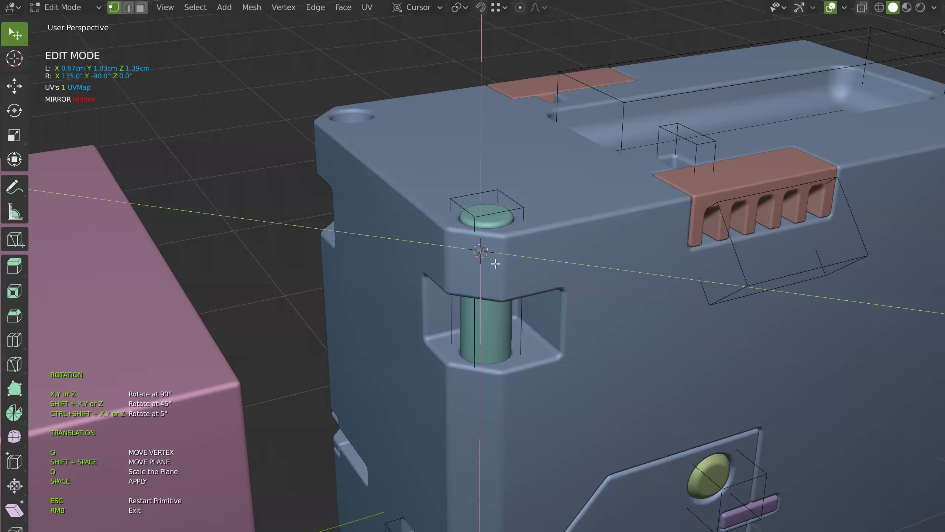
pyautogui.moveTo(480, 251); pyautogui.dragTo(551, 283)
pyautogui.press('space')
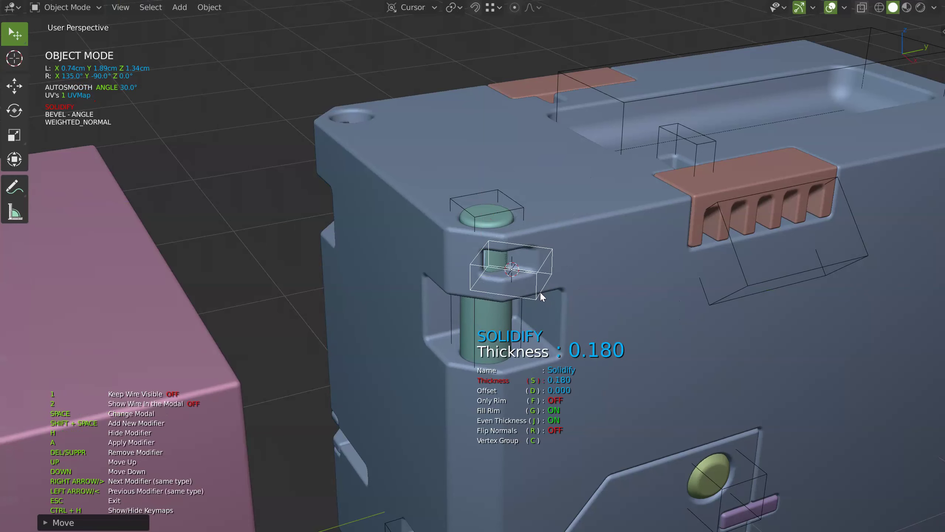
# Set the cutter thickness to 0.266 and reshape its width along Y in Edit Mode
pyautogui.moveTo(544, 291); pyautogui.dragTo(536, 278, button='middle')
pyautogui.press('Tab')
pyautogui.press('s')
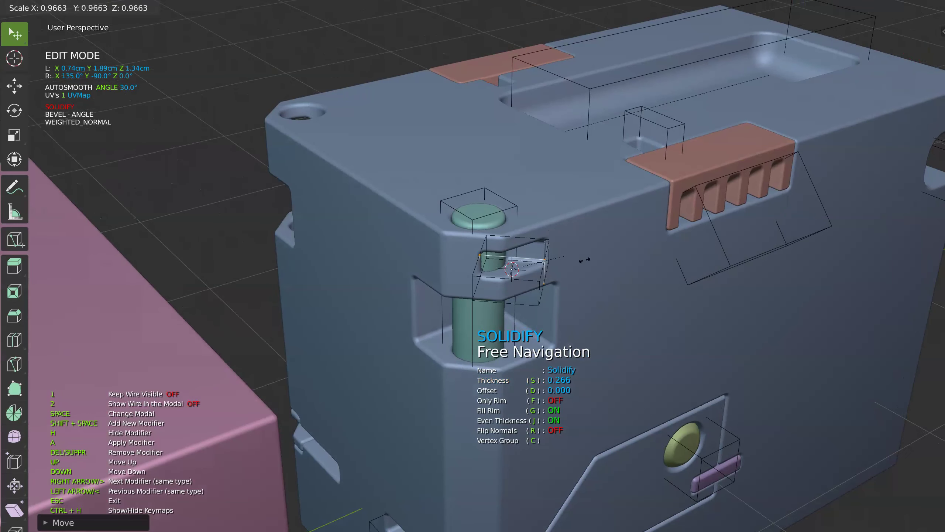
pyautogui.press('y')
pyautogui.click(682, 260)
pyautogui.press('g')
pyautogui.press('y')
pyautogui.click(628, 269)
pyautogui.press('s')
pyautogui.press('y')
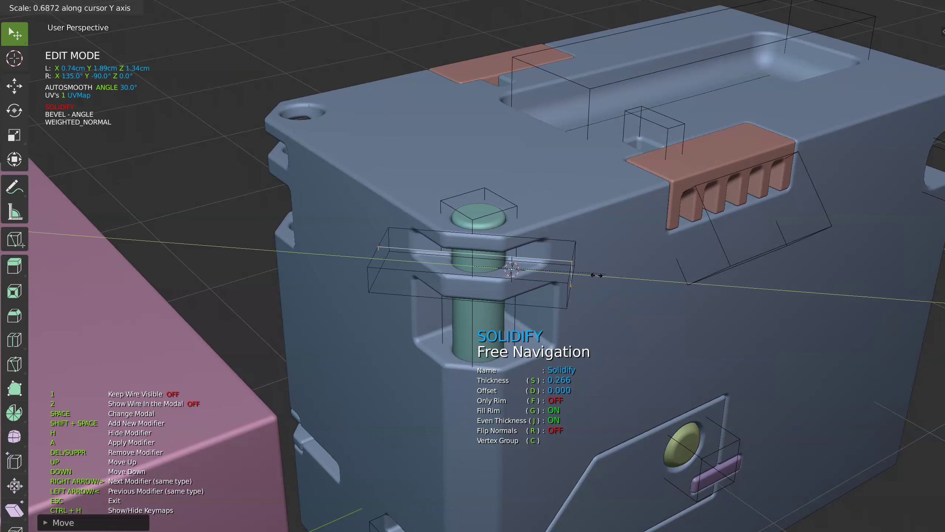
pyautogui.click(599, 271)
pyautogui.press('Tab')
# Move the box cutter lower along Z so the green pin shows below the first notch
pyautogui.moveTo(565, 242)
pyautogui.mouseDown(button='middle')
pyautogui.moveTo(515, 213)
pyautogui.moveTo(561, 183)
pyautogui.moveTo(483, 266)
pyautogui.moveTo(530, 204)
pyautogui.mouseUp(button='middle')
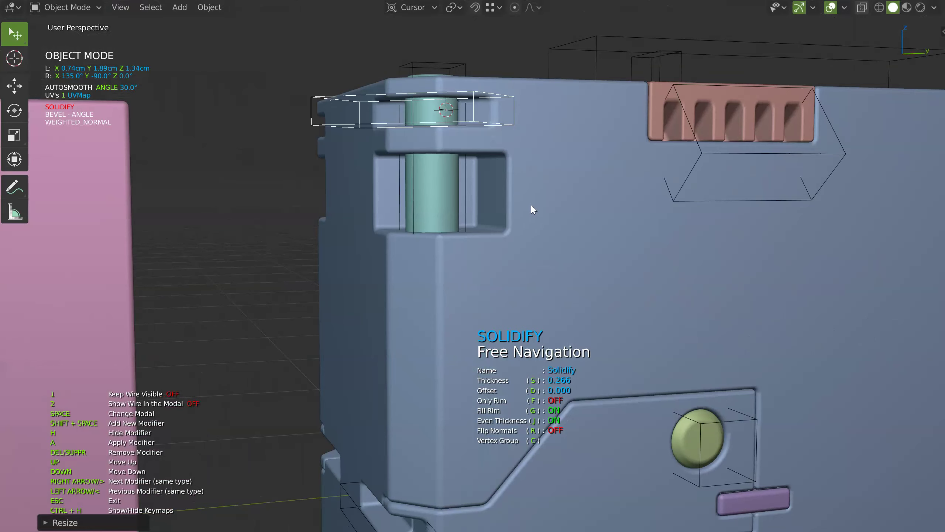
pyautogui.press('Escape')
pyautogui.press('g')
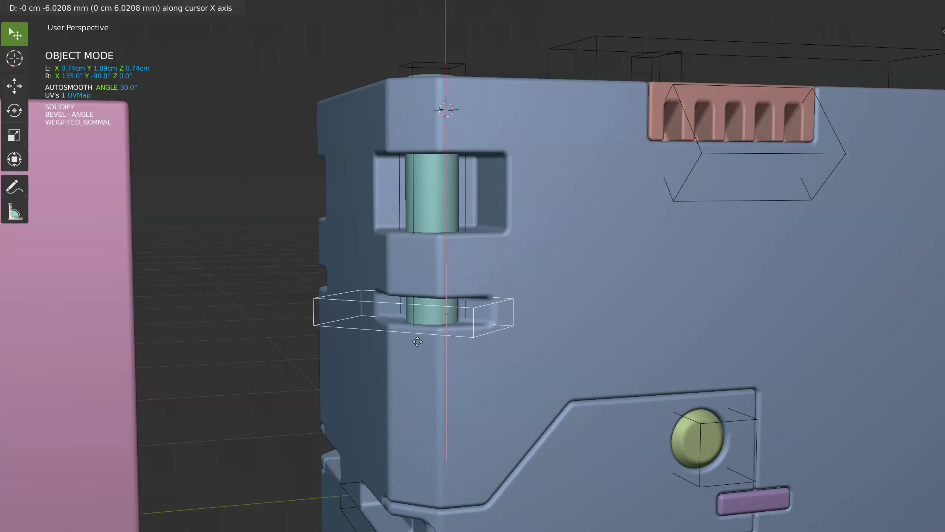
pyautogui.click(458, 242)
pyautogui.moveTo(458, 242); pyautogui.dragTo(325, 329, button='middle')
pyautogui.scroll(-5, 640, 170)
pyautogui.moveTo(574, 227)
pyautogui.mouseDown(button='middle')
pyautogui.moveTo(550, 202)
pyautogui.moveTo(471, 211)
pyautogui.mouseUp(button='middle')
pyautogui.scroll(3, 549, 202)
pyautogui.scroll(2, 609, 177)
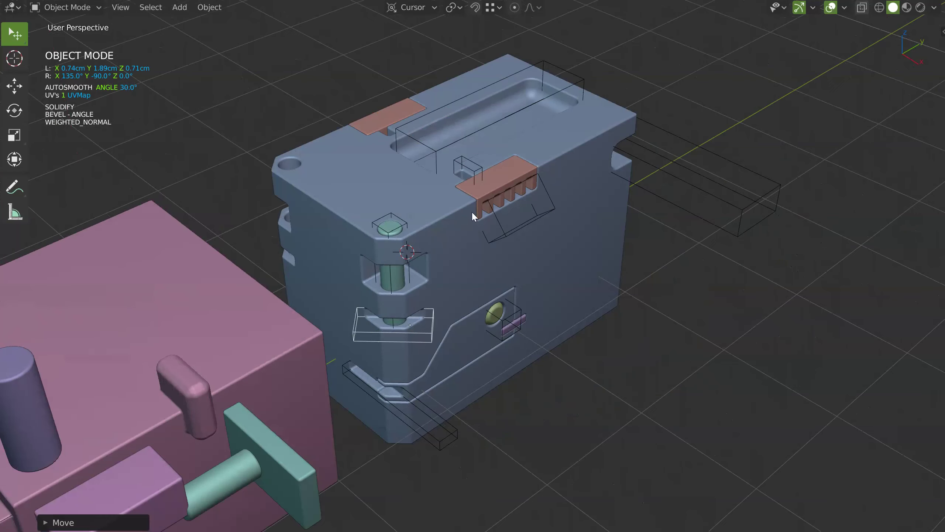
pyautogui.scroll(2, 530, 200)
pyautogui.click(453, 291)
# Mirror the green pin and its hole to the housing's opposite corner using Speedflow's Mirror
pyautogui.press('q')
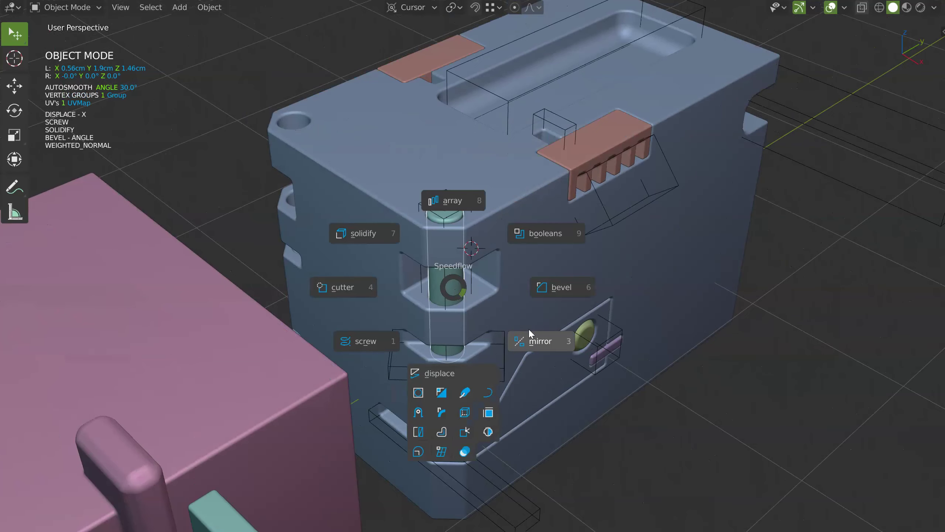
pyautogui.click(533, 342)
pyautogui.keyDown('shift'); pyautogui.click(522, 272); pyautogui.keyUp('shift')
pyautogui.press('q')
pyautogui.click(610, 336)
pyautogui.moveTo(610, 335)
pyautogui.mouseDown(button='middle')
pyautogui.moveTo(492, 228)
pyautogui.moveTo(426, 225)
pyautogui.moveTo(452, 184)
pyautogui.mouseUp(button='middle')
# Hide the boolean cutter wireframes with Show/Hide Bool Object and H
pyautogui.click(424, 247)
pyautogui.press('q')
pyautogui.press('q')
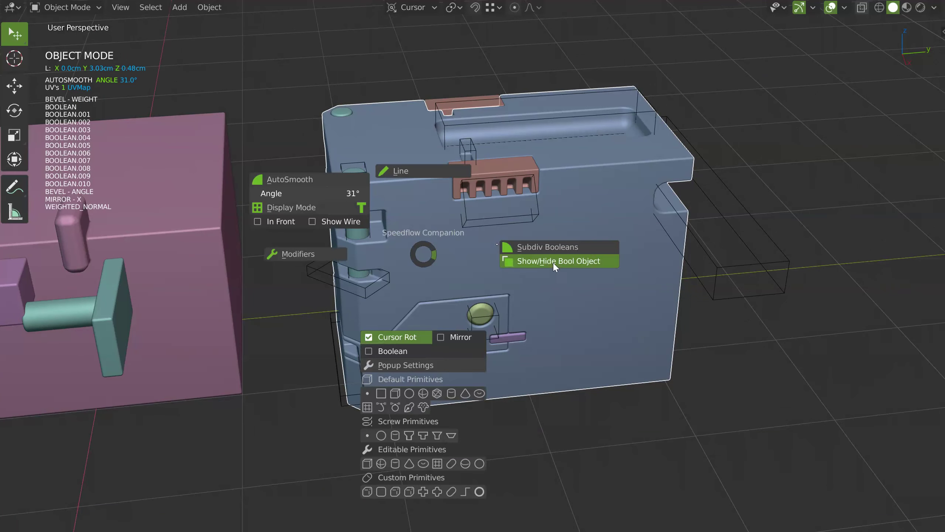
pyautogui.click(552, 261)
pyautogui.moveTo(461, 230)
pyautogui.mouseDown(button='middle')
pyautogui.moveTo(522, 195)
pyautogui.moveTo(503, 216)
pyautogui.moveTo(375, 219)
pyautogui.moveTo(511, 192)
pyautogui.moveTo(437, 215)
pyautogui.moveTo(454, 177)
pyautogui.moveTo(513, 211)
pyautogui.moveTo(574, 211)
pyautogui.moveTo(545, 70)
pyautogui.mouseUp(button='middle')
pyautogui.click(526, 201)
pyautogui.press('h')
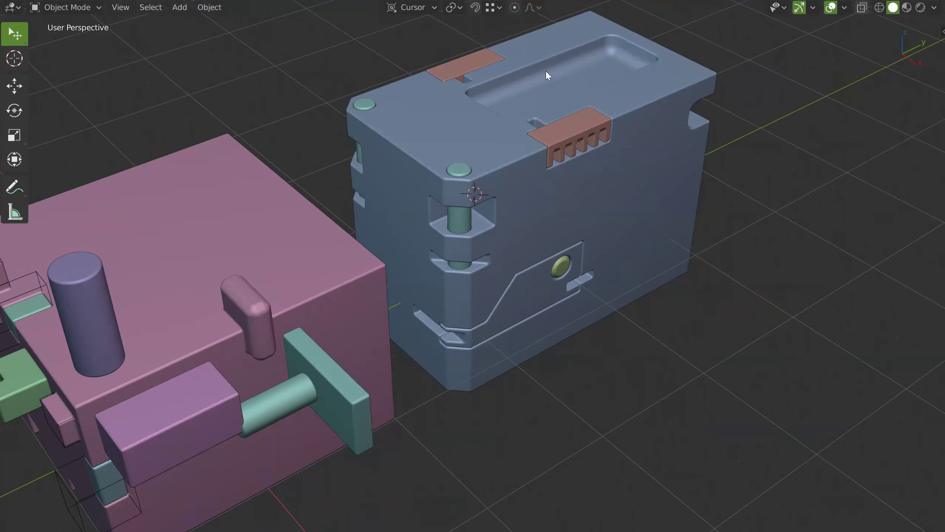
pyautogui.moveTo(549, 175)
pyautogui.mouseDown(button='middle')
pyautogui.moveTo(432, 206)
pyautogui.moveTo(542, 191)
pyautogui.moveTo(464, 194)
pyautogui.moveTo(435, 241)
pyautogui.moveTo(428, 186)
pyautogui.moveTo(469, 146)
pyautogui.moveTo(514, 238)
pyautogui.mouseUp(button='middle')
# Draw a thin strip on the housing's top edge and solidify it into a standing plate
pyautogui.click(455, 248)
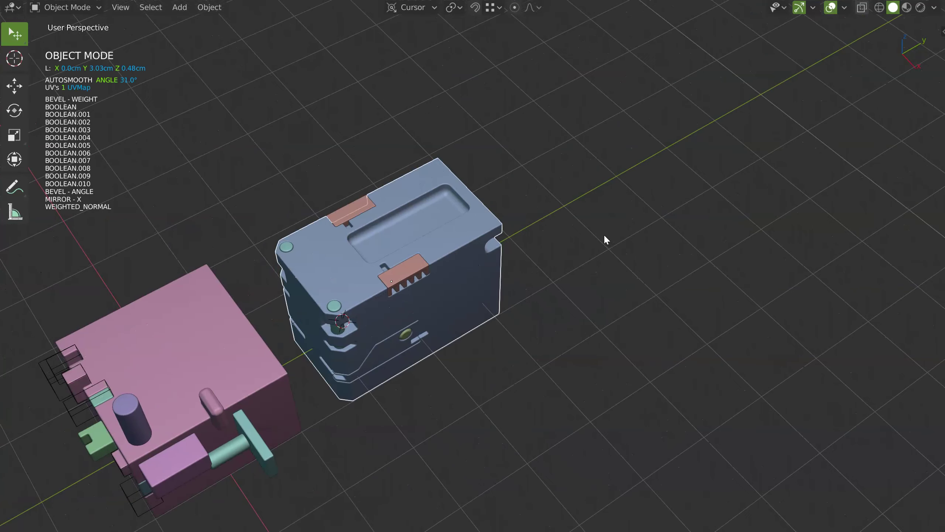
pyautogui.hotkey('alt', 's')
pyautogui.click(521, 229)
pyautogui.moveTo(517, 231)
pyautogui.mouseDown(button='middle')
pyautogui.moveTo(497, 225)
pyautogui.moveTo(524, 175)
pyautogui.moveTo(522, 207)
pyautogui.moveTo(543, 209)
pyautogui.moveTo(566, 182)
pyautogui.mouseUp(button='middle')
pyautogui.scroll(4, 573, 172)
pyautogui.moveTo(565, 150); pyautogui.dragTo(503, 204)
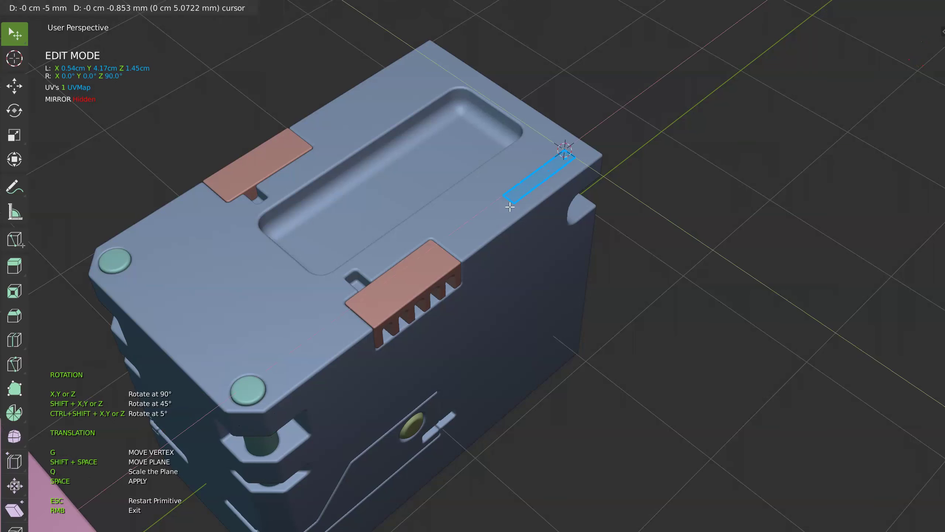
pyautogui.press('space')
pyautogui.moveTo(524, 213); pyautogui.dragTo(532, 205, button='middle')
# Chamfer the plate's corners with a one-segment bevel
pyautogui.hotkey('shift', 'space')
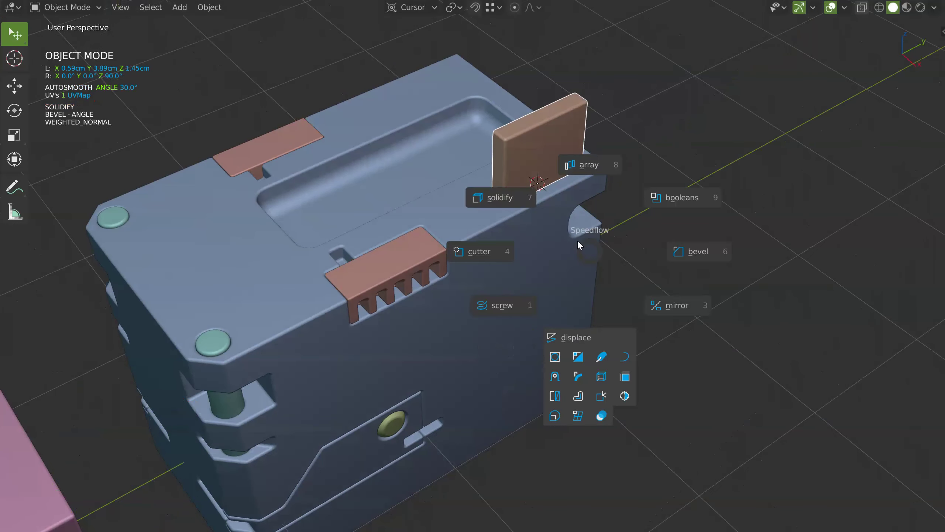
pyautogui.press('a')
pyautogui.hotkey('ctrl', 'Tab')
pyautogui.click(498, 136)
pyautogui.hotkey('shift', 'space')
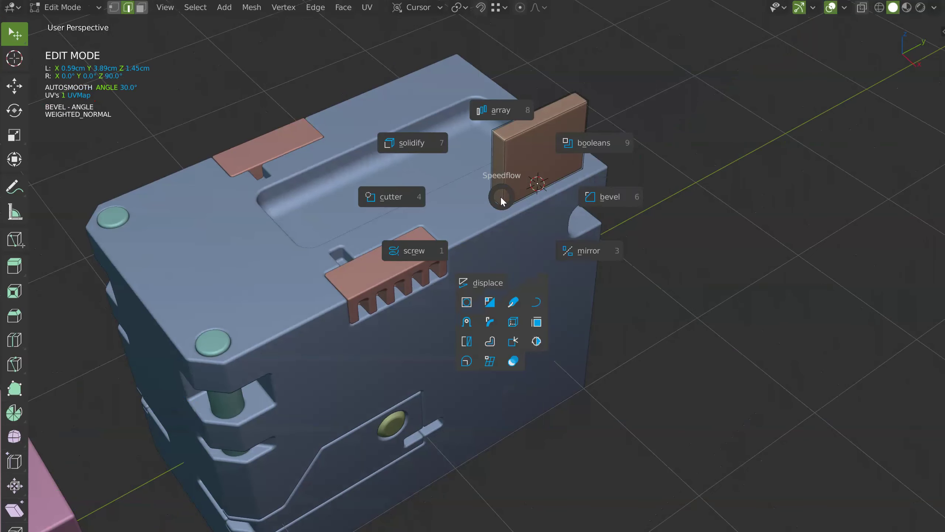
pyautogui.click(613, 196)
pyautogui.press('d')
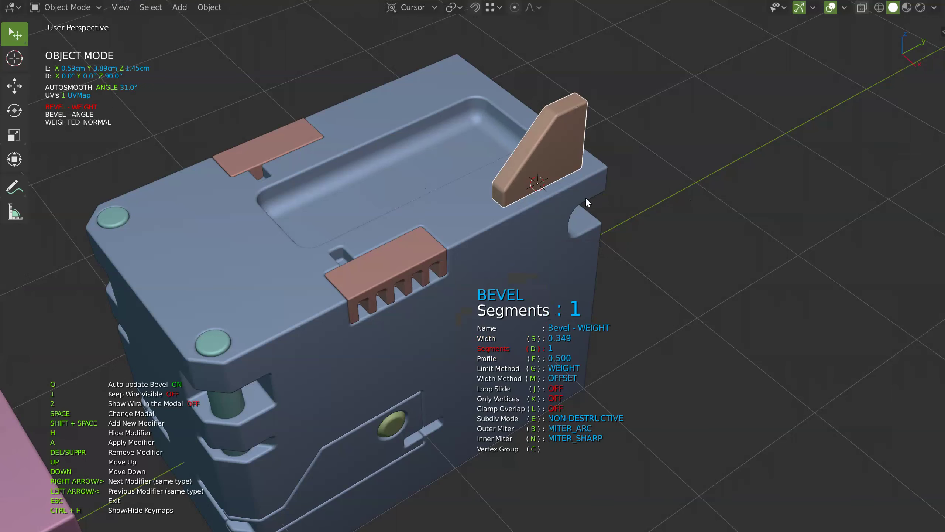
pyautogui.press('space')
# Mirror the plate across the housing using Plane.044 as the mirror object
pyautogui.scroll(4, 577, 207)
pyautogui.hotkey('shift', 'space')
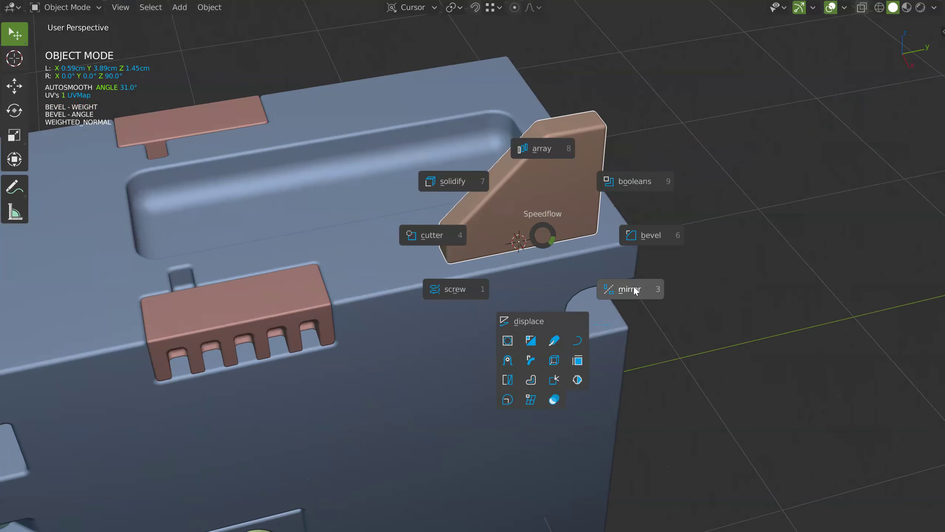
pyautogui.click(635, 290)
pyautogui.press('o')
pyautogui.click(584, 254)
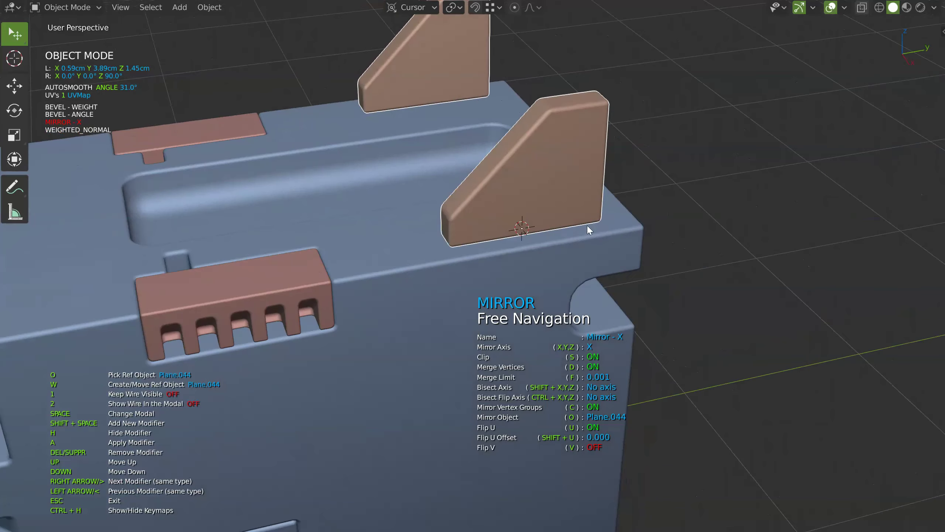
pyautogui.hotkey('shift', 'space')
pyautogui.click(504, 224)
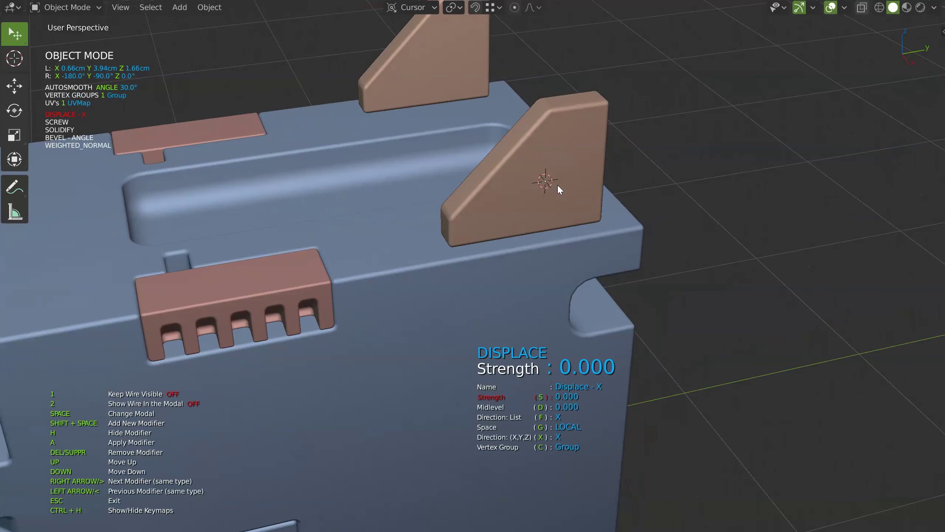
# Push the cylinder cutter through both plates (Displace 0.100) and nudge the plate along Y
pyautogui.press('space')
pyautogui.press('Escape')
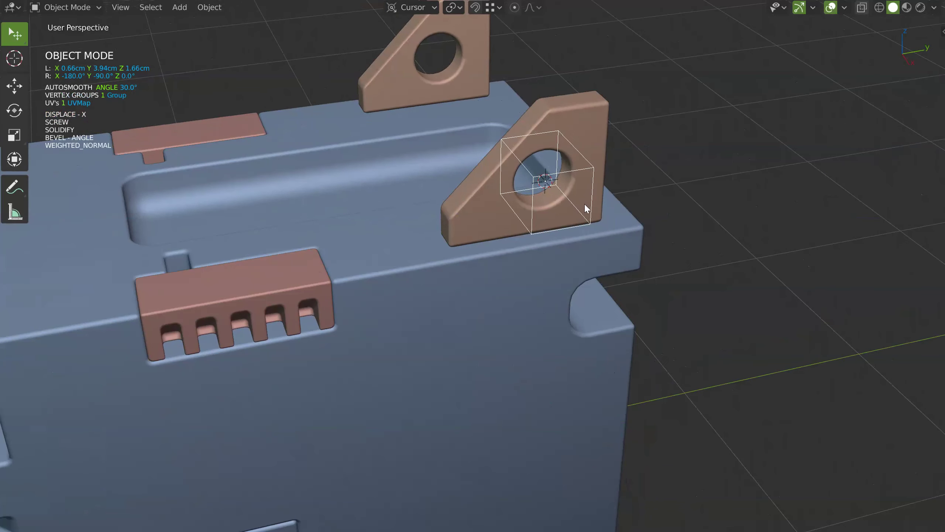
pyautogui.press('g')
pyautogui.press('y')
pyautogui.click(599, 186)
pyautogui.moveTo(599, 186)
pyautogui.mouseDown(button='middle')
pyautogui.moveTo(608, 176)
pyautogui.moveTo(567, 213)
pyautogui.mouseUp(button='middle')
pyautogui.scroll(3, 605, 193)
# Cut a rectangular notch into both plates and bevel it with width 0.026
pyautogui.click(562, 221)
pyautogui.hotkey('shift', 'space')
pyautogui.click(542, 125)
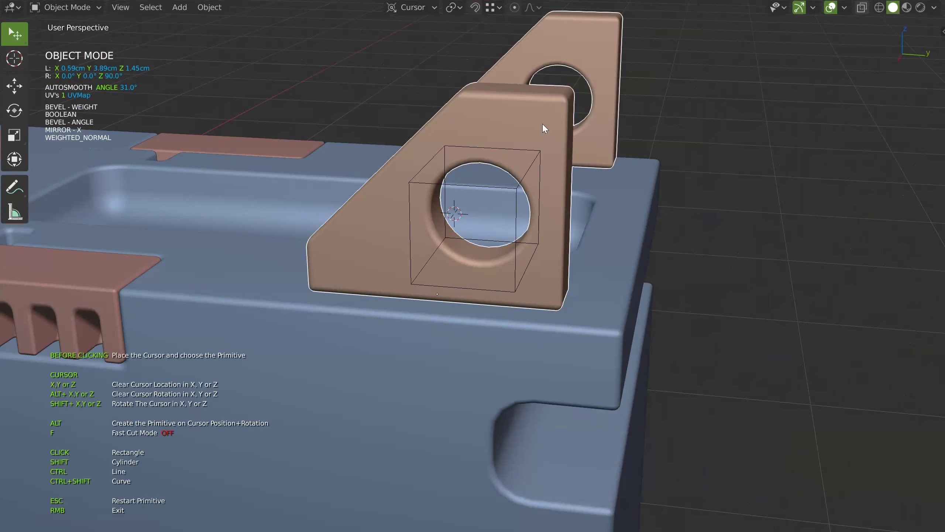
pyautogui.moveTo(542, 124); pyautogui.dragTo(604, 178)
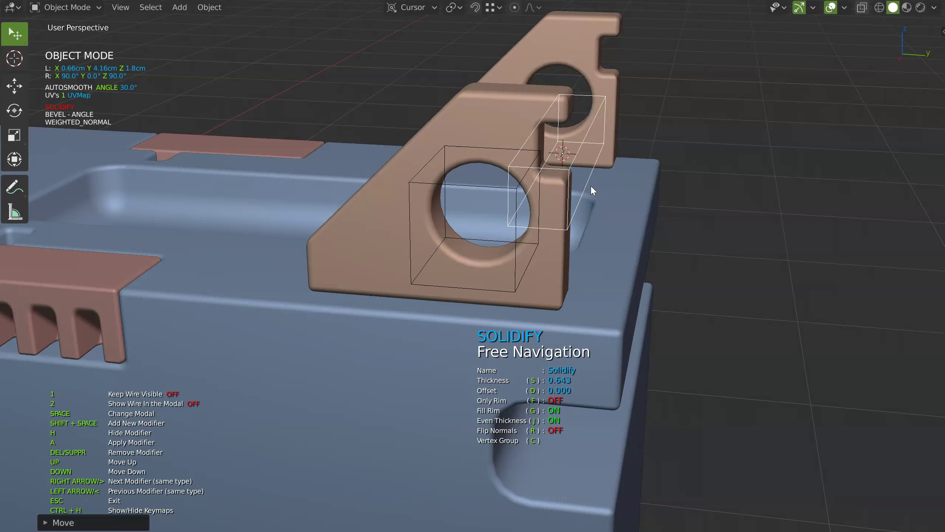
pyautogui.moveTo(593, 190); pyautogui.dragTo(552, 183, button='middle')
pyautogui.press('space')
pyautogui.click(669, 193)
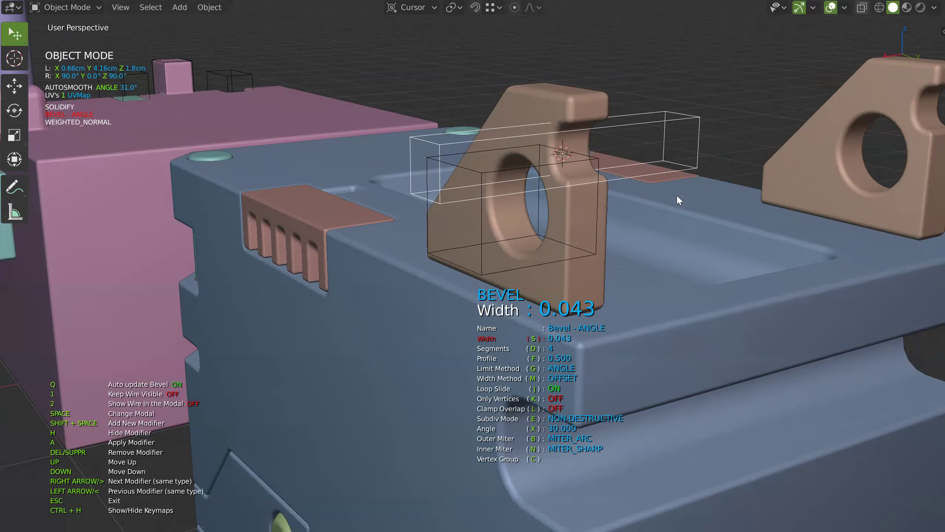
pyautogui.moveTo(670, 194)
pyautogui.mouseDown(button='middle')
pyautogui.moveTo(572, 236)
pyautogui.moveTo(612, 242)
pyautogui.mouseUp(button='middle')
pyautogui.click(581, 232)
# Select the right bracket and zoom out to view the whole housing
pyautogui.click(604, 251)
pyautogui.click(586, 245)
pyautogui.click(557, 239)
pyautogui.moveTo(617, 175)
pyautogui.mouseDown(button='middle')
pyautogui.moveTo(605, 144)
pyautogui.moveTo(573, 201)
pyautogui.mouseUp(button='middle')
pyautogui.scroll(3, 573, 201)
pyautogui.scroll(2, 555, 219)
# Draw a long rectangular plane cutter along the right bracket's sloped face
pyautogui.scroll(2, 592, 189)
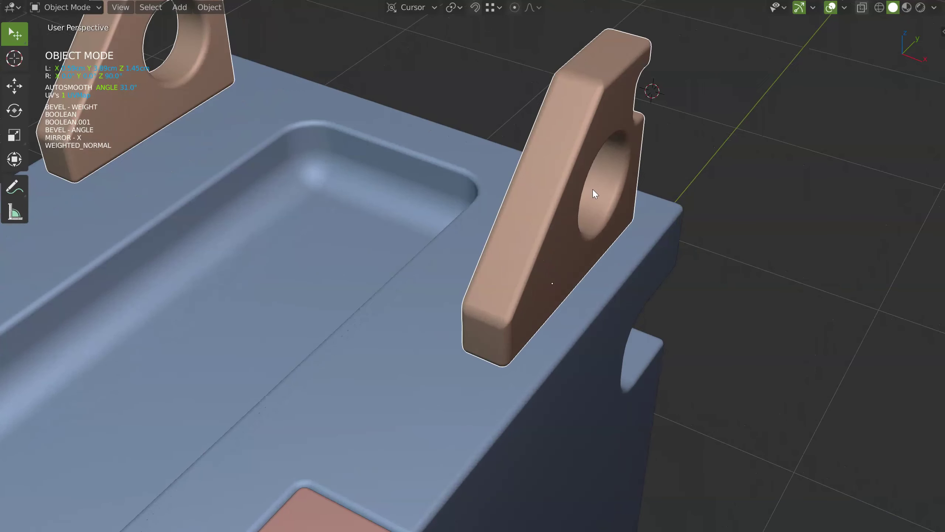
pyautogui.press('q')
pyautogui.click(490, 188)
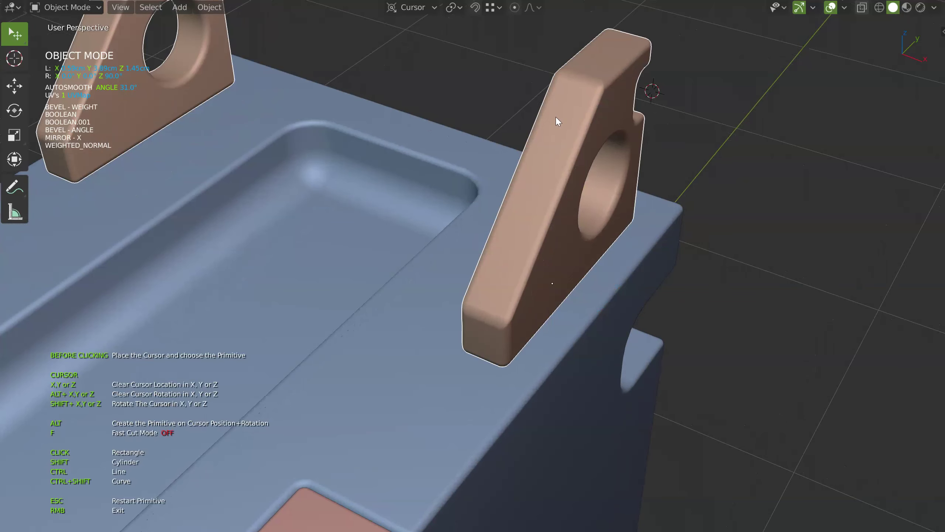
pyautogui.click(562, 95)
pyautogui.click(499, 303)
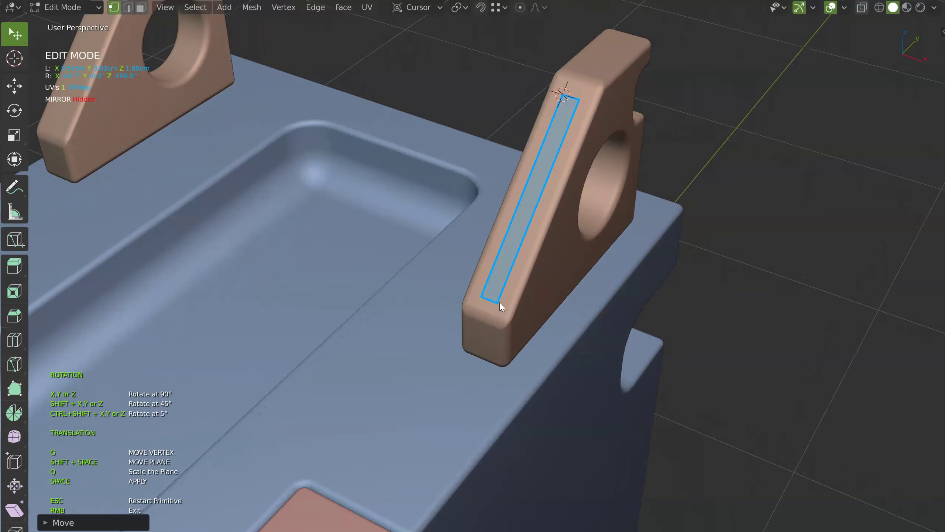
pyautogui.press('space')
pyautogui.press('space')
# Adjust the slot cutter's offset and thickness, then confirm the boolean
pyautogui.moveTo(528, 283); pyautogui.dragTo(540, 237, button='middle')
pyautogui.press('d')
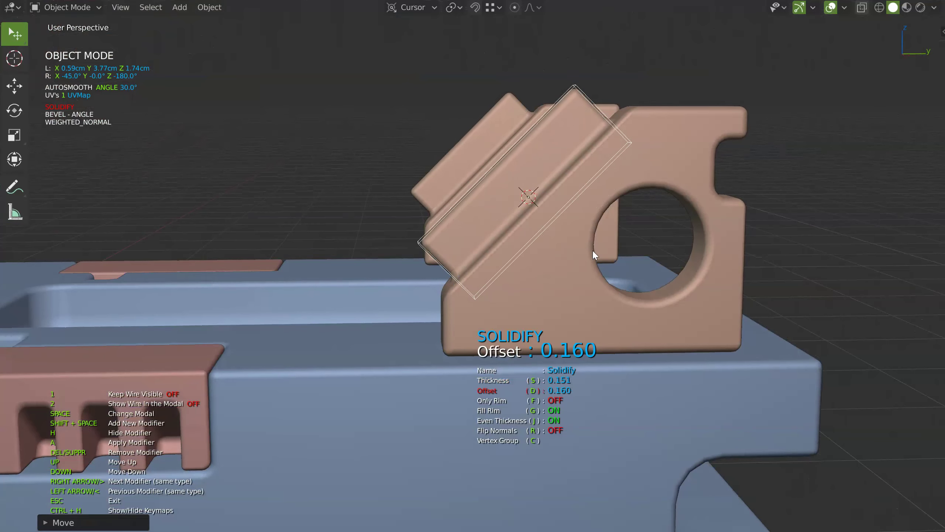
pyautogui.press('s')
pyautogui.press('d')
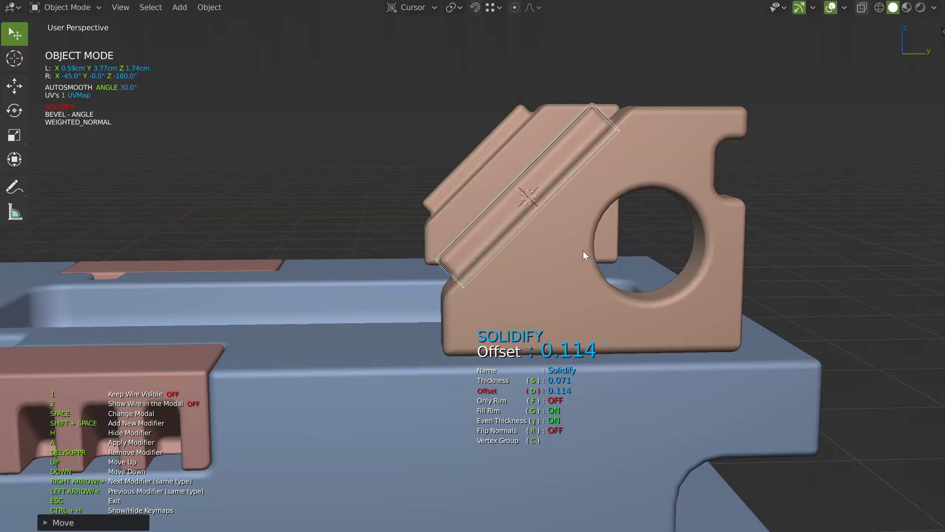
pyautogui.press('space')
pyautogui.moveTo(575, 253); pyautogui.dragTo(599, 247, button='middle')
pyautogui.click(626, 148)
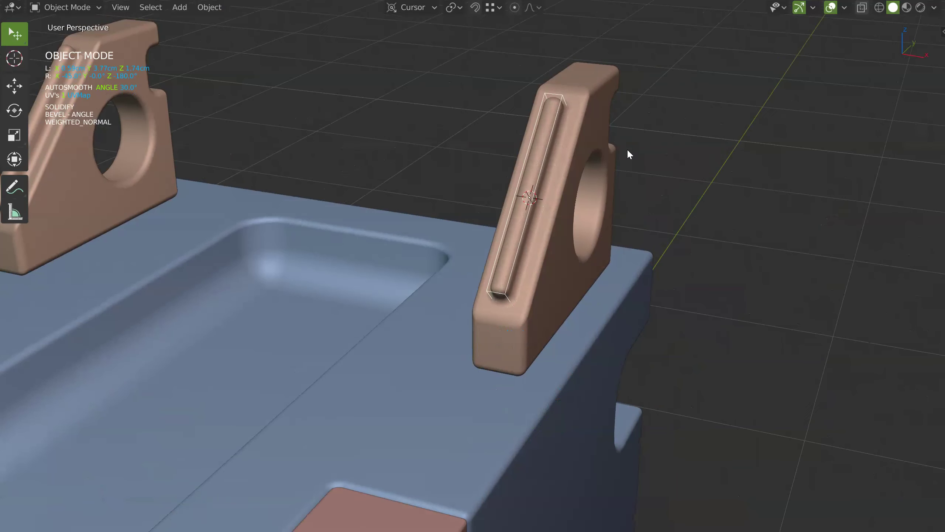
# Zoom out to review the slotted bracket and select the blue body
pyautogui.scroll(-3, 651, 156)
pyautogui.scroll(-5, 518, 230)
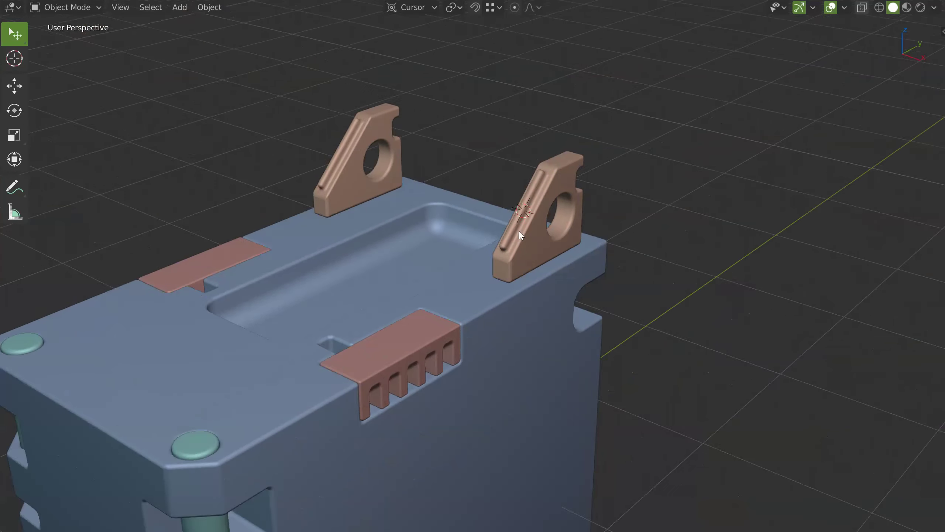
pyautogui.scroll(-2, 524, 239)
pyautogui.moveTo(524, 239); pyautogui.dragTo(505, 254, button='middle')
pyautogui.scroll(4, 616, 154)
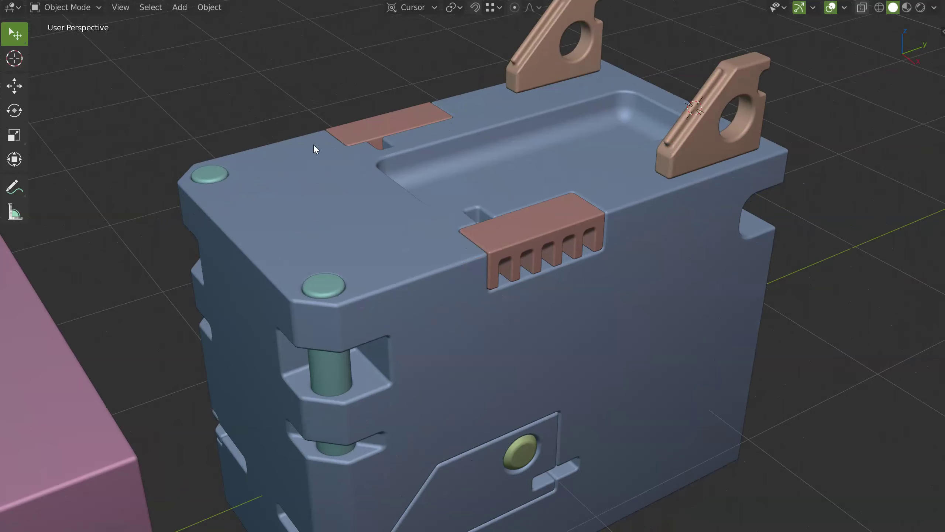
pyautogui.click(530, 311)
pyautogui.press('f')
pyautogui.click(459, 319)
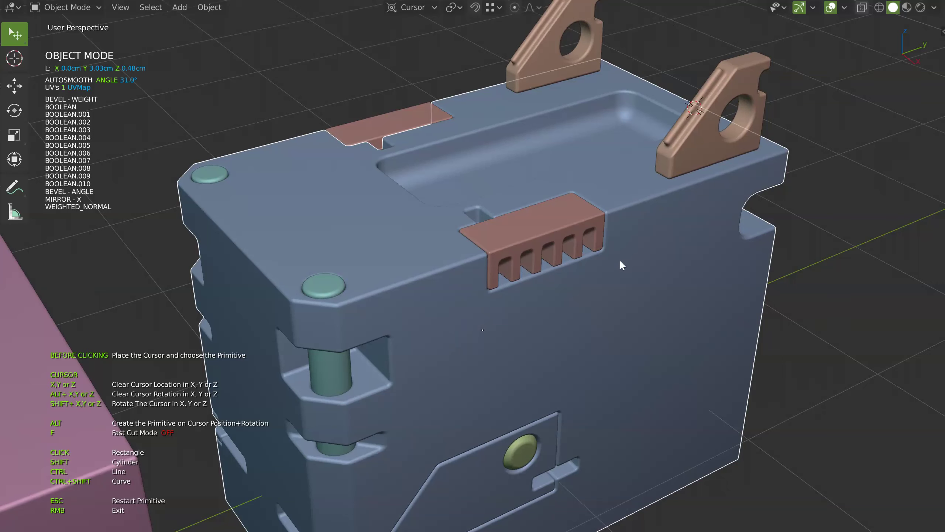
# Draw a primitive-cutter plane across the lower side corner of the blue body
pyautogui.scroll(-1, 606, 271)
pyautogui.moveTo(605, 271)
pyautogui.mouseDown(button='middle')
pyautogui.moveTo(484, 229)
pyautogui.moveTo(628, 252)
pyautogui.moveTo(483, 209)
pyautogui.moveTo(492, 281)
pyautogui.moveTo(586, 281)
pyautogui.moveTo(589, 225)
pyautogui.moveTo(493, 249)
pyautogui.mouseUp(button='middle')
pyautogui.scroll(-3, 566, 254)
pyautogui.moveTo(422, 213)
pyautogui.mouseDown(button='middle')
pyautogui.moveTo(721, 205)
pyautogui.moveTo(517, 239)
pyautogui.mouseUp(button='middle')
pyautogui.scroll(3, 517, 238)
pyautogui.scroll(1, 569, 218)
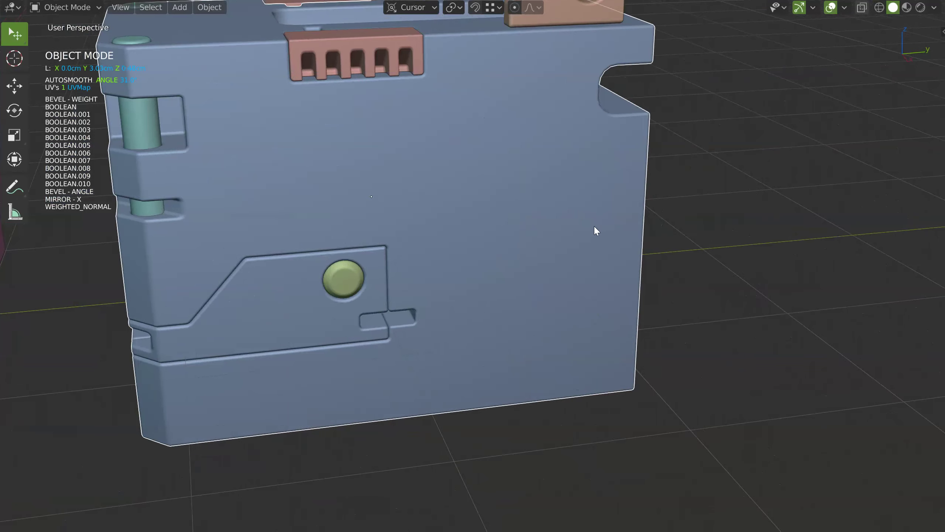
pyautogui.press('f')
pyautogui.click(529, 237)
pyautogui.moveTo(527, 183); pyautogui.dragTo(711, 334)
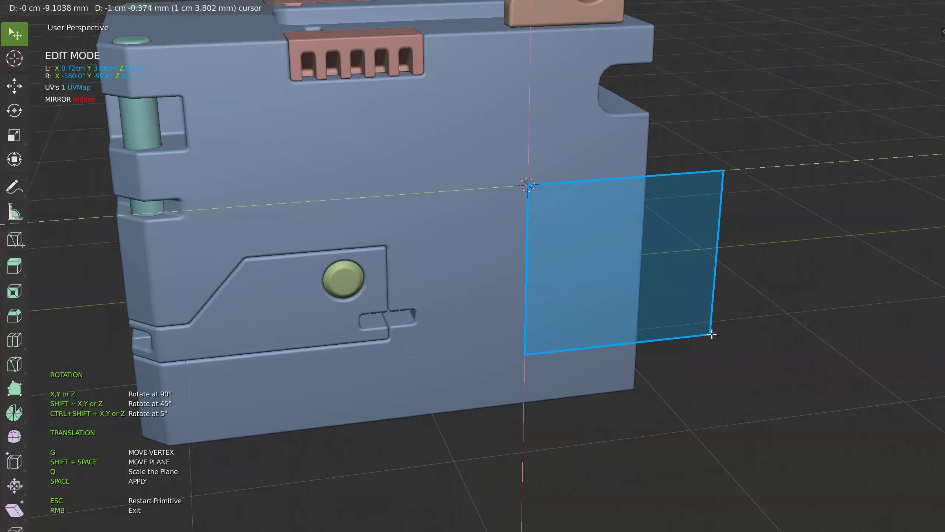
# Solidify the cutter to 0.591 thickness and bring up the blue body's modifier list
pyautogui.press('space')
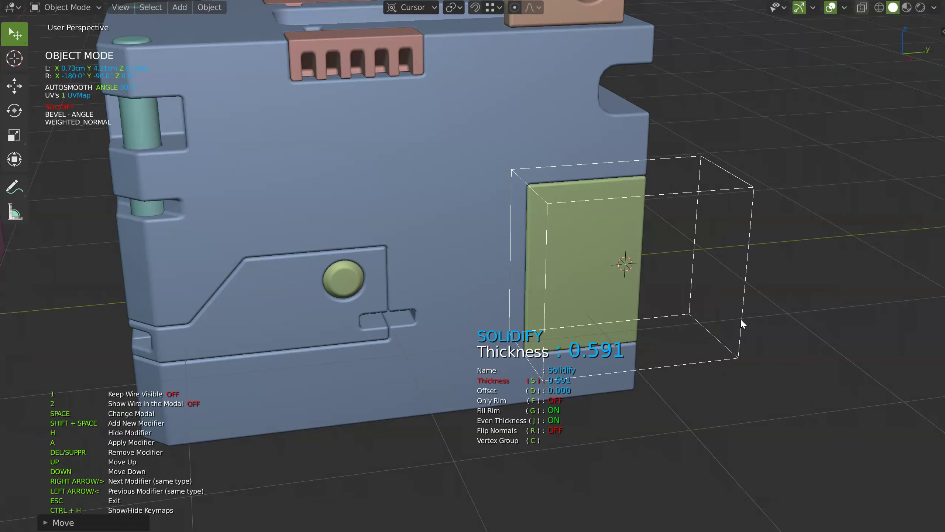
pyautogui.moveTo(749, 315); pyautogui.dragTo(699, 286, button='middle')
pyautogui.click(669, 287)
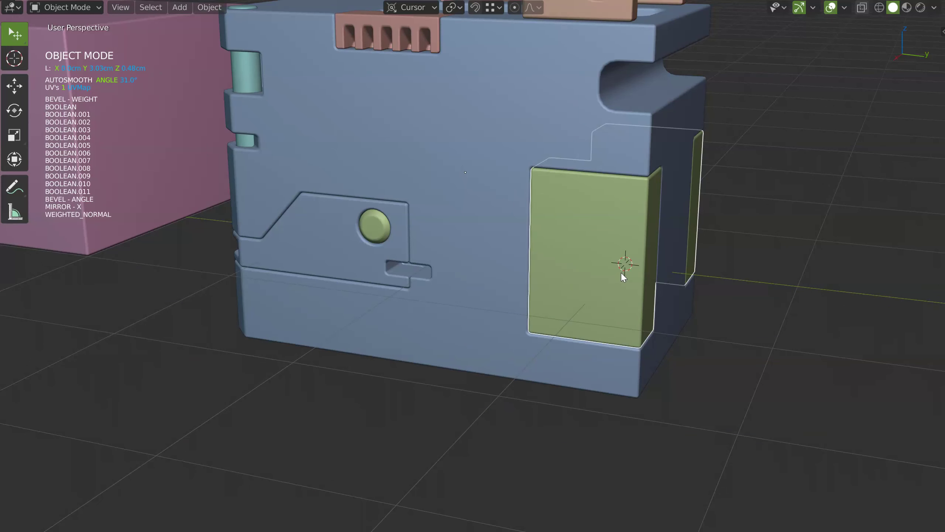
pyautogui.hotkey('ctrl', 'shift', 'm')
pyautogui.moveTo(624, 247)
pyautogui.mouseDown()
pyautogui.moveTo(805, 61)
pyautogui.moveTo(796, 66)
pyautogui.mouseUp()
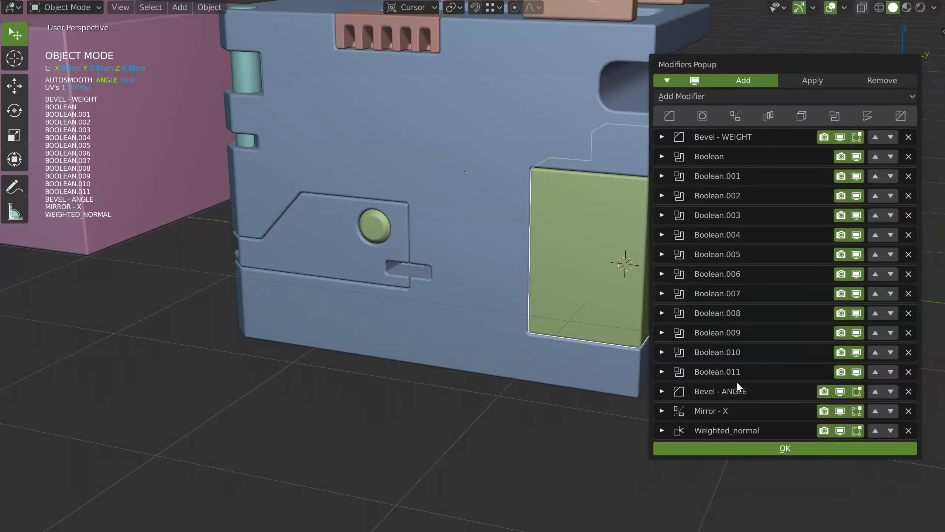
# Remove the Boolean through Boolean.010 modifiers from the blue body
pyautogui.click(908, 157)
pyautogui.tripleClick(911, 157)
pyautogui.doubleClick(911, 156)
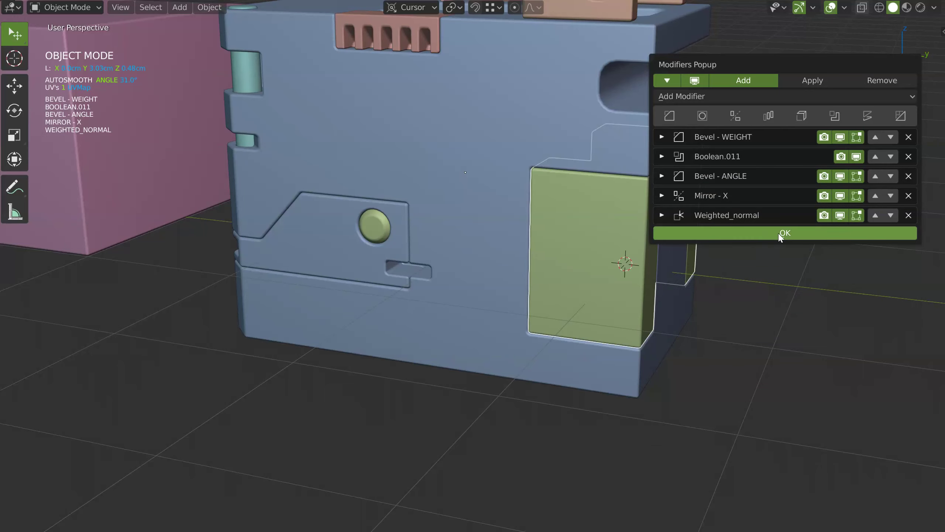
pyautogui.click(781, 234)
# Cut a small square box notch into the green corner panel's edge
pyautogui.moveTo(690, 222); pyautogui.dragTo(610, 229, button='middle')
pyautogui.scroll(-2, 610, 234)
pyautogui.press('q')
pyautogui.click(508, 249)
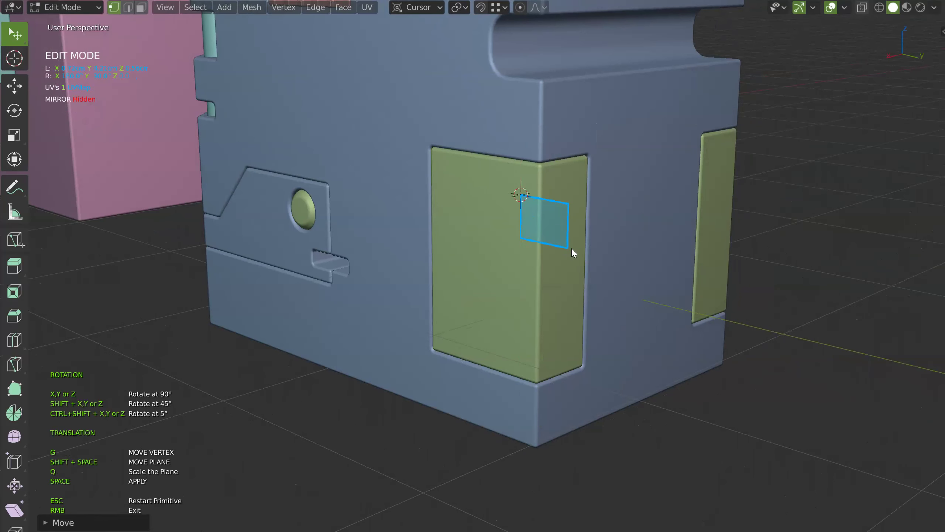
pyautogui.press('space')
pyautogui.click(553, 260)
pyautogui.click(553, 265)
pyautogui.moveTo(532, 265)
pyautogui.mouseDown(button='middle')
pyautogui.moveTo(547, 272)
pyautogui.moveTo(534, 251)
pyautogui.moveTo(568, 206)
pyautogui.mouseUp(button='middle')
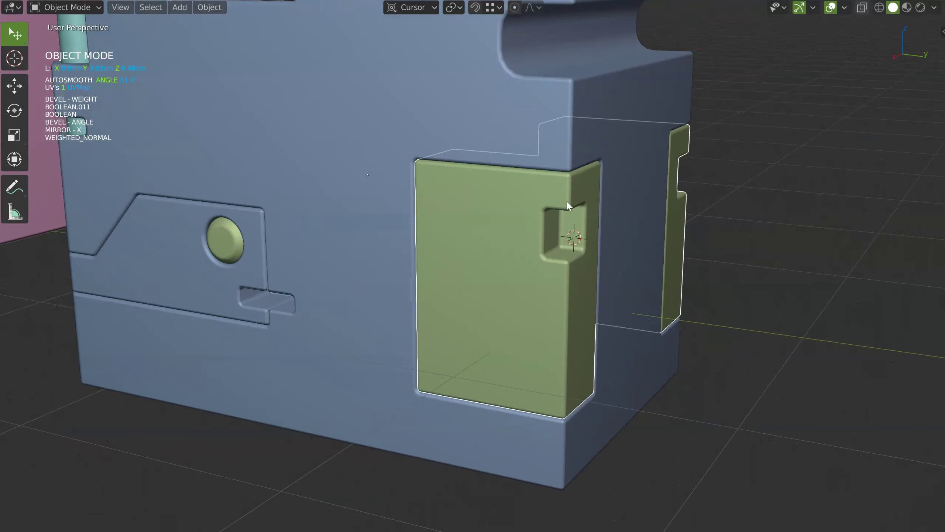
pyautogui.click(485, 271)
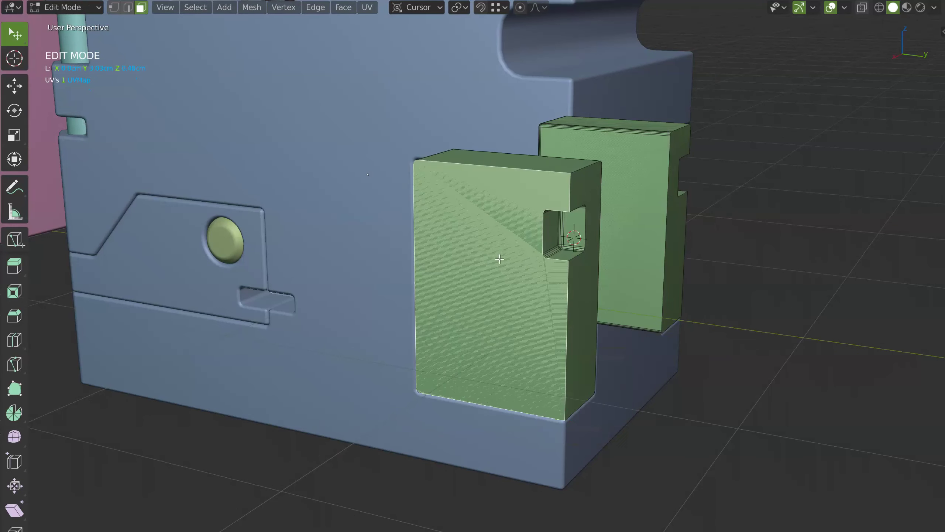
# Add a Solidify of thickness 0.089 to the green corner panel
pyautogui.press('q')
pyautogui.click(441, 217)
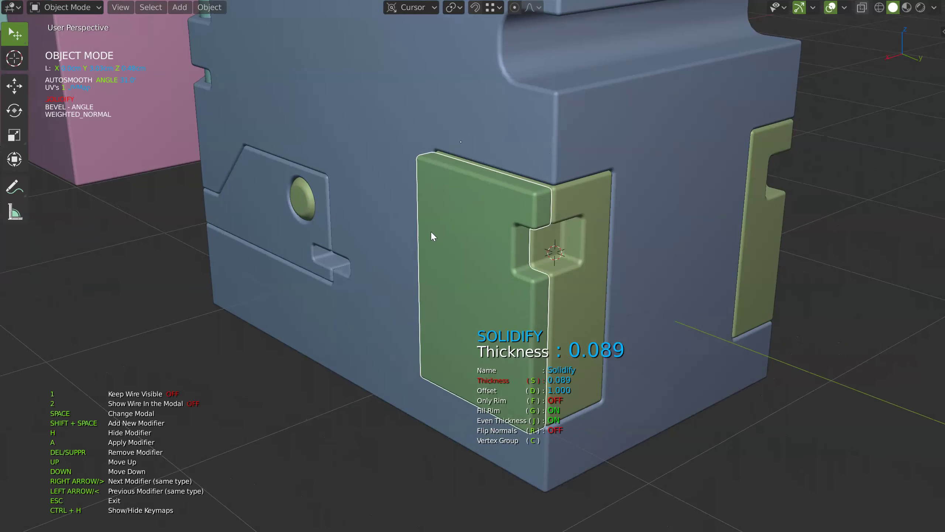
pyautogui.click(493, 261)
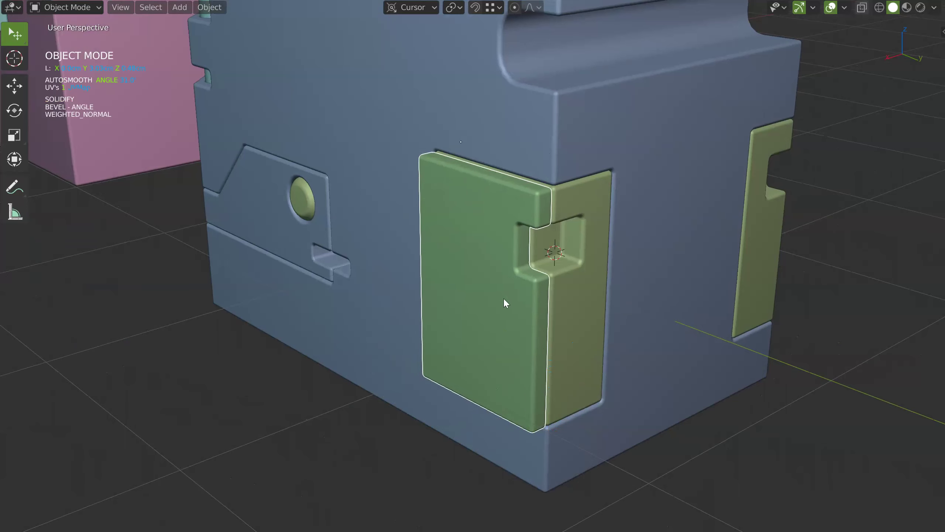
pyautogui.click(423, 300)
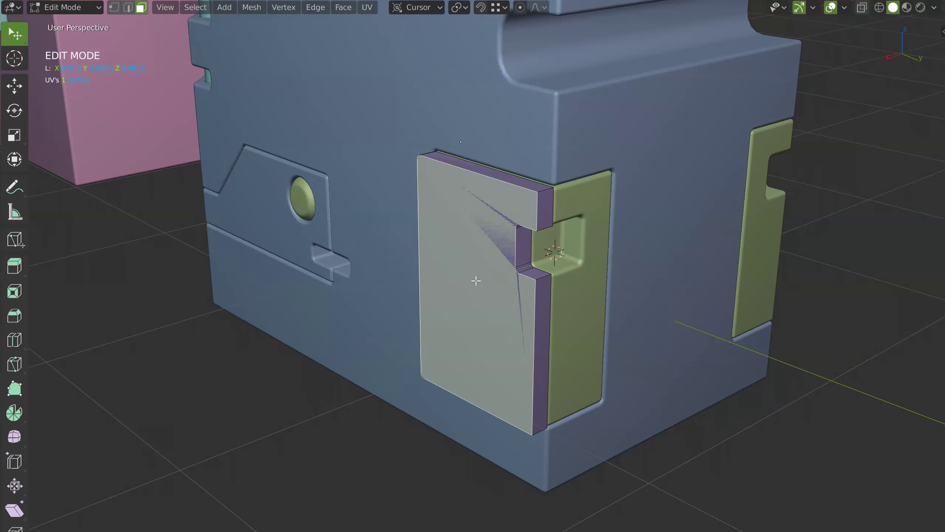
pyautogui.moveTo(475, 280); pyautogui.dragTo(603, 212, button='middle')
# Try an inset on the panel face, then undo it
pyautogui.press('i')
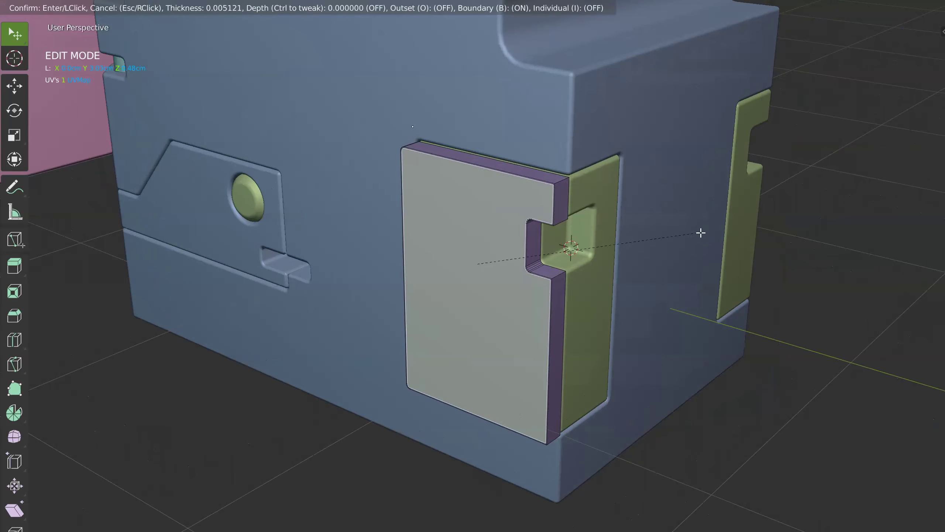
pyautogui.click(669, 244)
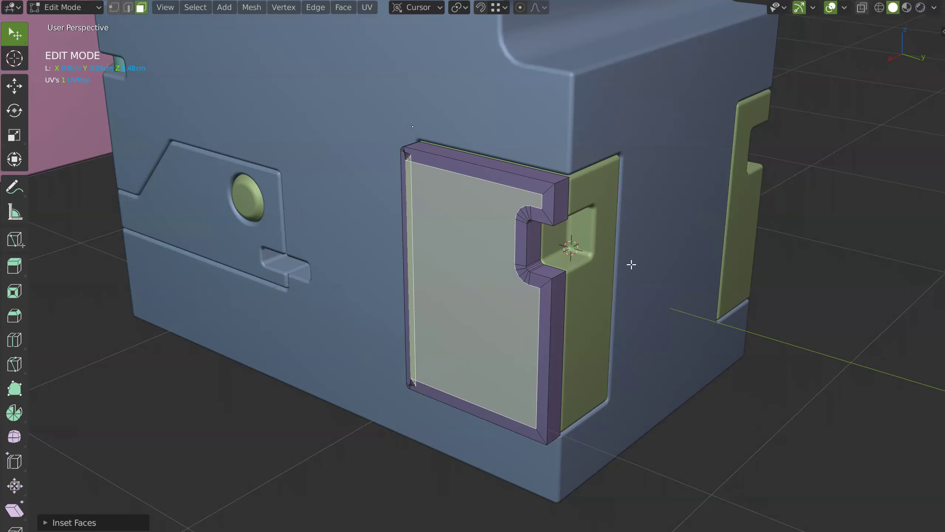
pyautogui.scroll(-3, 605, 252)
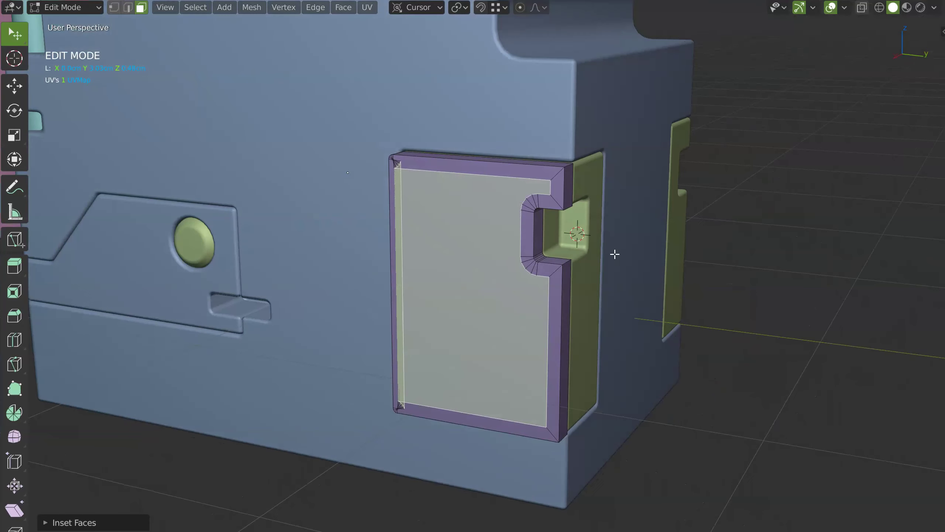
pyautogui.hotkey('ctrl', 'z')
# Back in Object Mode, delete the leftover purple cutter and select the blue body
pyautogui.moveTo(502, 211); pyautogui.dragTo(557, 215, button='middle')
pyautogui.hotkey('ctrl', 'Tab')
pyautogui.click(473, 137)
pyautogui.press('x')
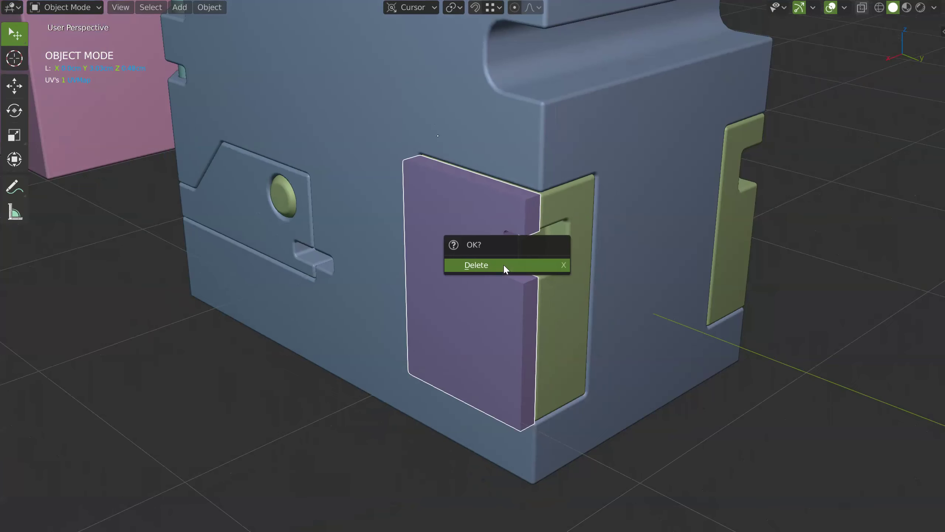
pyautogui.click(504, 265)
pyautogui.click(666, 226)
pyautogui.moveTo(706, 211); pyautogui.dragTo(573, 233, button='middle')
# In Edit Mode, inset the selected corner faces of the blue body
pyautogui.hotkey('ctrl', 'Tab')
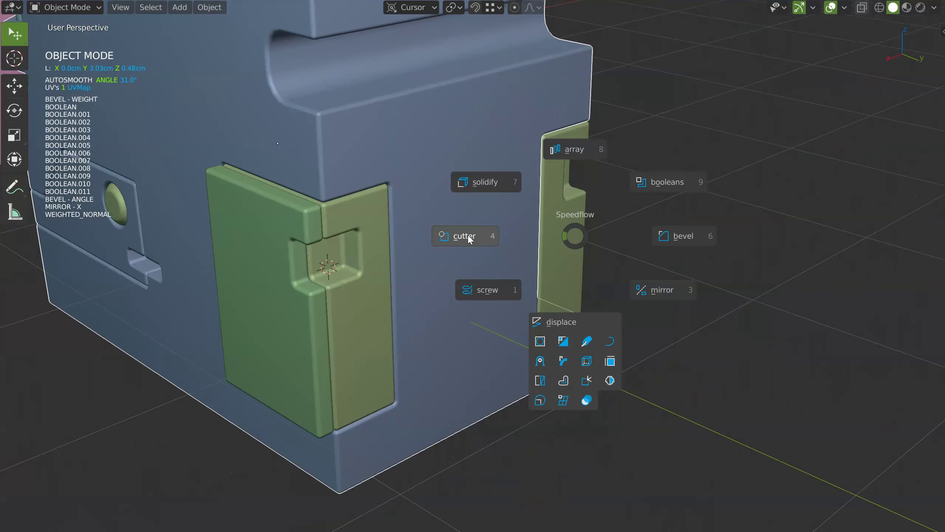
pyautogui.click(463, 237)
pyautogui.keyDown('shift'); pyautogui.click(450, 238); pyautogui.keyUp('shift')
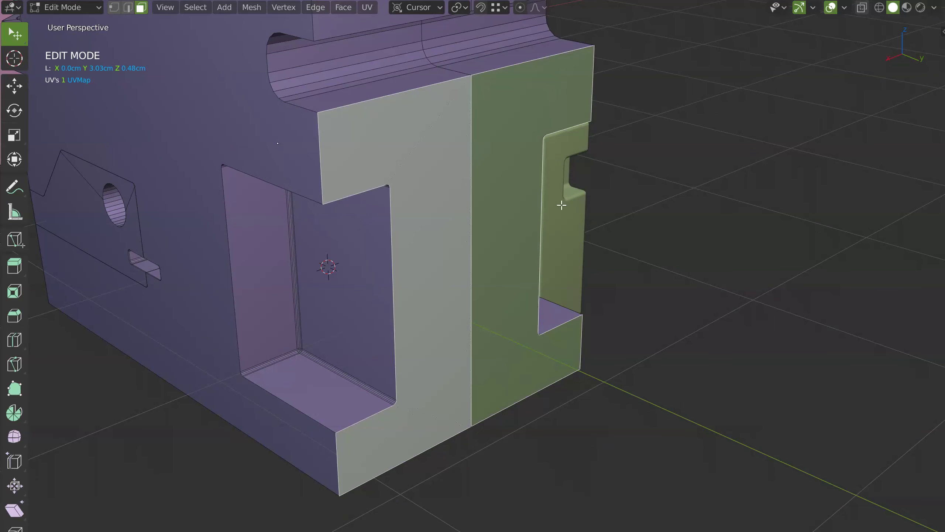
pyautogui.press('i')
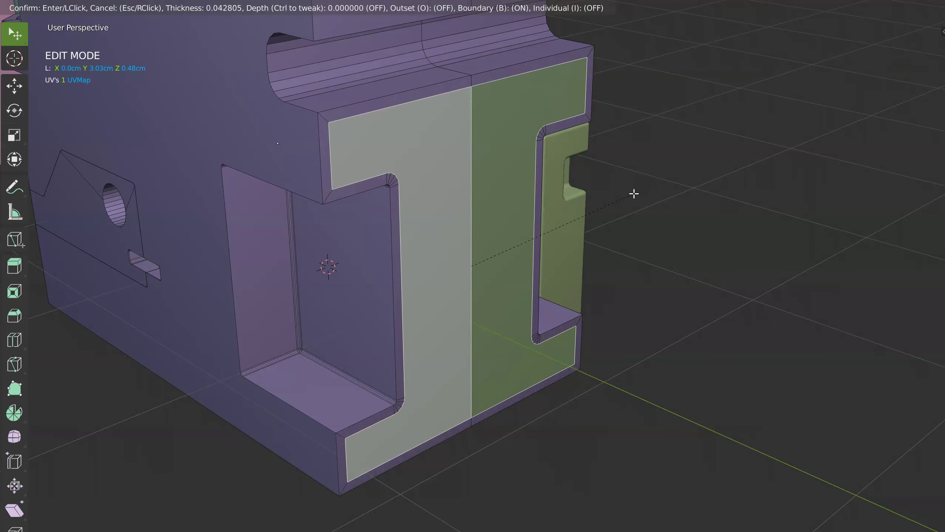
pyautogui.click(634, 194)
# Solidify the inset corner panel into a raised plate about 0.203 thick
pyautogui.hotkey('alt', 'x')
pyautogui.click(522, 183)
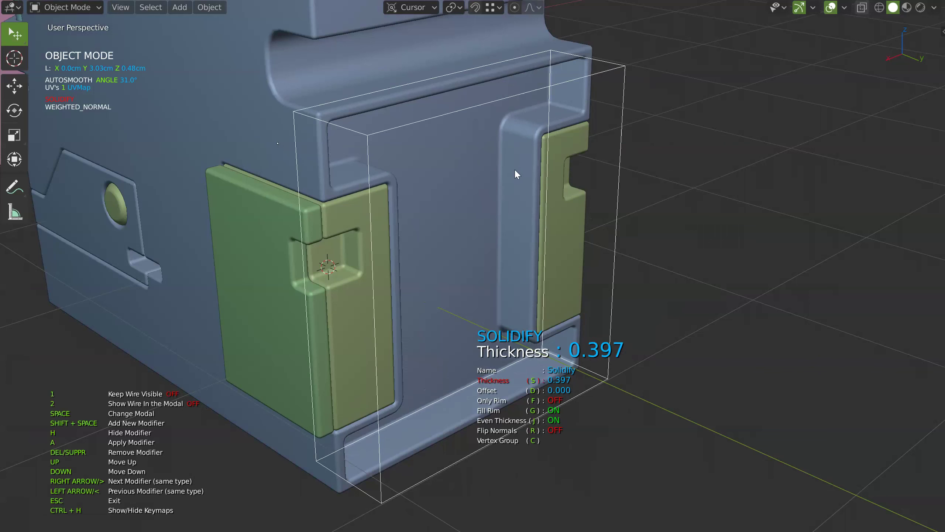
pyautogui.press('space')
pyautogui.moveTo(530, 192)
pyautogui.mouseDown(button='middle')
pyautogui.moveTo(438, 178)
pyautogui.moveTo(468, 168)
pyautogui.moveTo(480, 208)
pyautogui.moveTo(558, 208)
pyautogui.mouseUp(button='middle')
pyautogui.press('Escape')
pyautogui.moveTo(586, 91)
pyautogui.mouseDown(button='middle')
pyautogui.moveTo(555, 208)
pyautogui.moveTo(605, 206)
pyautogui.moveTo(510, 125)
pyautogui.moveTo(500, 291)
pyautogui.moveTo(540, 63)
pyautogui.mouseUp(button='middle')
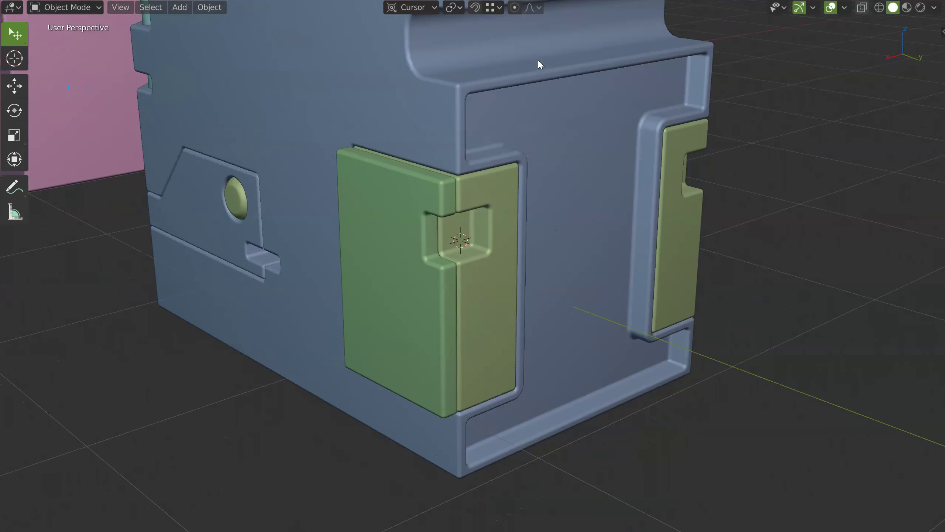
pyautogui.keyDown('ctrl'); pyautogui.moveTo(501, 289); pyautogui.dragTo(536, 227, button='middle'); pyautogui.keyUp('ctrl')
# Select the notched panel's front face in Edit Mode and add a first Solidify
pyautogui.press('Tab')
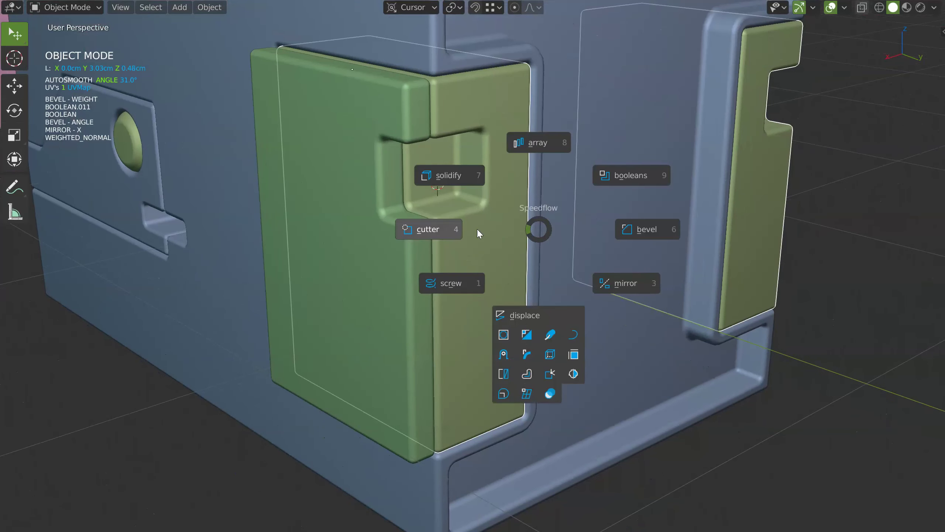
pyautogui.click(452, 225)
pyautogui.click(493, 262)
pyautogui.moveTo(496, 135); pyautogui.dragTo(518, 202, button='middle')
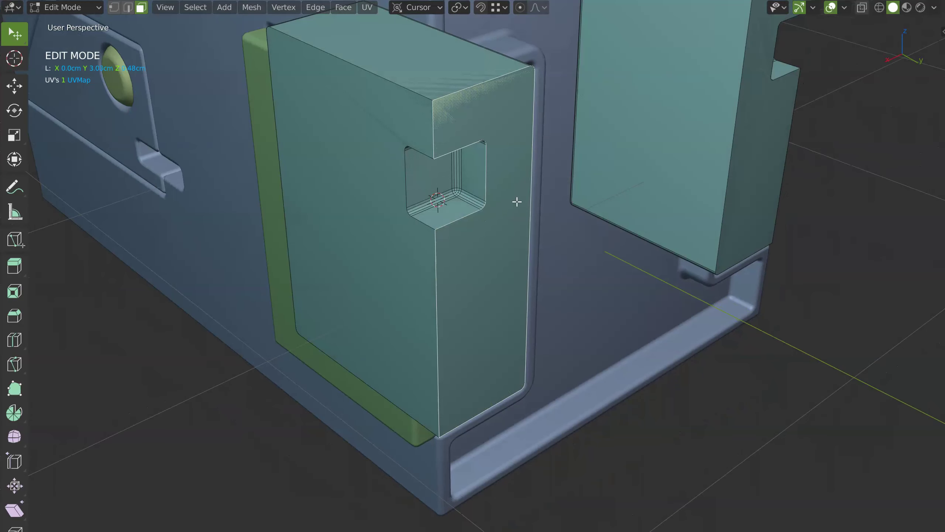
pyautogui.hotkey('alt', 'x')
pyautogui.click(487, 190)
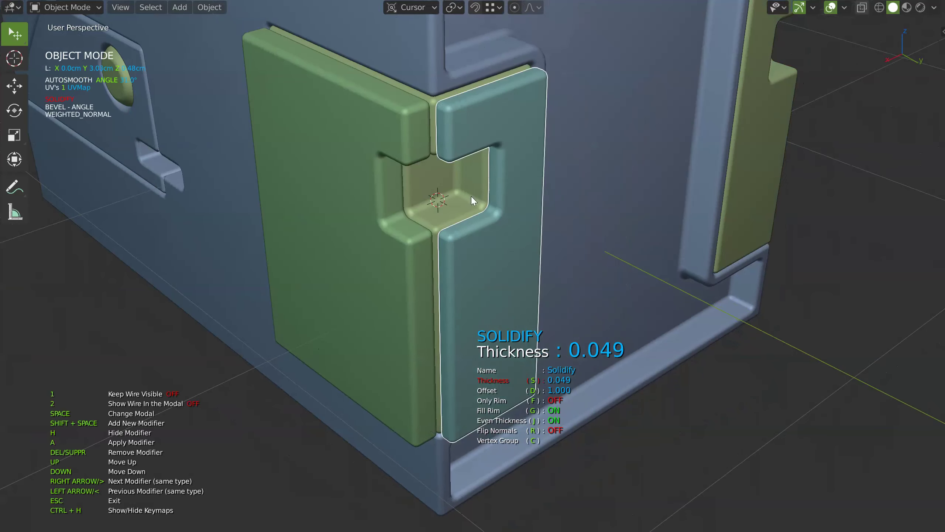
pyautogui.click(486, 222)
# Inset the panel's front face
pyautogui.hotkey('alt', 'x')
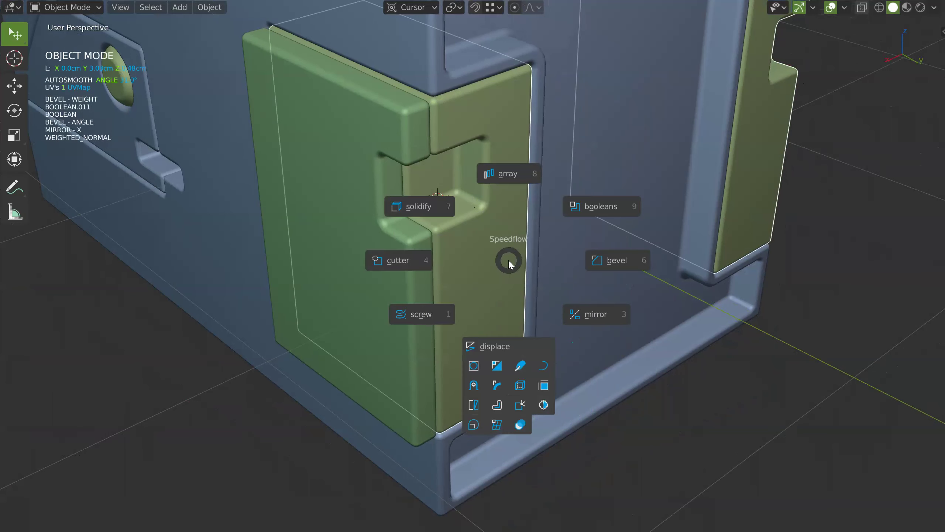
pyautogui.click(417, 260)
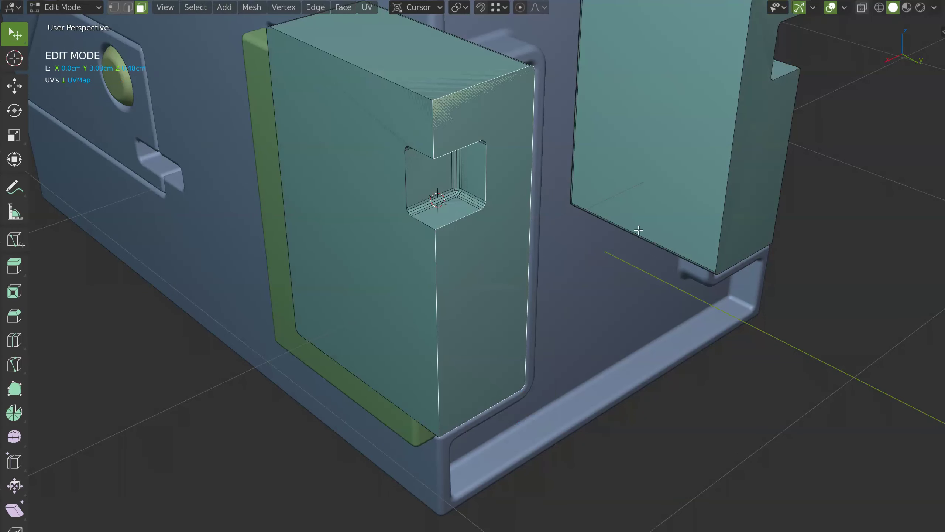
pyautogui.press('i')
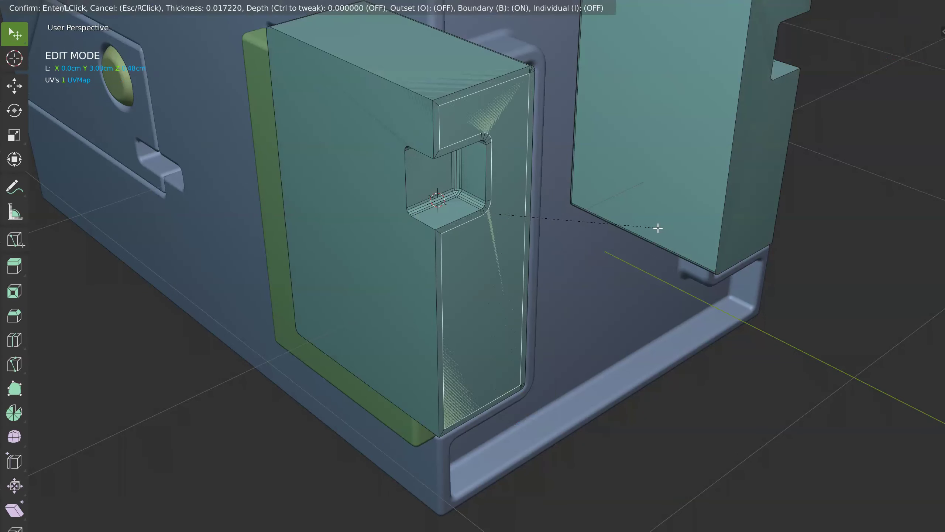
pyautogui.click(640, 249)
# Solidify the inset front plate to a thickness of 0.100
pyautogui.hotkey('alt', 's')
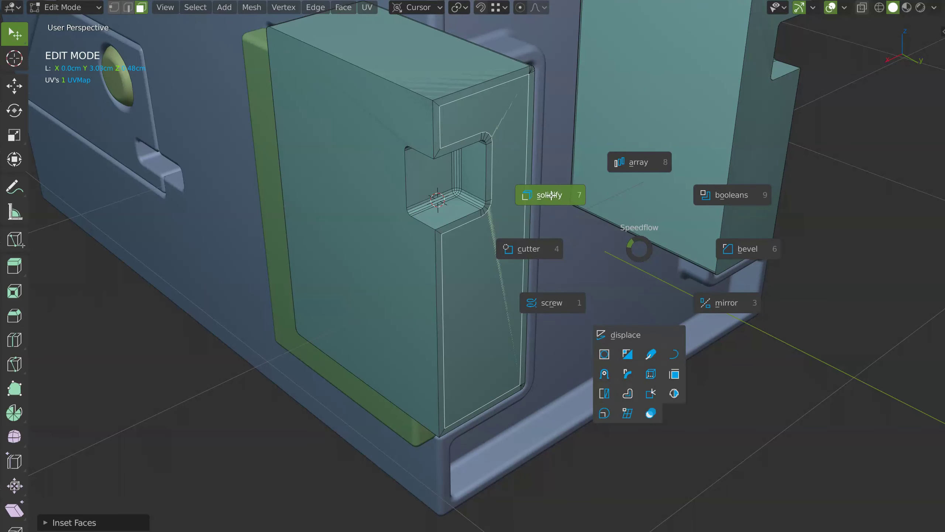
pyautogui.click(549, 195)
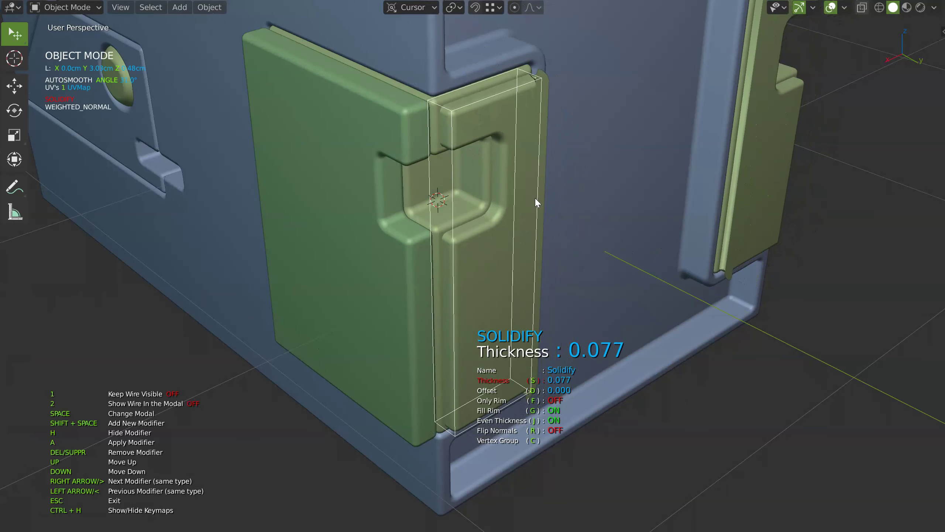
pyautogui.press('space')
pyautogui.press('Escape')
pyautogui.press('Tab')
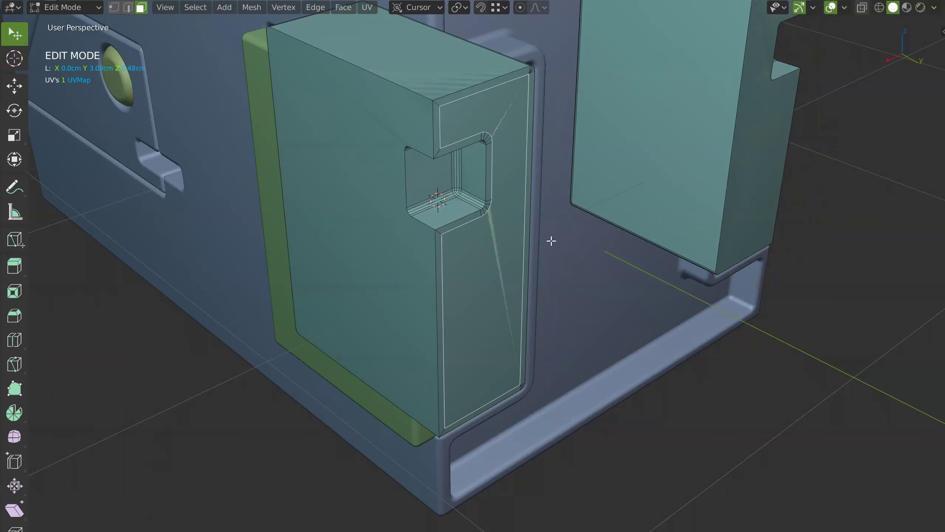
pyautogui.press('q')
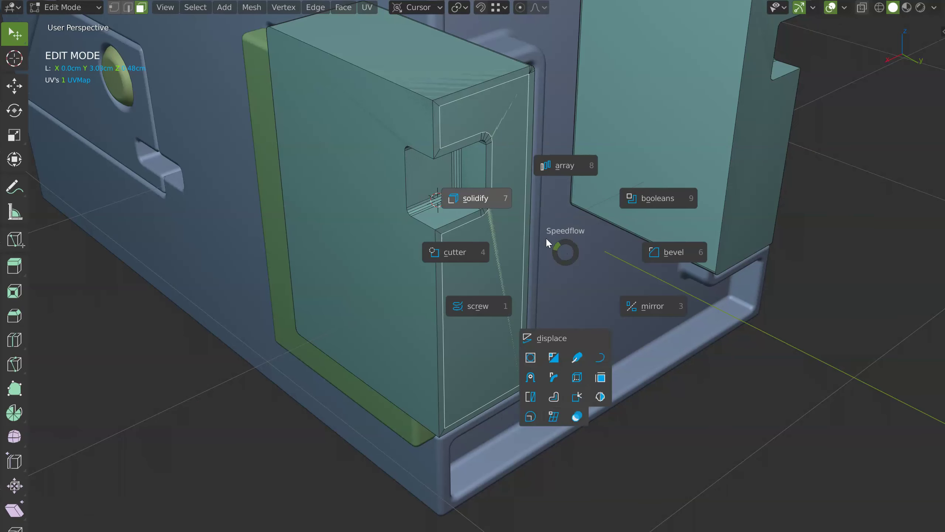
pyautogui.click(476, 201)
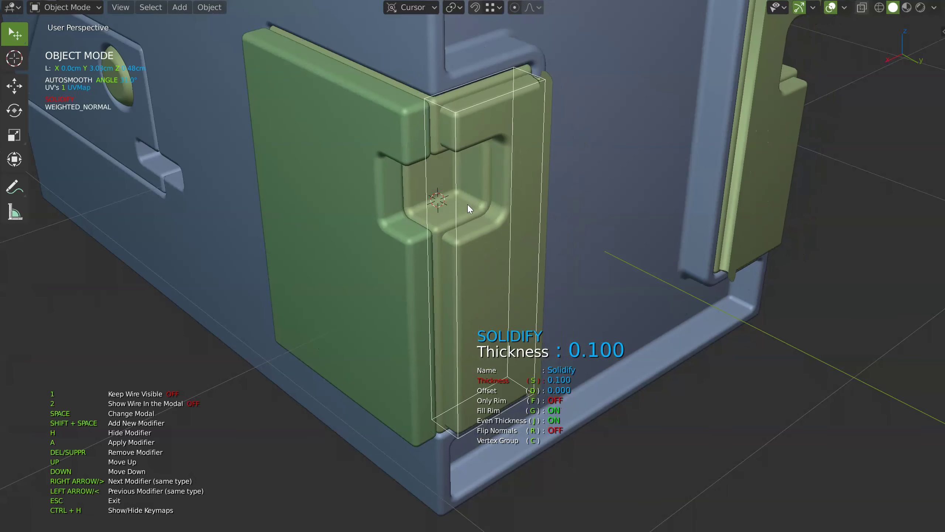
pyautogui.click(497, 206)
# Inset the front face of the larger notched green panel
pyautogui.click(515, 252)
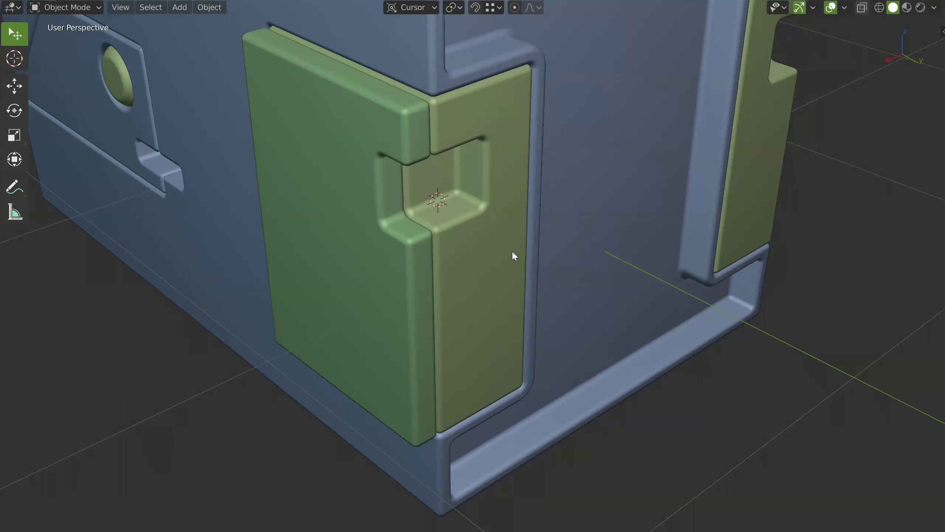
pyautogui.hotkey('alt', 's')
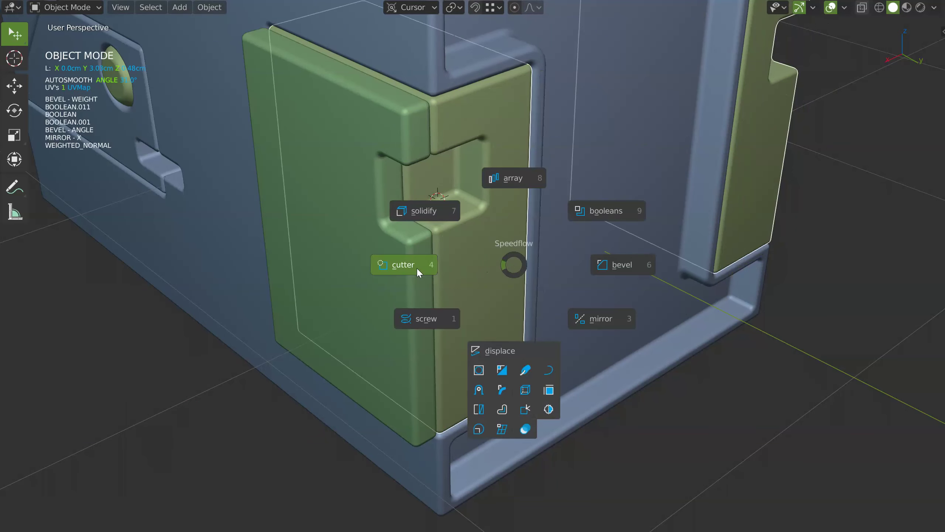
pyautogui.click(417, 267)
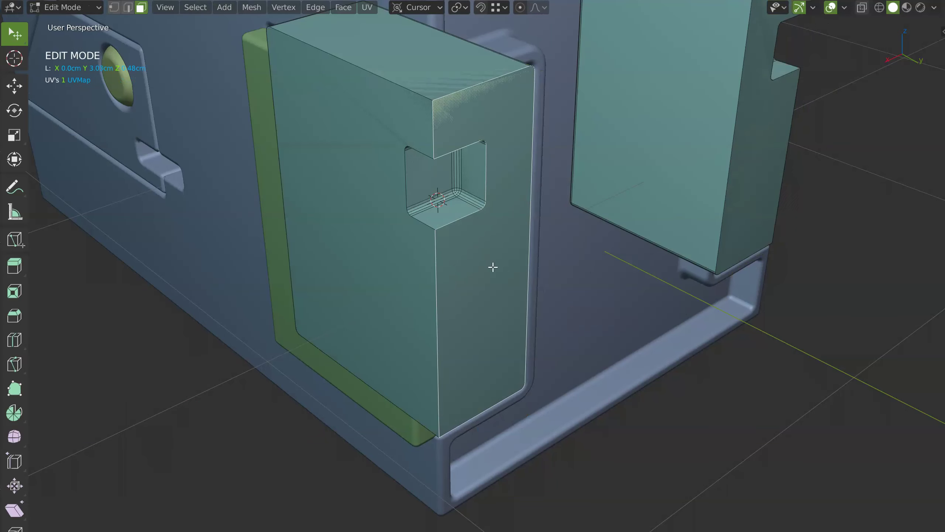
pyautogui.click(653, 215)
pyautogui.moveTo(654, 215)
pyautogui.mouseDown(button='middle')
pyautogui.moveTo(561, 203)
pyautogui.moveTo(529, 219)
pyautogui.moveTo(517, 159)
pyautogui.mouseUp(button='middle')
pyautogui.scroll(2, 538, 137)
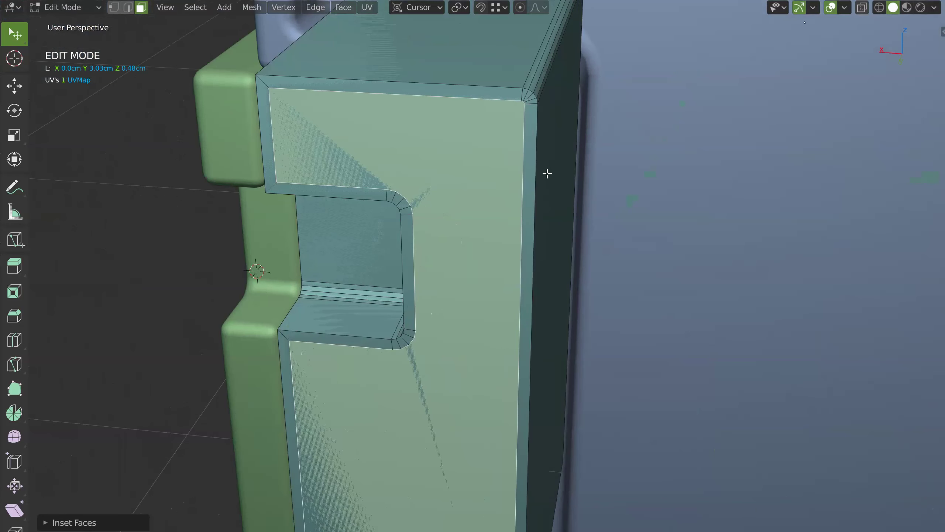
# Add a Solidify to the inset face to form a thin raised rim
pyautogui.press('space')
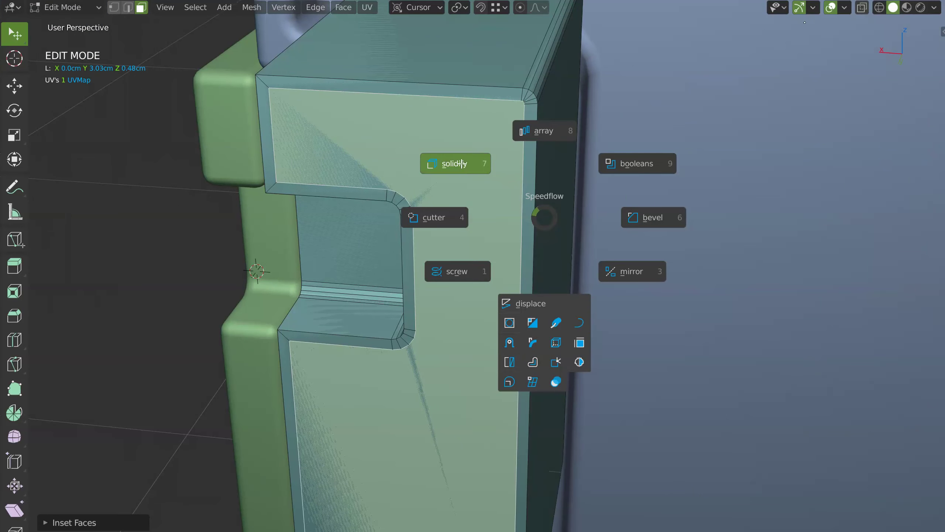
pyautogui.click(460, 171)
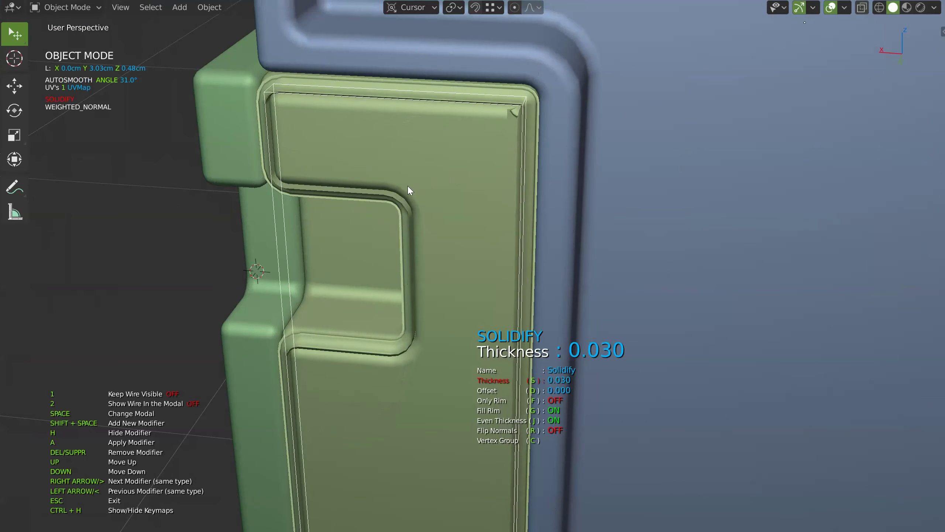
pyautogui.press('n')
pyautogui.click(429, 182)
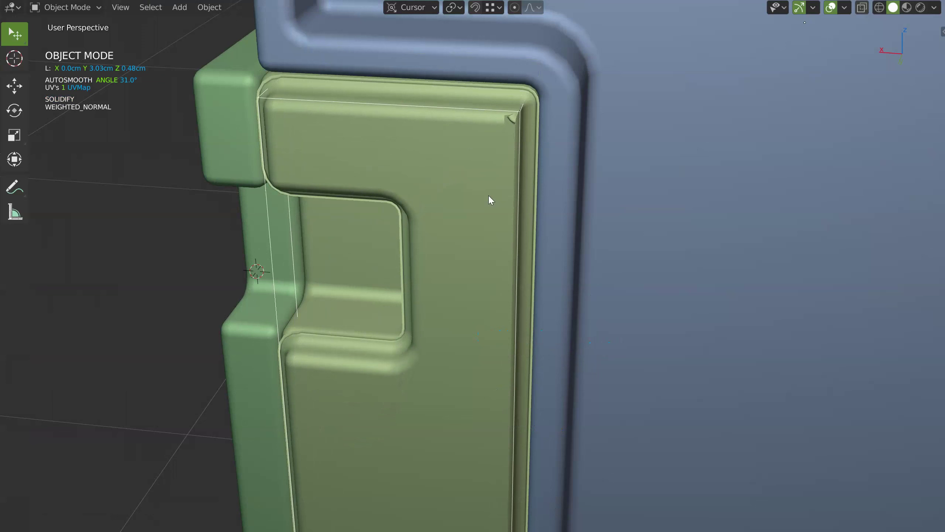
# Set the weighted bevel width to 0.001 and adjust the angle bevel
pyautogui.press('space')
pyautogui.click(589, 209)
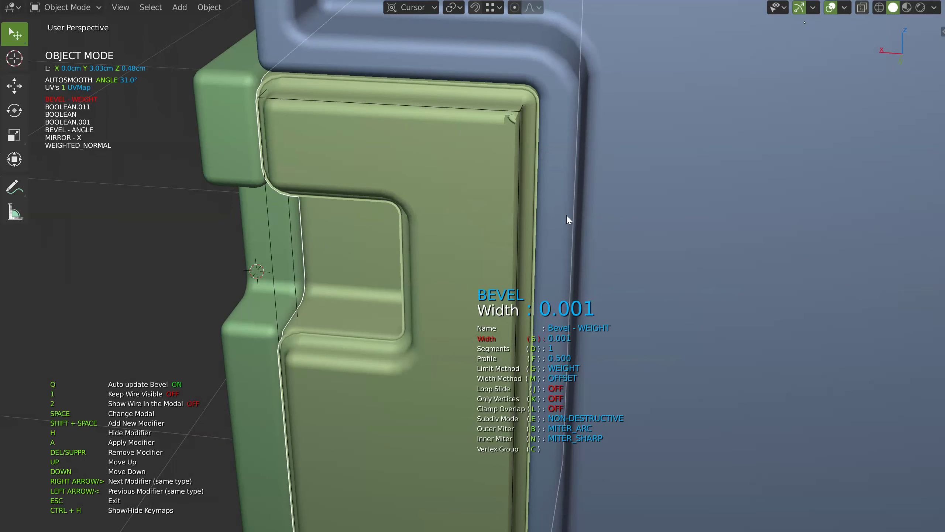
pyautogui.press('n')
pyautogui.press('Right')
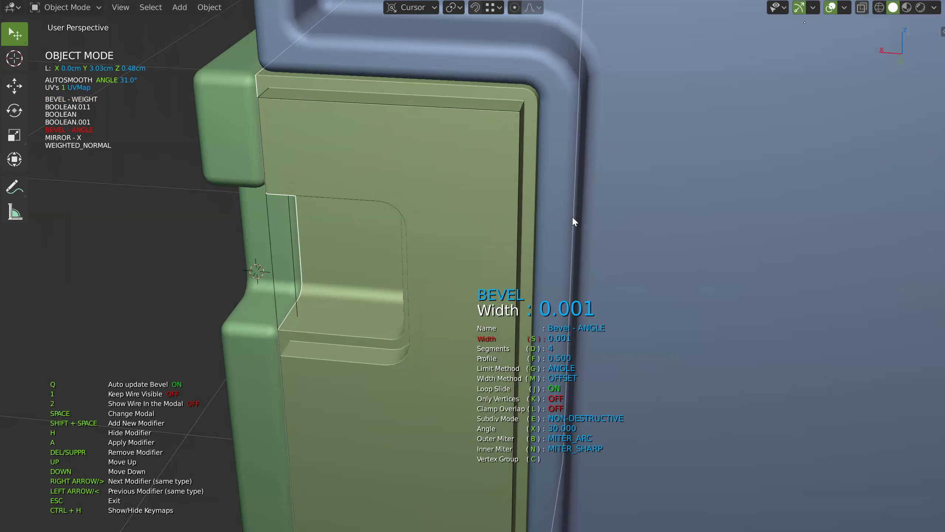
pyautogui.press('n')
pyautogui.moveTo(579, 214)
pyautogui.mouseDown(button='middle')
pyautogui.moveTo(593, 174)
pyautogui.moveTo(497, 88)
pyautogui.mouseUp(button='middle')
pyautogui.scroll(-5, 594, 177)
pyautogui.scroll(-5, 573, 179)
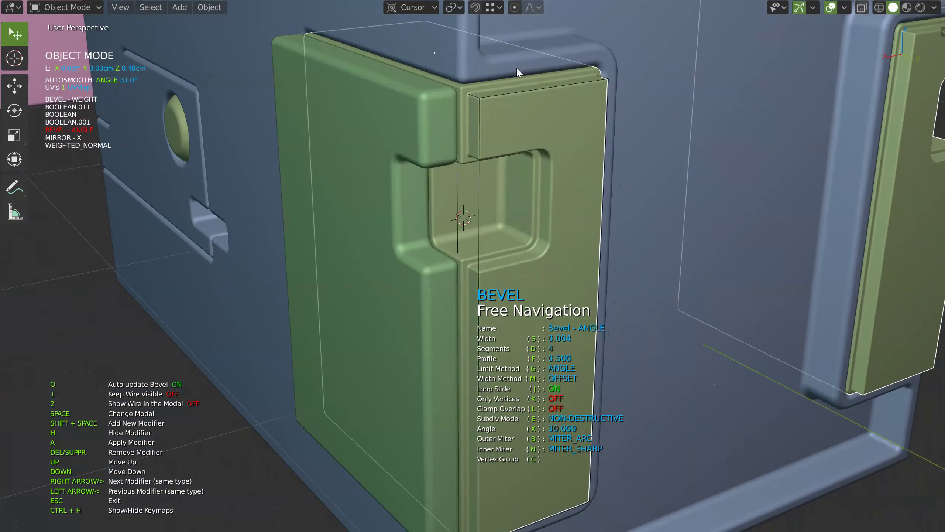
pyautogui.press('Escape')
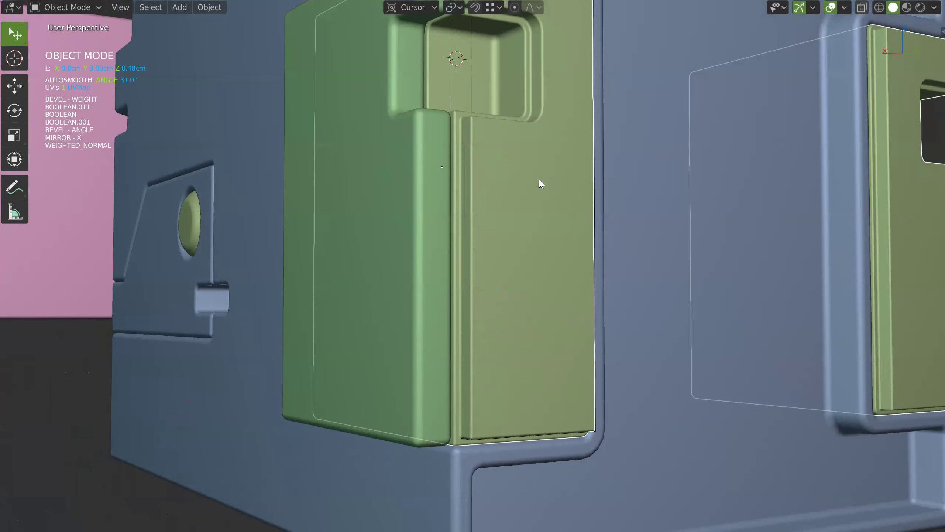
pyautogui.moveTo(539, 179); pyautogui.dragTo(532, 201, button='middle')
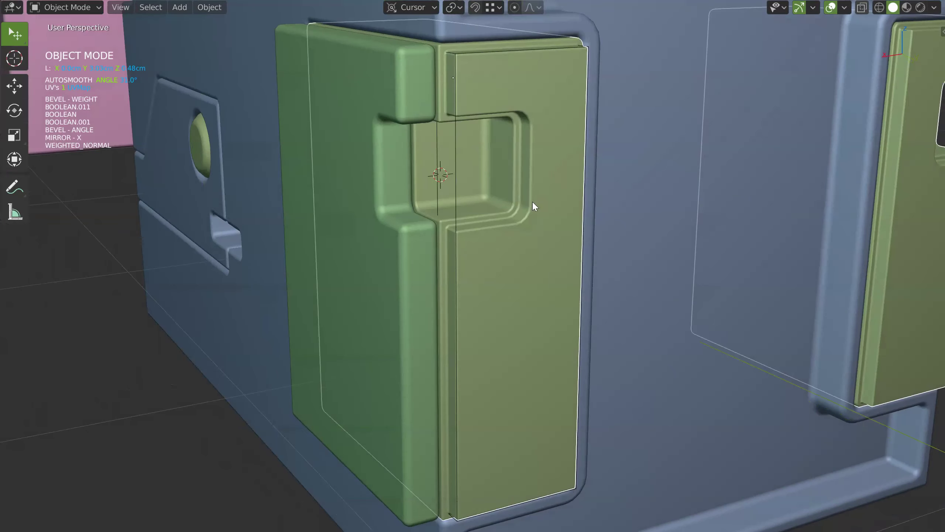
pyautogui.click(462, 204)
pyautogui.hotkey('shift', 'space')
# Add a new displaced cylinder cutter on the green panel's lower half
pyautogui.click(459, 269)
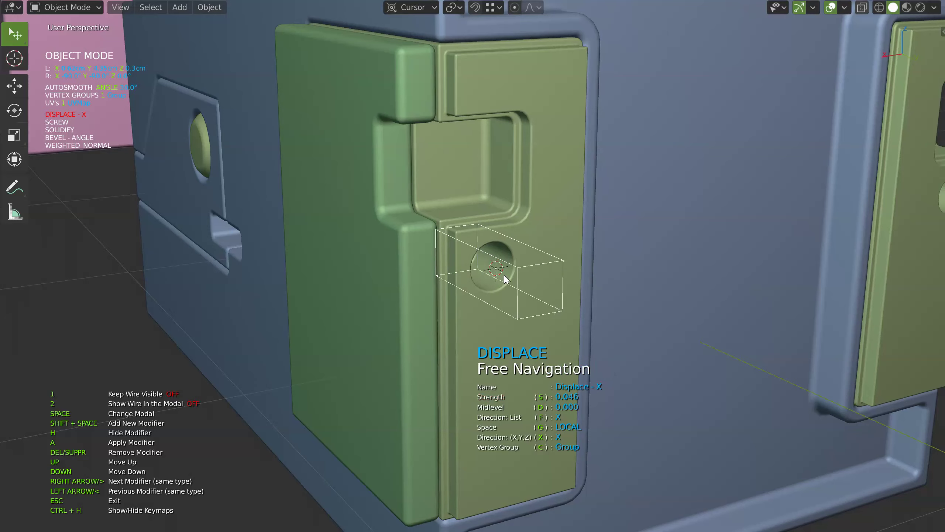
pyautogui.moveTo(503, 275); pyautogui.dragTo(529, 215, button='middle')
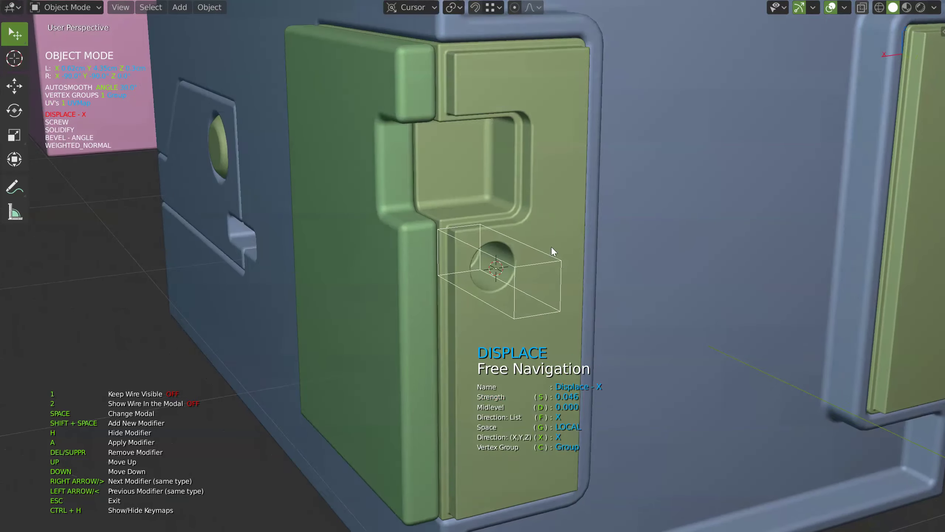
pyautogui.moveTo(541, 257); pyautogui.dragTo(553, 231, button='middle')
pyautogui.scroll(-2, 552, 231)
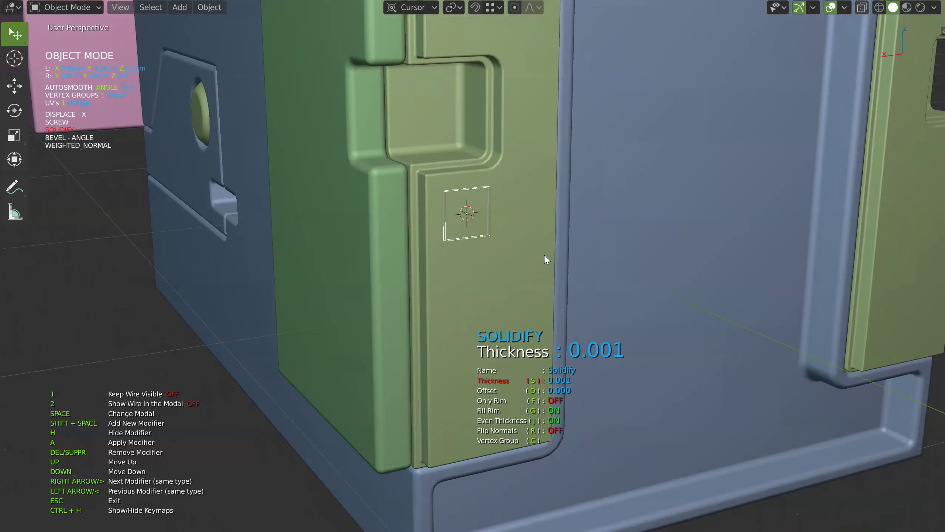
# Give the cylinder a solidify thickness of 0.077 and offset -0.999
pyautogui.press('space')
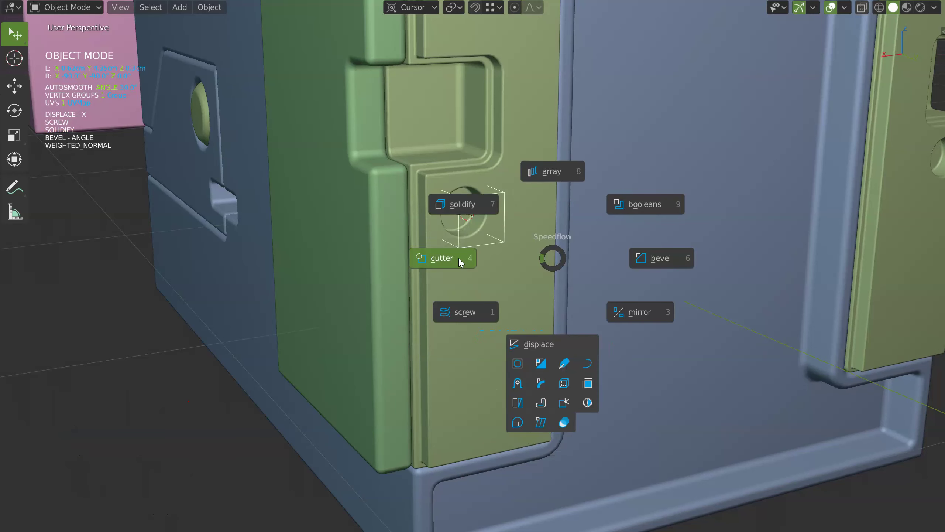
pyautogui.click(458, 257)
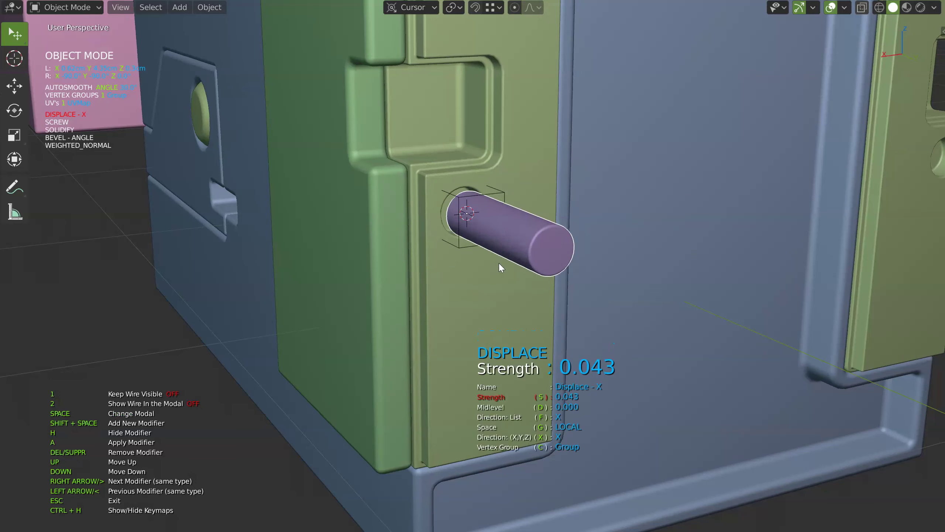
pyautogui.scroll(-2, 521, 264)
pyautogui.press('d')
pyautogui.press('n')
pyautogui.scroll(2, 507, 262)
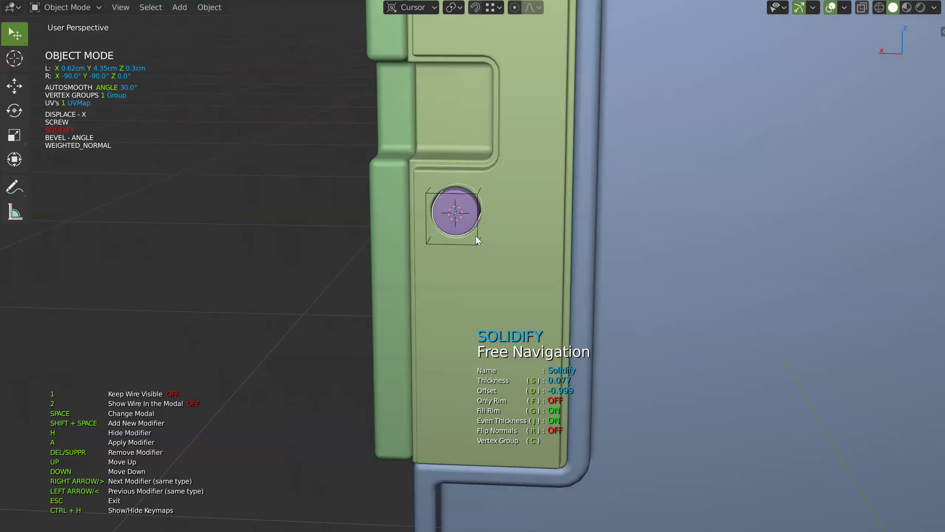
pyautogui.scroll(3, 475, 235)
# Retune the cylinder's displace strength from 0.038 to 0.046
pyautogui.press('space')
pyautogui.click(516, 302)
pyautogui.press('s')
pyautogui.press('n')
pyautogui.moveTo(505, 214)
pyautogui.mouseDown(button='middle')
pyautogui.moveTo(591, 226)
pyautogui.moveTo(575, 152)
pyautogui.mouseUp(button='middle')
pyautogui.click(575, 151)
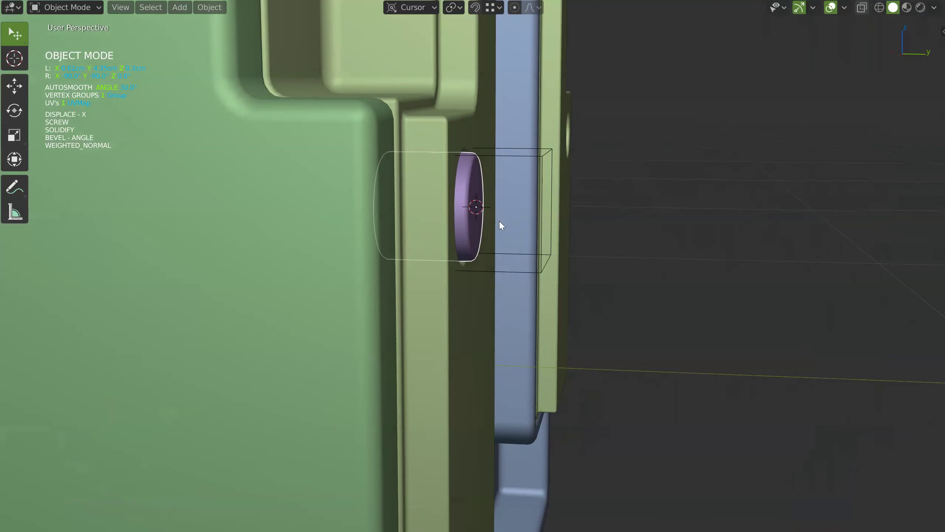
# Nudge the cylinder slightly along the Y axis
pyautogui.press('g')
pyautogui.press('y')
pyautogui.click(487, 221)
pyautogui.moveTo(486, 221)
pyautogui.mouseDown(button='middle')
pyautogui.moveTo(460, 229)
pyautogui.moveTo(455, 267)
pyautogui.mouseUp(button='middle')
pyautogui.scroll(-6, 461, 229)
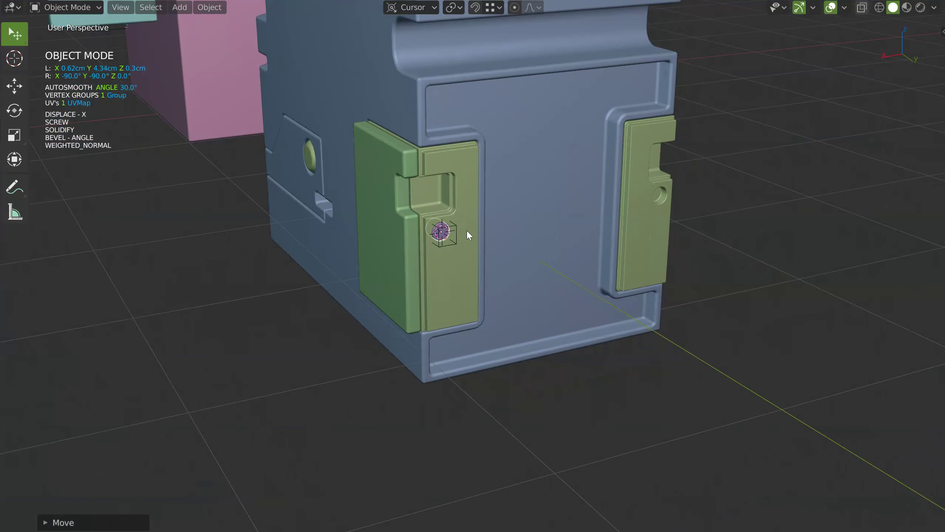
# Add an X-axis Mirror to the small cutter for a matching opposite hole
pyautogui.hotkey('shift', 'space')
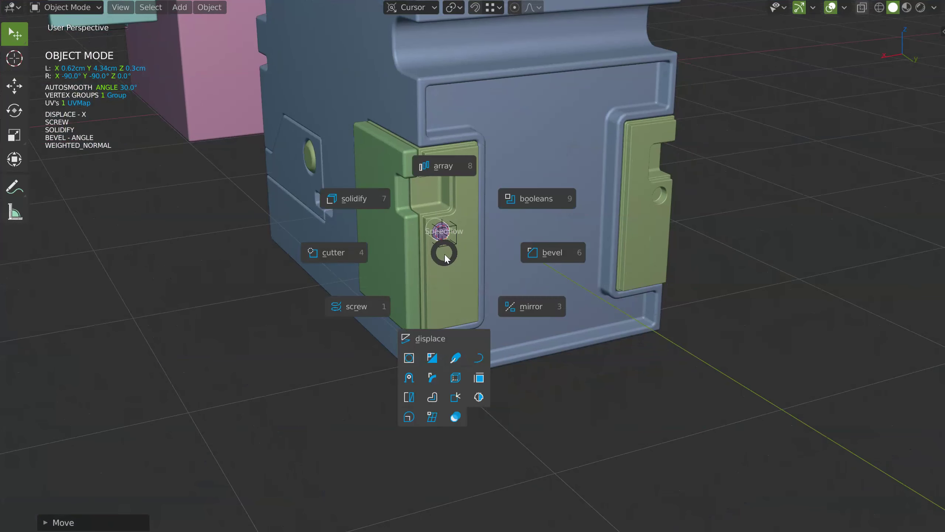
pyautogui.click(529, 303)
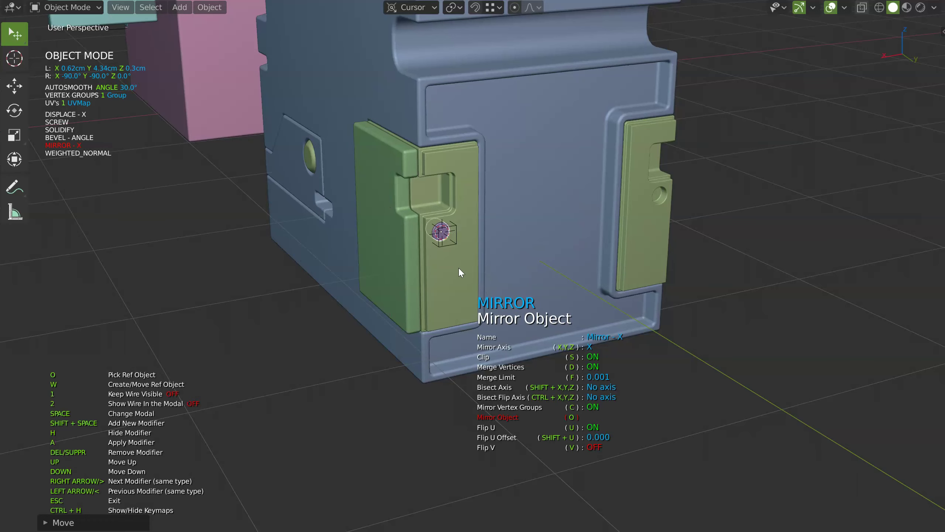
pyautogui.press('space')
pyautogui.moveTo(529, 242)
pyautogui.mouseDown(button='middle')
pyautogui.moveTo(549, 175)
pyautogui.moveTo(473, 221)
pyautogui.moveTo(565, 226)
pyautogui.moveTo(523, 234)
pyautogui.mouseUp(button='middle')
pyautogui.scroll(2, 707, 208)
pyautogui.moveTo(708, 207)
pyautogui.mouseDown(button='middle')
pyautogui.moveTo(597, 242)
pyautogui.moveTo(613, 238)
pyautogui.moveTo(741, 82)
pyautogui.mouseUp(button='middle')
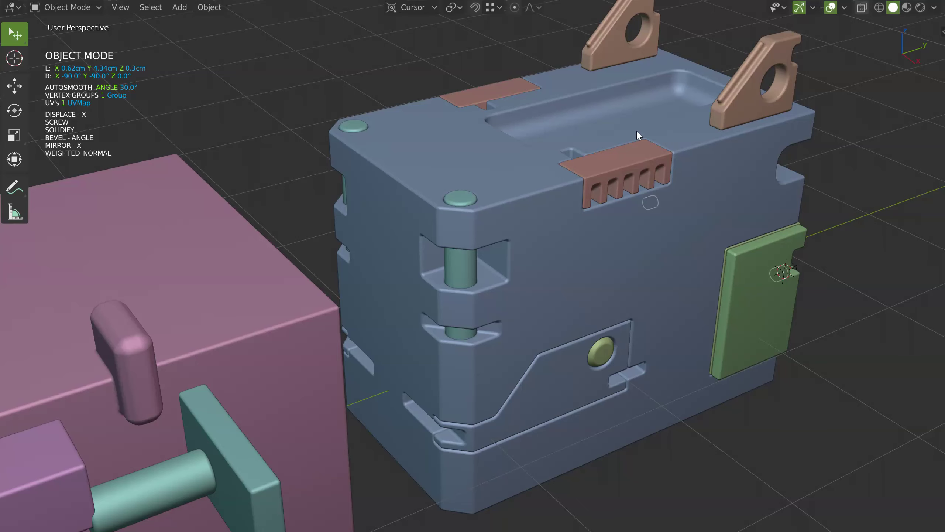
pyautogui.moveTo(686, 103)
pyautogui.mouseDown(button='middle')
pyautogui.moveTo(527, 181)
pyautogui.moveTo(581, 183)
pyautogui.moveTo(471, 278)
pyautogui.mouseUp(button='middle')
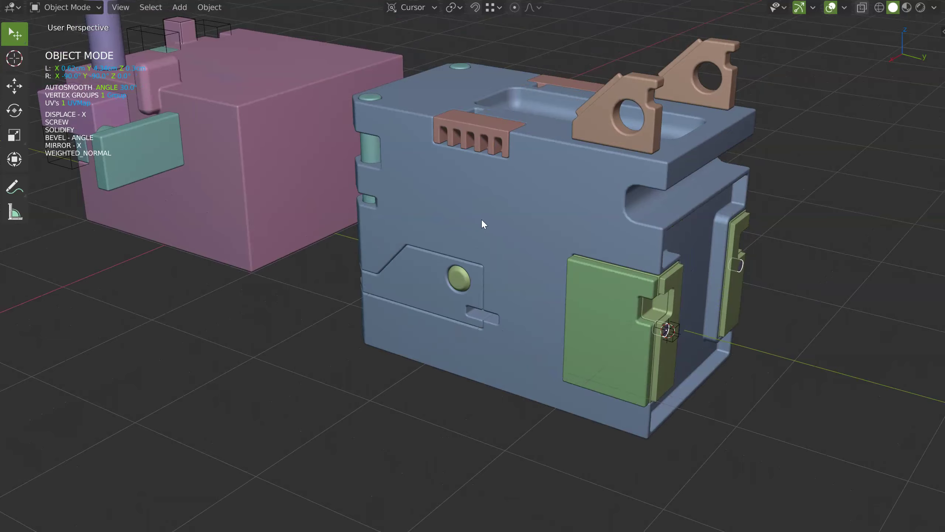
pyautogui.moveTo(482, 219); pyautogui.dragTo(481, 204, button='middle')
pyautogui.scroll(3, 645, 185)
# Draw a thin rectangular plate on the pink block's front face with the primitive cutter
pyautogui.click(374, 279)
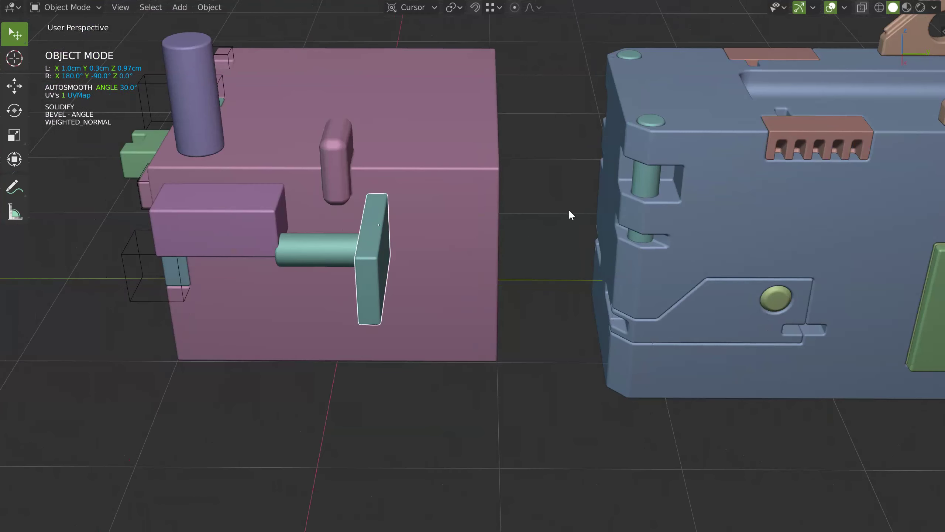
pyautogui.moveTo(567, 214); pyautogui.dragTo(513, 236, button='middle')
pyautogui.press('q')
pyautogui.click(447, 221)
pyautogui.moveTo(446, 216); pyautogui.dragTo(461, 306)
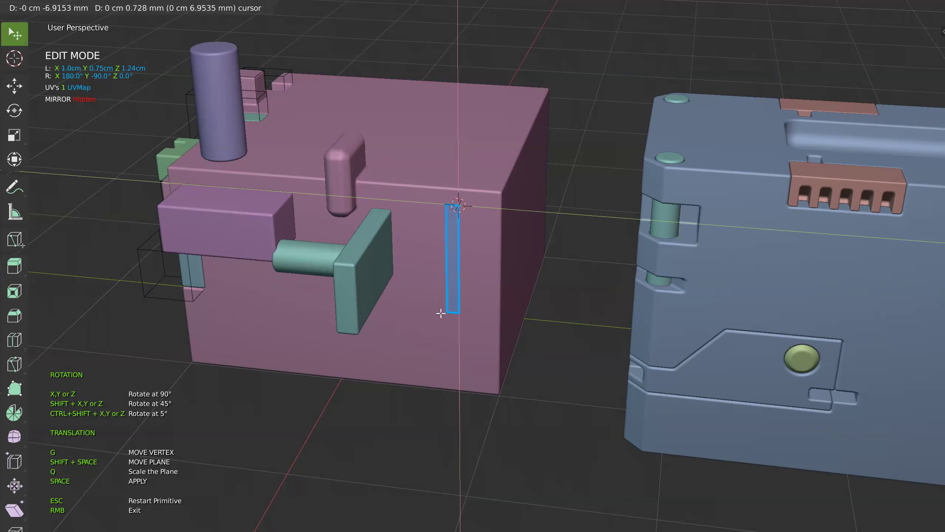
pyautogui.press('space')
pyautogui.moveTo(465, 266); pyautogui.dragTo(448, 266, button='middle')
# Add a cylinder primitive on the new plate and lengthen it with solidify
pyautogui.press('q')
pyautogui.click(377, 273)
pyautogui.click(434, 293)
pyautogui.click(437, 297)
pyautogui.press('space')
# Place a second cylinder on the plate and make it a hollow tube
pyautogui.press('q')
pyautogui.click(455, 310)
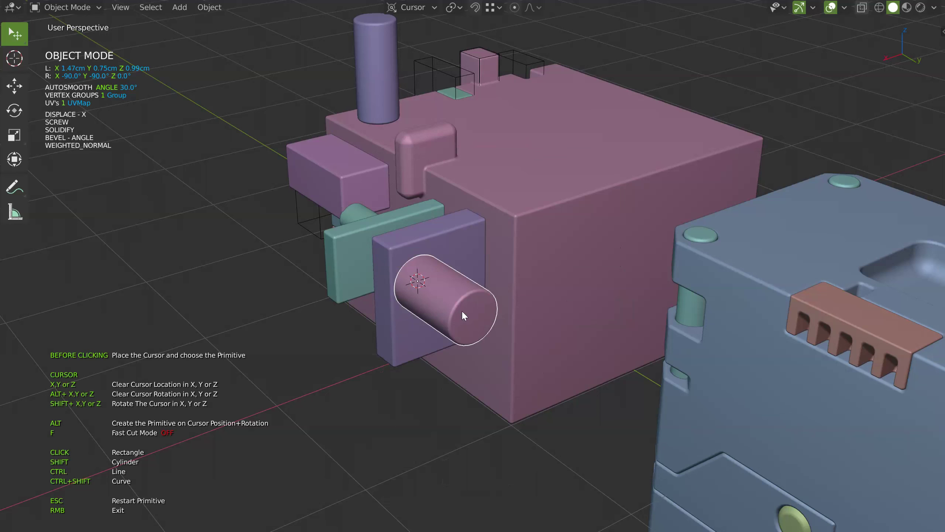
pyautogui.click(461, 310)
pyautogui.click(494, 312)
pyautogui.press('space')
# Set the tube's solidify offset and wall thickness to 1.254, then finish the edit
pyautogui.moveTo(516, 290)
pyautogui.mouseDown(button='middle')
pyautogui.moveTo(548, 253)
pyautogui.moveTo(548, 263)
pyautogui.mouseUp(button='middle')
pyautogui.press('d')
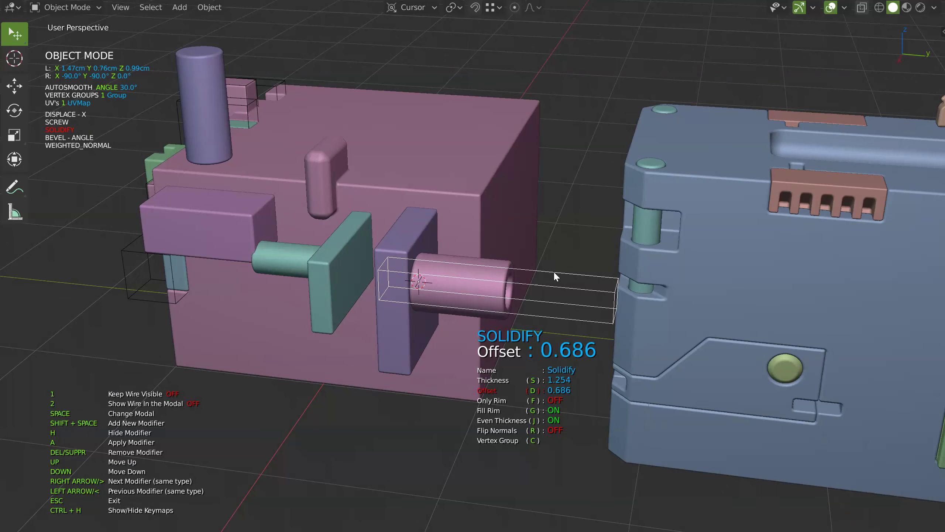
pyautogui.press('s')
pyautogui.press('space')
pyautogui.press('Escape')
pyautogui.moveTo(575, 255)
pyautogui.mouseDown(button='middle')
pyautogui.moveTo(518, 264)
pyautogui.moveTo(546, 271)
pyautogui.mouseUp(button='middle')
pyautogui.scroll(3, 546, 272)
# Orbit and zoom around both objects, then show the N sidebar with the Companion tools and Easyref
pyautogui.scroll(-3, 494, 235)
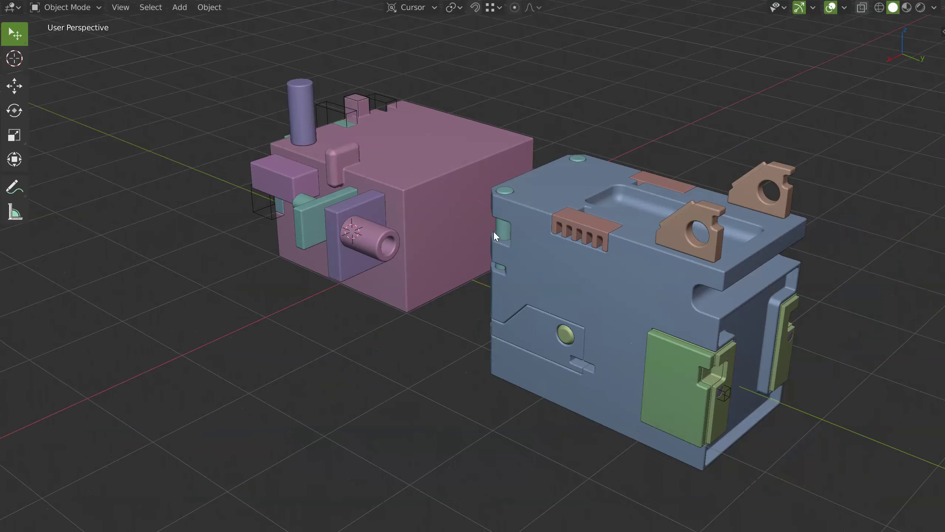
pyautogui.moveTo(618, 252); pyautogui.dragTo(645, 254, button='middle')
pyautogui.moveTo(467, 338)
pyautogui.mouseDown(button='middle')
pyautogui.moveTo(479, 239)
pyautogui.moveTo(400, 314)
pyautogui.moveTo(487, 256)
pyautogui.mouseUp(button='middle')
pyautogui.scroll(2, 521, 194)
pyautogui.scroll(-3, 520, 193)
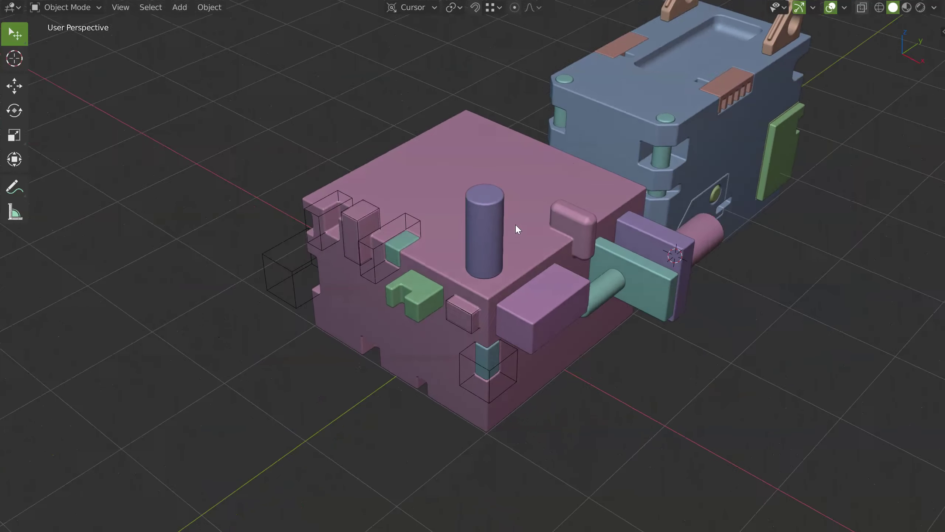
pyautogui.moveTo(516, 223); pyautogui.dragTo(438, 208, button='middle')
pyautogui.scroll(3, 446, 222)
pyautogui.scroll(2, 447, 224)
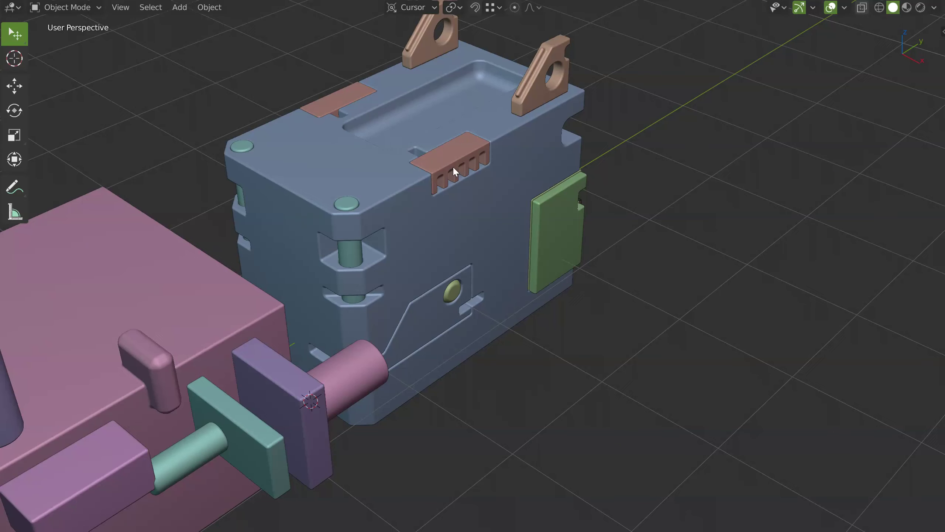
pyautogui.moveTo(423, 137)
pyautogui.keyDown('shift'); pyautogui.mouseDown(button='middle')
pyautogui.moveTo(530, 192)
pyautogui.moveTo(443, 207)
pyautogui.mouseUp(button='middle'); pyautogui.keyUp('shift')
pyautogui.scroll(-4, 437, 132)
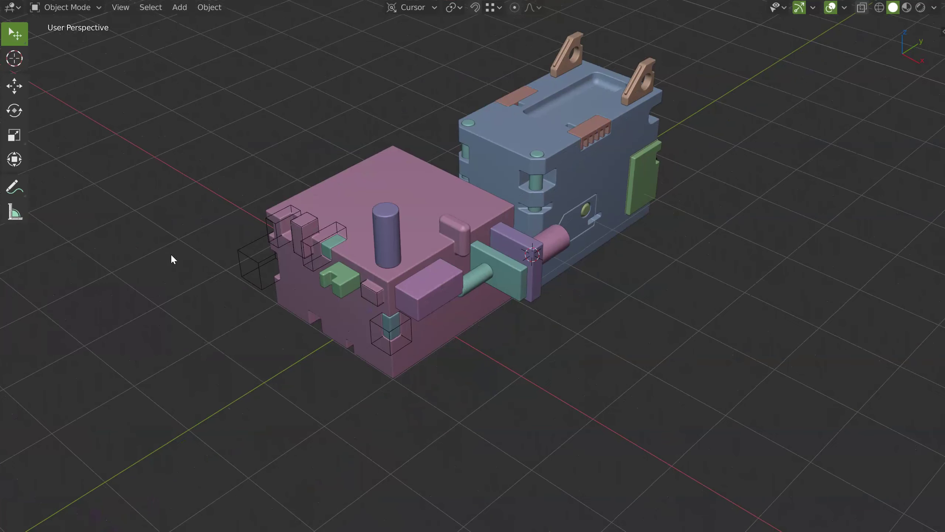
pyautogui.scroll(2, 443, 132)
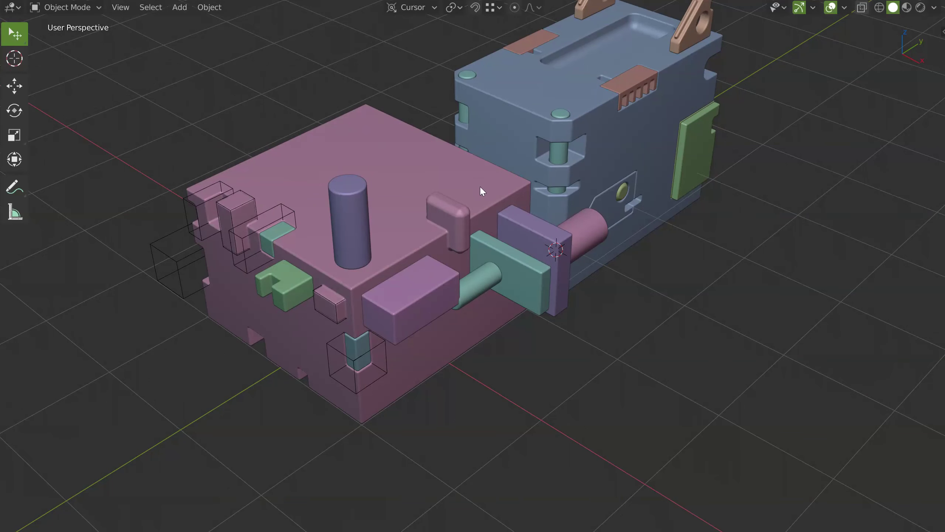
pyautogui.moveTo(493, 151)
pyautogui.mouseDown(button='middle')
pyautogui.moveTo(449, 186)
pyautogui.moveTo(430, 182)
pyautogui.mouseUp(button='middle')
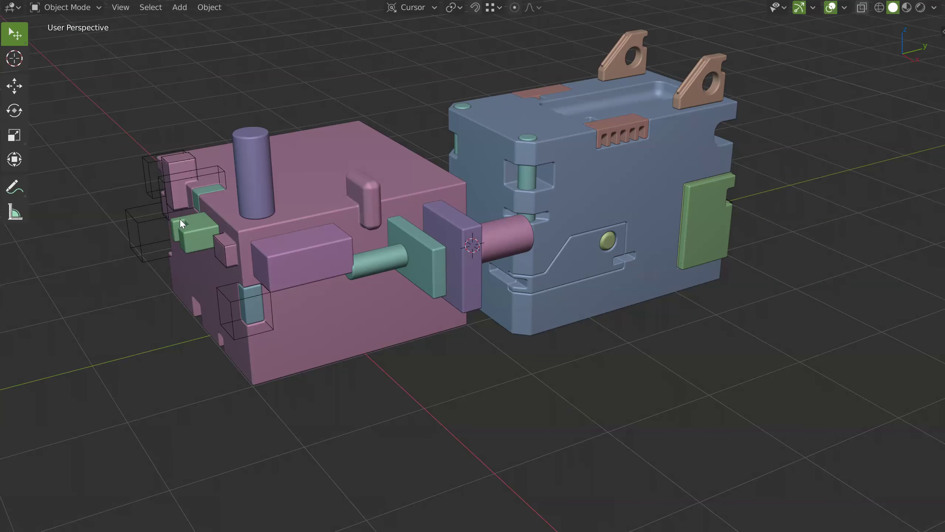
pyautogui.moveTo(488, 168); pyautogui.dragTo(536, 228, button='middle')
pyautogui.press('n')
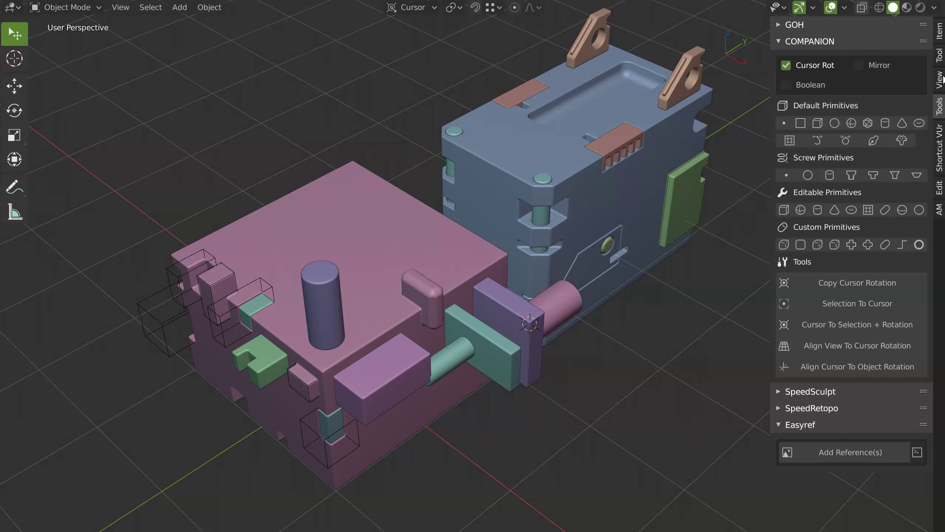
# Expand the Speedflow Documentation section in a widened side panel and read the ADDON WORKFLOW help
pyautogui.click(940, 55)
pyautogui.click(797, 73)
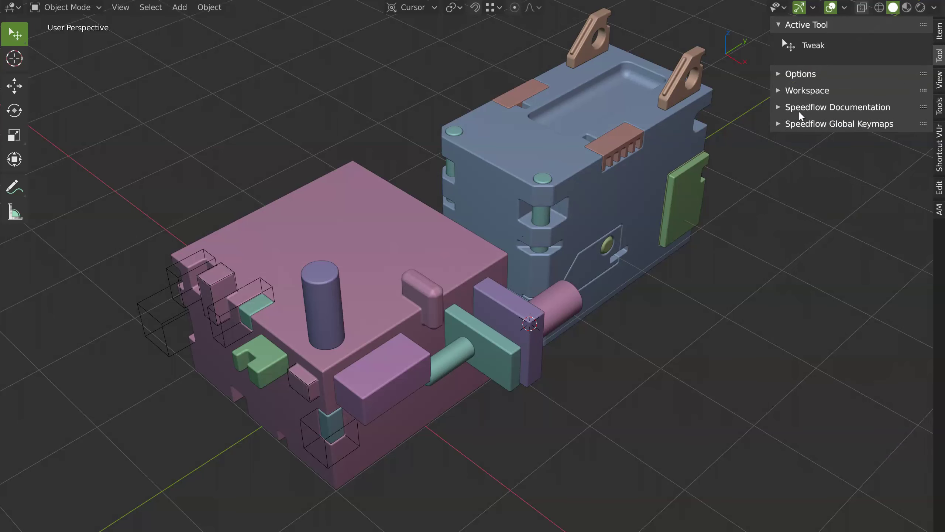
pyautogui.click(800, 108)
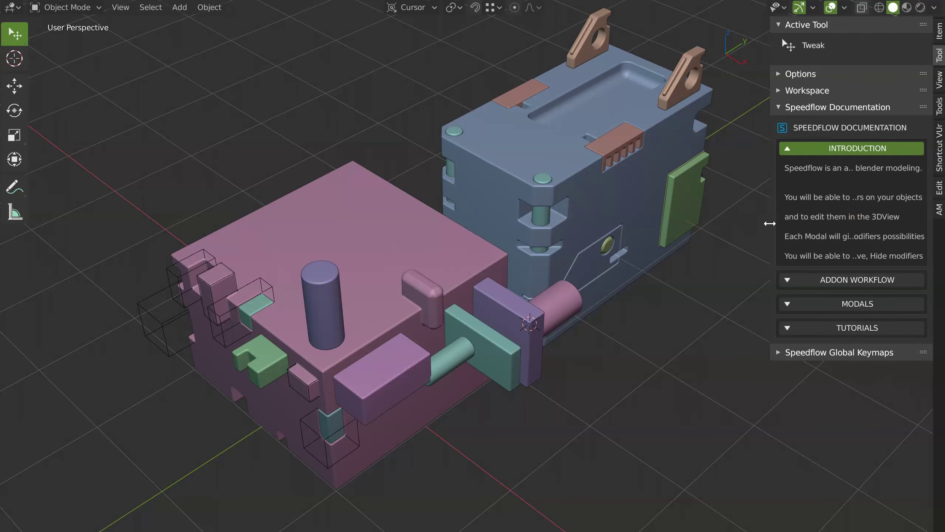
pyautogui.moveTo(770, 224); pyautogui.dragTo(643, 227)
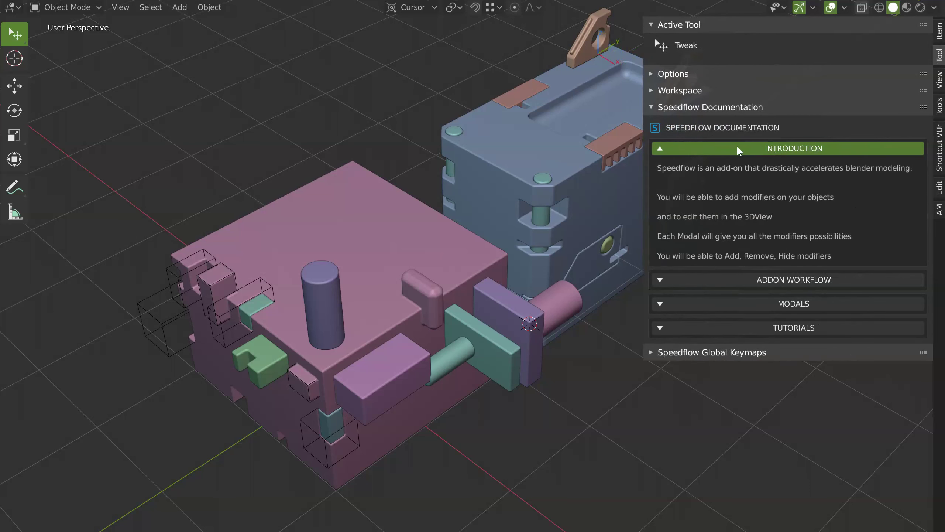
pyautogui.click(777, 287)
pyautogui.scroll(-5, 759, 186)
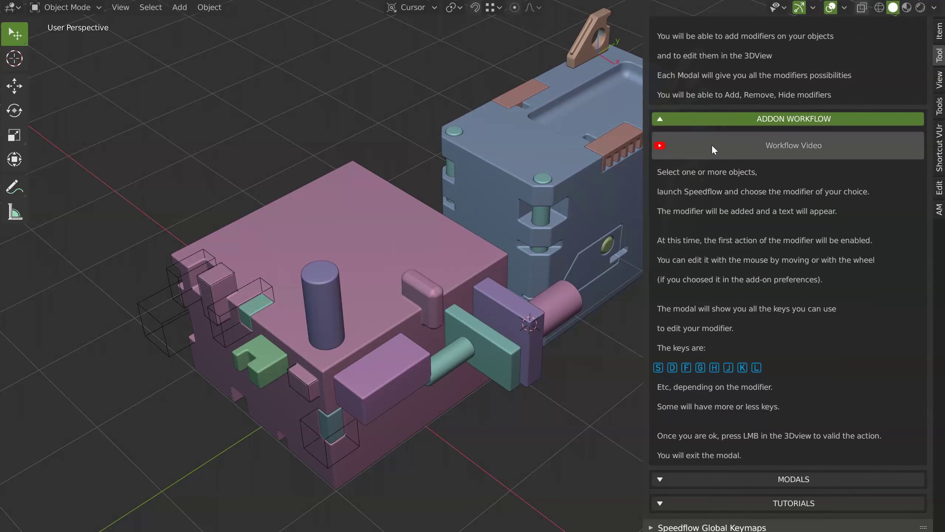
pyautogui.click(688, 120)
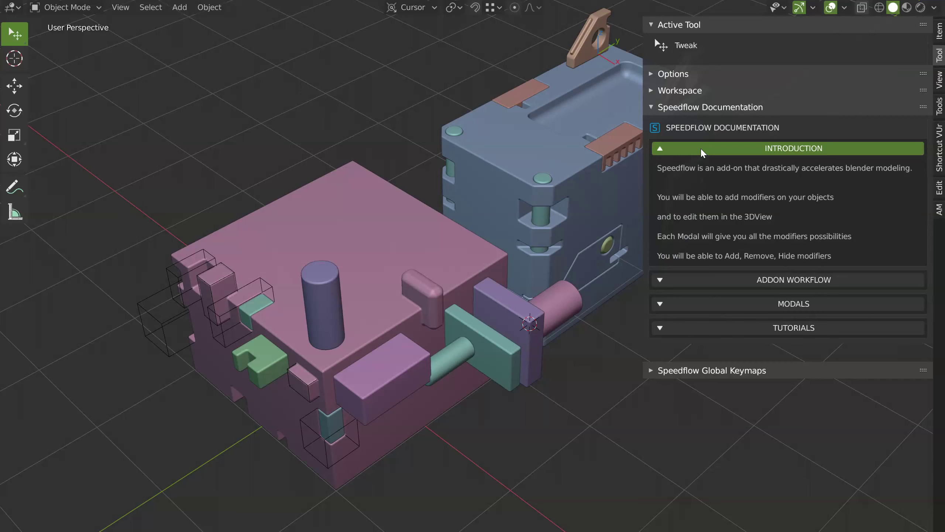
# Browse the MODALS and ARRAY help sections
pyautogui.click(728, 302)
pyautogui.moveTo(728, 302); pyautogui.dragTo(728, 79, button='middle')
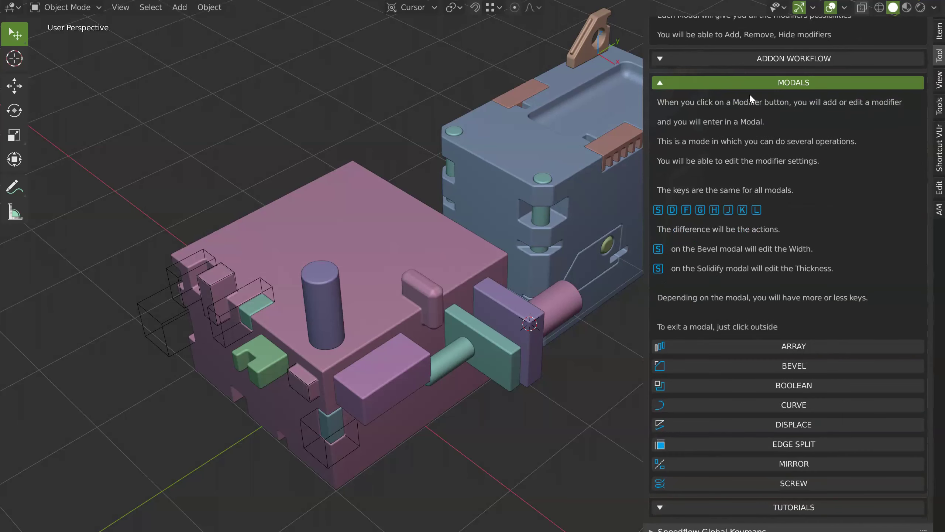
pyautogui.scroll(-1, 762, 168)
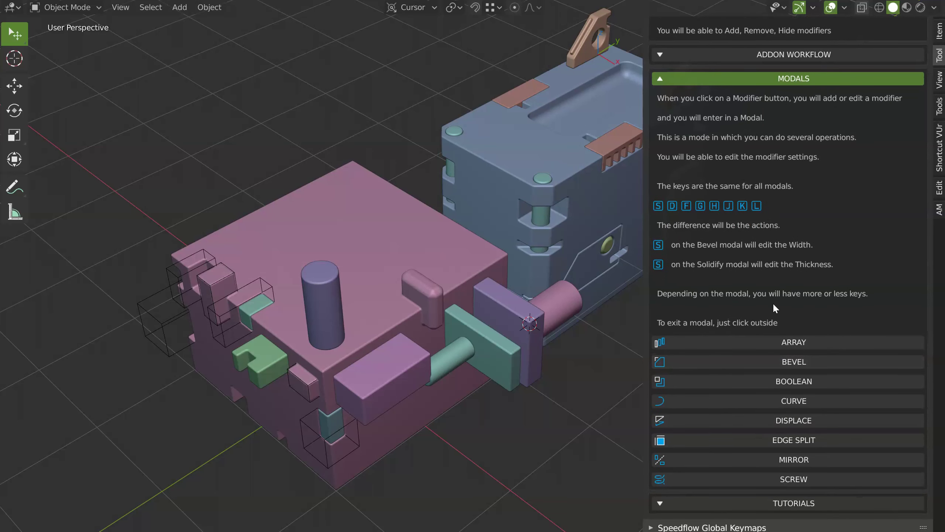
pyautogui.click(761, 340)
pyautogui.moveTo(761, 339); pyautogui.dragTo(749, 139, button='middle')
pyautogui.click(748, 137)
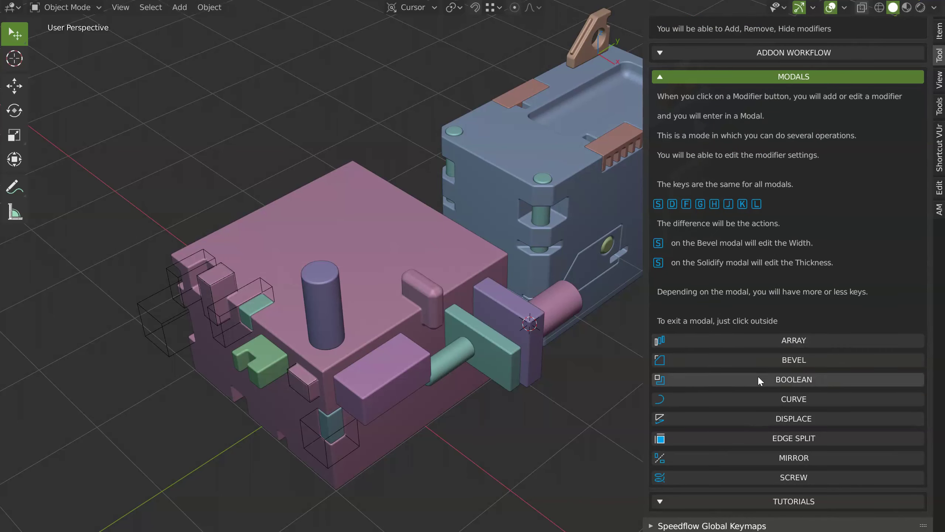
# Read through the BEVEL help section and collapse it
pyautogui.click(756, 358)
pyautogui.moveTo(756, 353); pyautogui.dragTo(752, 83, button='middle')
pyautogui.scroll(-5, 752, 85)
pyautogui.scroll(-4, 748, 112)
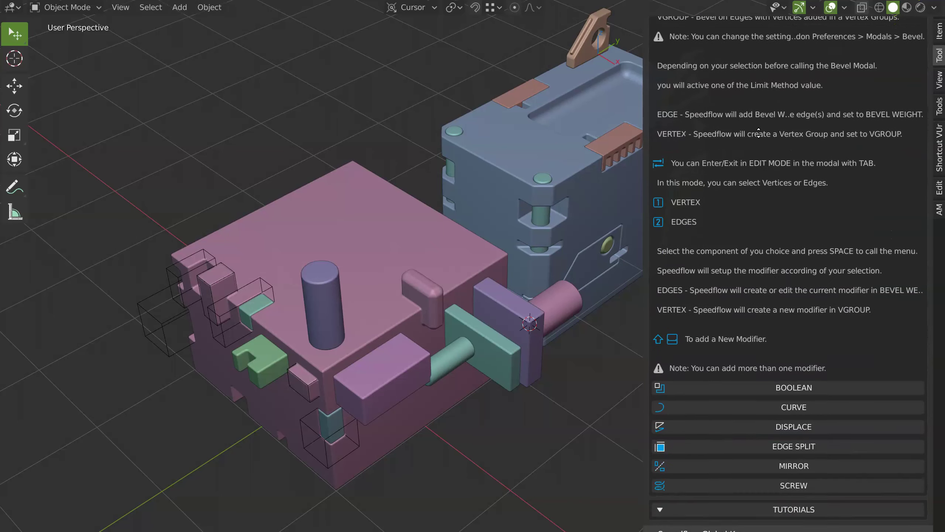
pyautogui.scroll(4, 753, 283)
pyautogui.scroll(4, 741, 242)
pyautogui.scroll(5, 707, 175)
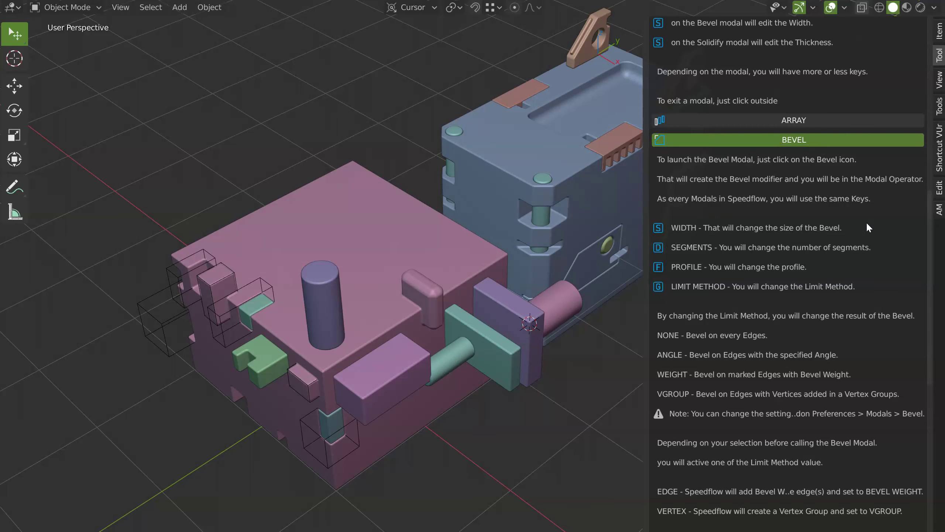
pyautogui.click(748, 140)
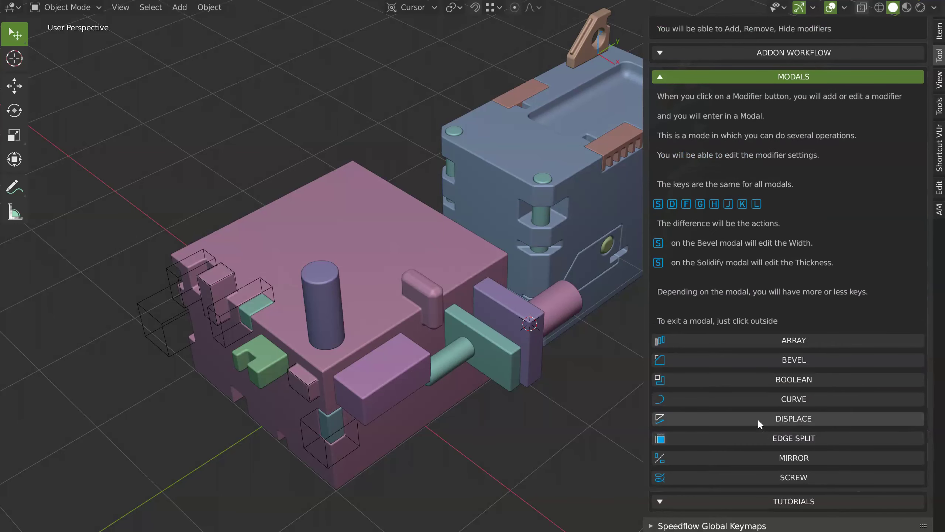
# Read through the DISPLACE help section and collapse it
pyautogui.click(758, 418)
pyautogui.scroll(-5, 769, 187)
pyautogui.scroll(-3, 730, 257)
pyautogui.scroll(-3, 729, 257)
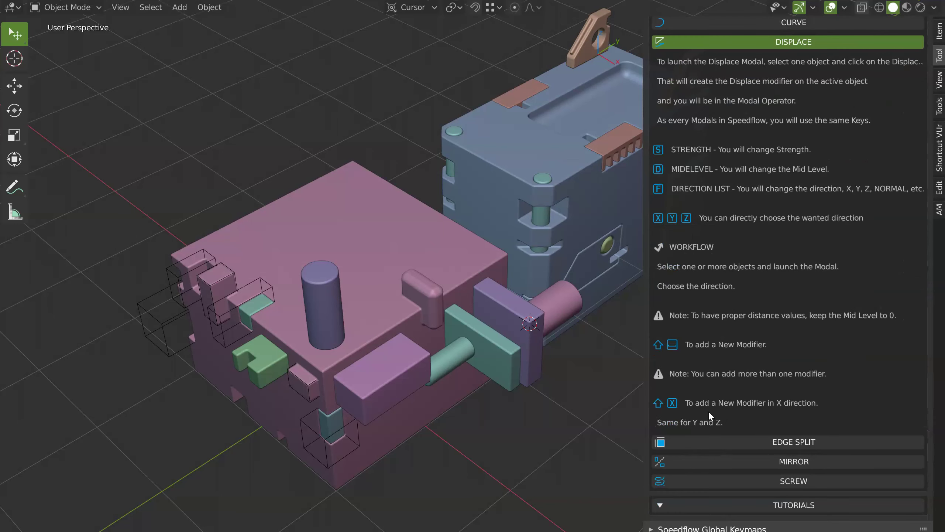
pyautogui.scroll(10, 751, 323)
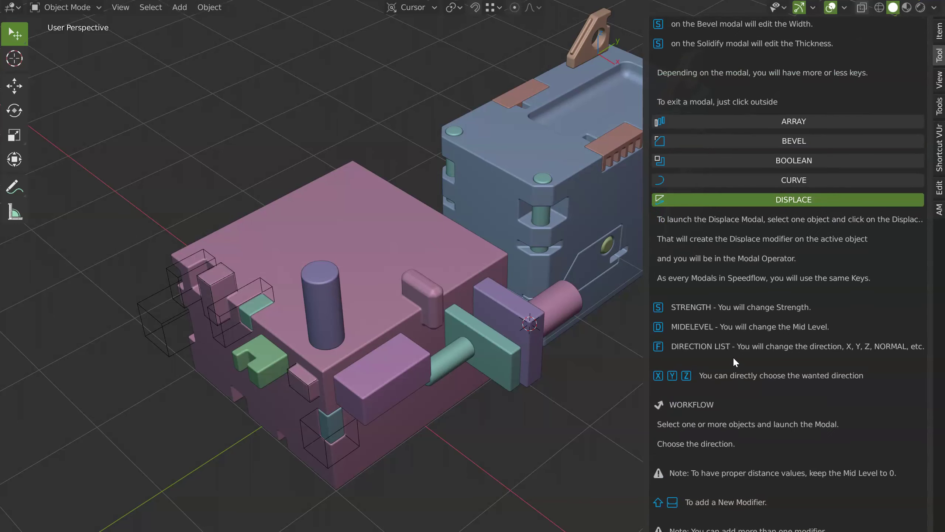
pyautogui.click(754, 199)
# Open the Workflow basics and Mirror Modifier Bisect tutorials from the Speedflow Basics list
pyautogui.click(771, 497)
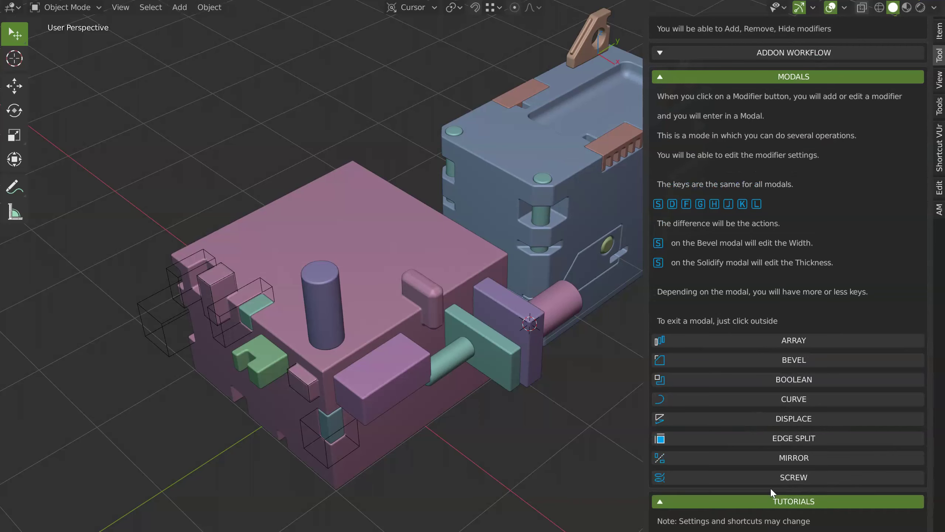
pyautogui.scroll(-7, 770, 487)
pyautogui.scroll(1, 804, 422)
pyautogui.click(764, 470)
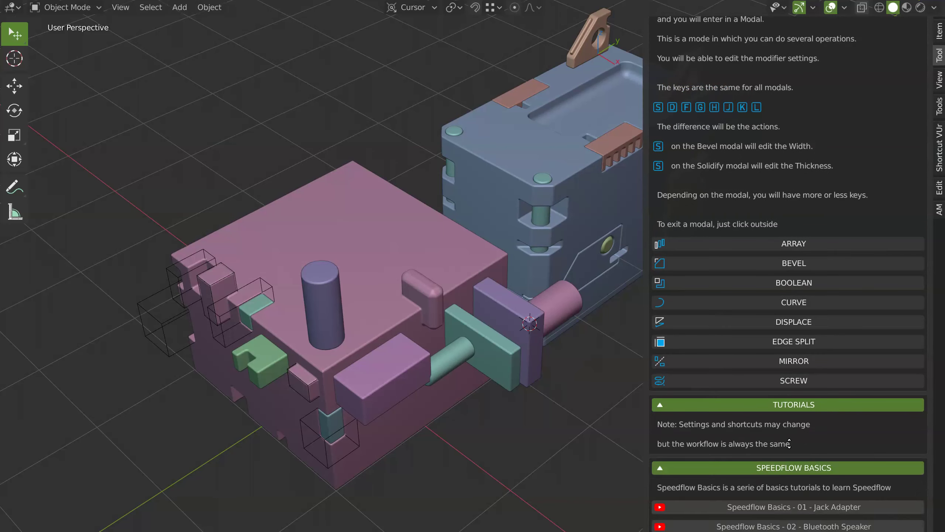
pyautogui.scroll(-20, 778, 74)
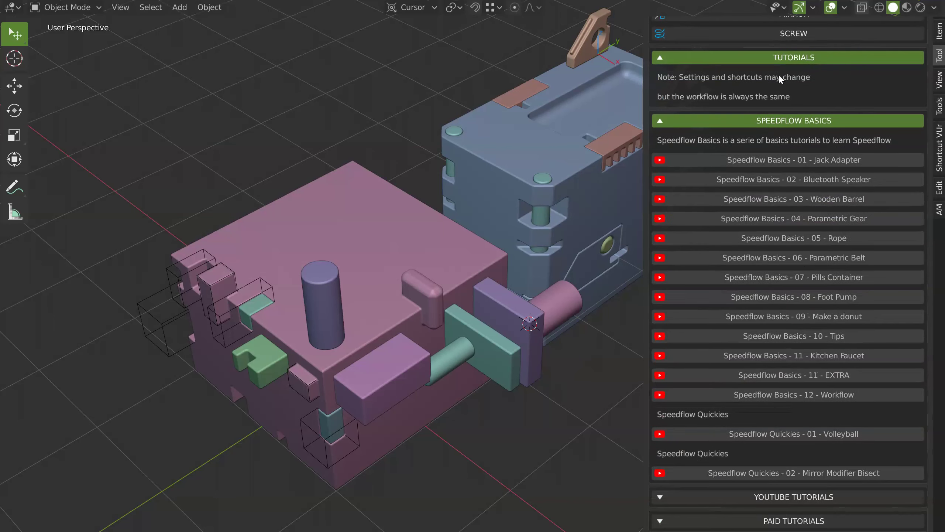
pyautogui.click(789, 401)
pyautogui.click(796, 479)
pyautogui.click(764, 119)
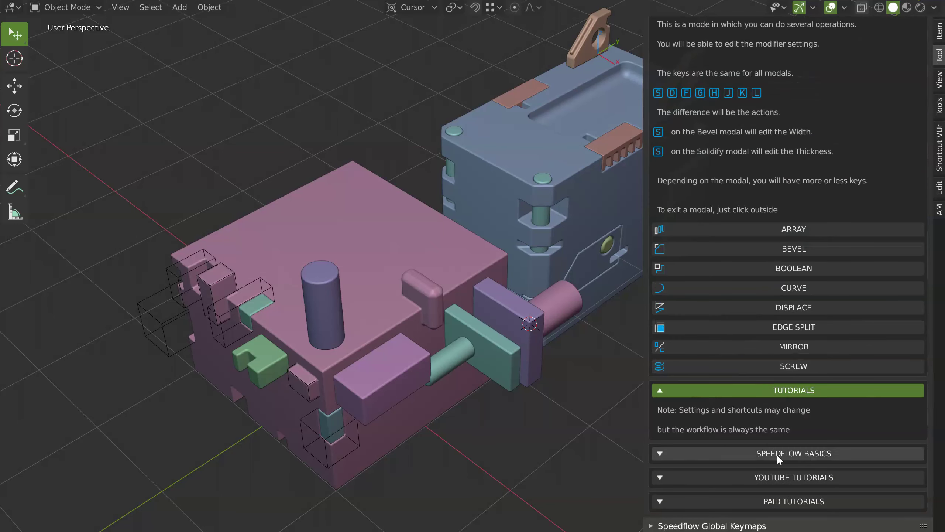
# Browse the paid tutorials list, then collapse it
pyautogui.click(789, 501)
pyautogui.scroll(-5, 796, 407)
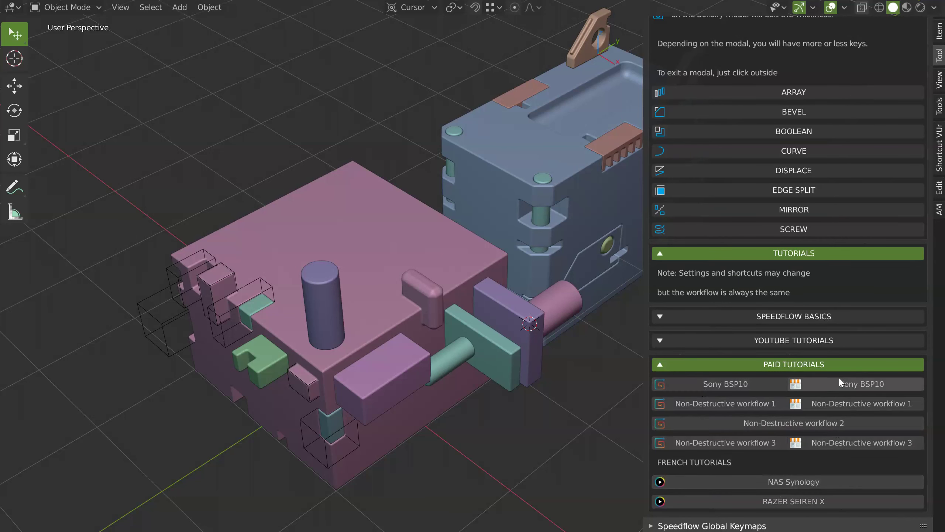
pyautogui.click(741, 363)
pyautogui.scroll(2, 781, 246)
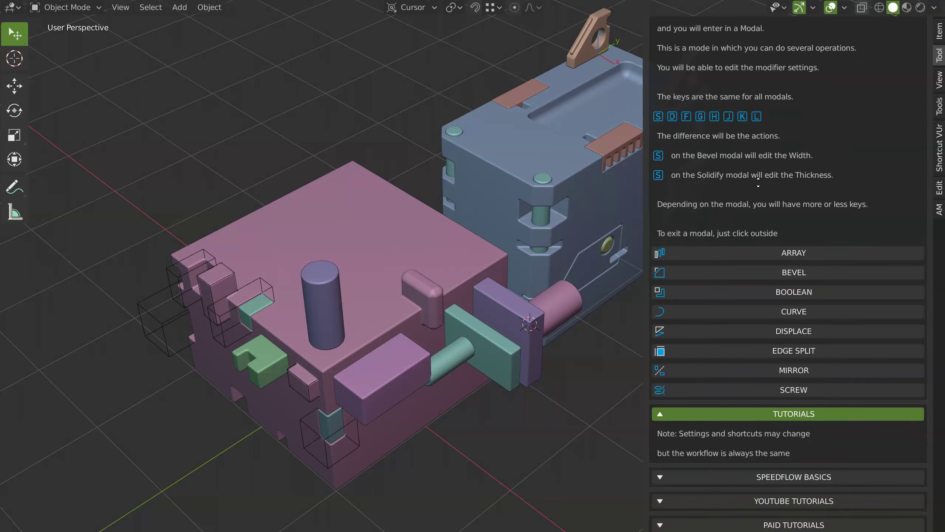
pyautogui.scroll(8, 704, 220)
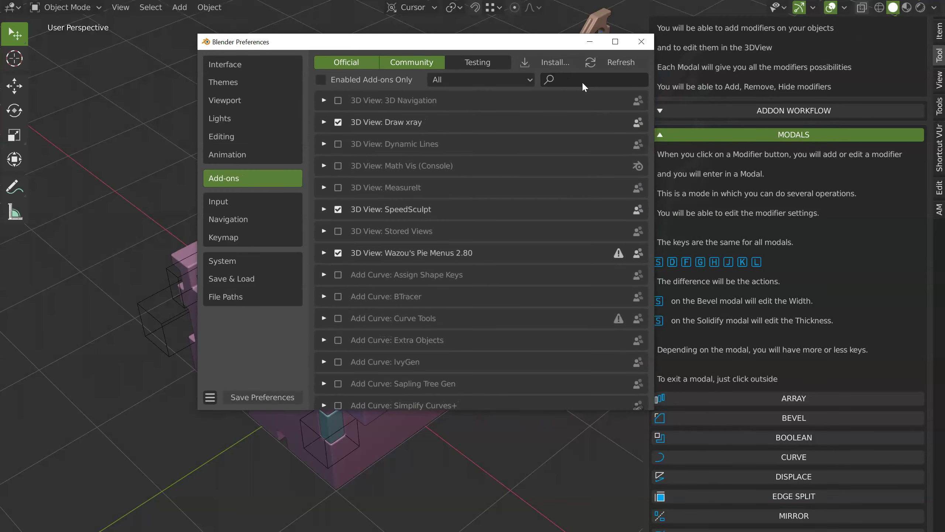
# Filter the add-ons by 'speed' and expand the SpeedFlow add-on's preferences
pyautogui.click(582, 81)
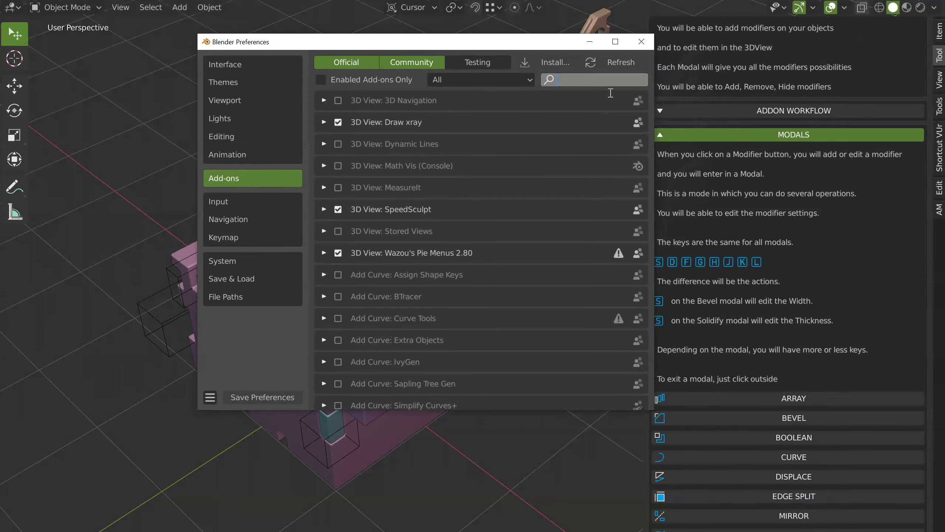
pyautogui.write('speed')
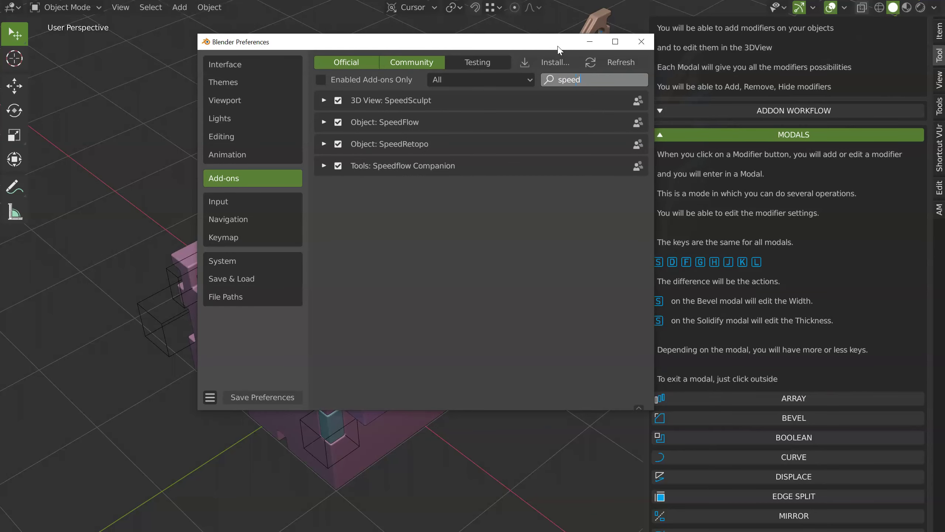
pyautogui.press('Return')
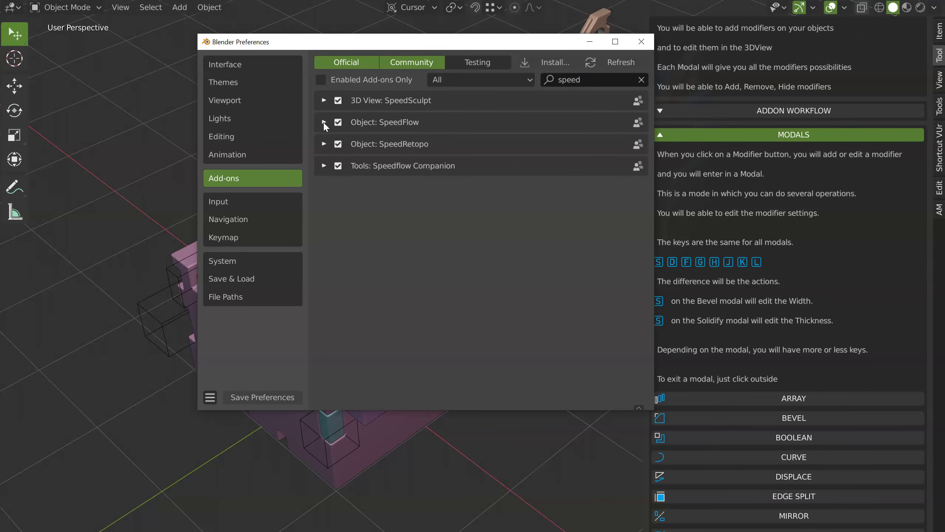
pyautogui.click(325, 123)
pyautogui.scroll(-5, 362, 161)
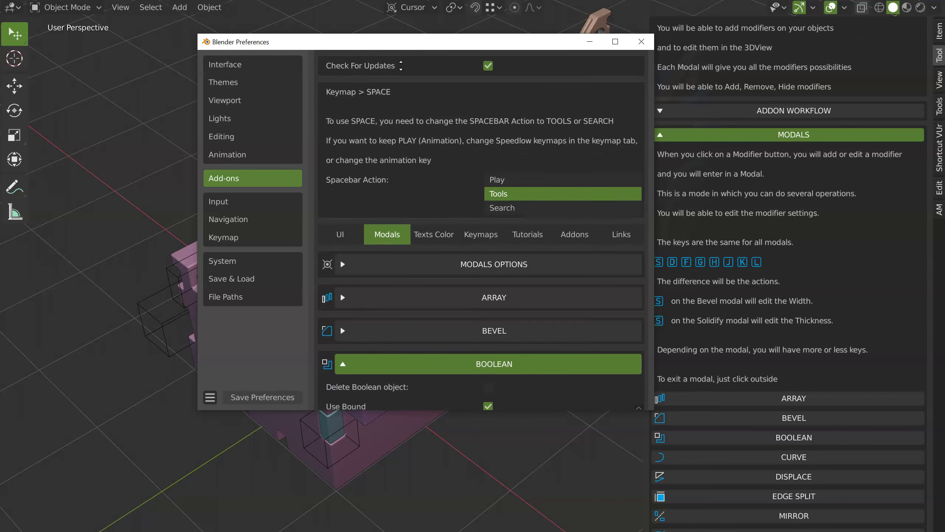
pyautogui.moveTo(416, 106)
pyautogui.mouseDown(button='middle')
pyautogui.moveTo(451, 56)
pyautogui.moveTo(404, 195)
pyautogui.moveTo(340, 99)
pyautogui.mouseUp(button='middle')
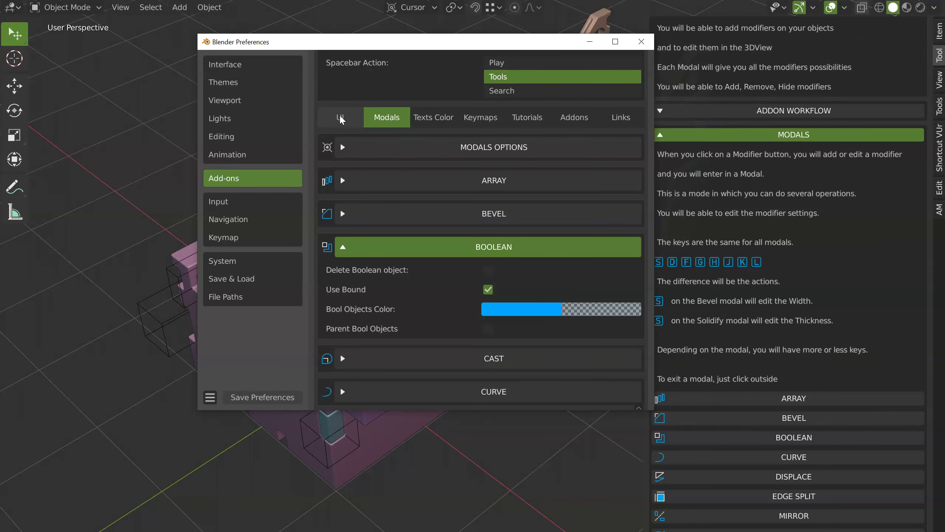
# Show SpeedFlow's UI tab, collapsing the menus options and button order list
pyautogui.click(340, 117)
pyautogui.scroll(-1, 340, 120)
pyautogui.click(381, 156)
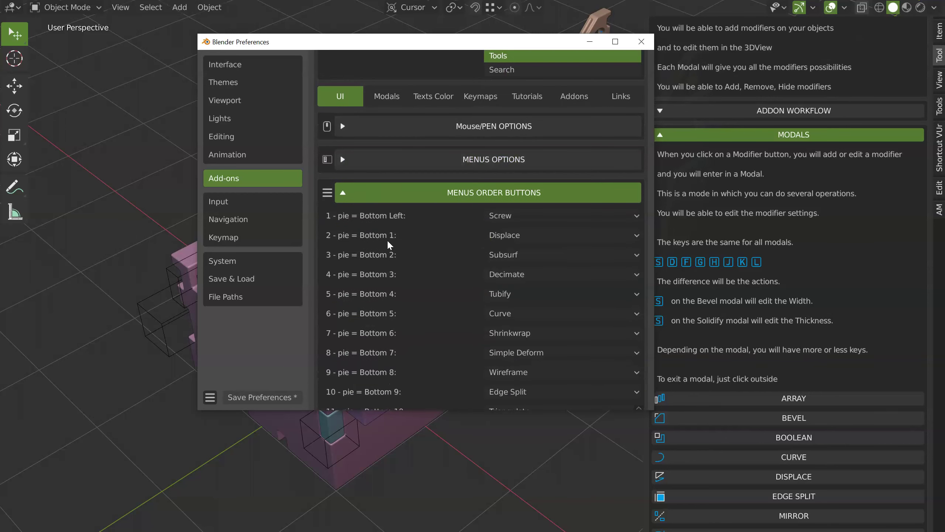
pyautogui.scroll(3, 453, 280)
pyautogui.click(380, 173)
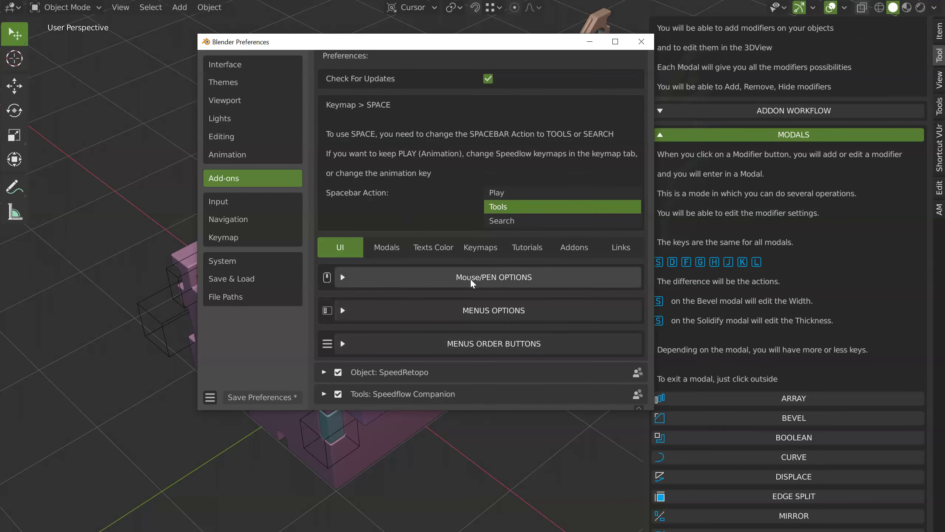
# On the Modals tab, collapse BOOLEAN and inspect the CAST modal settings
pyautogui.click(382, 242)
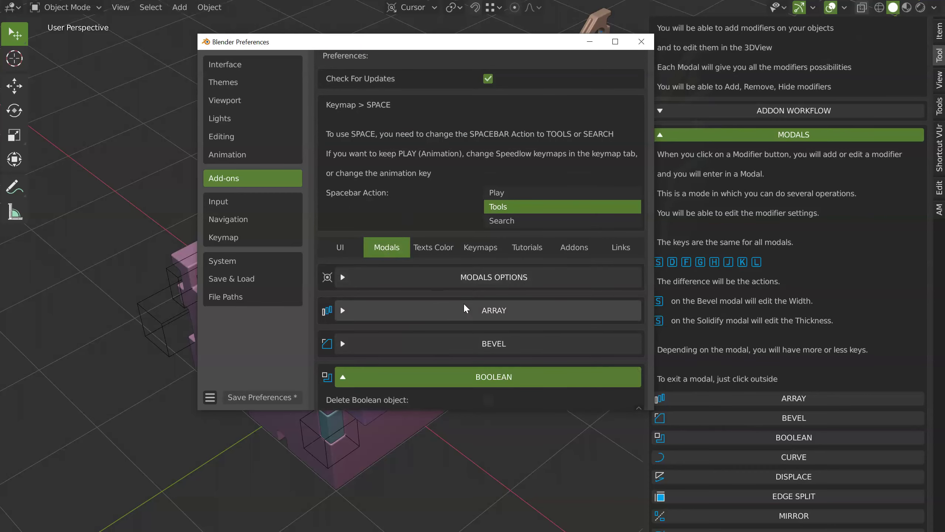
pyautogui.scroll(-5, 454, 283)
pyautogui.scroll(1, 441, 249)
pyautogui.scroll(1, 440, 249)
pyautogui.click(454, 238)
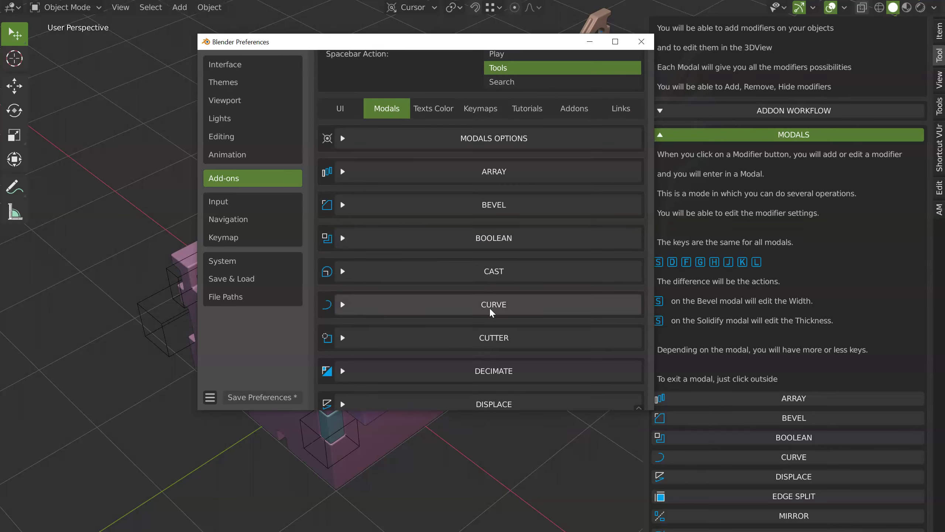
pyautogui.click(456, 271)
pyautogui.scroll(-3, 458, 294)
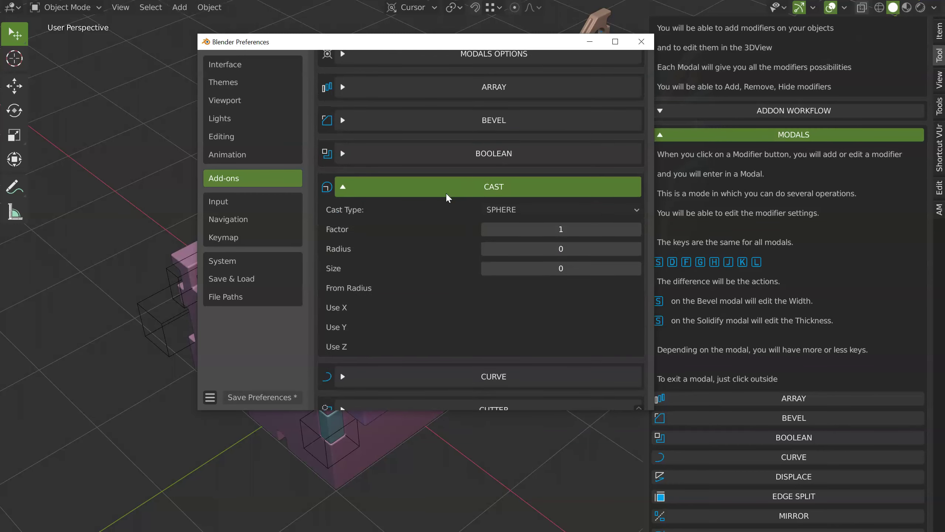
pyautogui.click(447, 195)
# Inspect the DECIMATE, DISPLACE and EDGE SPLIT modal settings
pyautogui.scroll(-1, 471, 263)
pyautogui.scroll(-1, 470, 263)
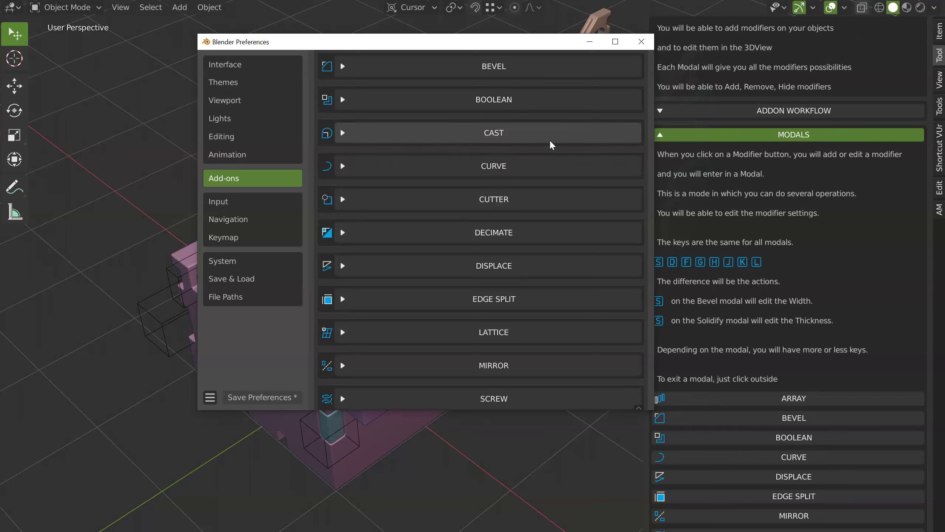
pyautogui.click(452, 238)
pyautogui.click(435, 237)
pyautogui.click(436, 271)
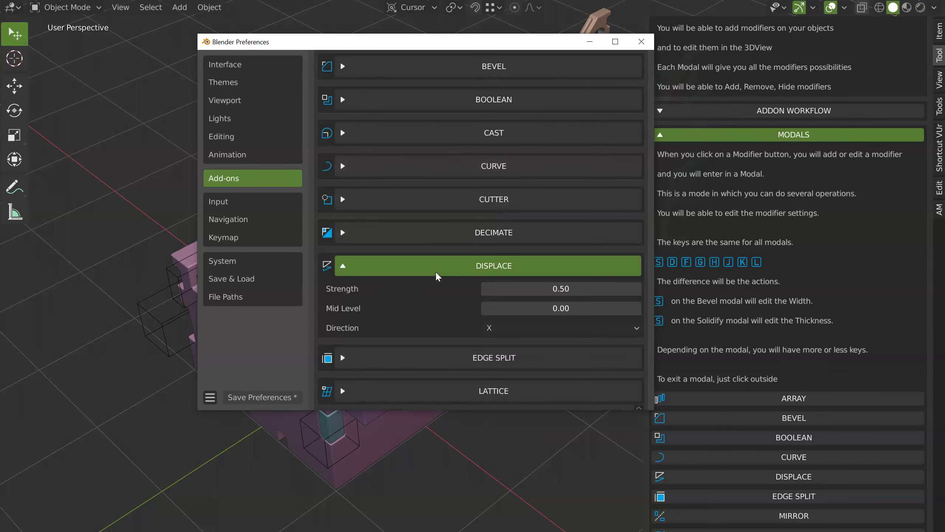
pyautogui.click(433, 268)
pyautogui.click(439, 297)
pyautogui.moveTo(438, 297); pyautogui.dragTo(458, 145, button='middle')
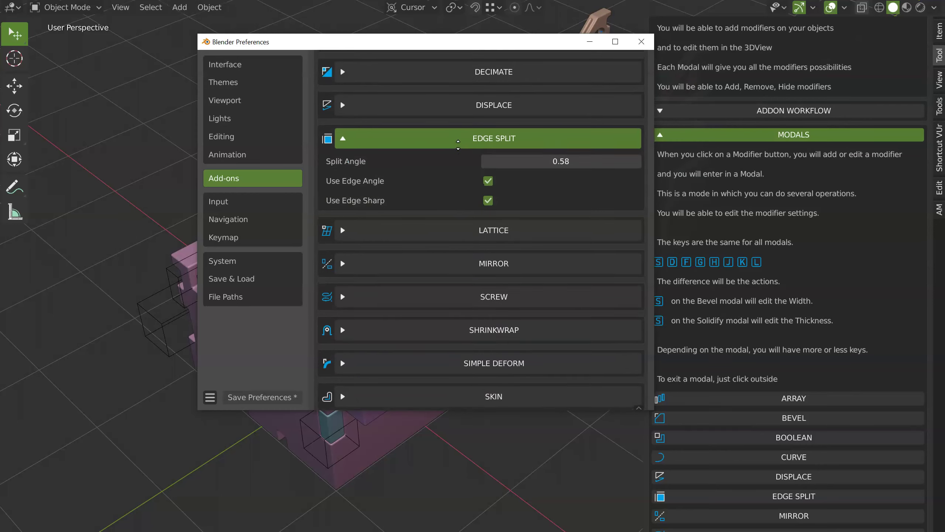
pyautogui.click(437, 134)
pyautogui.scroll(5, 437, 135)
pyautogui.scroll(8, 432, 167)
# Show SpeedFlow's Texts Color settings, switching briefly to the viewport and back
pyautogui.scroll(4, 428, 198)
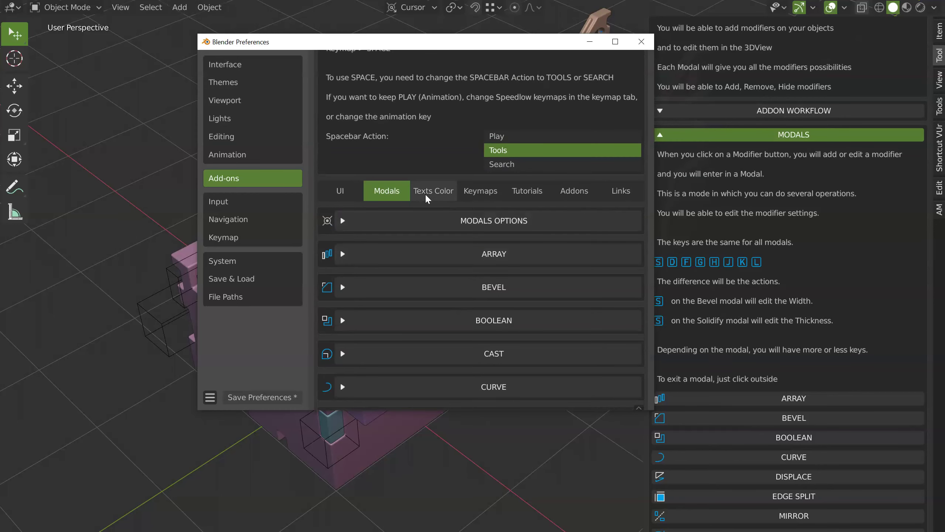
pyautogui.click(427, 198)
pyautogui.scroll(-3, 435, 237)
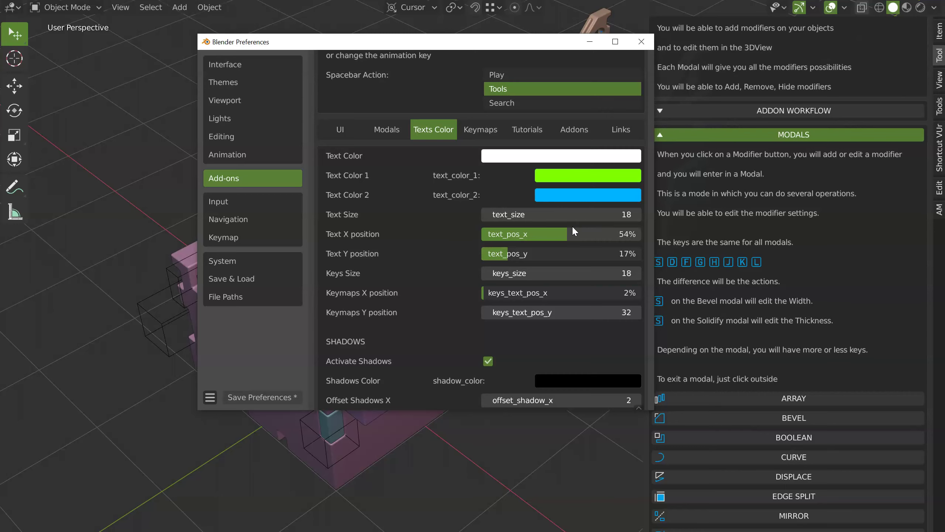
pyautogui.click(313, 451)
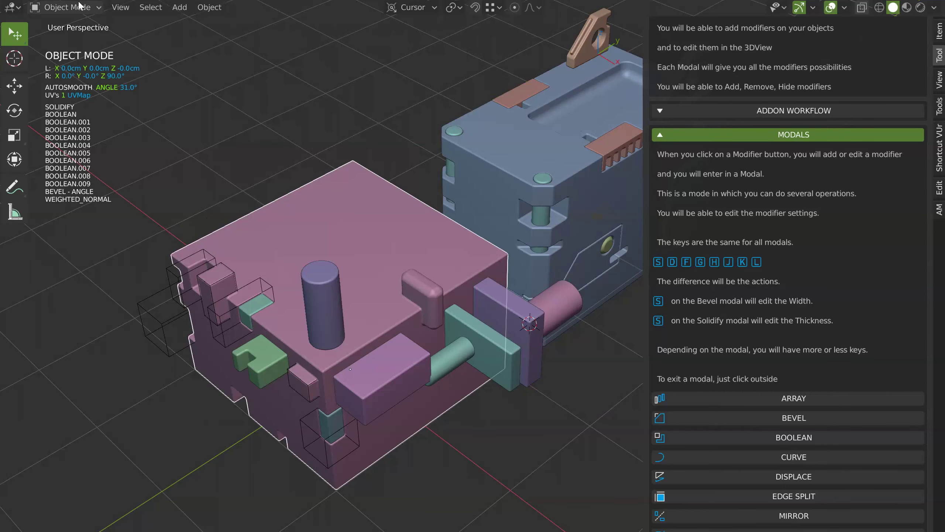
pyautogui.hotkey('alt', 'Tab')
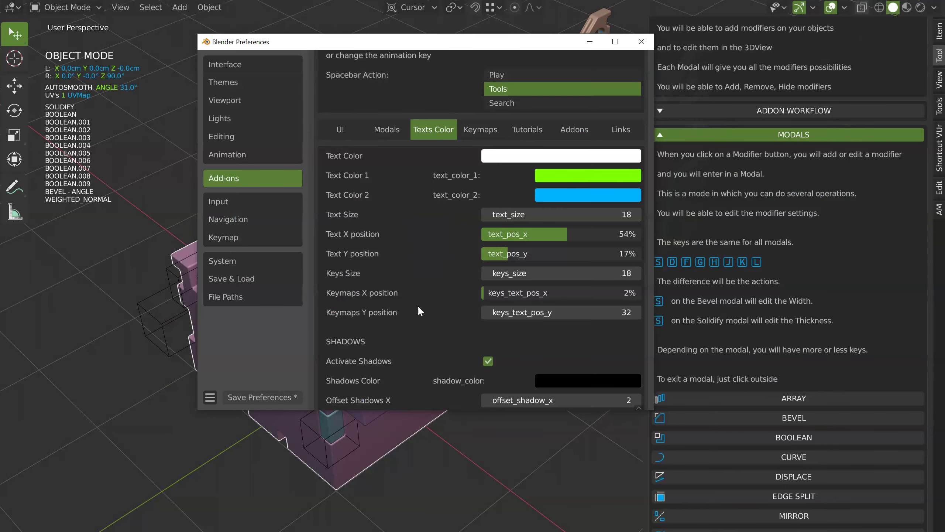
pyautogui.scroll(2, 426, 301)
pyautogui.scroll(2, 446, 261)
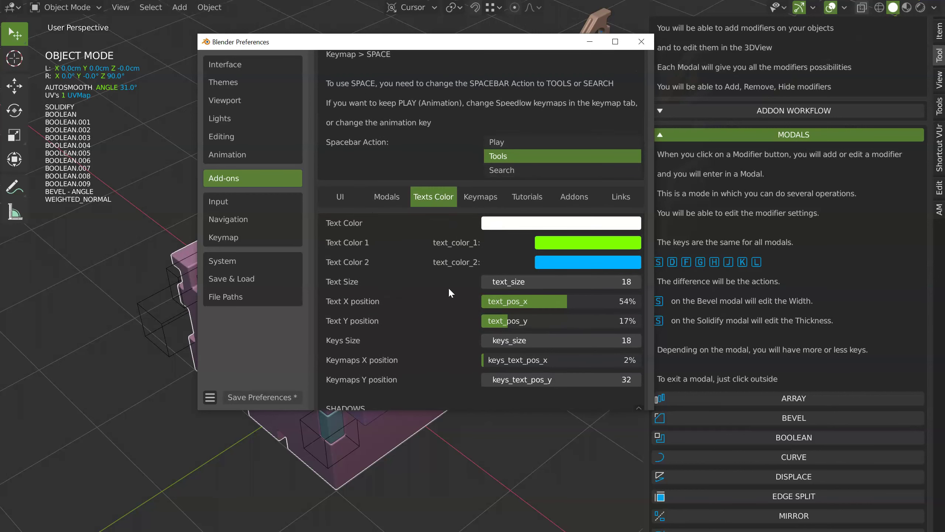
# Try bevel from the Speedflow pie on the pink block, then show the add-on's Keymaps
pyautogui.hotkey('alt', 'Tab')
pyautogui.press('space')
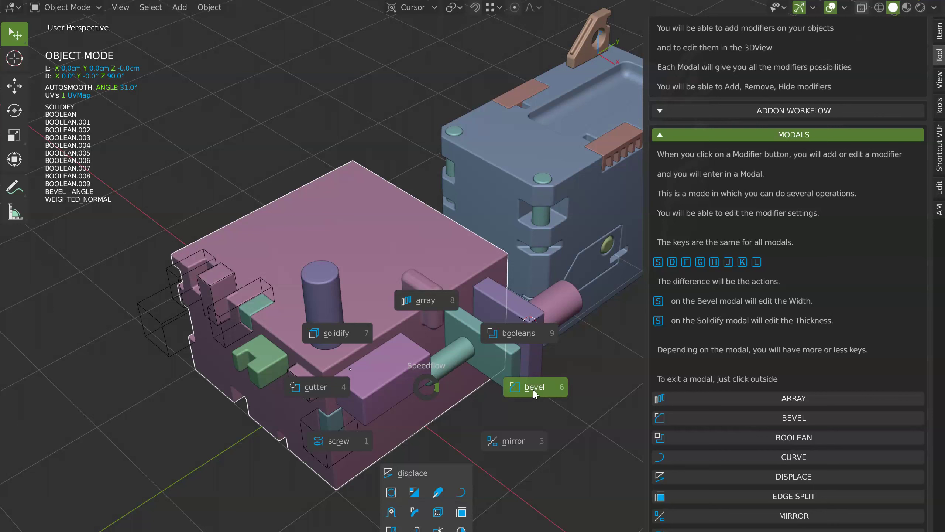
pyautogui.click(534, 389)
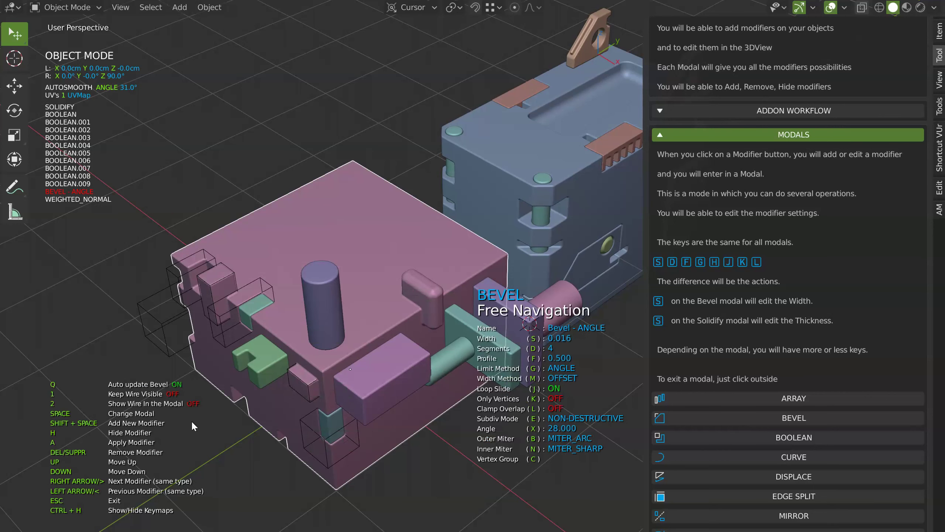
pyautogui.click(376, 342)
pyautogui.hotkey('alt', 'Tab')
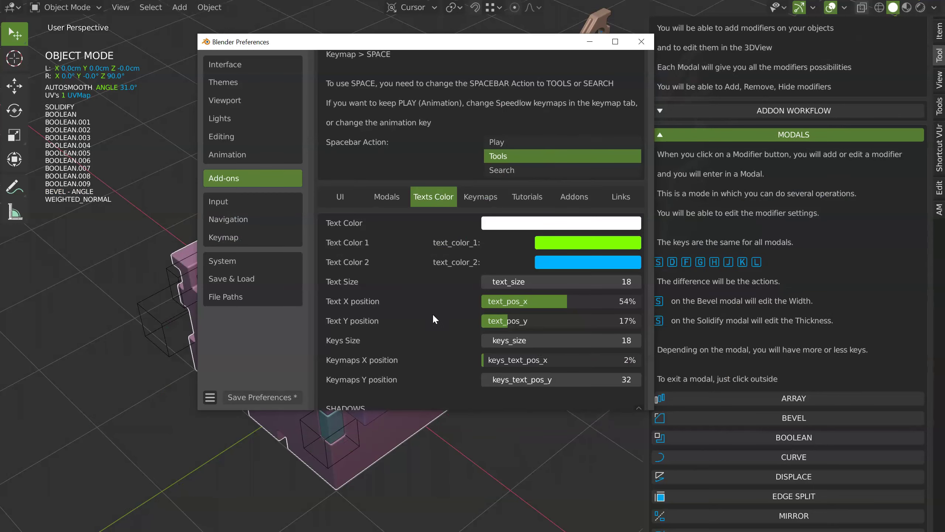
pyautogui.moveTo(432, 319); pyautogui.dragTo(453, 290, button='middle')
pyautogui.click(476, 189)
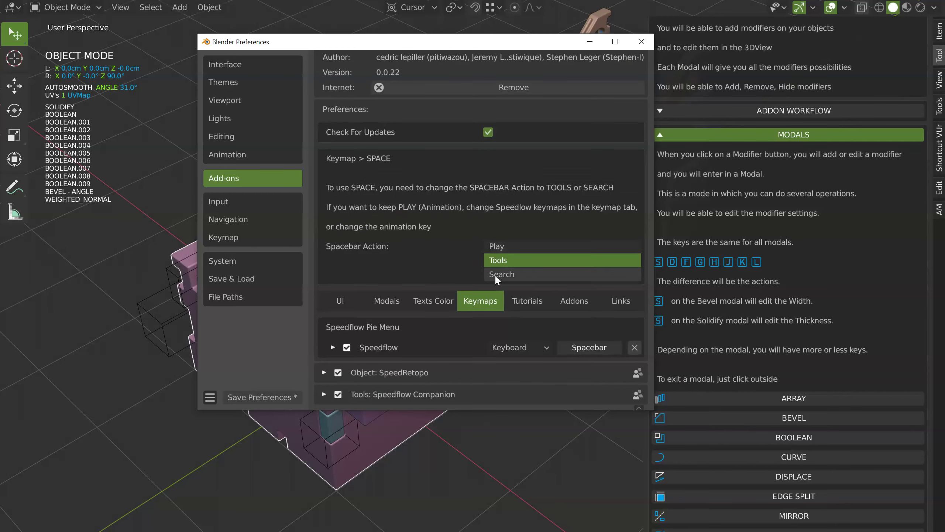
# Browse SpeedFlow's tutorial links and its list of related add-ons
pyautogui.click(526, 301)
pyautogui.scroll(-6, 466, 316)
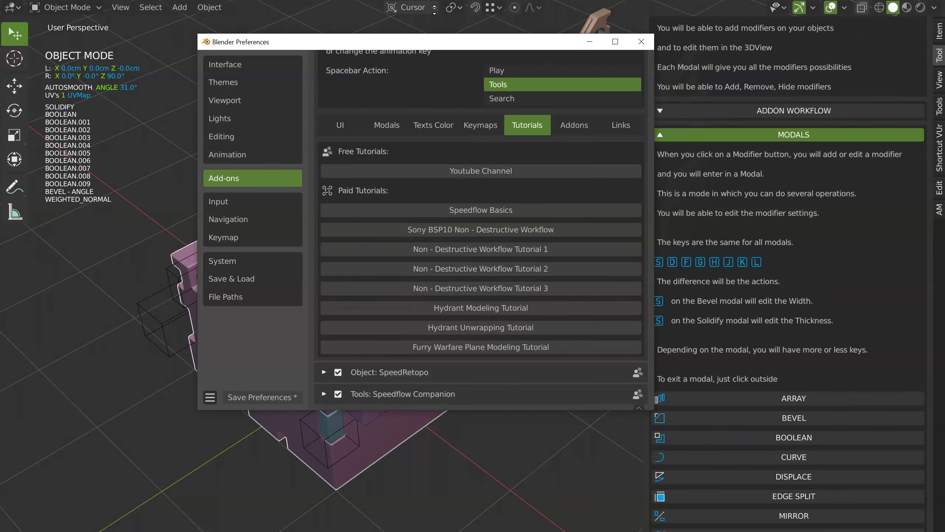
pyautogui.click(571, 133)
pyautogui.scroll(1, 423, 198)
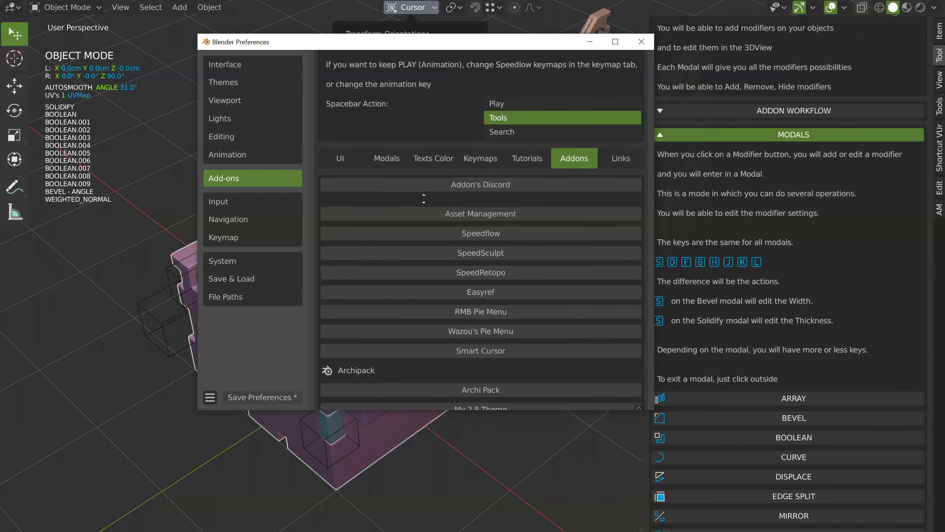
pyautogui.scroll(-2, 590, 98)
# View the SpeedFlow Links page, then the UI options page scrolled to the top
pyautogui.click(628, 89)
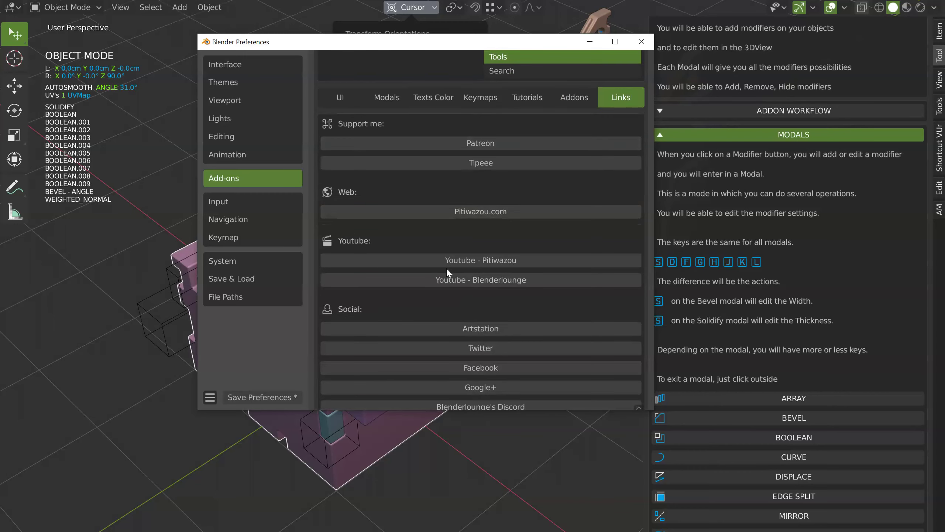
pyautogui.scroll(-3, 447, 271)
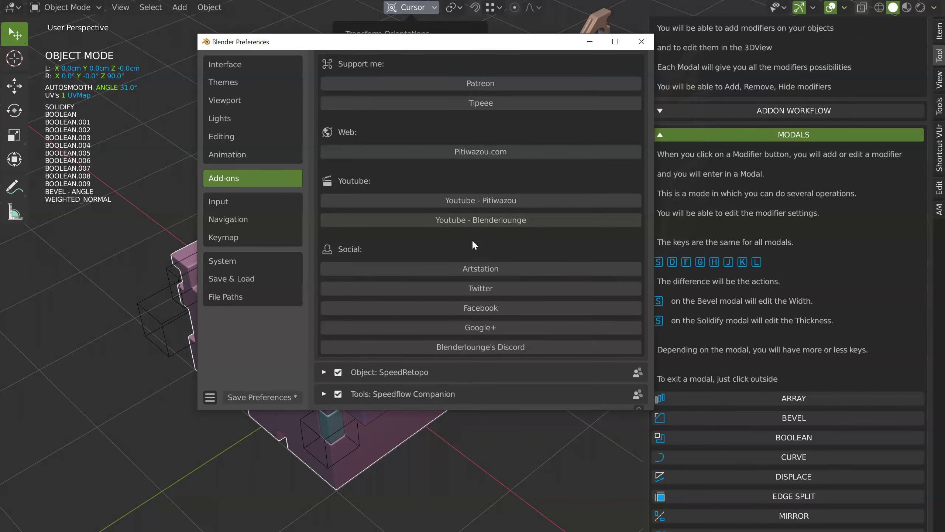
pyautogui.scroll(2, 409, 279)
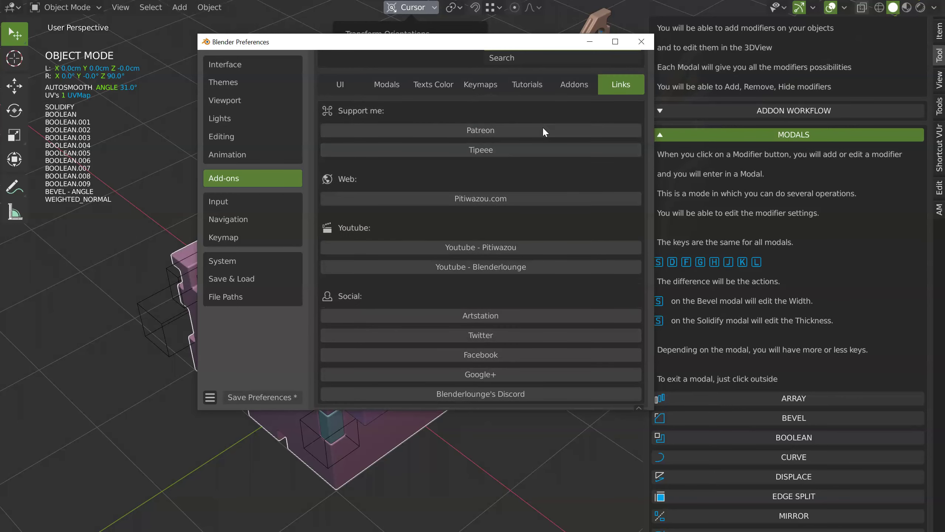
pyautogui.scroll(3, 446, 156)
pyautogui.click(341, 160)
pyautogui.scroll(4, 378, 159)
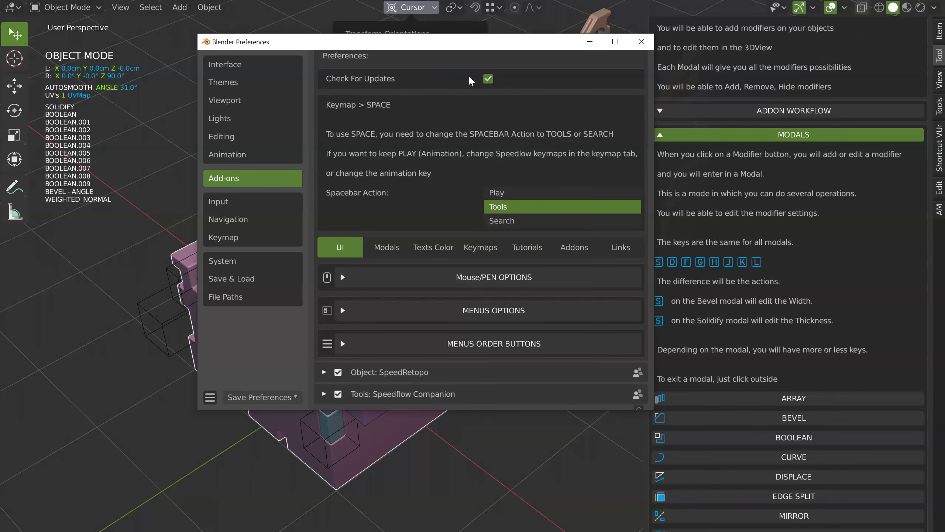
pyautogui.scroll(8, 469, 80)
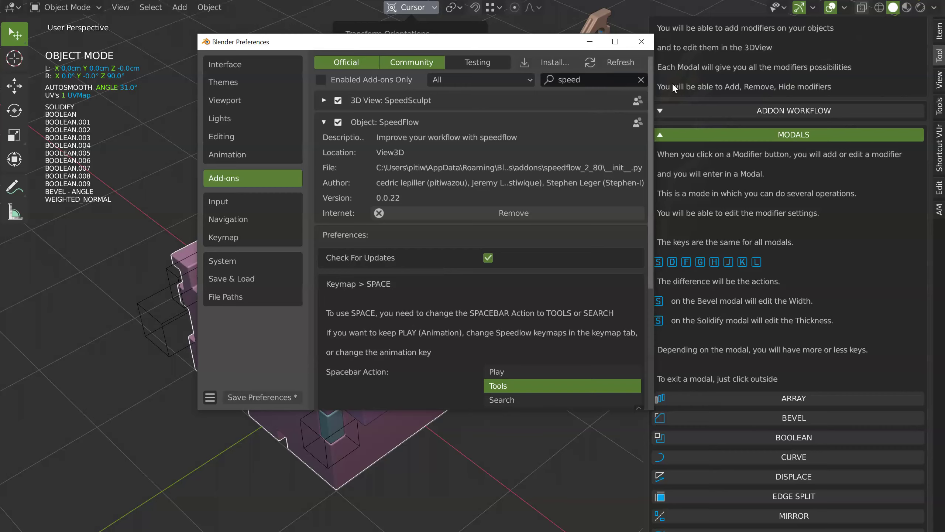
# Collapse SpeedFlow and SpeedSculpt, then browse SpeedRetopo's options, keymap, tutorials and info pages
pyautogui.click(324, 122)
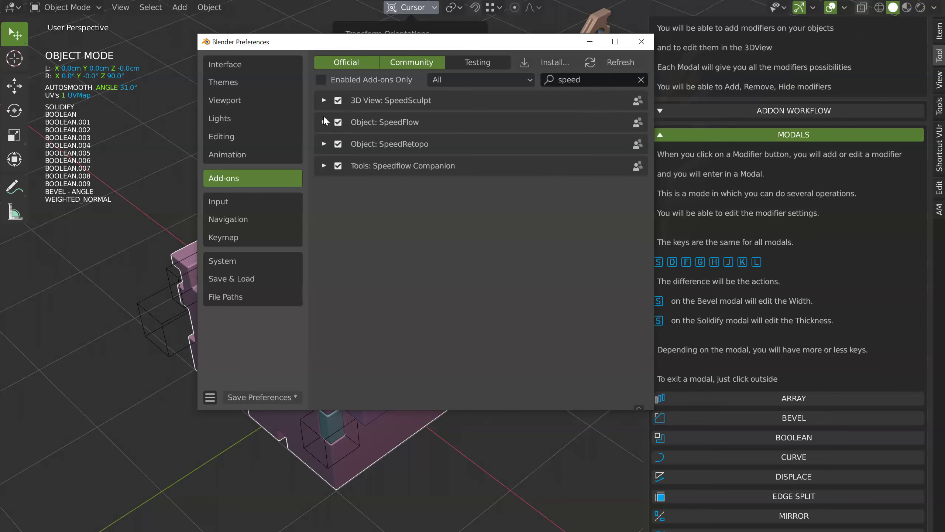
pyautogui.click(324, 100)
pyautogui.click(324, 100)
pyautogui.click(323, 143)
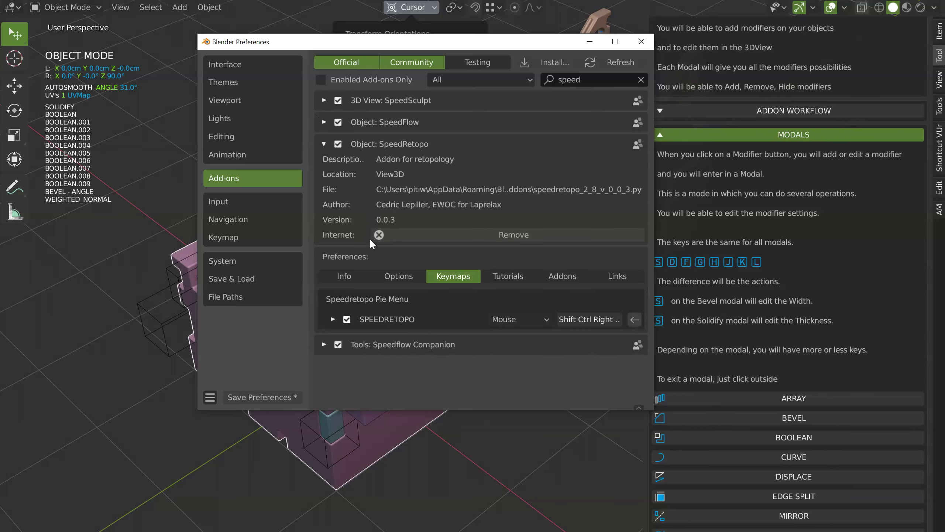
pyautogui.click(396, 276)
pyautogui.click(454, 275)
pyautogui.click(508, 276)
pyautogui.click(344, 277)
pyautogui.click(323, 143)
# Expand Speedflow Companion and view its info text and options pages
pyautogui.click(324, 168)
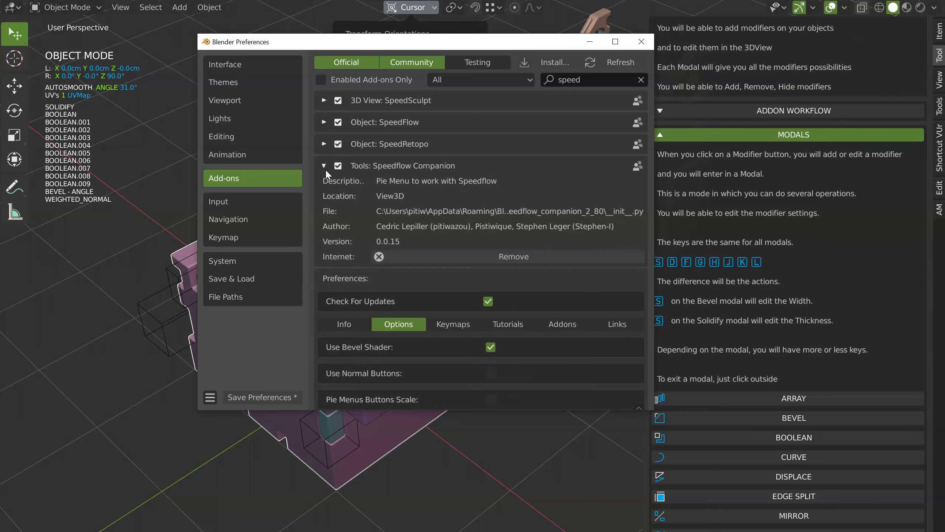
pyautogui.scroll(-5, 342, 160)
pyautogui.scroll(-2, 359, 155)
pyautogui.scroll(3, 359, 154)
pyautogui.click(337, 130)
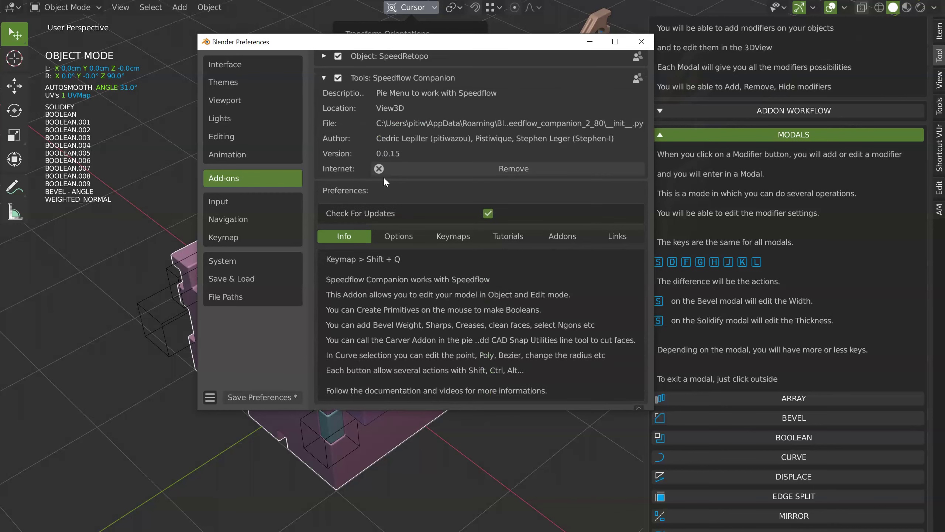
pyautogui.click(396, 236)
pyautogui.scroll(-3, 428, 209)
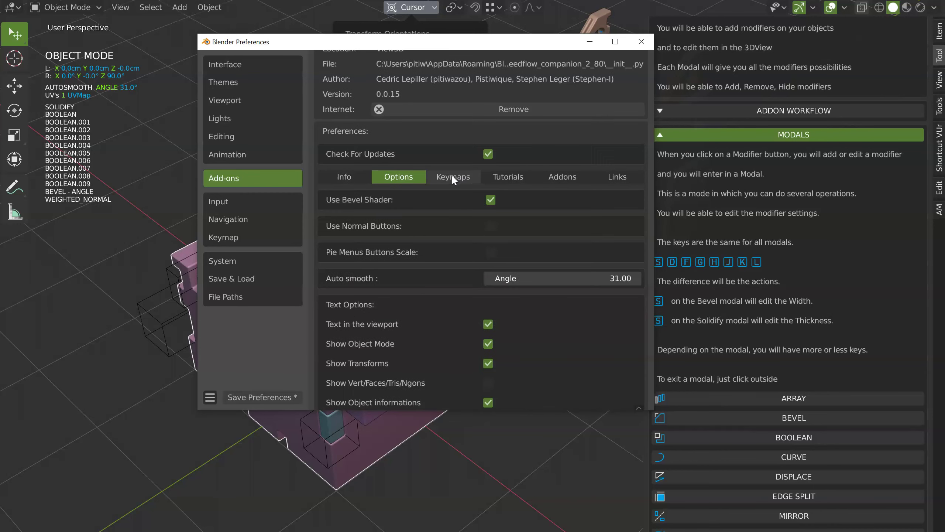
# View Speedflow Companion's keymap, tutorials, Addons and links pages, collapse it, and close Preferences
pyautogui.click(452, 175)
pyautogui.click(508, 253)
pyautogui.click(562, 254)
pyautogui.click(617, 254)
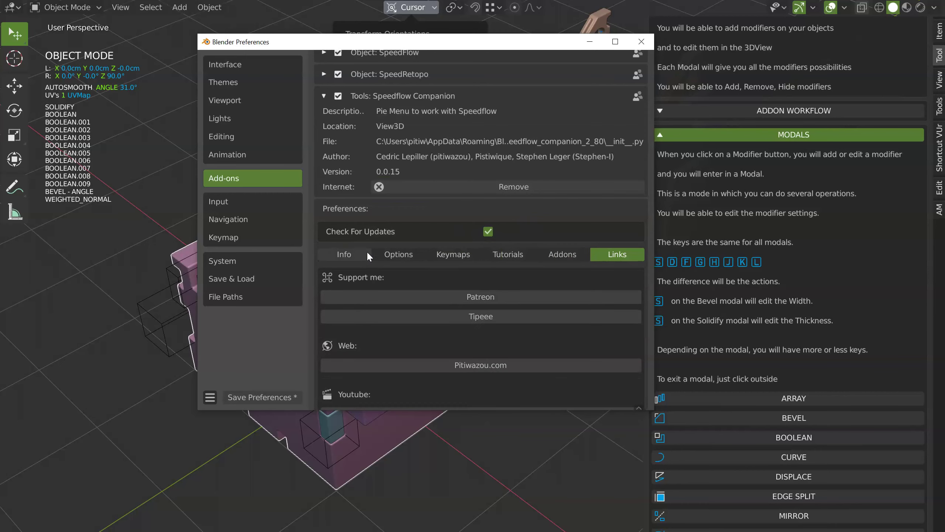
pyautogui.click(361, 254)
pyautogui.scroll(4, 455, 185)
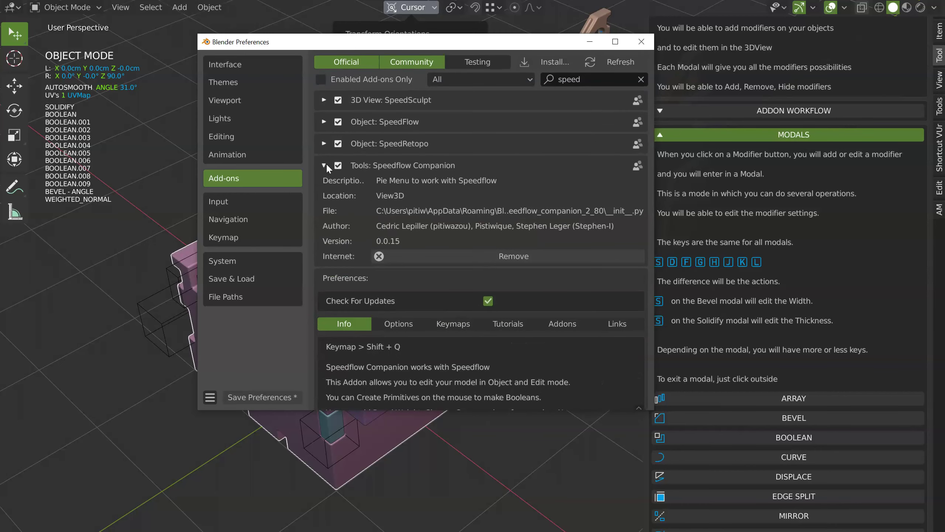
pyautogui.click(324, 165)
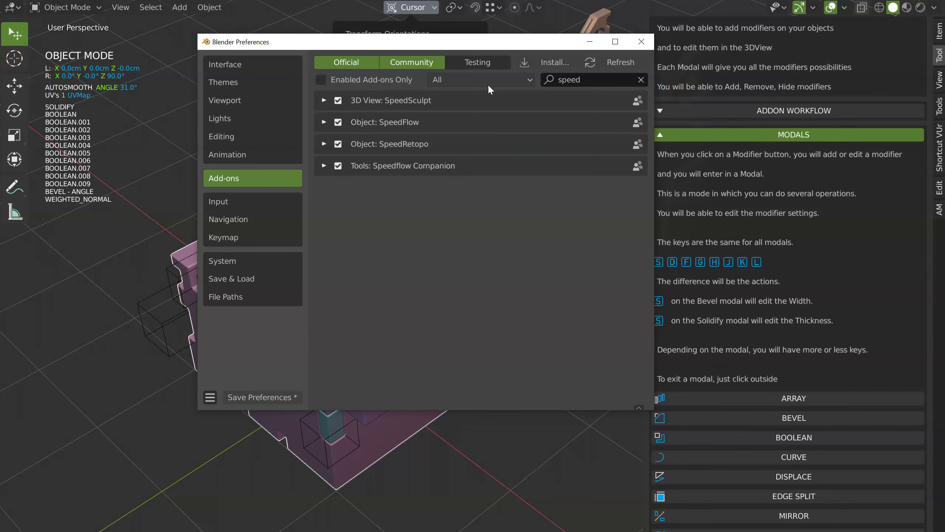
pyautogui.moveTo(434, 44); pyautogui.dragTo(386, 48)
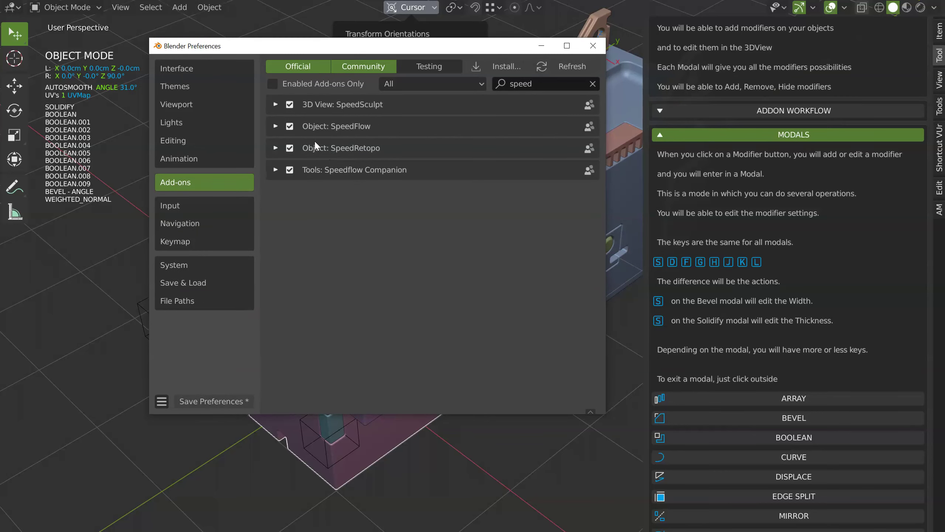
pyautogui.click(592, 45)
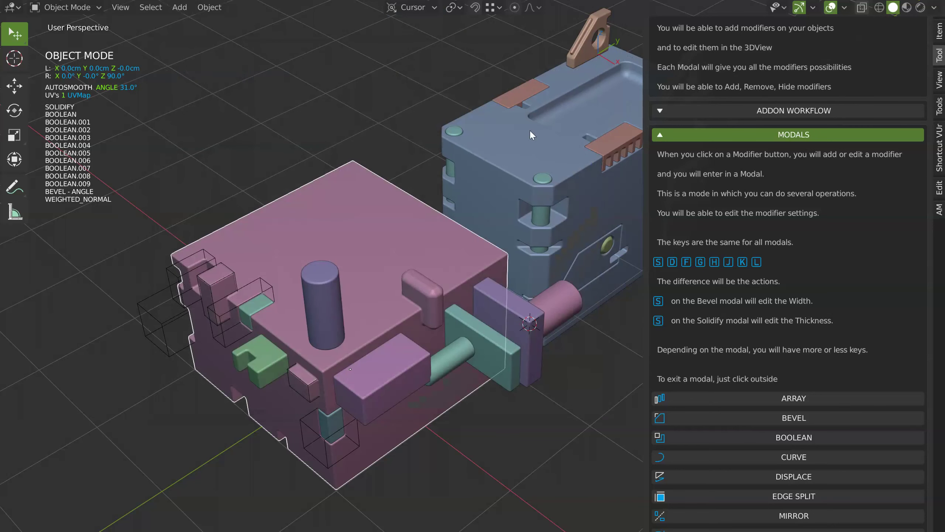
# Hide the sidebar and orbit the view around both models
pyautogui.press('n')
pyautogui.moveTo(524, 199)
pyautogui.mouseDown(button='middle')
pyautogui.moveTo(479, 207)
pyautogui.moveTo(502, 200)
pyautogui.mouseUp(button='middle')
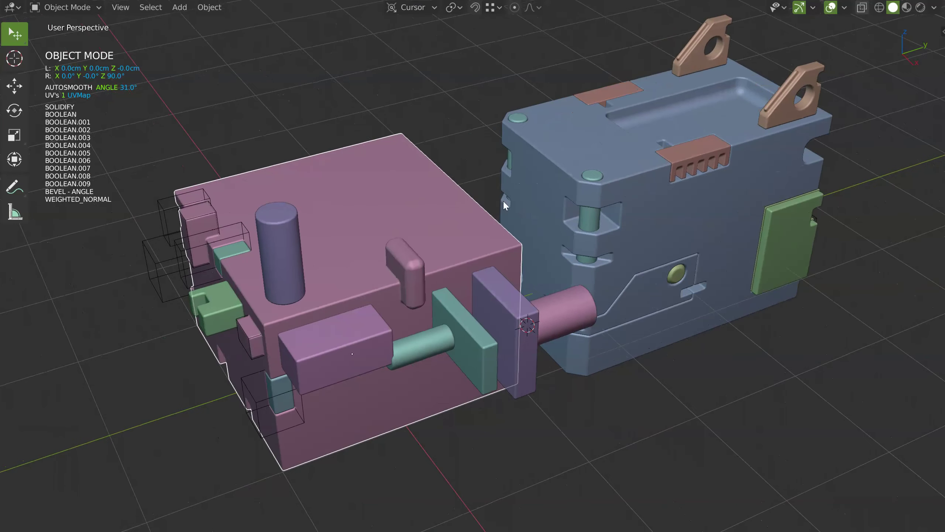
pyautogui.hotkey('alt', 'shift', 's')
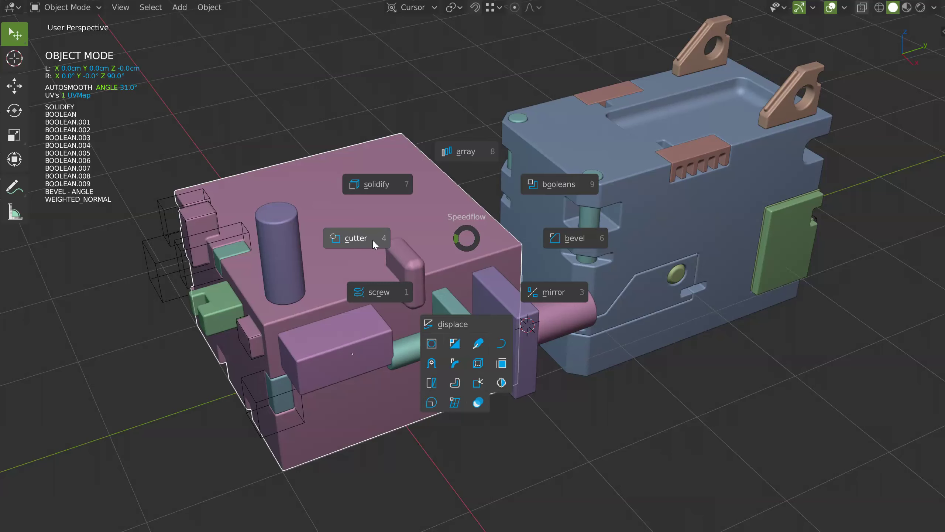
pyautogui.press('Escape')
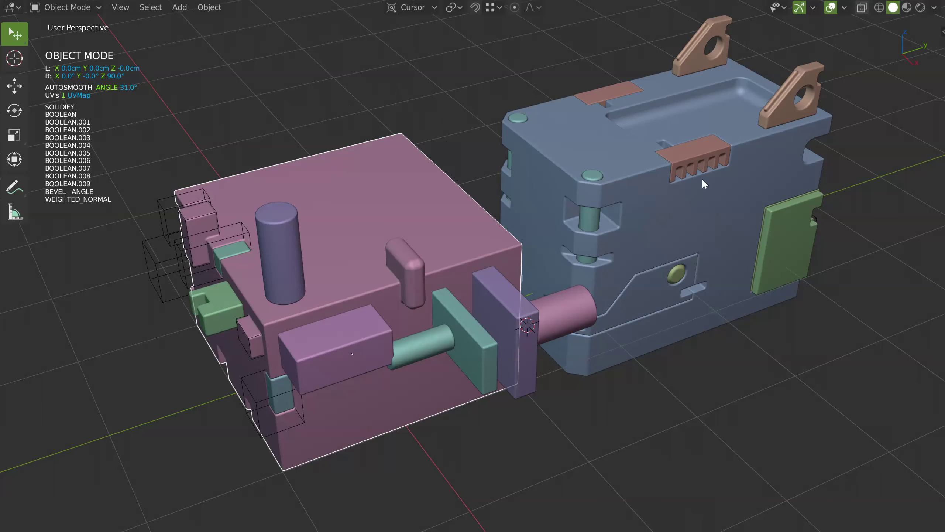
# Start the Speedflow primitive cutter from the Q pie menu
pyautogui.press('q')
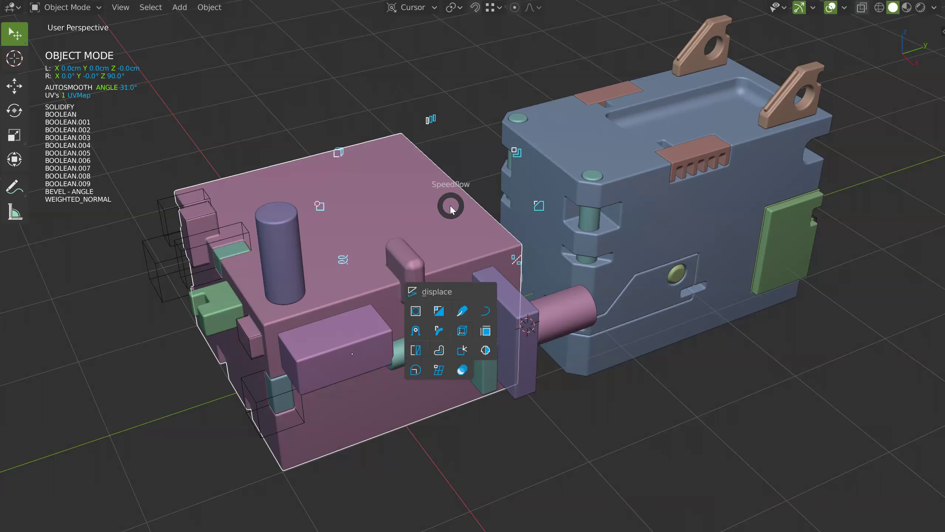
pyautogui.click(352, 206)
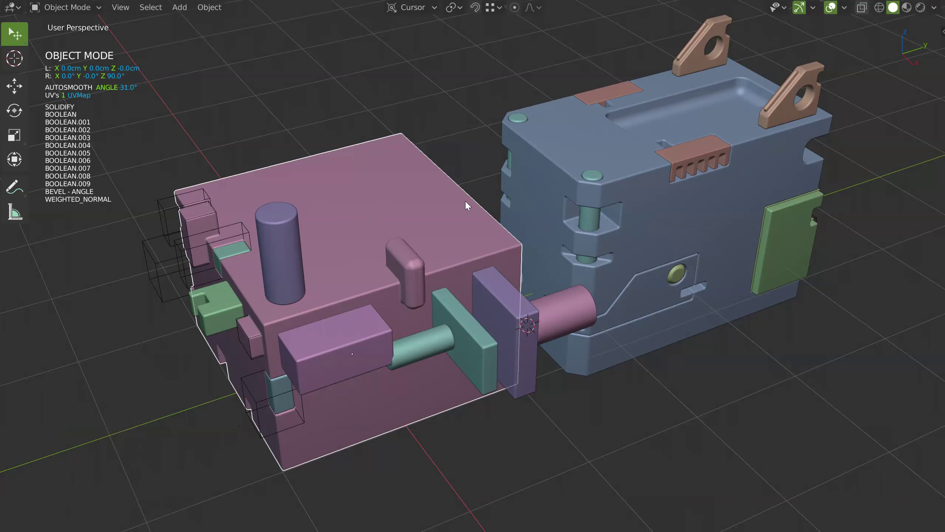
pyautogui.press('q')
pyautogui.click(368, 204)
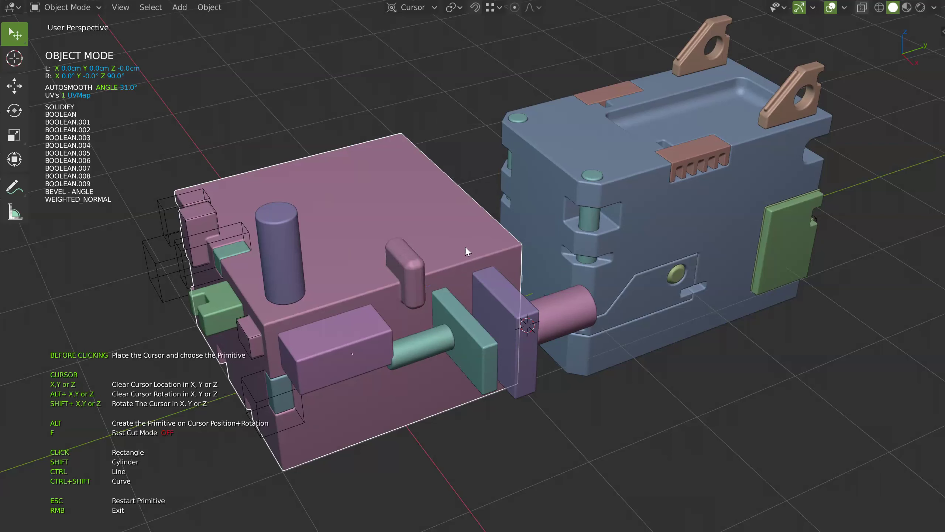
# Draw a rectangle on the pink block's top and turn it into a solidified cutter box
pyautogui.click(442, 239)
pyautogui.click(451, 282)
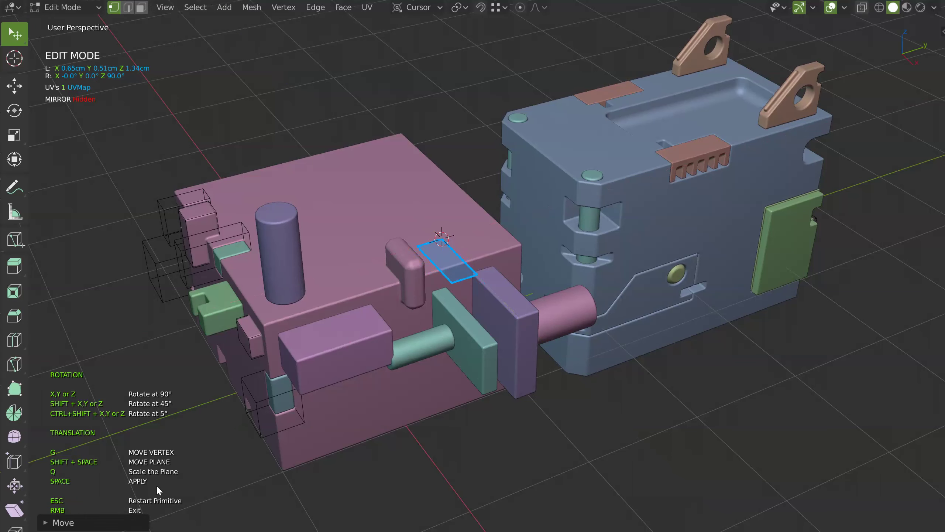
pyautogui.press('space')
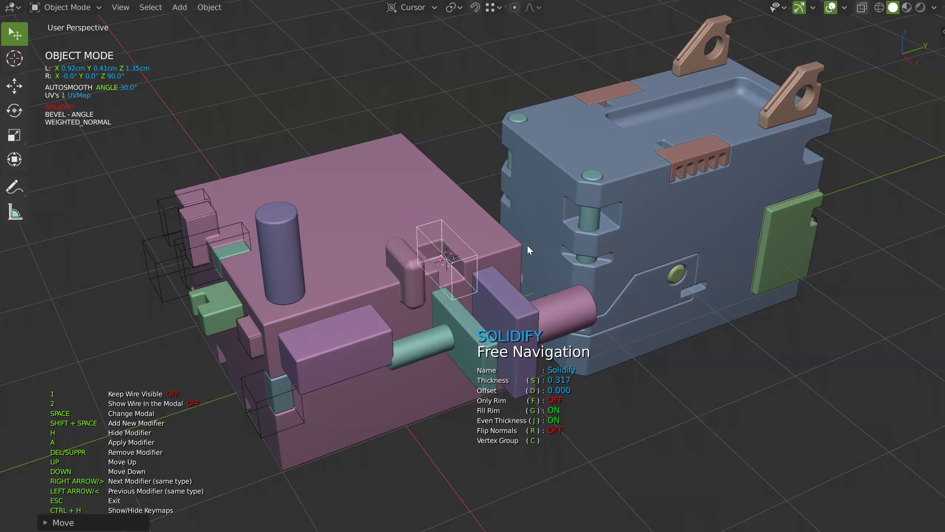
pyautogui.press('Escape')
pyautogui.scroll(2, 503, 241)
pyautogui.scroll(3, 563, 187)
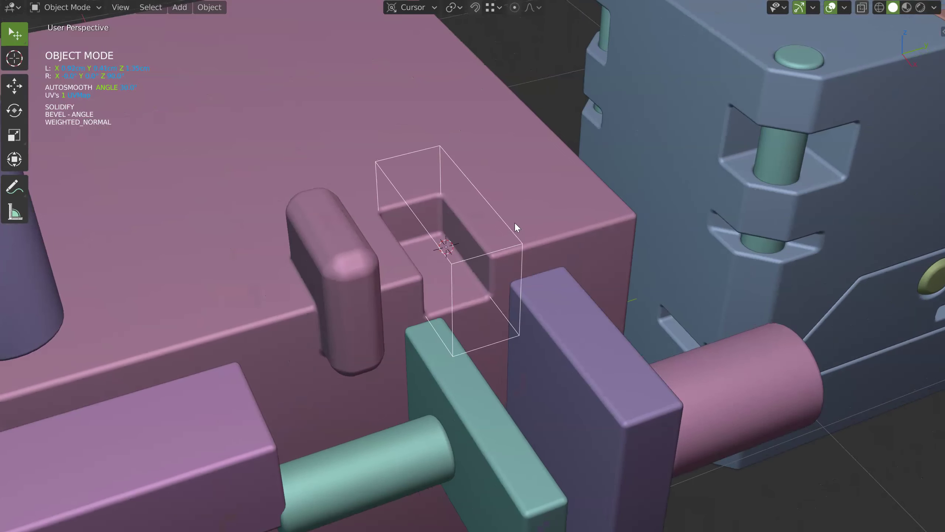
pyautogui.moveTo(472, 249)
pyautogui.mouseDown(button='middle')
pyautogui.moveTo(446, 250)
pyautogui.moveTo(472, 250)
pyautogui.mouseUp(button='middle')
# Draw a second tall cutter box at the block edge with solidify offset 0.377
pyautogui.press('q')
pyautogui.click(423, 247)
pyautogui.moveTo(459, 195); pyautogui.dragTo(528, 213)
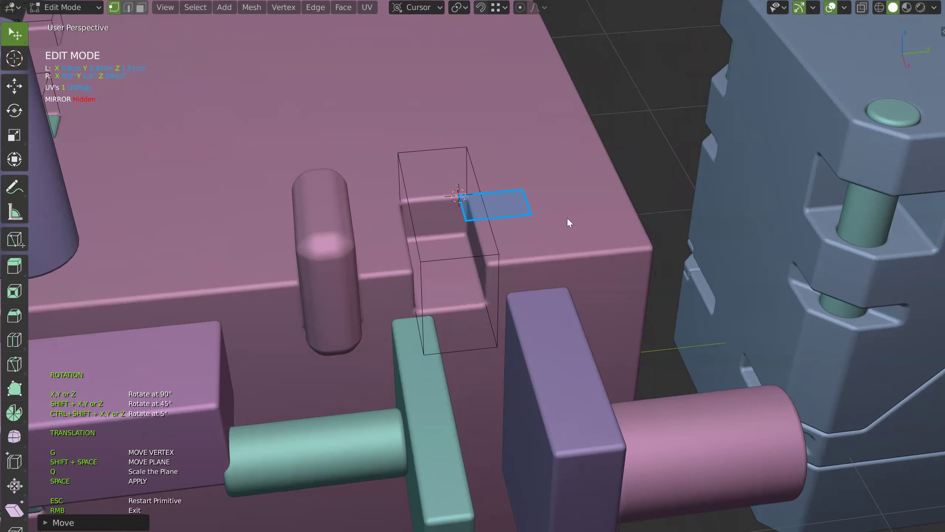
pyautogui.moveTo(575, 224); pyautogui.dragTo(618, 238, button='middle')
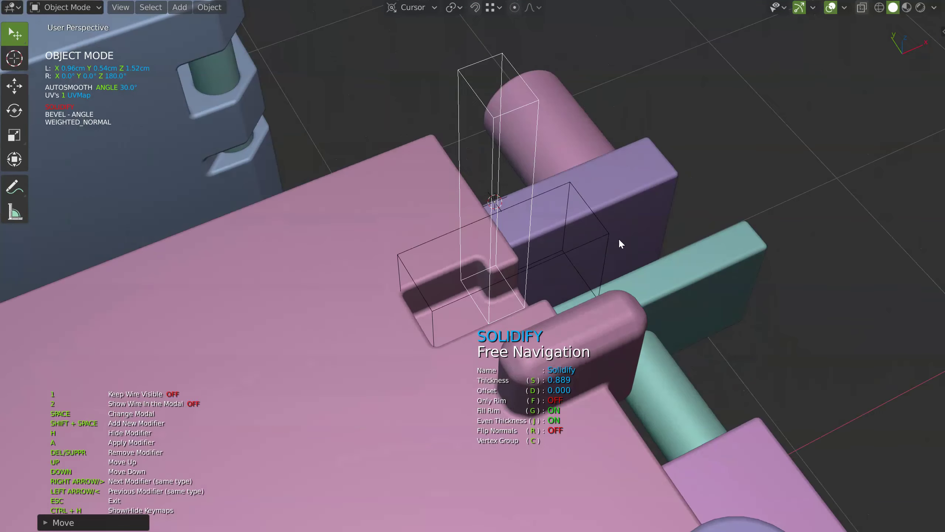
pyautogui.moveTo(514, 261)
pyautogui.mouseDown(button='middle')
pyautogui.moveTo(468, 279)
pyautogui.moveTo(442, 241)
pyautogui.moveTo(466, 226)
pyautogui.moveTo(439, 217)
pyautogui.moveTo(536, 165)
pyautogui.moveTo(533, 237)
pyautogui.mouseUp(button='middle')
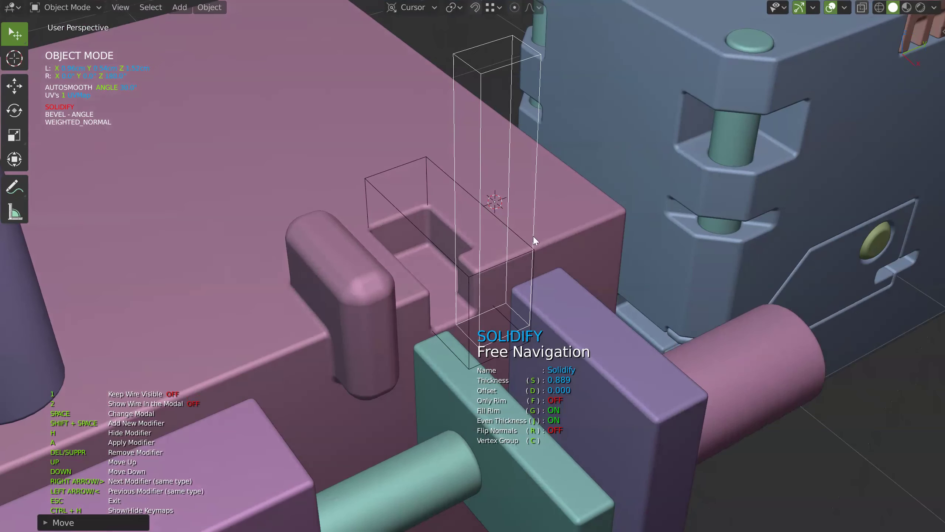
pyautogui.press('d')
pyautogui.click(512, 232)
pyautogui.moveTo(512, 232)
pyautogui.mouseDown(button='middle')
pyautogui.moveTo(469, 313)
pyautogui.moveTo(495, 263)
pyautogui.mouseUp(button='middle')
pyautogui.press('Escape')
# Cut the new boxes into the pink block as a boolean difference
pyautogui.moveTo(536, 223); pyautogui.dragTo(577, 188, button='middle')
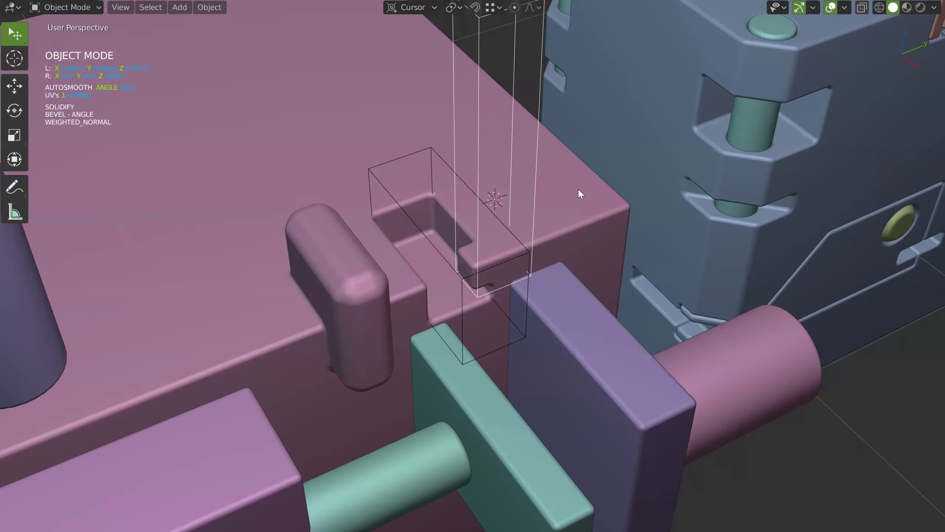
pyautogui.keyDown('shift'); pyautogui.click(518, 173); pyautogui.keyUp('shift')
pyautogui.hotkey('ctrl', '-')
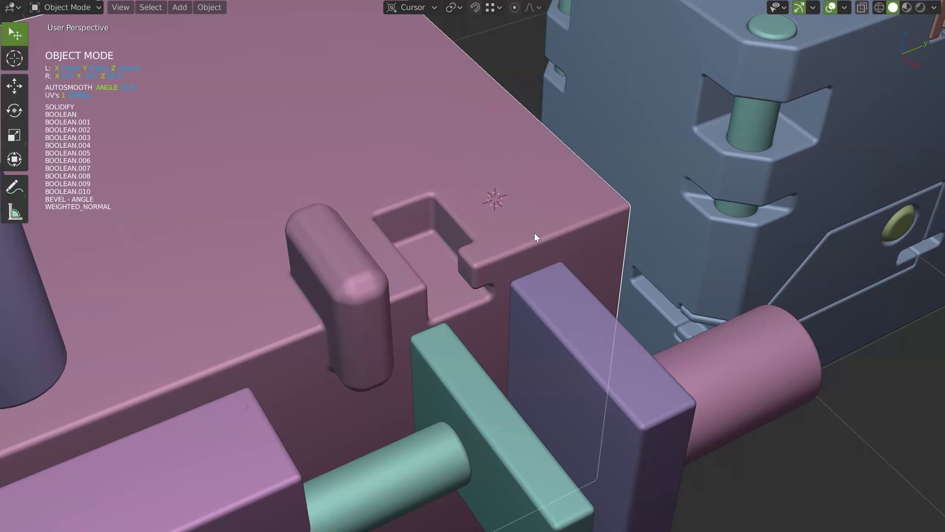
pyautogui.scroll(-6, 414, 293)
# Pan, orbit and zoom around the models, opening and dismissing the Speedflow pie twice
pyautogui.keyDown('shift'); pyautogui.moveTo(414, 291); pyautogui.dragTo(417, 237, button='middle'); pyautogui.keyUp('shift')
pyautogui.press('space')
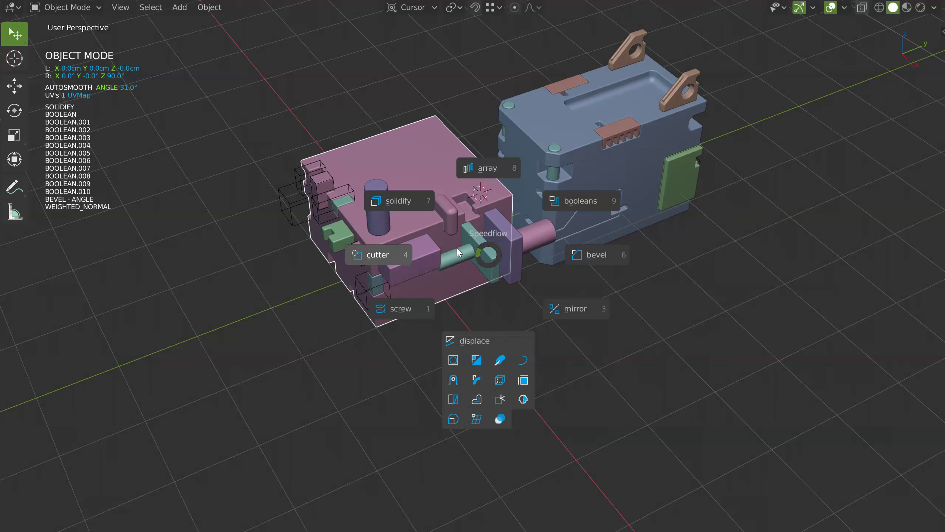
pyautogui.press('Escape')
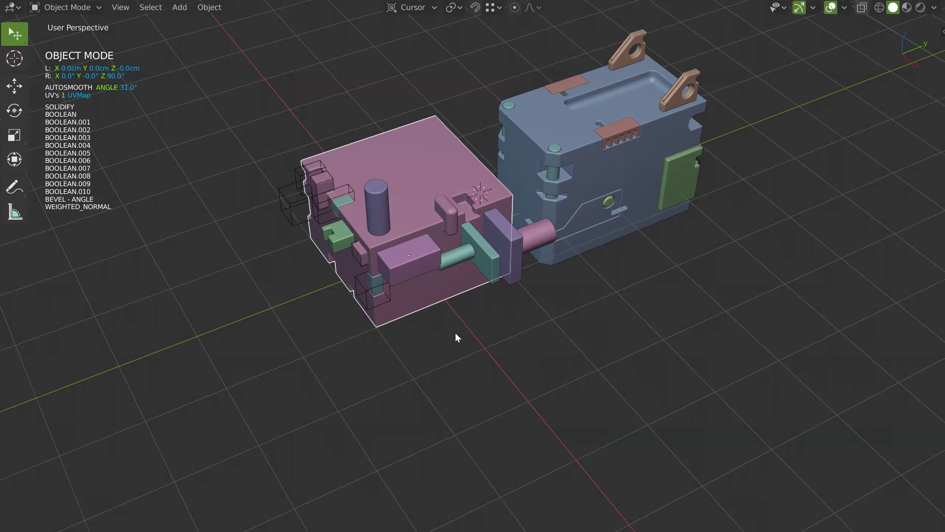
pyautogui.moveTo(402, 243); pyautogui.dragTo(406, 211, button='middle')
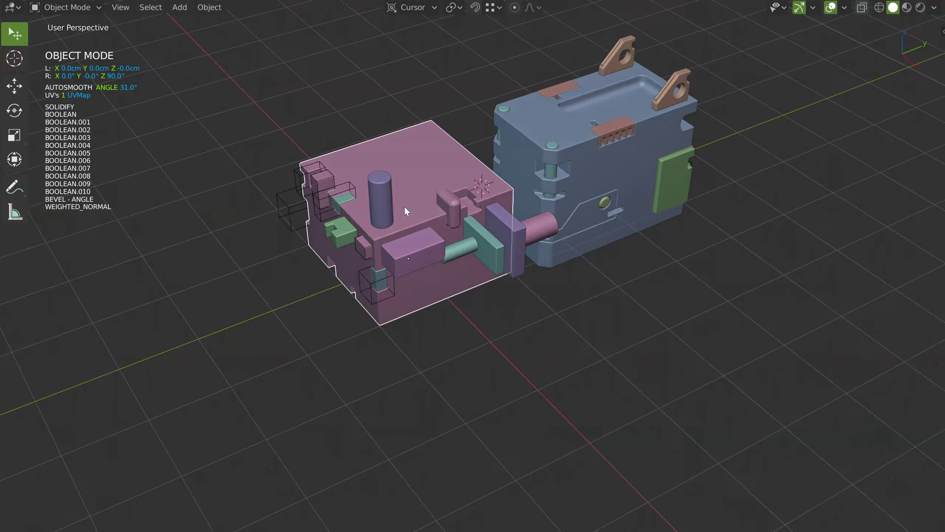
pyautogui.scroll(1, 434, 163)
pyautogui.scroll(1, 449, 237)
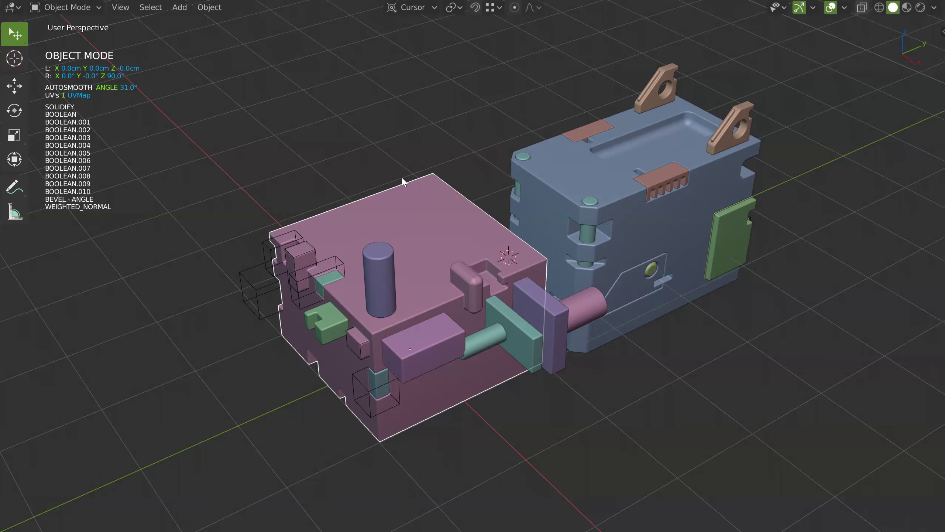
pyautogui.moveTo(402, 179)
pyautogui.mouseDown(button='middle')
pyautogui.moveTo(555, 200)
pyautogui.moveTo(534, 217)
pyautogui.moveTo(394, 164)
pyautogui.mouseUp(button='middle')
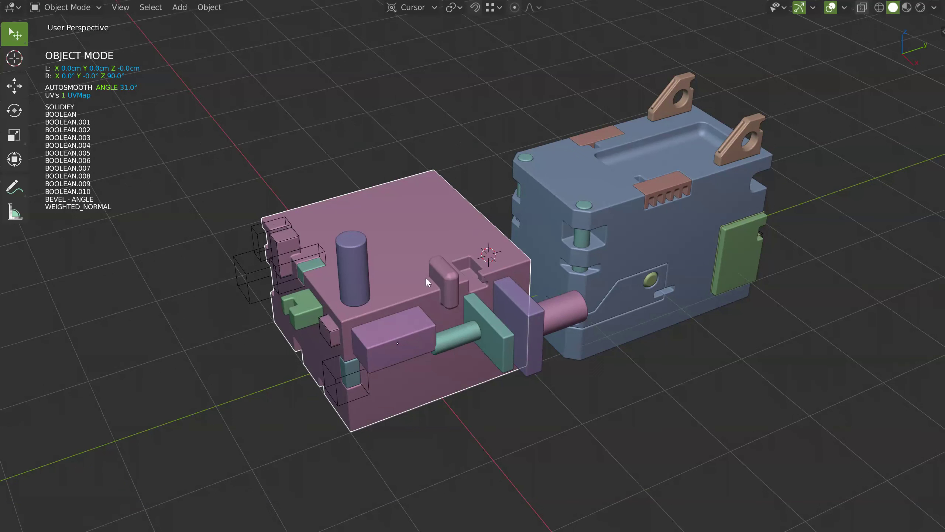
pyautogui.press('q')
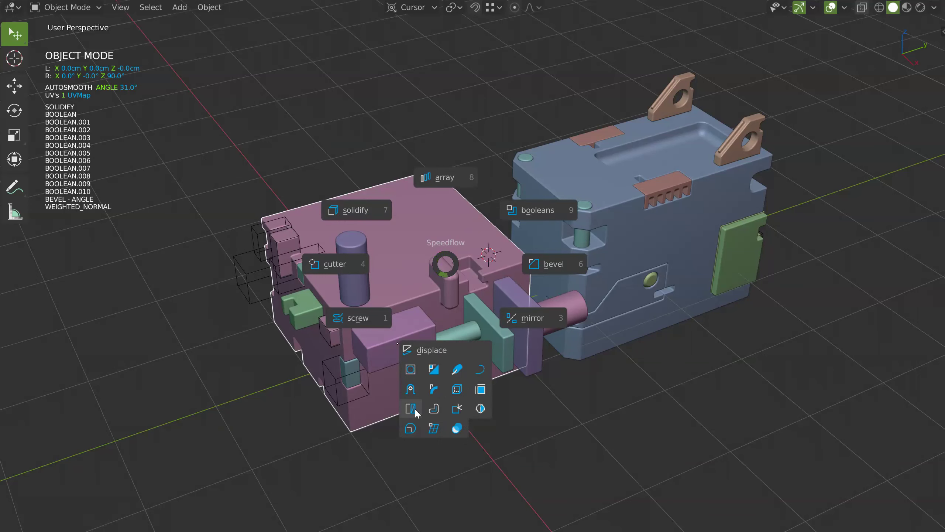
pyautogui.press('Escape')
# Switch the sidebar to the add-on tools, narrow it, and launch Easyref's Add Reference(s)
pyautogui.click(942, 31)
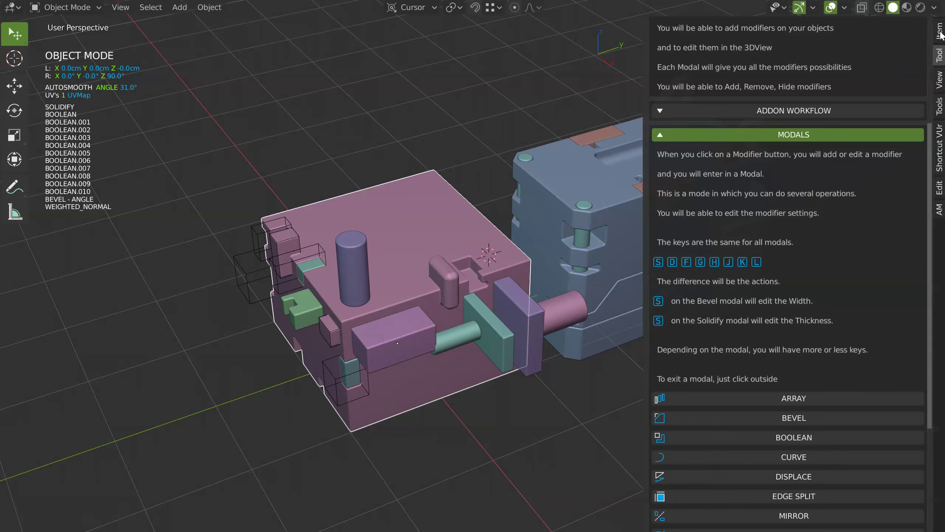
pyautogui.click(940, 106)
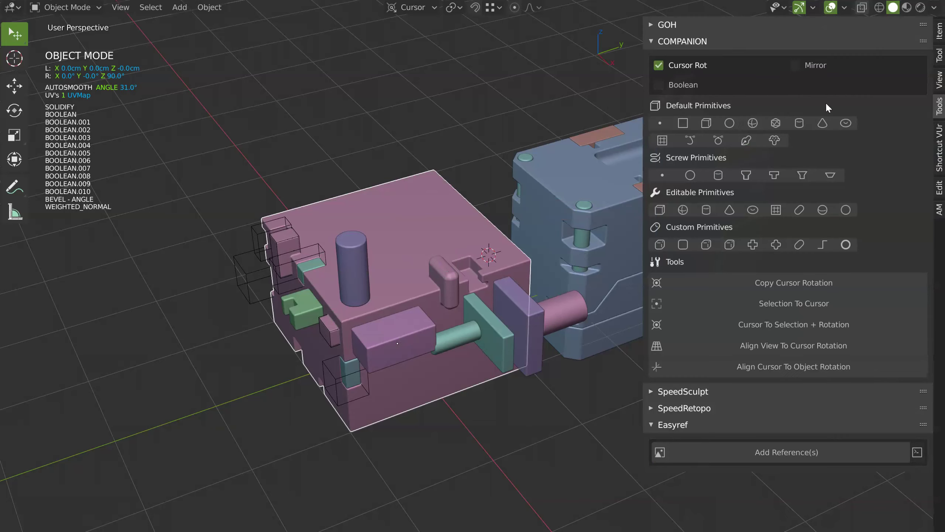
pyautogui.moveTo(643, 63); pyautogui.dragTo(759, 62)
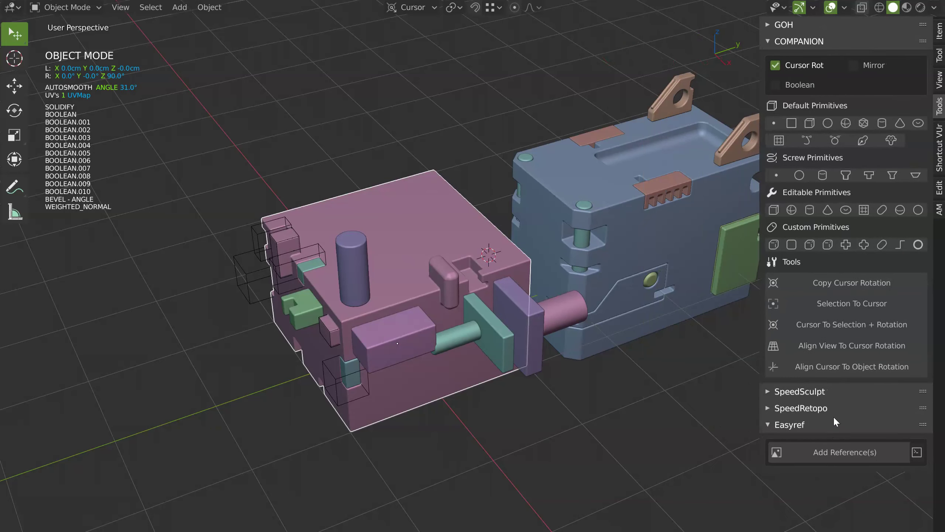
pyautogui.moveTo(532, 263)
pyautogui.mouseDown(button='middle')
pyautogui.moveTo(578, 247)
pyautogui.moveTo(728, 374)
pyautogui.mouseUp(button='middle')
pyautogui.click(829, 452)
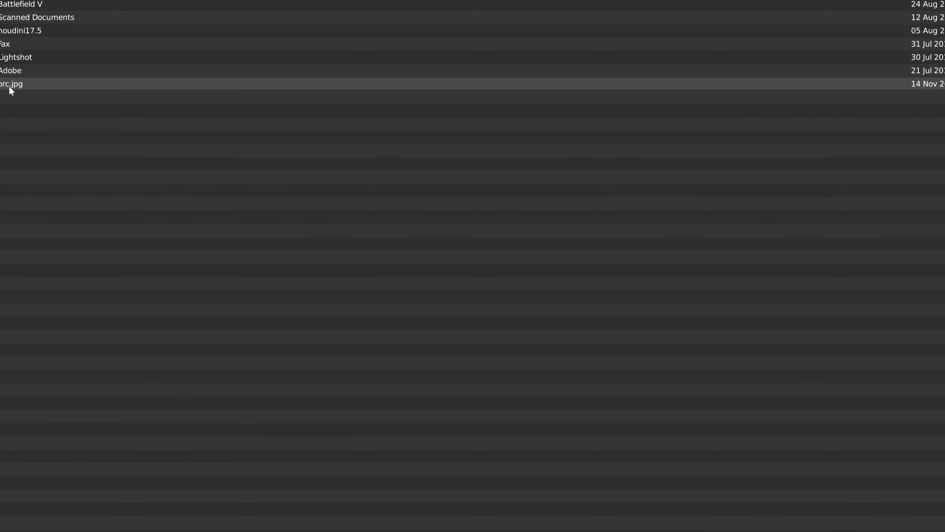
# Load orc.jpg as an Easyref reference and shrink it to a smaller size
pyautogui.doubleClick(12, 83)
pyautogui.press('g')
pyautogui.press('s')
pyautogui.click(270, 197)
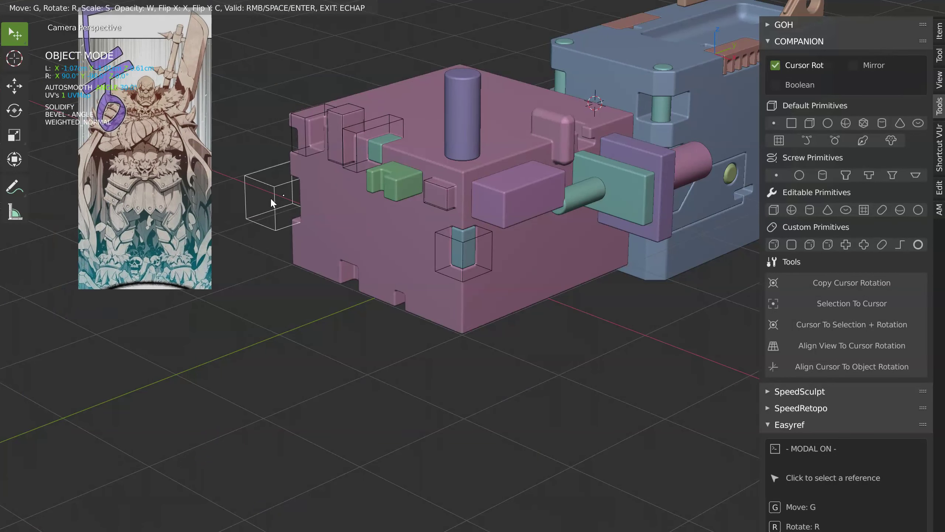
pyautogui.click(350, 220)
# Rotate the orc reference upright and move it to the lower left of the view
pyautogui.press('r')
pyautogui.press('c')
pyautogui.press('g')
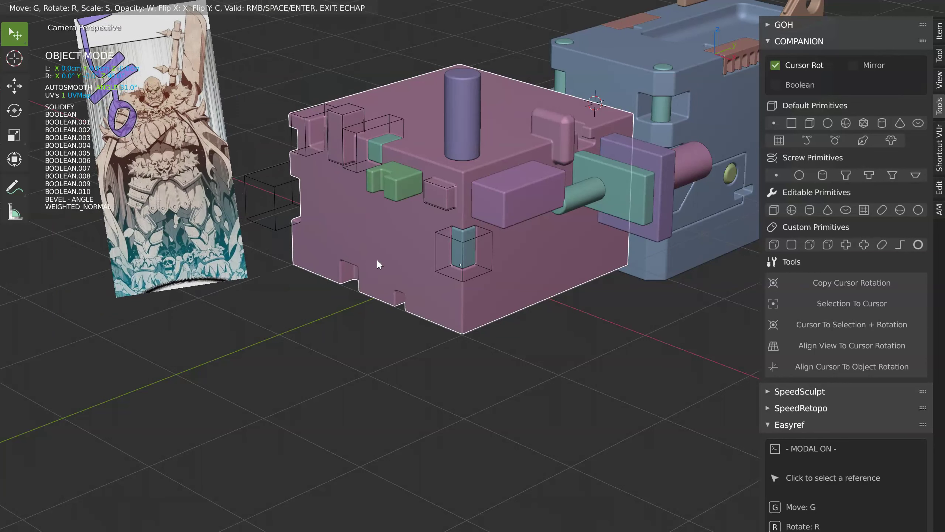
pyautogui.click(462, 246)
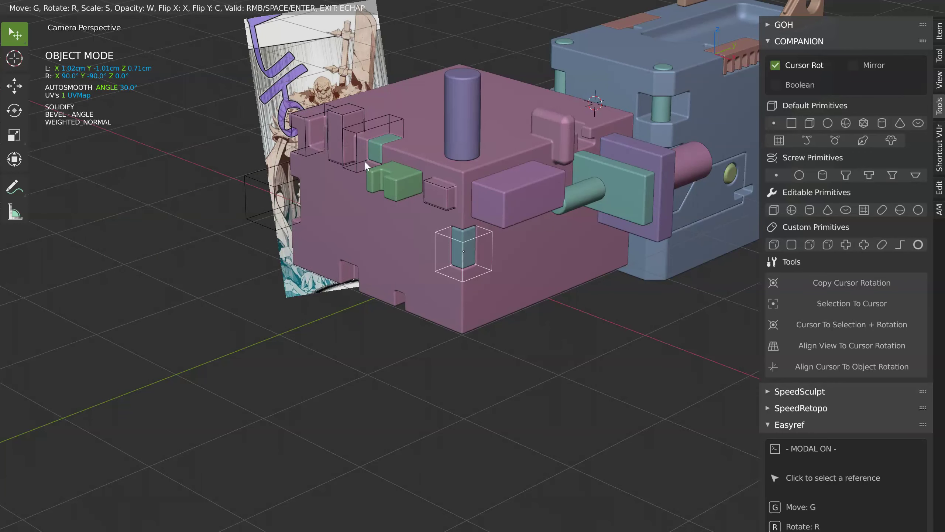
pyautogui.press('g')
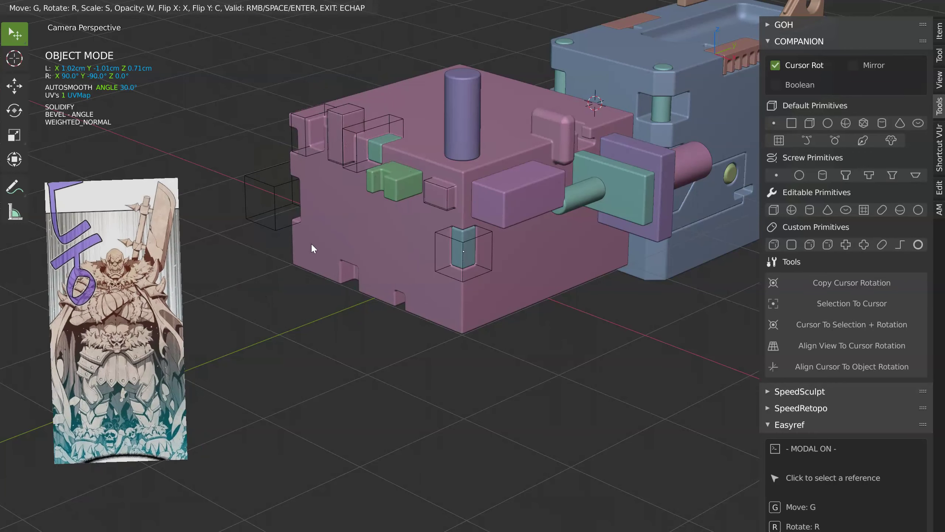
pyautogui.click(477, 213)
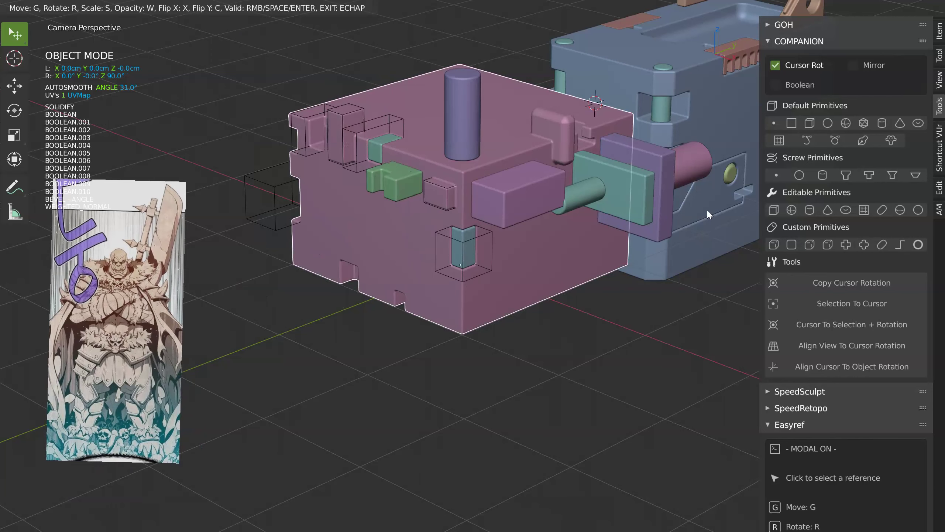
# Place the 3D cursor on the pink block's face and dolly-zoom the camera view
pyautogui.scroll(-4, 844, 402)
pyautogui.scroll(-8, 853, 329)
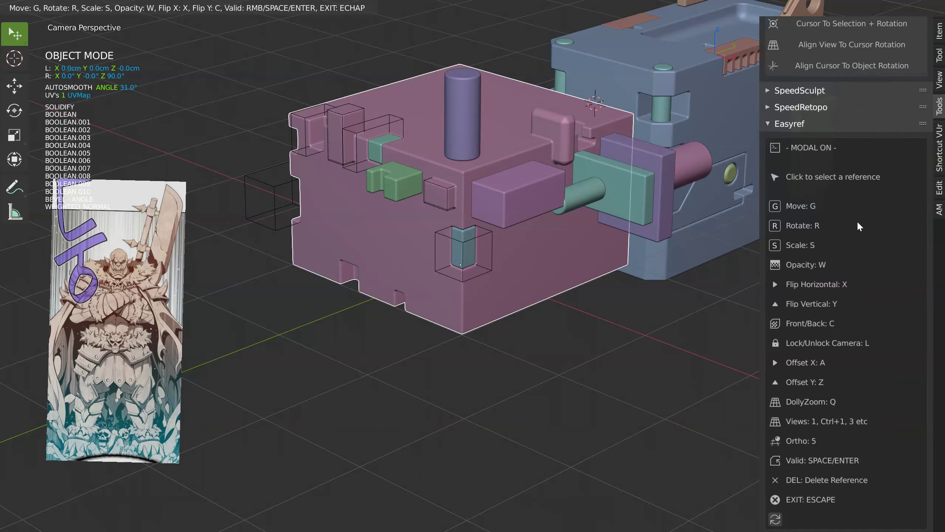
pyautogui.keyDown('shift'); pyautogui.rightClick(414, 232); pyautogui.keyUp('shift')
pyautogui.press('q')
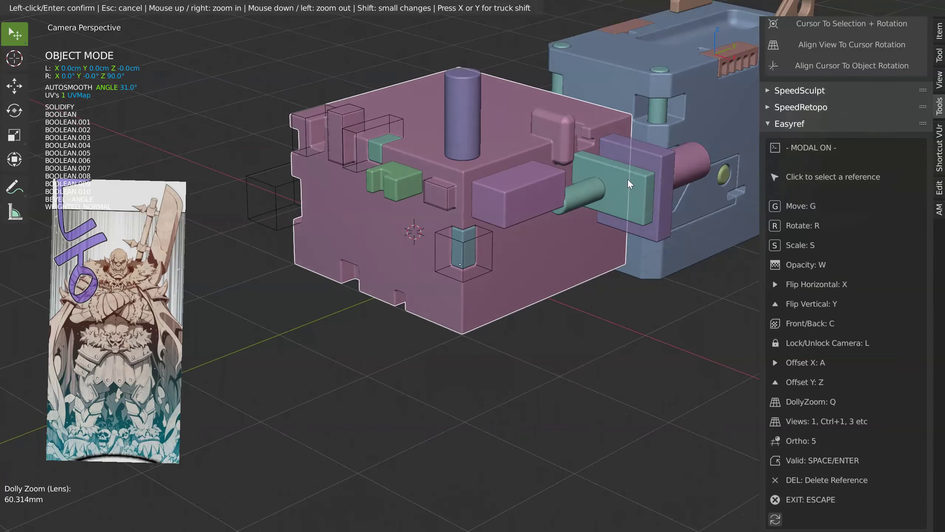
pyautogui.click(456, 215)
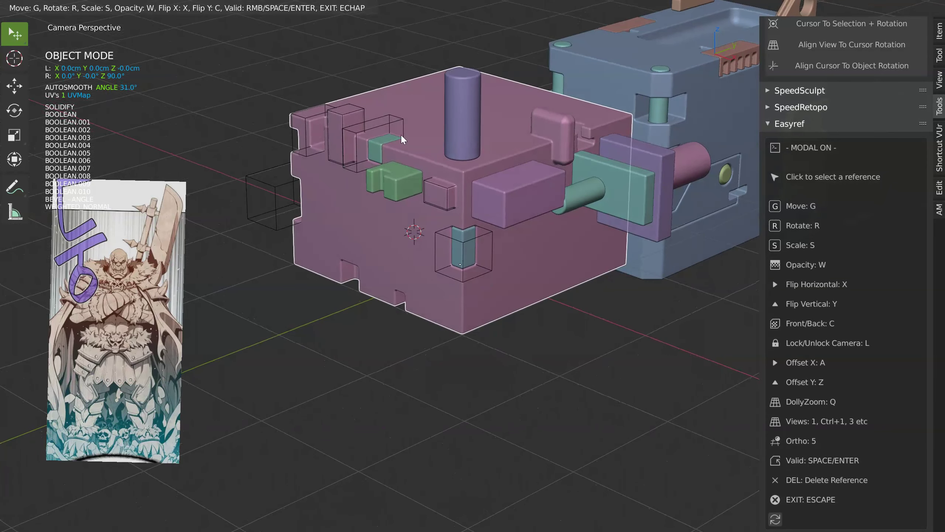
# Set the orc.jpg reference Alpha to 0.733, zoom in on the pink block, and open Speedflow's pie
pyautogui.press('Escape')
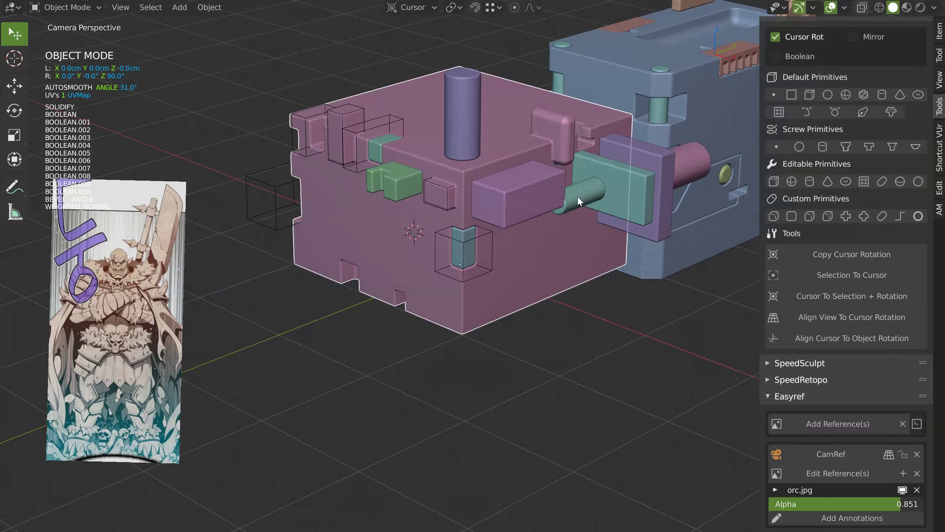
pyautogui.scroll(2, 813, 153)
pyautogui.click(768, 42)
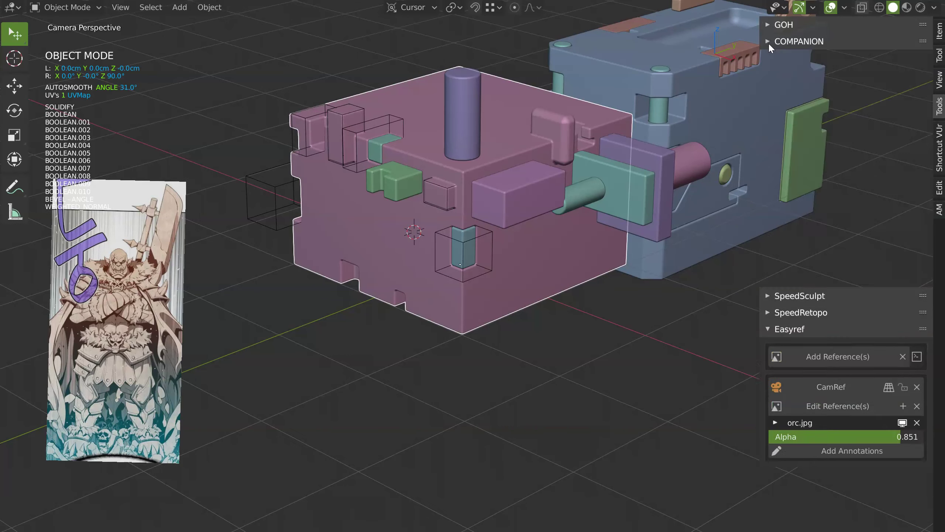
pyautogui.moveTo(855, 199)
pyautogui.mouseDown()
pyautogui.moveTo(832, 199)
pyautogui.moveTo(867, 201)
pyautogui.mouseUp()
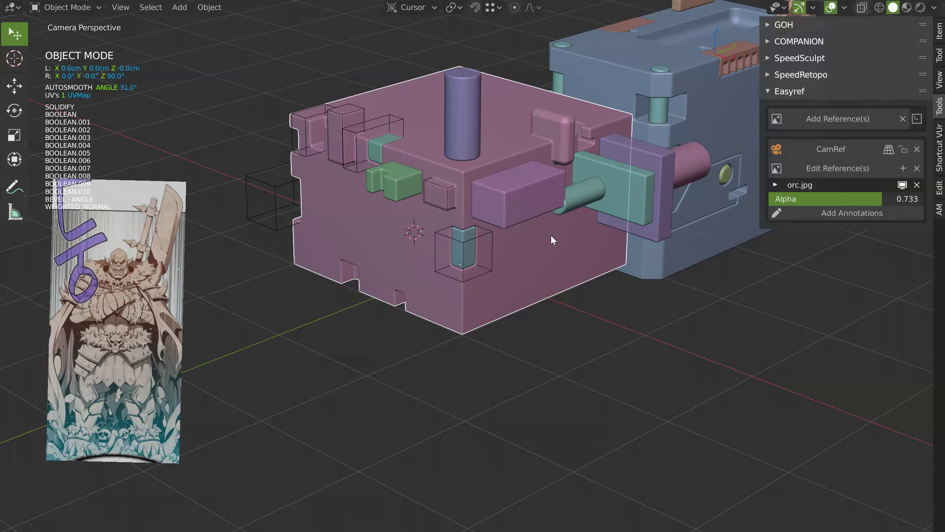
pyautogui.keyDown('shift'); pyautogui.moveTo(551, 234); pyautogui.dragTo(527, 287, button='middle'); pyautogui.keyUp('shift')
pyautogui.scroll(3, 527, 286)
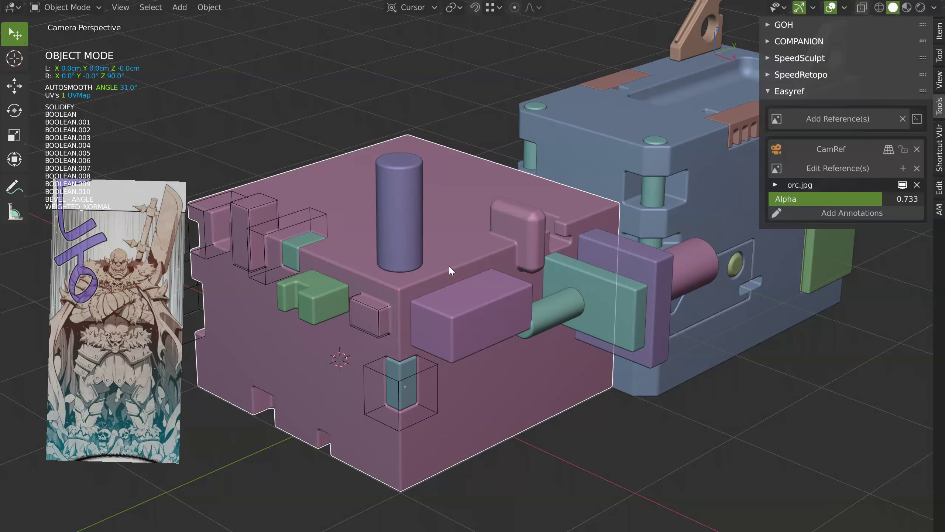
pyautogui.hotkey('shift', 'space')
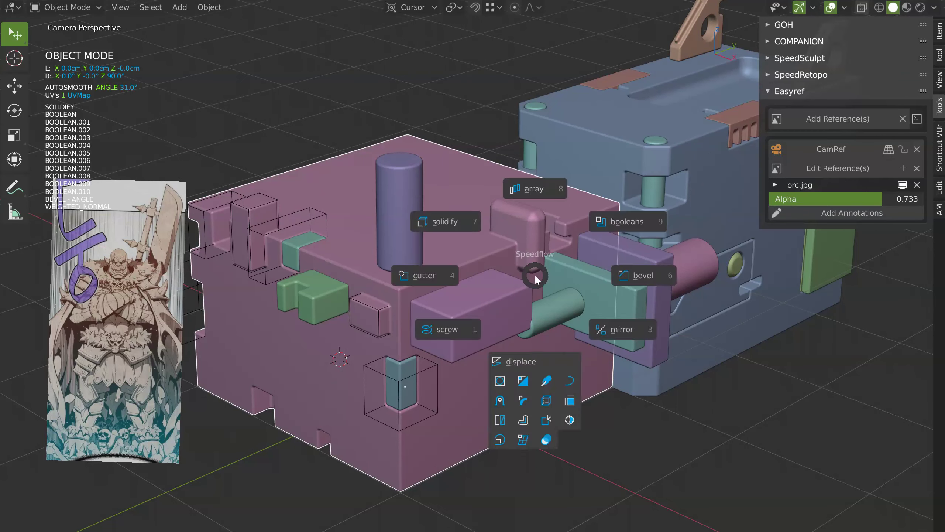